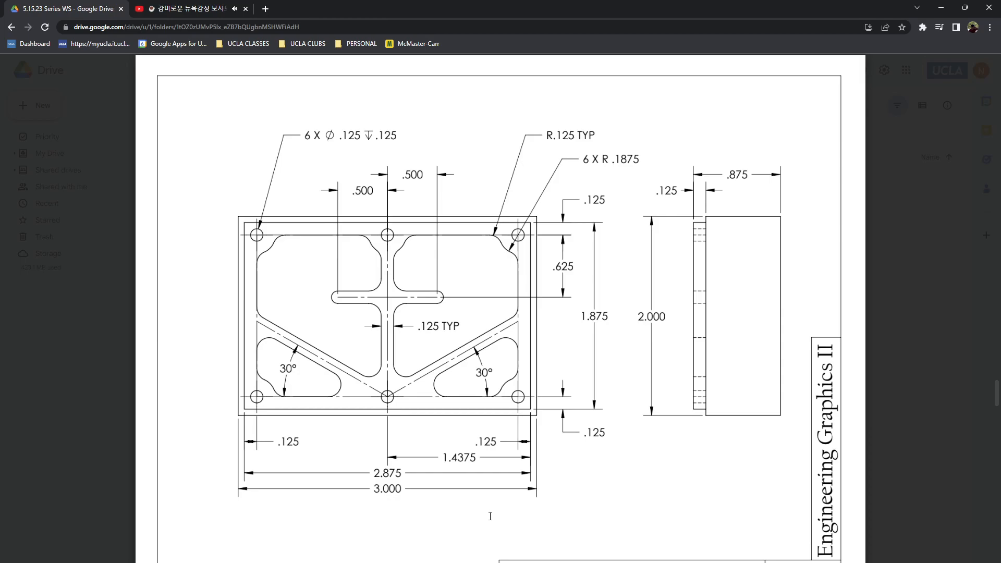
- Check the webbed block drawing's units in the browser, switch to SOLIDWORKS, and set the part's unit system to IPS (inch)
scroll(491, 517, down, 1)
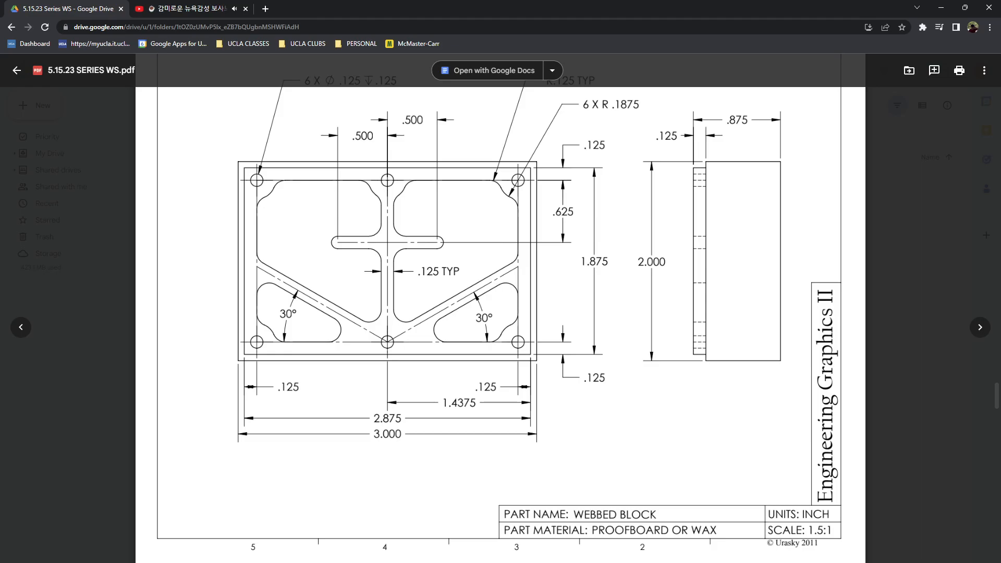
key(alt+Tab)
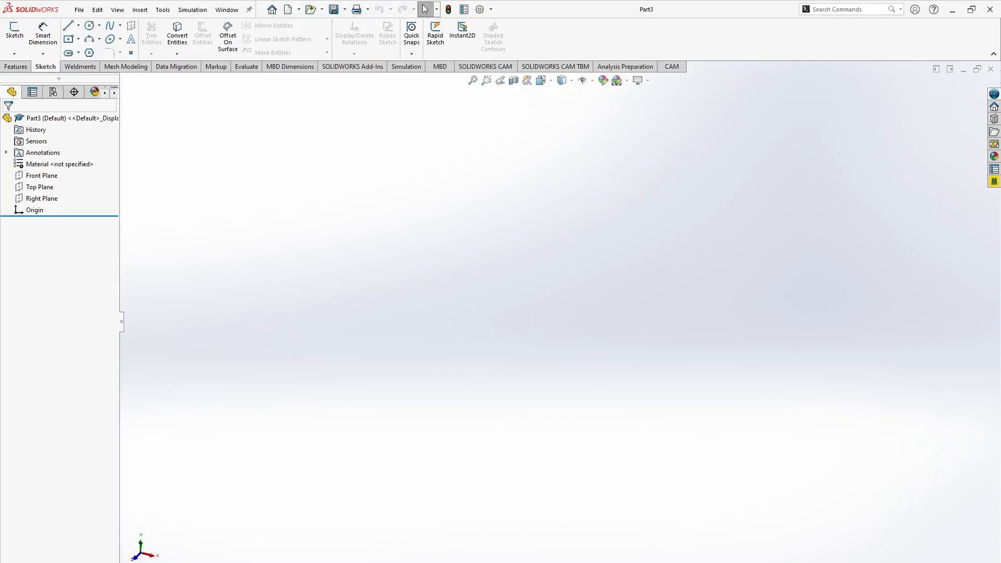
click(948, 562)
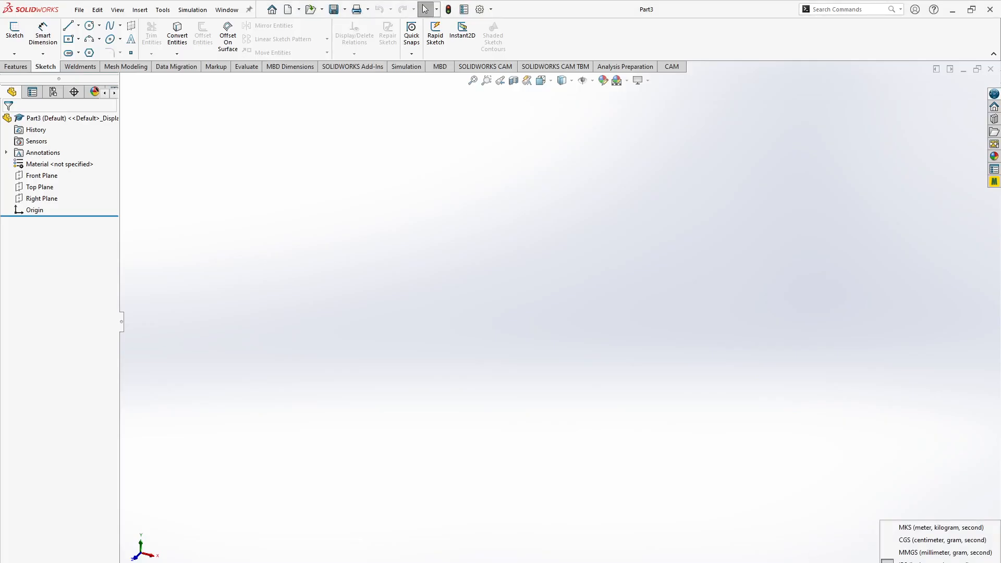
click(939, 562)
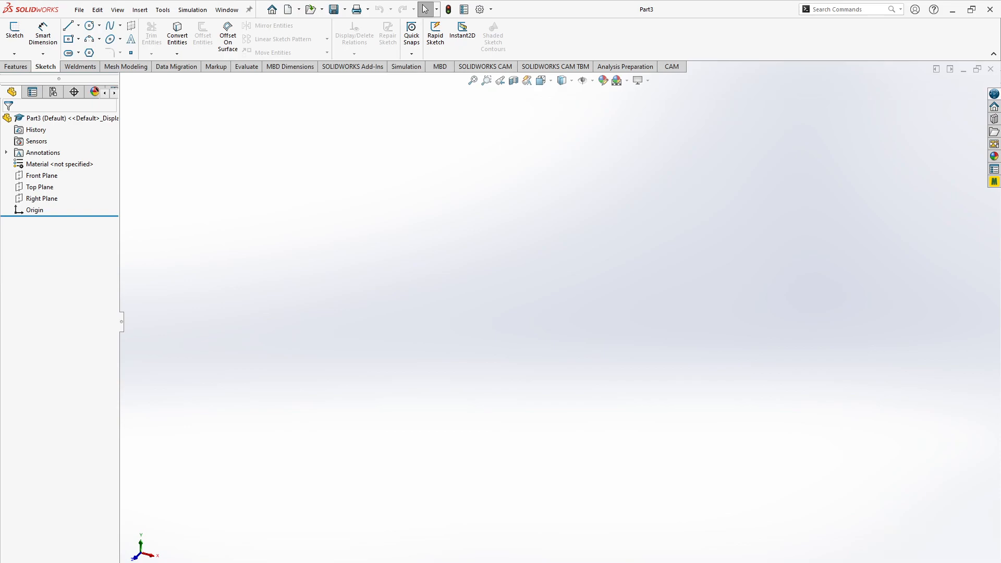
key(alt+Tab)
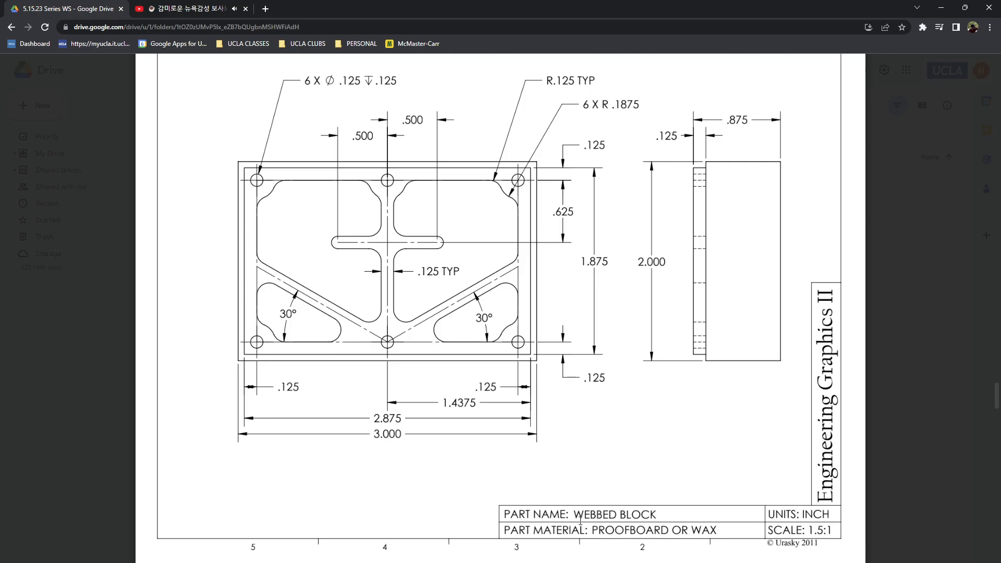
key(alt+Tab)
right_click(79, 164)
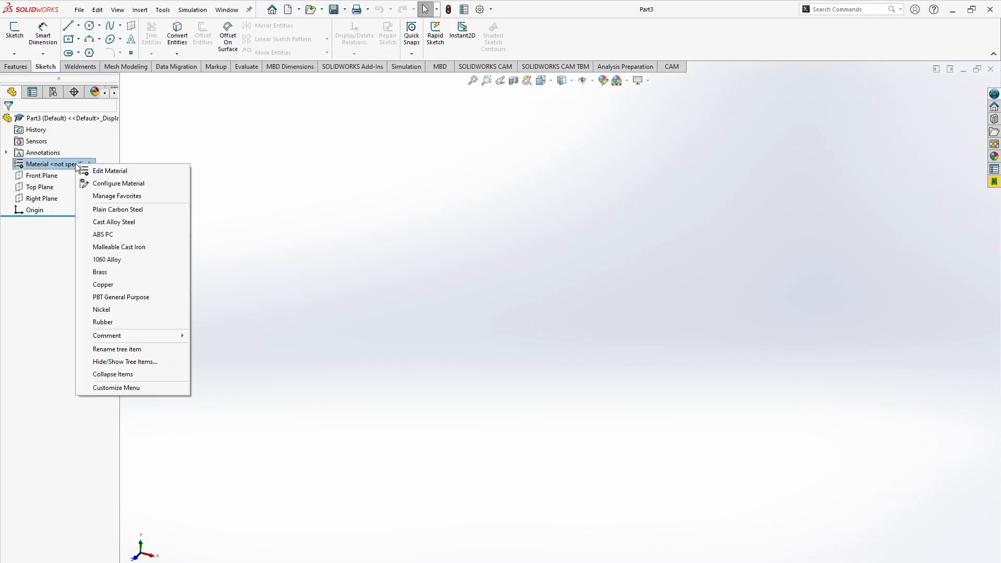
click(118, 173)
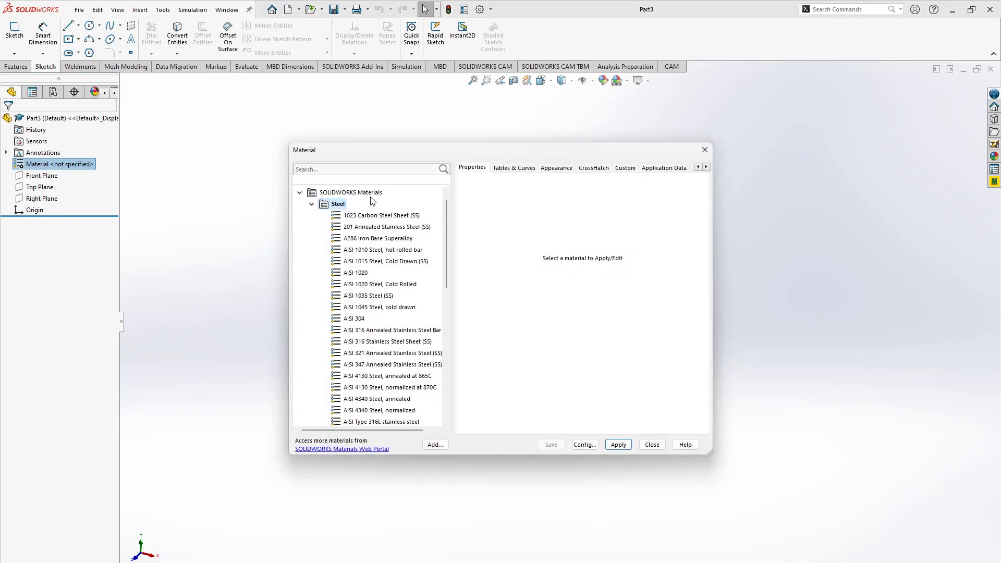
click(361, 169)
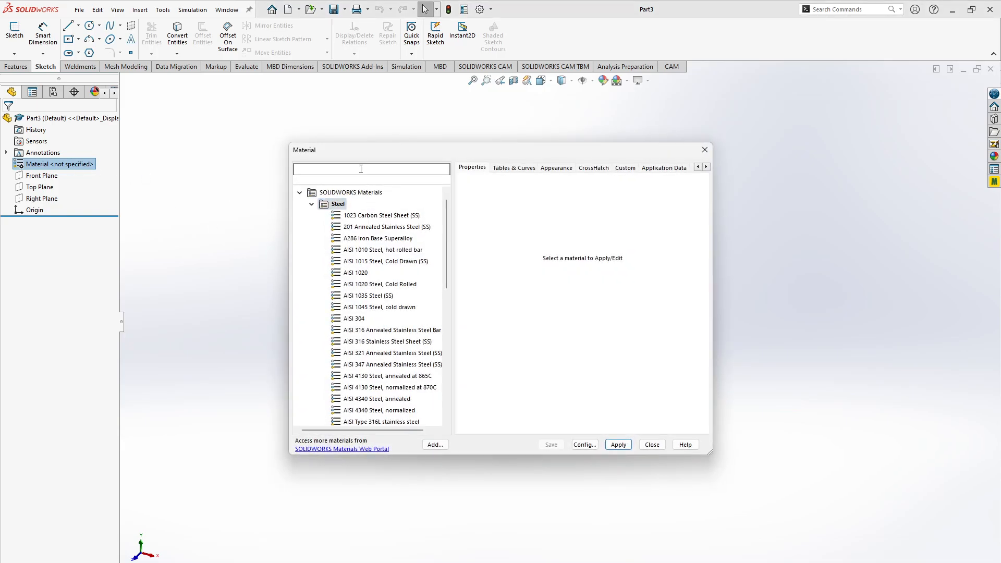
click(712, 154)
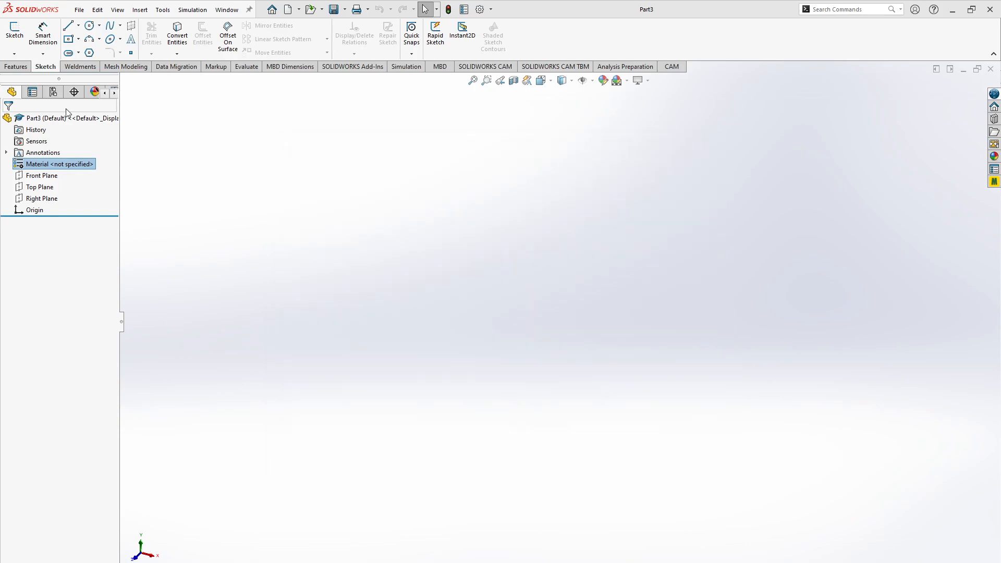
- Find the PE High Density plastic in the material library and apply it to the part
right_click(40, 166)
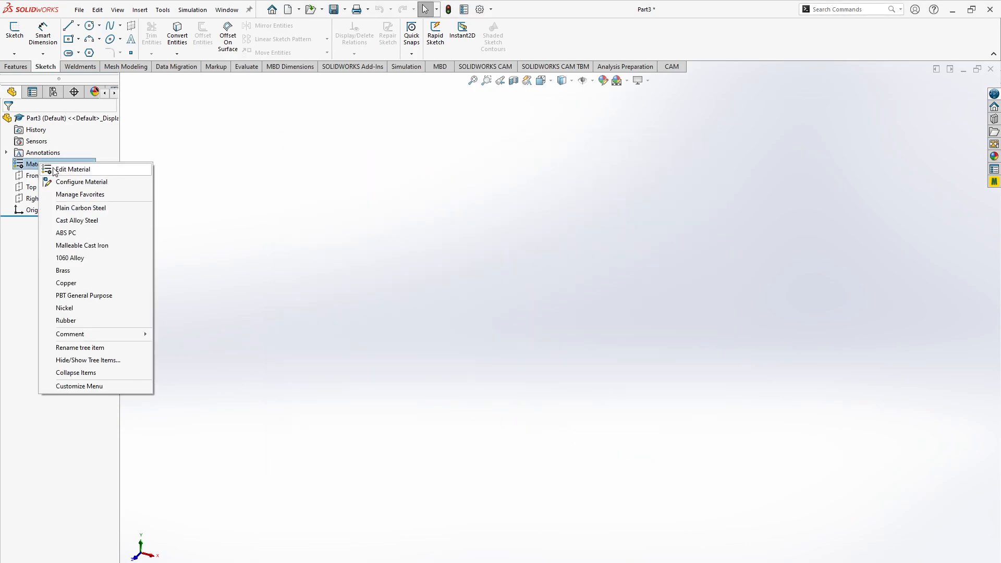
click(54, 170)
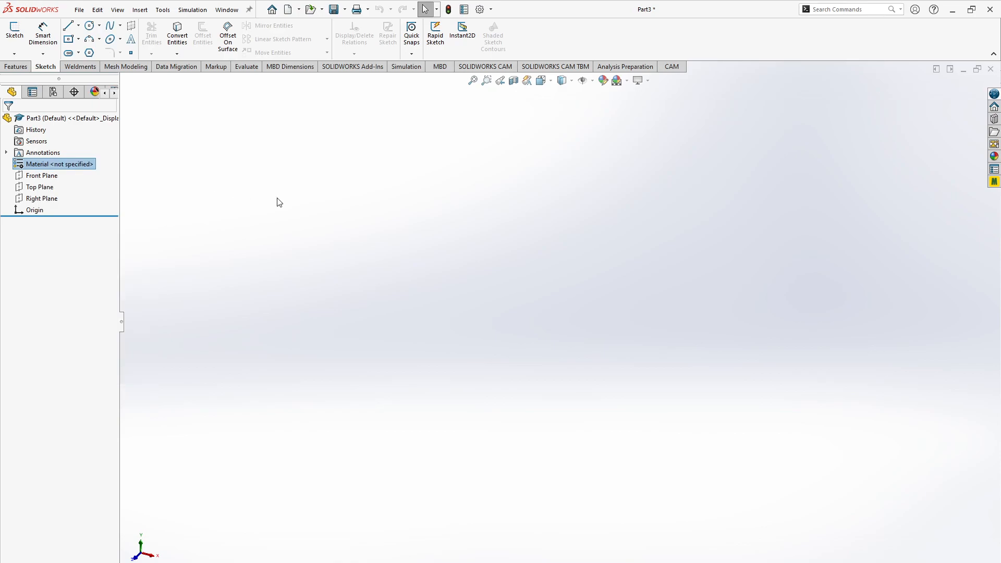
click(332, 171)
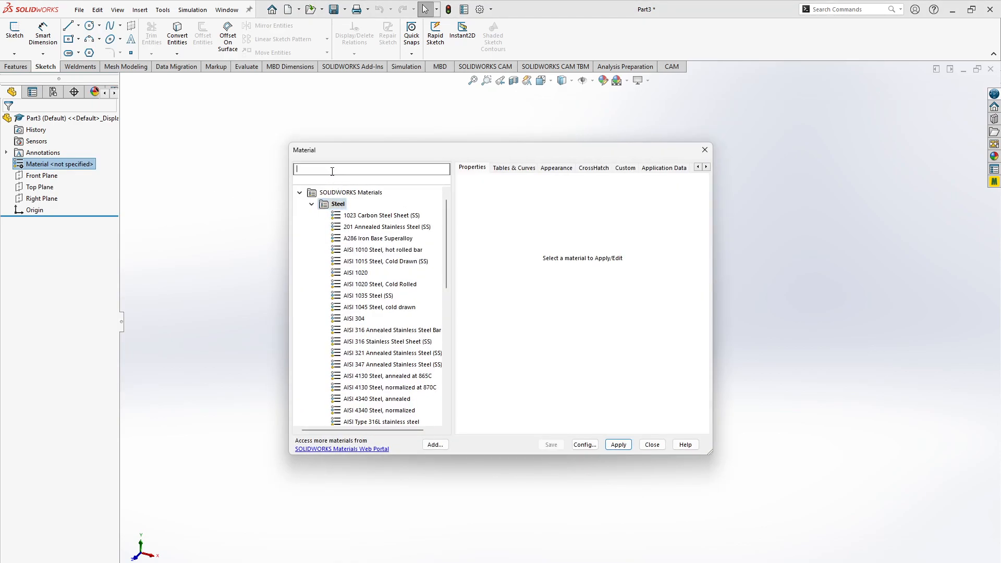
text(PE )
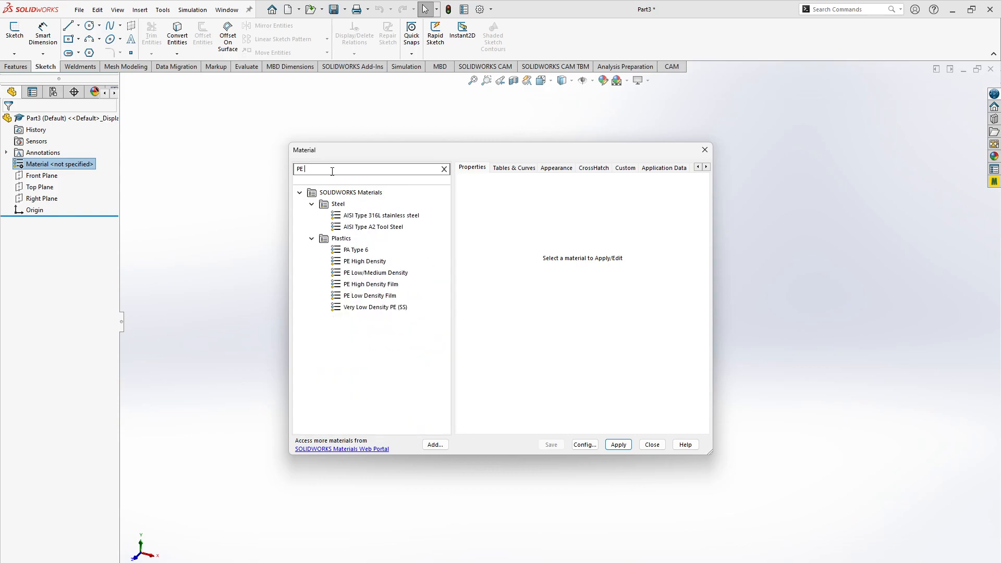
text(high)
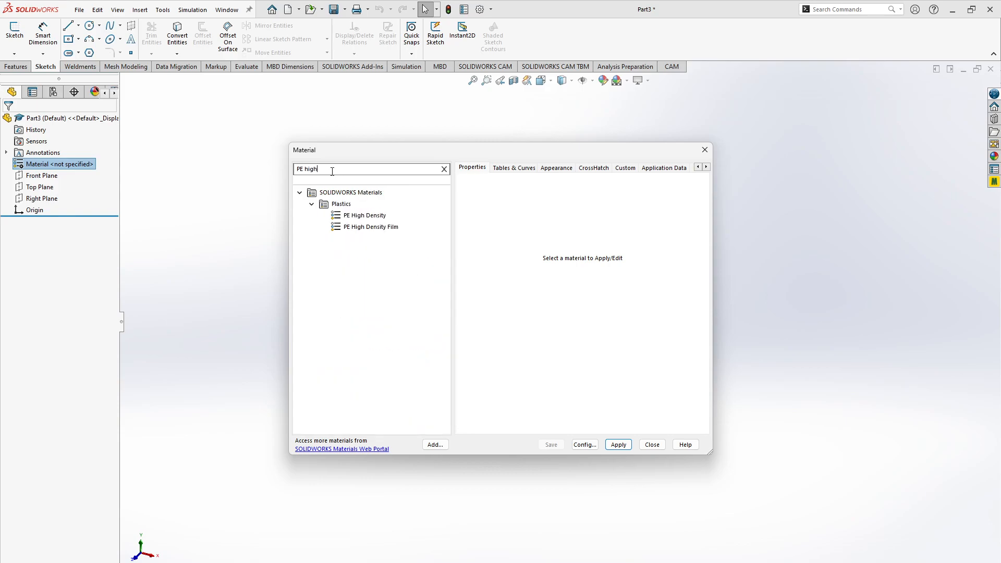
click(350, 216)
click(618, 446)
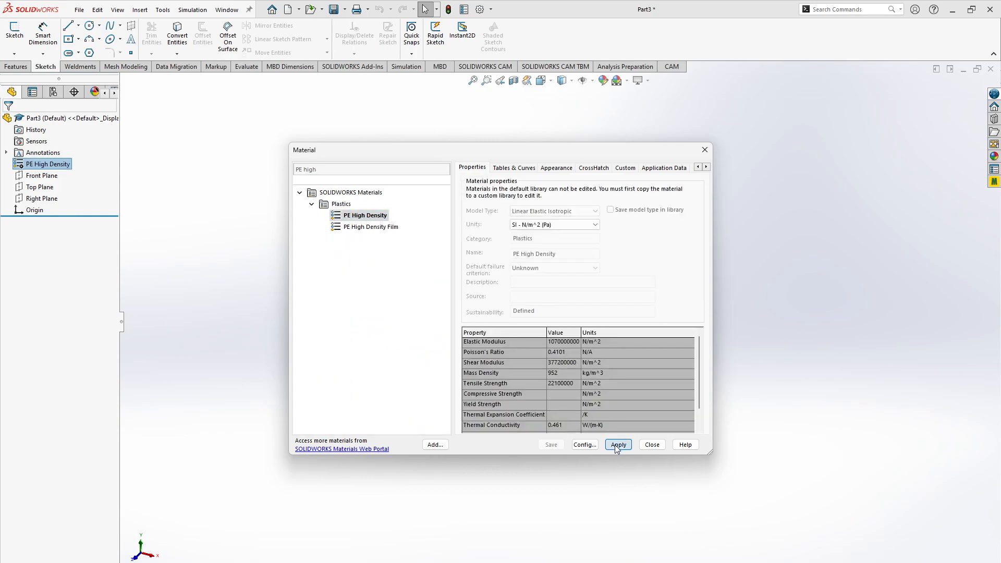
click(652, 445)
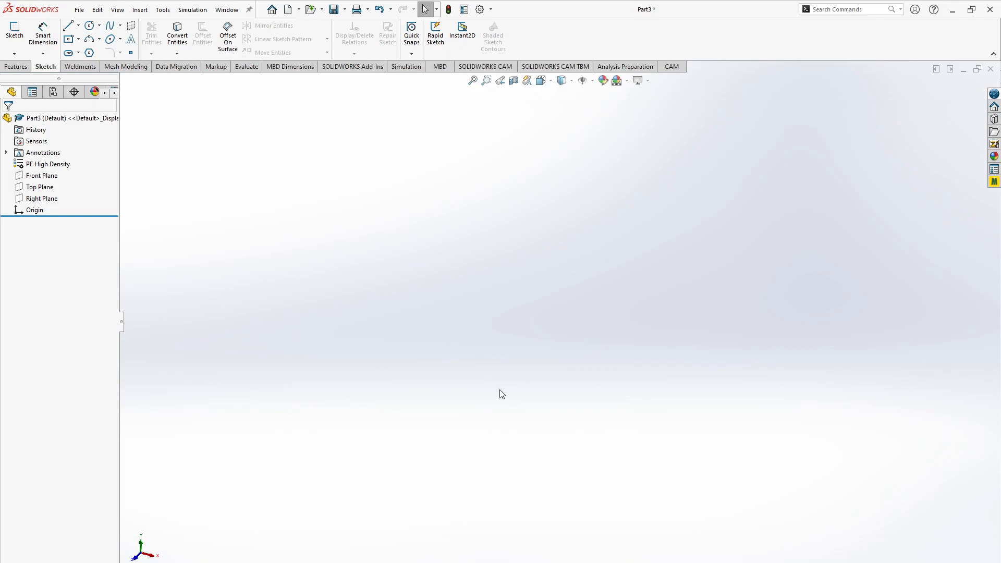
key(alt+Tab)
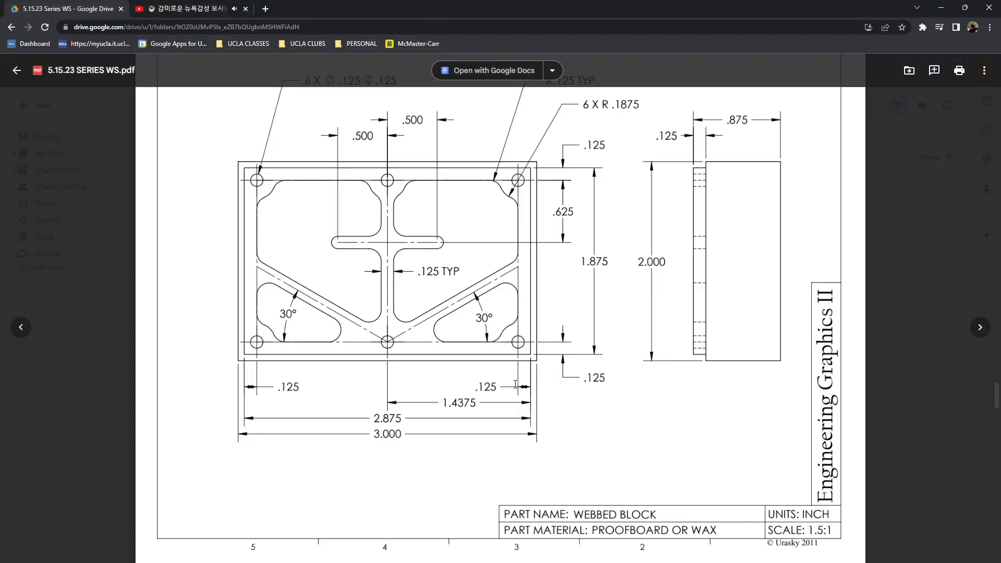
scroll(551, 165, up, 1)
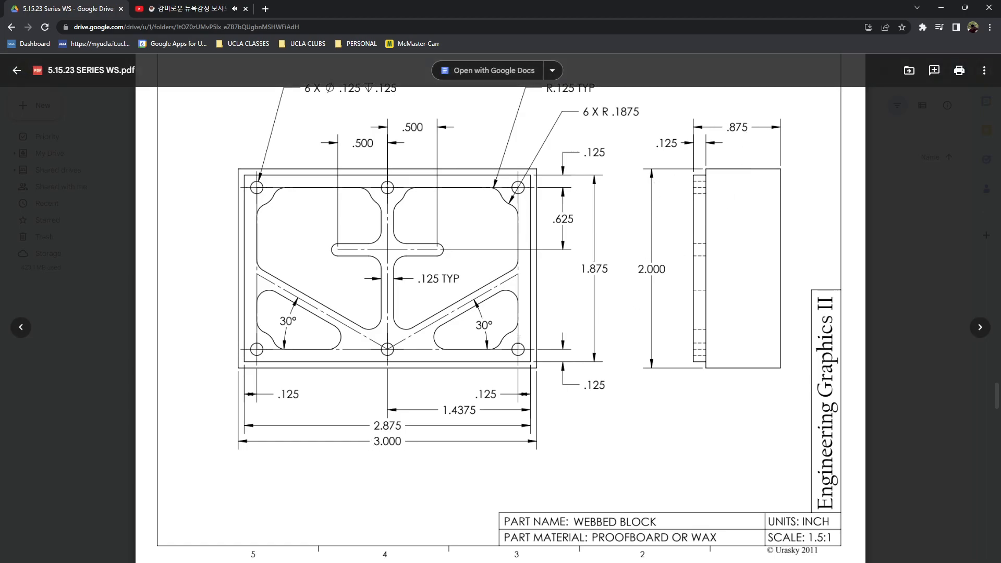
key(alt+Tab)
click(40, 187)
key(r)
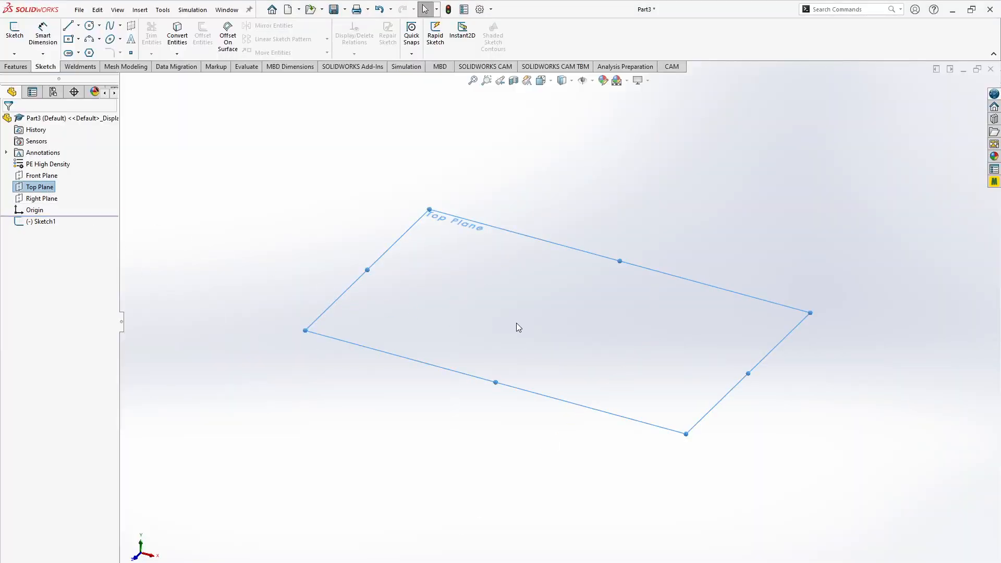
key(Escape)
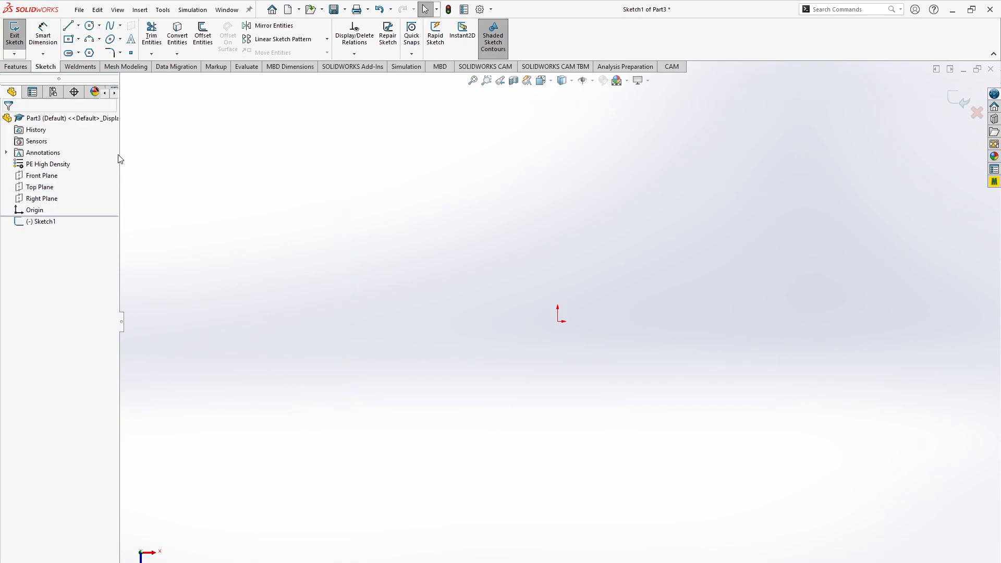
click(17, 35)
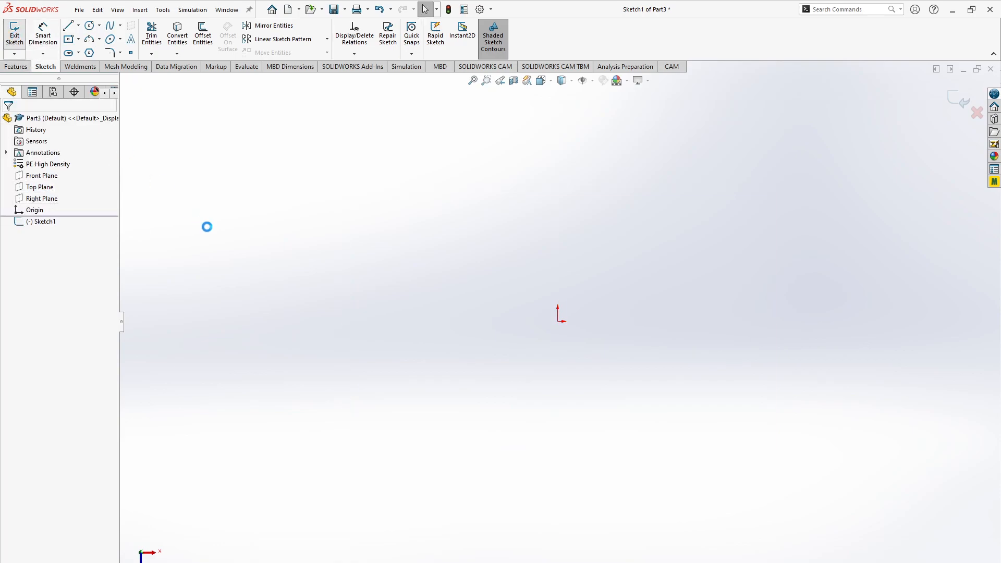
- Start a sketch on the Top Plane and draw a center rectangle about 4.84 by 2.88 in from the origin
click(41, 187)
click(14, 32)
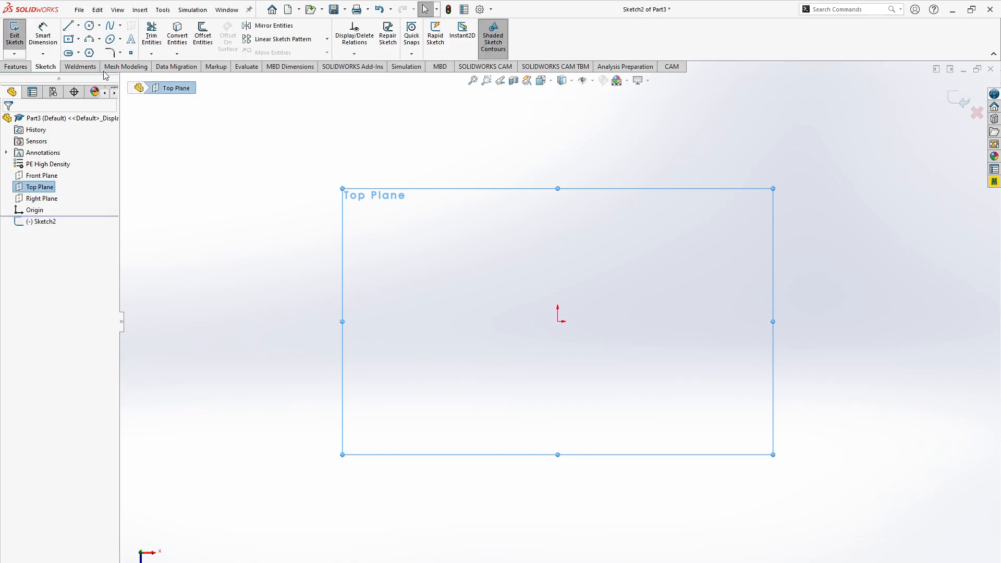
click(78, 40)
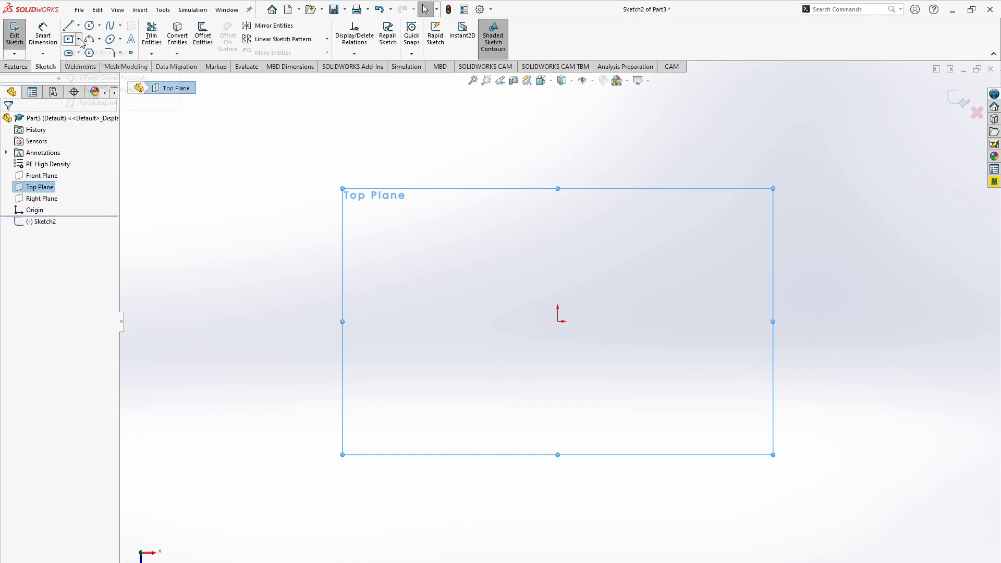
click(93, 65)
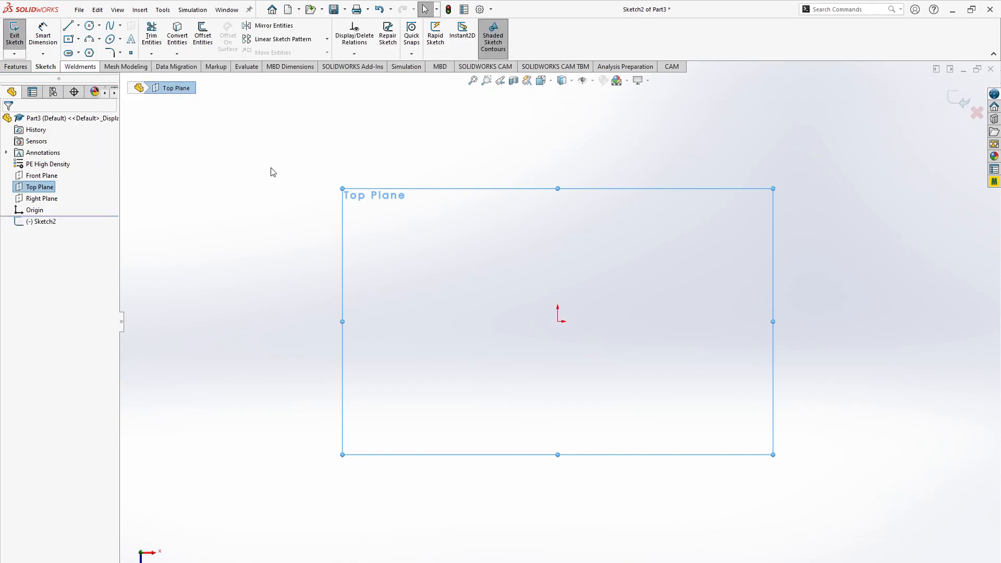
click(559, 322)
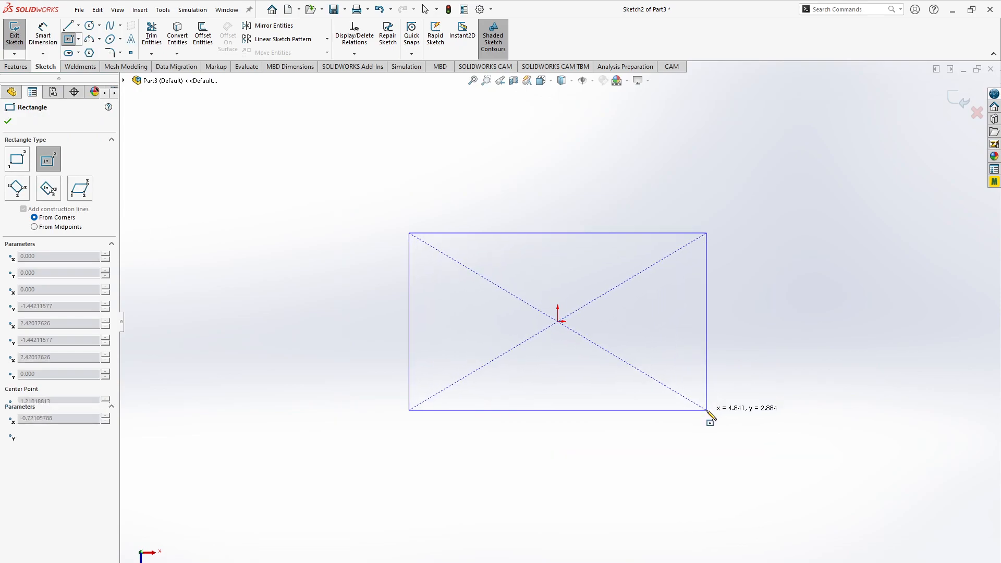
click(708, 411)
key(Escape)
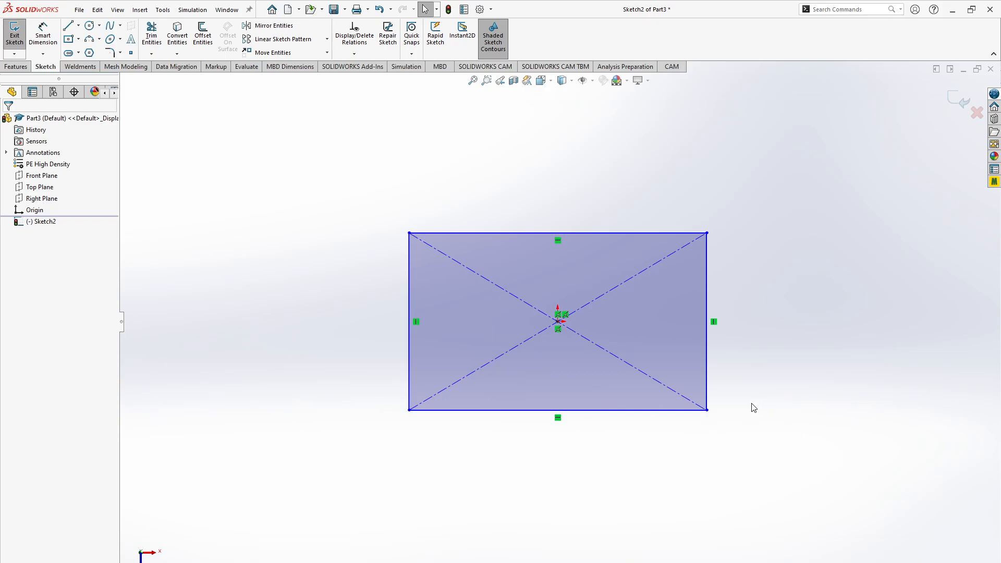
- Check the block's overall width in the browser drawing, return to SOLIDWORKS, and dimension the rectangle's horizontal edge to 3 in
key(alt+Tab)
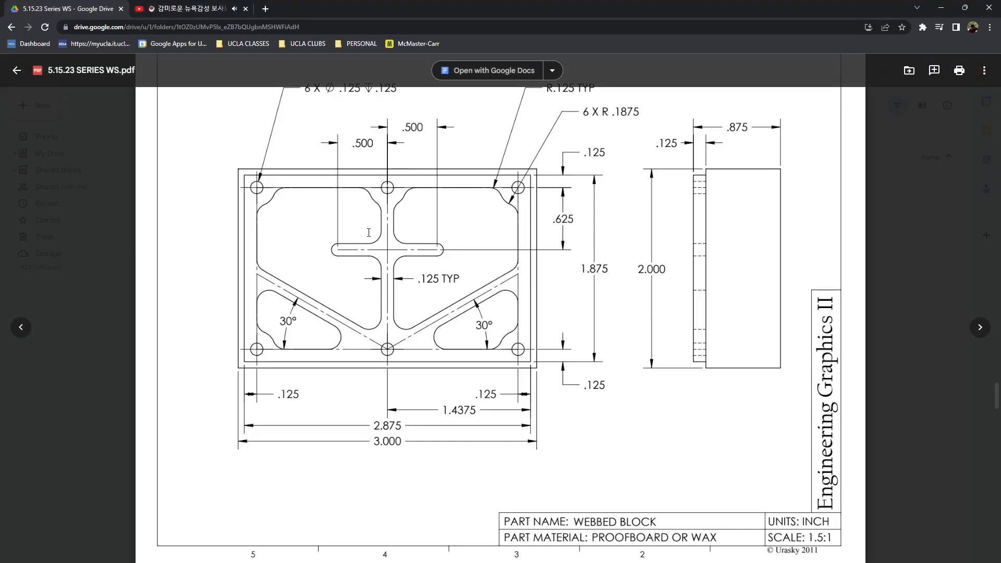
key(alt+Tab)
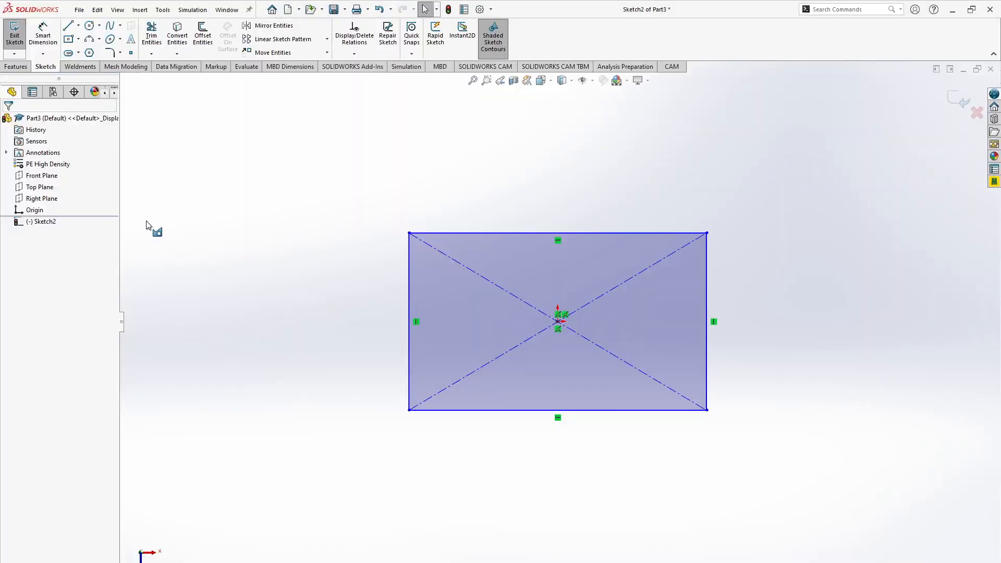
key(alt+Tab)
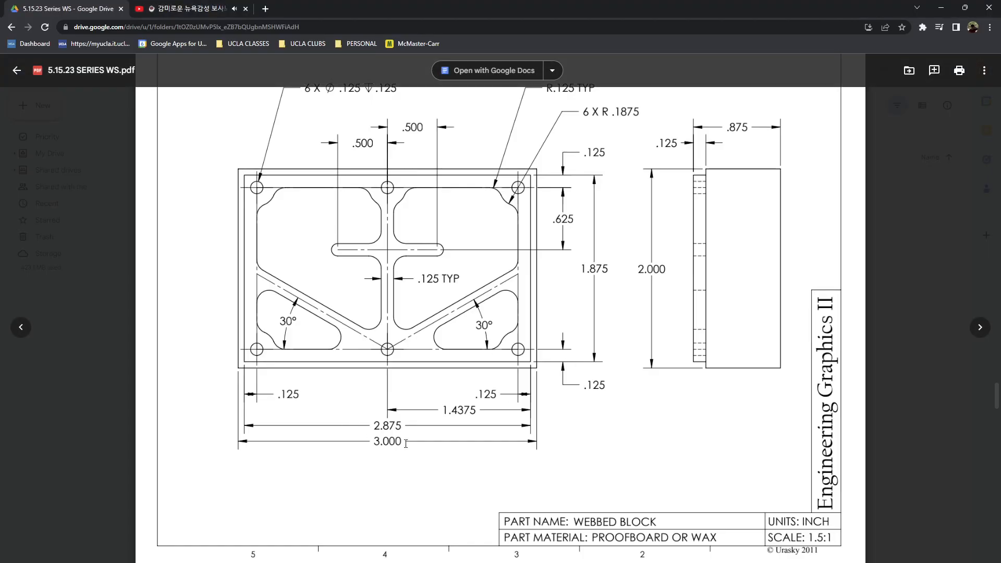
key(alt+Tab)
click(574, 413)
click(563, 450)
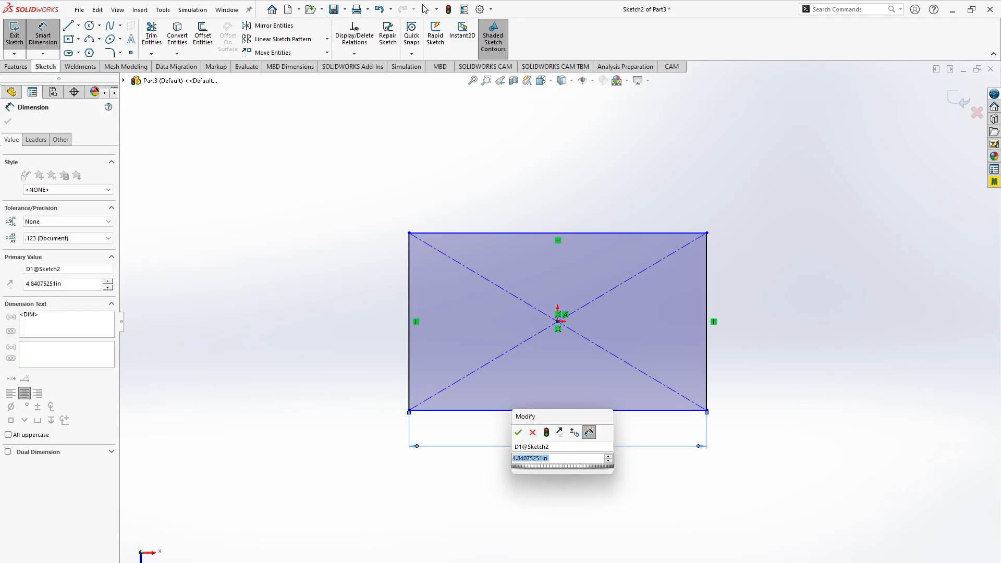
text(3)
key(Return)
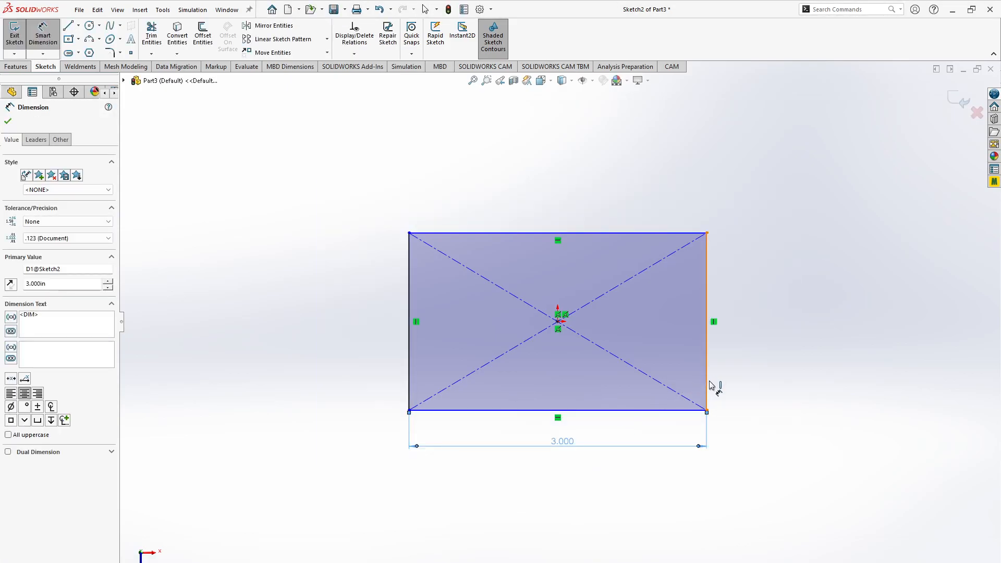
- Dimension the rectangle's vertical edge to 2 in and move the dimension slightly farther from the rectangle
click(708, 384)
click(733, 386)
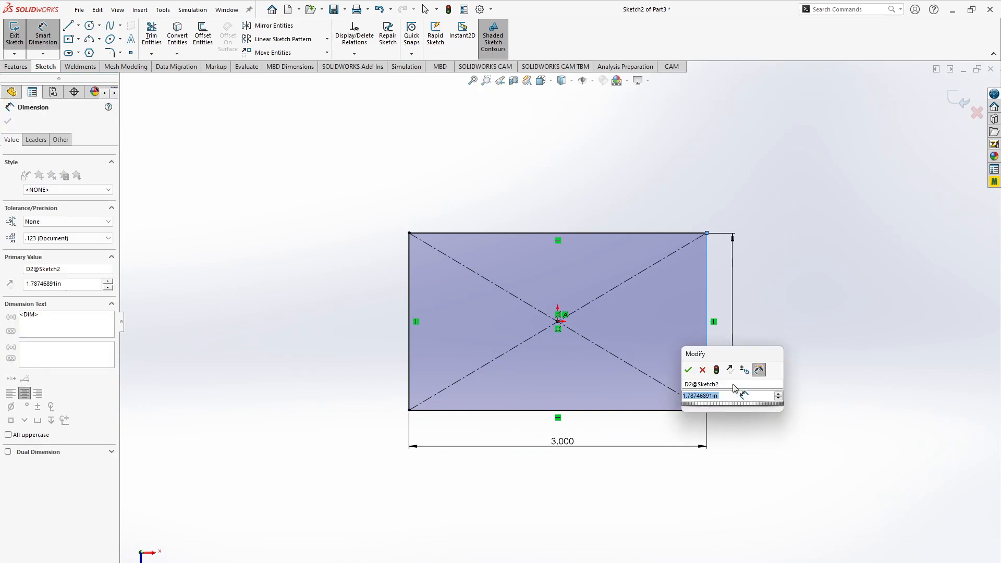
text(2)
key(Return)
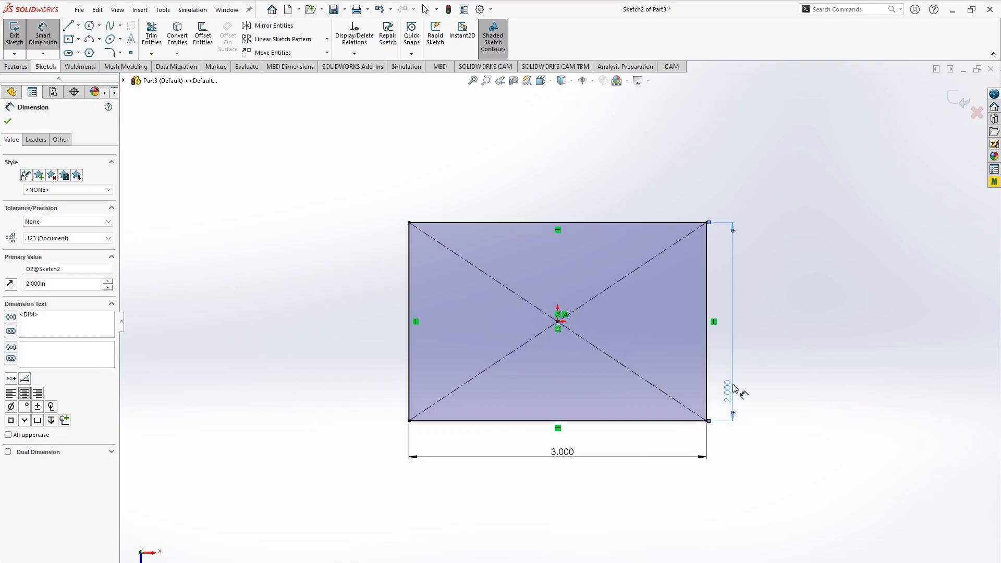
drag(731, 399, 753, 383)
click(830, 415)
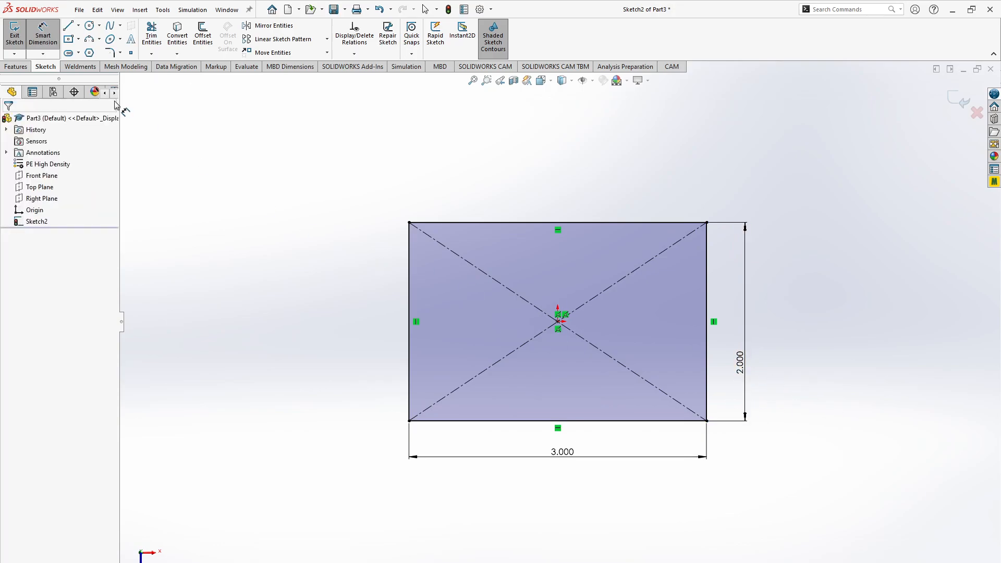
- Check the block's thickness in the browser drawing, return to SOLIDWORKS, and start a Mid Plane boss extrude of the base rectangle
key(alt+Tab)
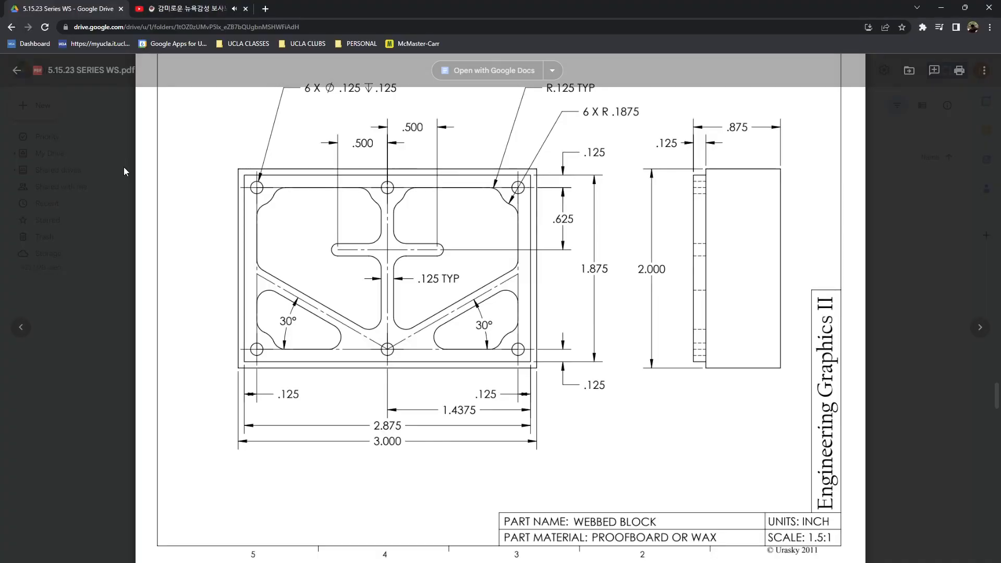
scroll(332, 182, up, 1)
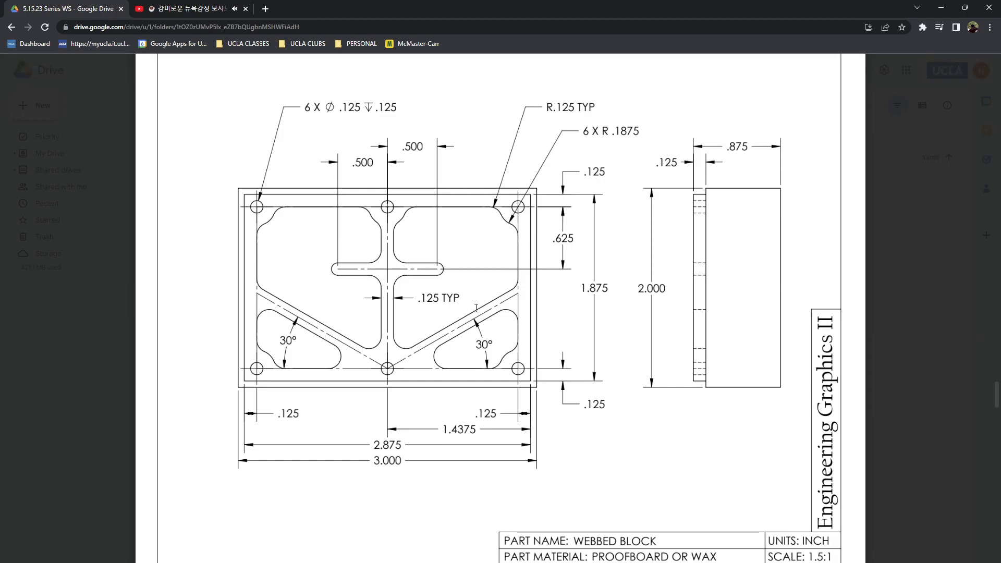
key(alt+Tab)
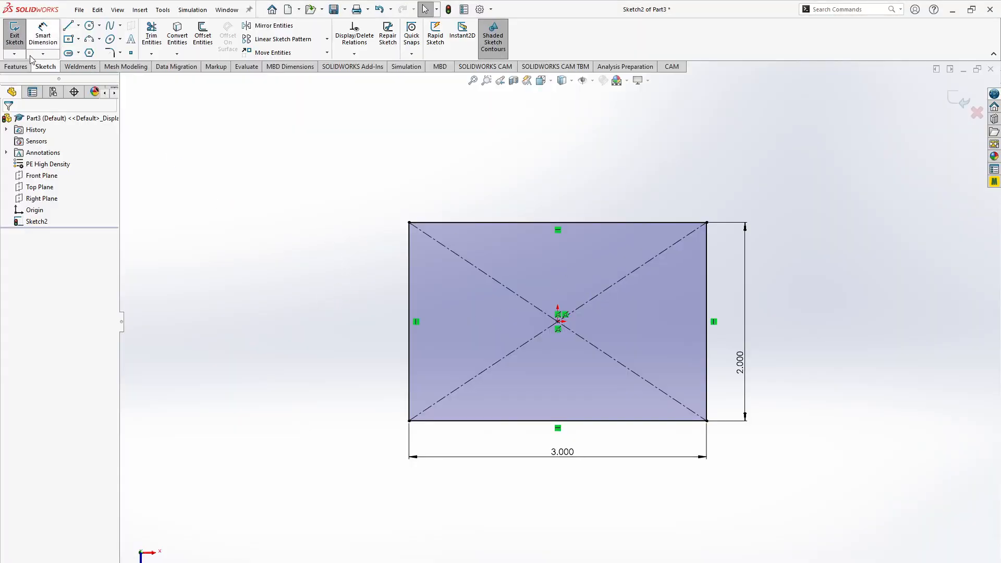
click(16, 67)
click(18, 31)
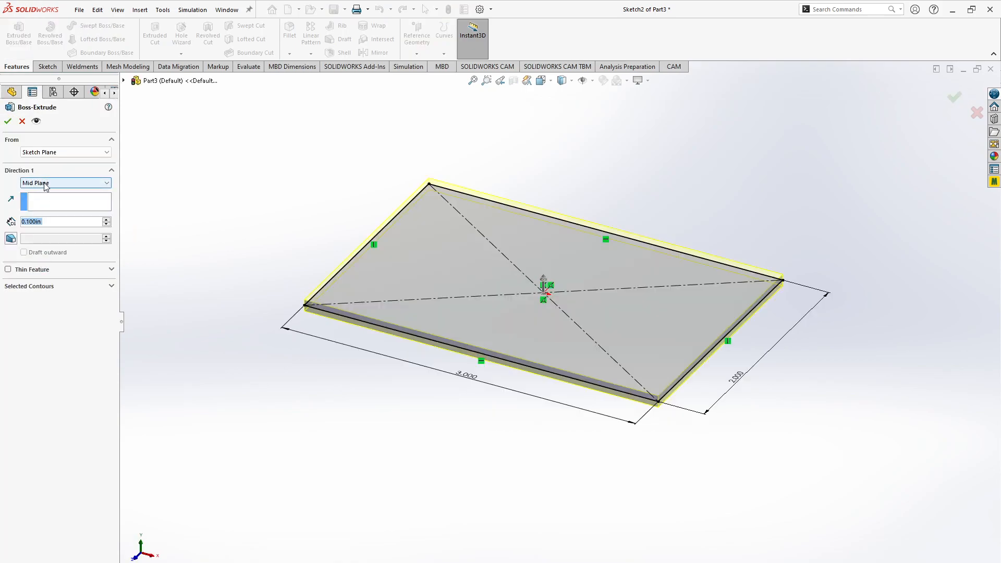
click(48, 183)
click(37, 227)
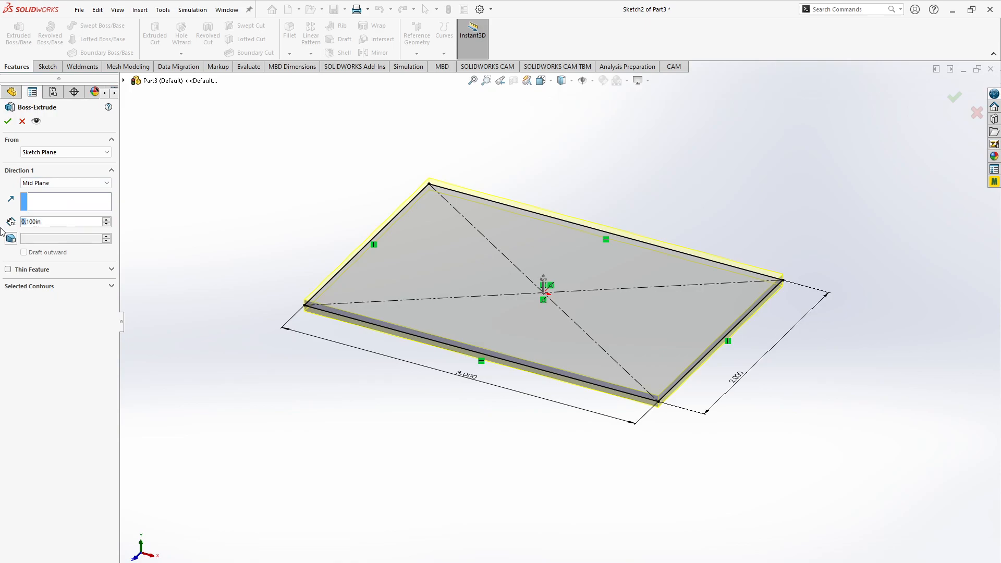
- Try the Blind end condition on the extrude for comparison and set it back to Mid Plane
click(74, 186)
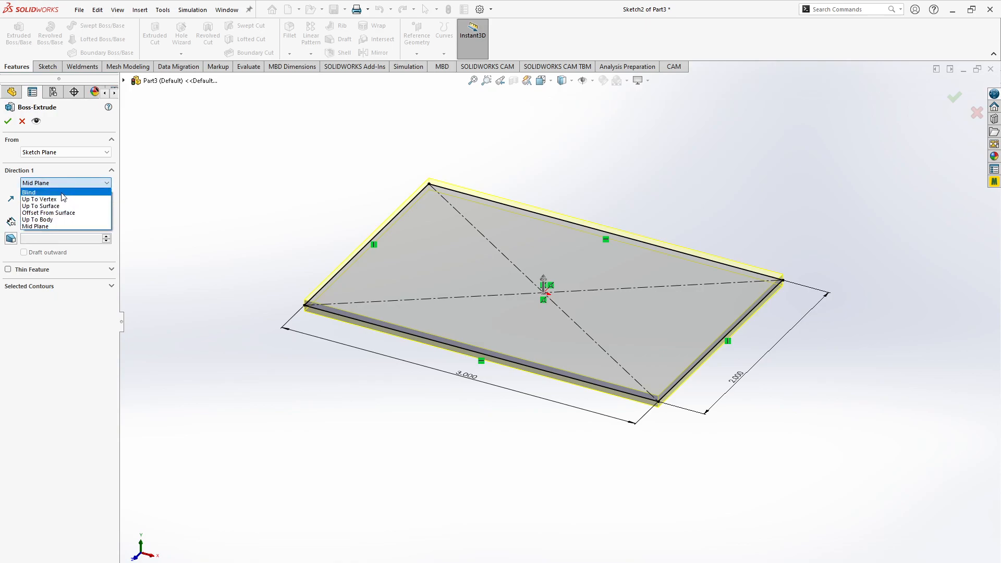
click(63, 192)
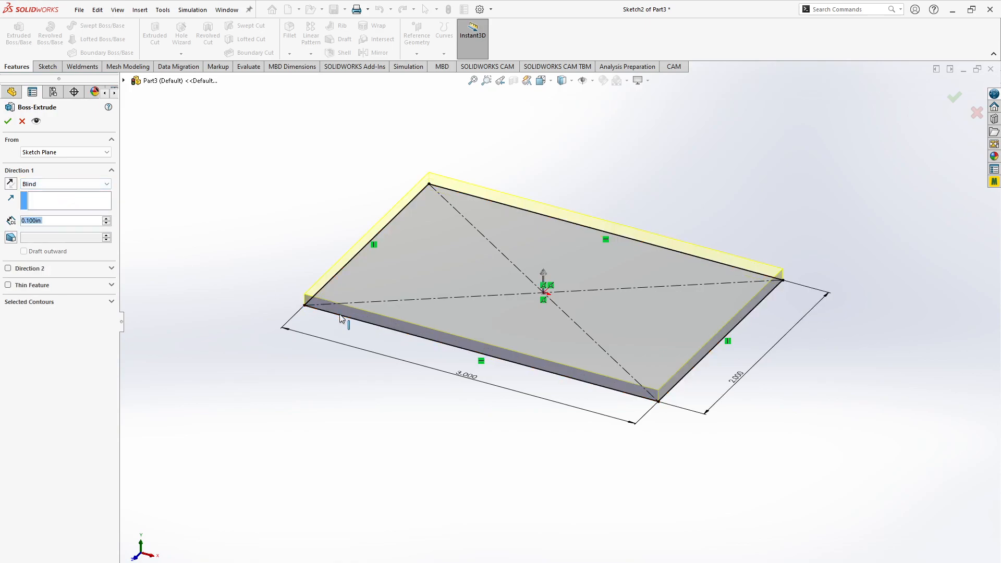
click(73, 186)
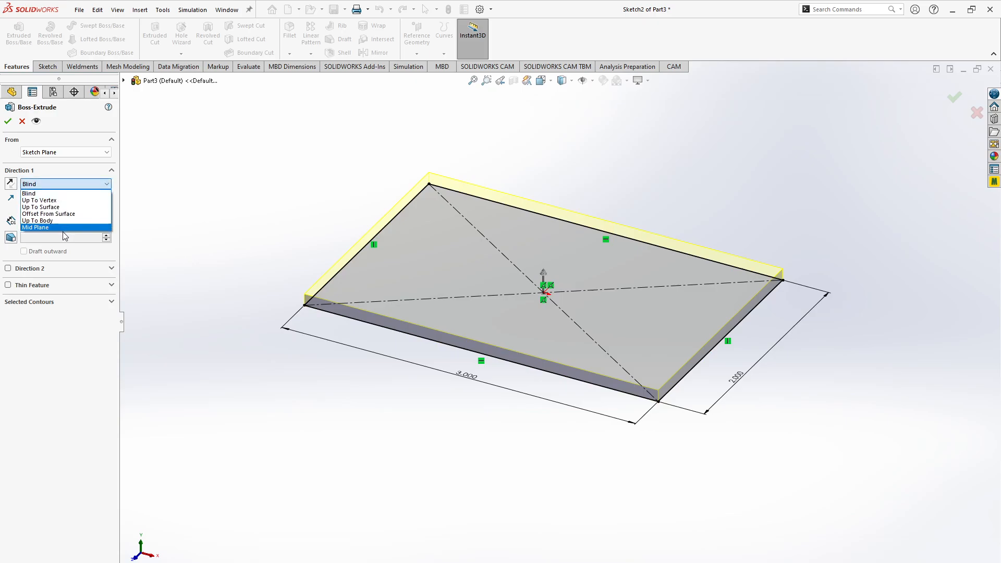
click(62, 227)
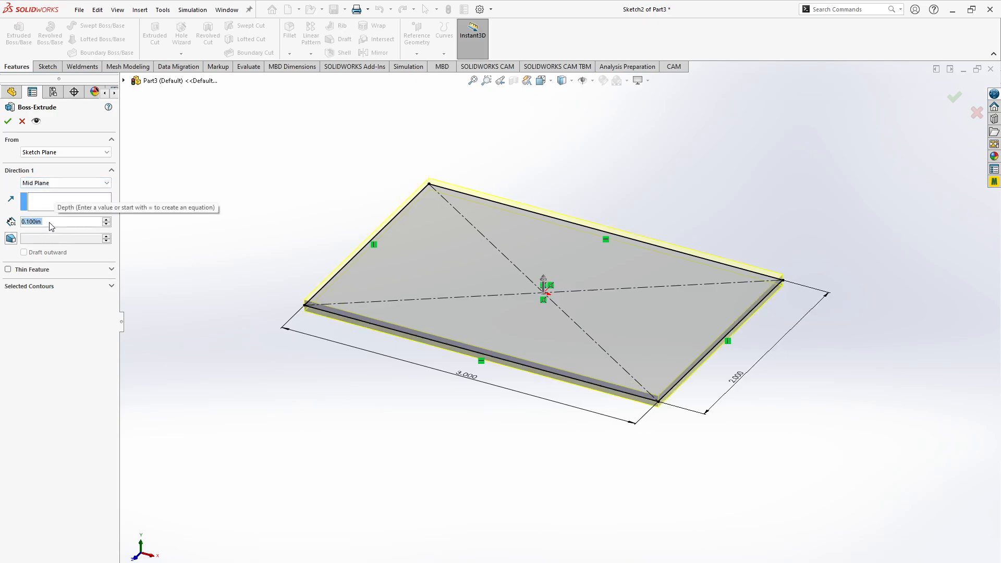
- Set the extrude depth to 0.875 in, compare it with the browser drawing, and finish the extrude in SOLIDWORKS
text(.875)
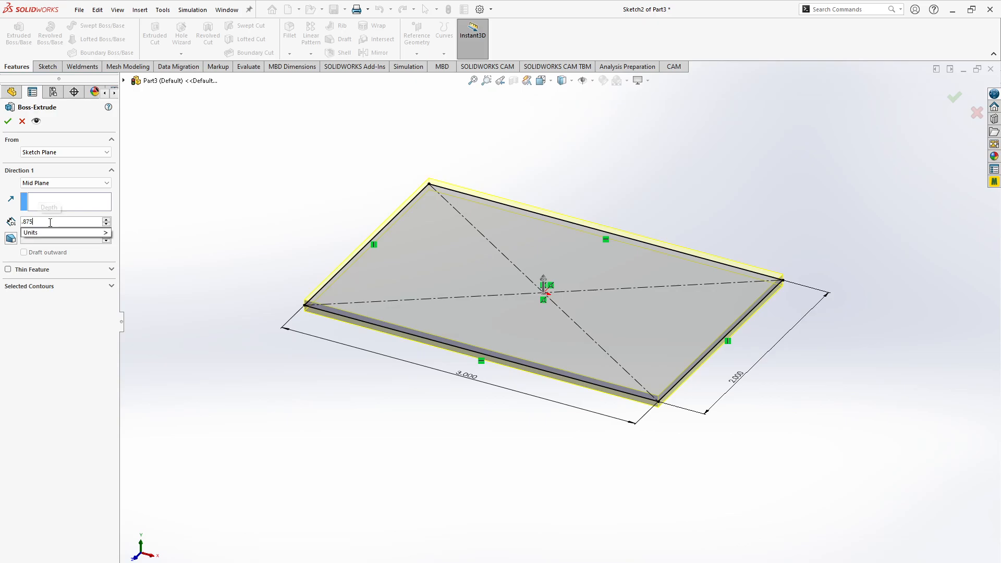
key(Return)
key(alt+Tab)
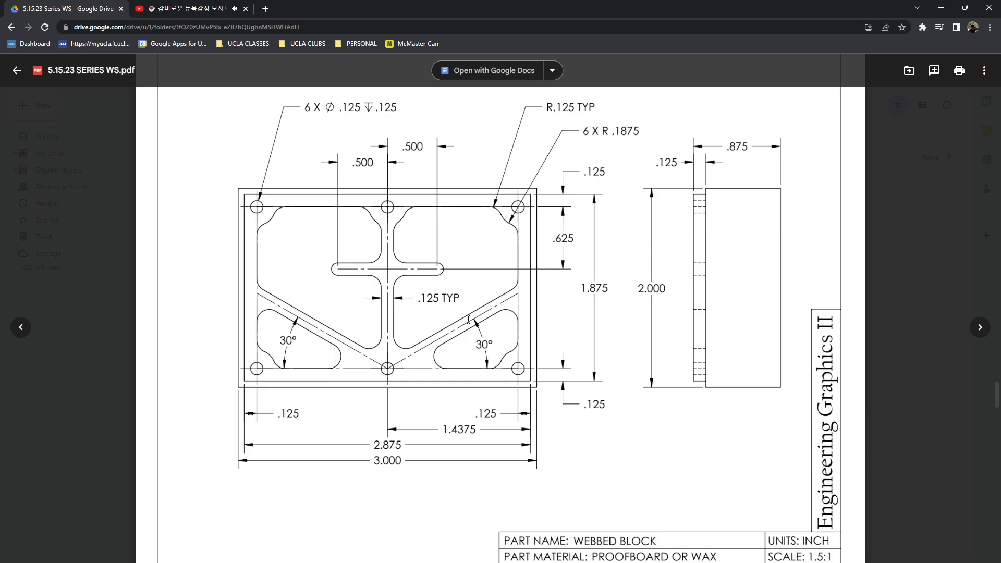
key(alt+Tab)
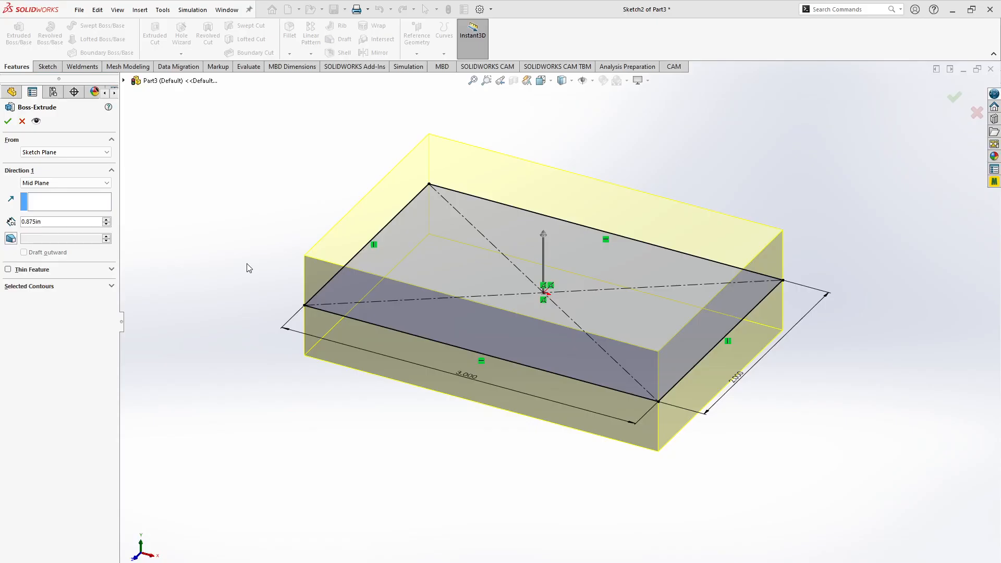
click(8, 122)
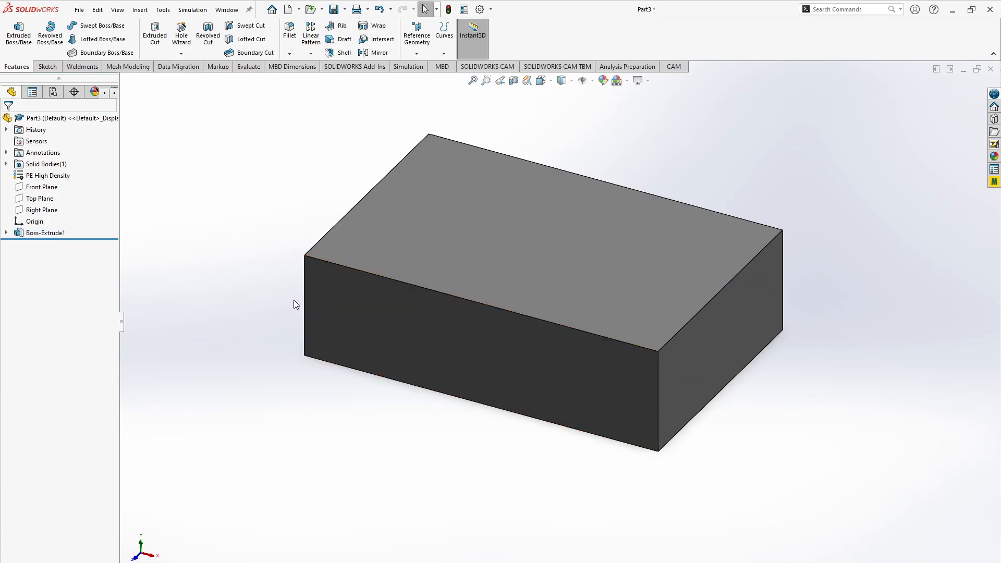
- Start a sketch on the block's top face, consult the browser drawing, and draw a center rectangle about 2.6 by 1.57 in from the origin
click(475, 241)
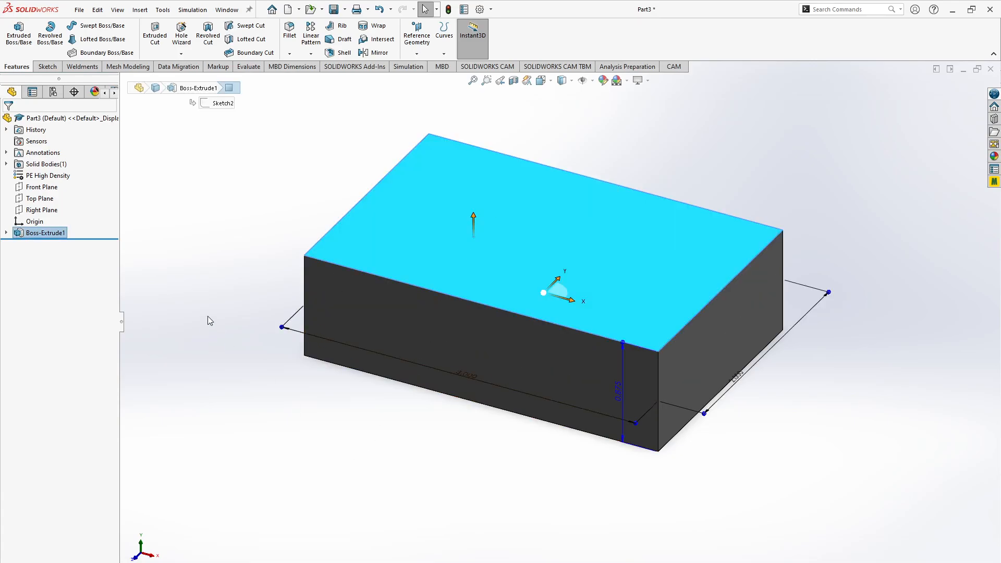
click(37, 63)
click(15, 33)
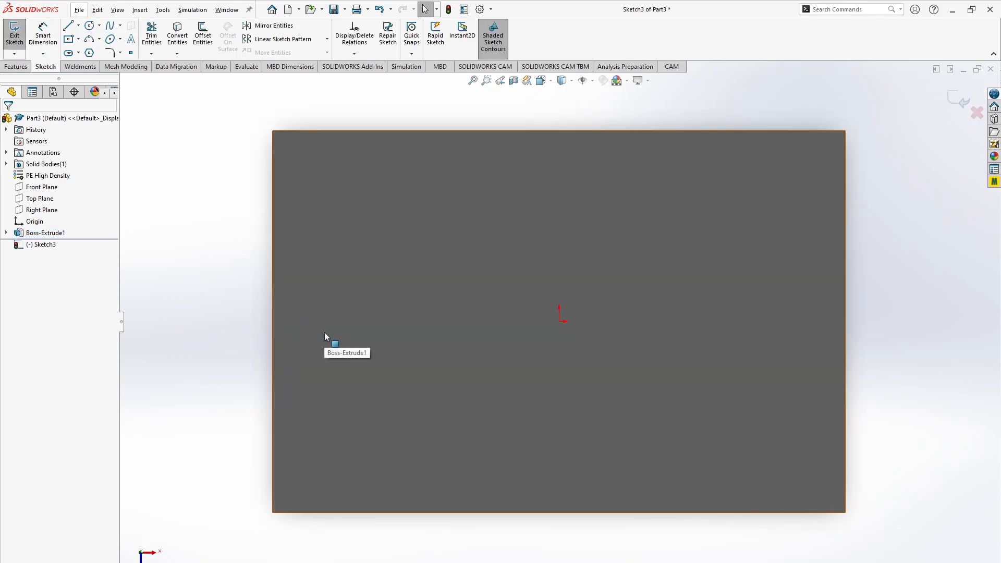
key(alt+Tab)
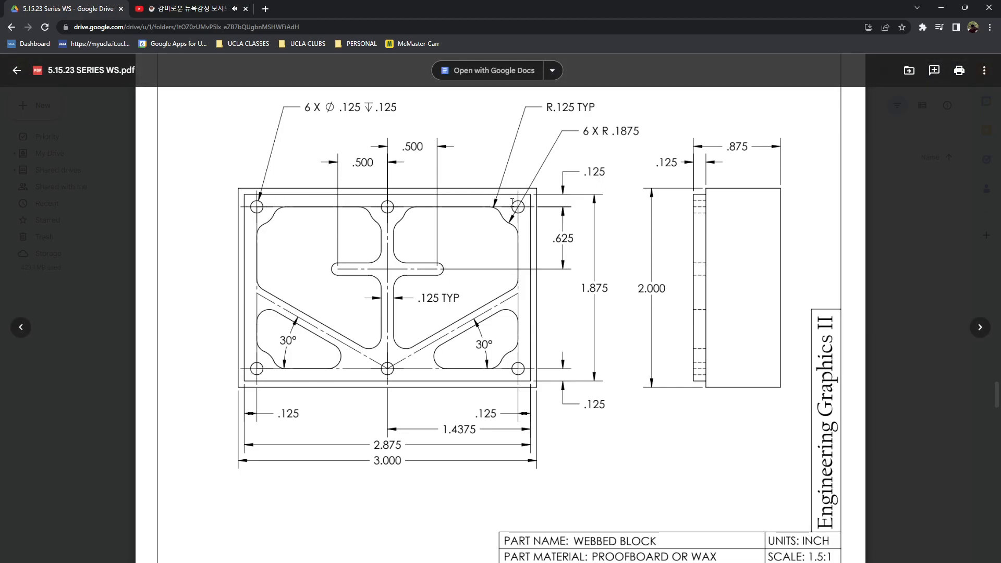
key(alt+Tab)
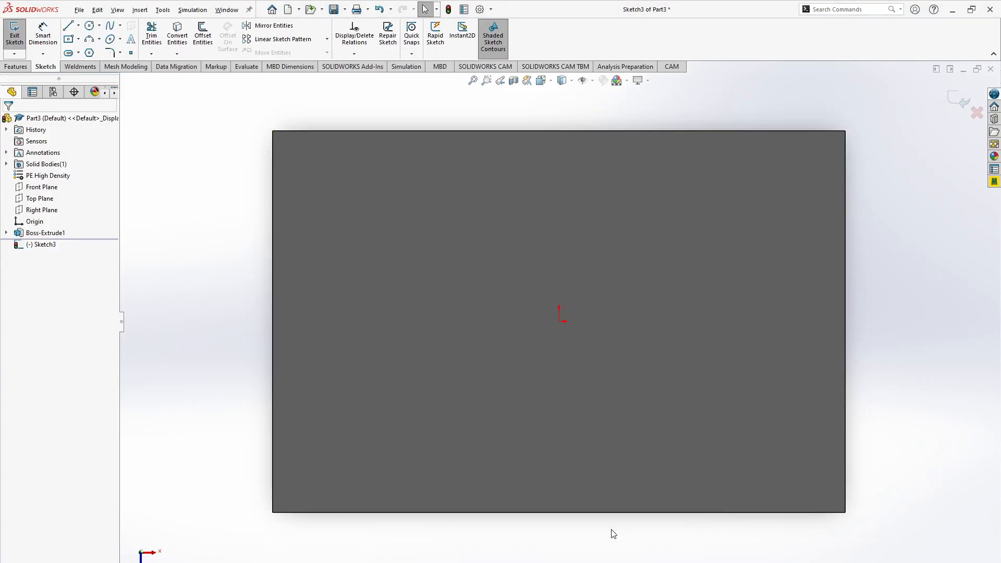
key(r)
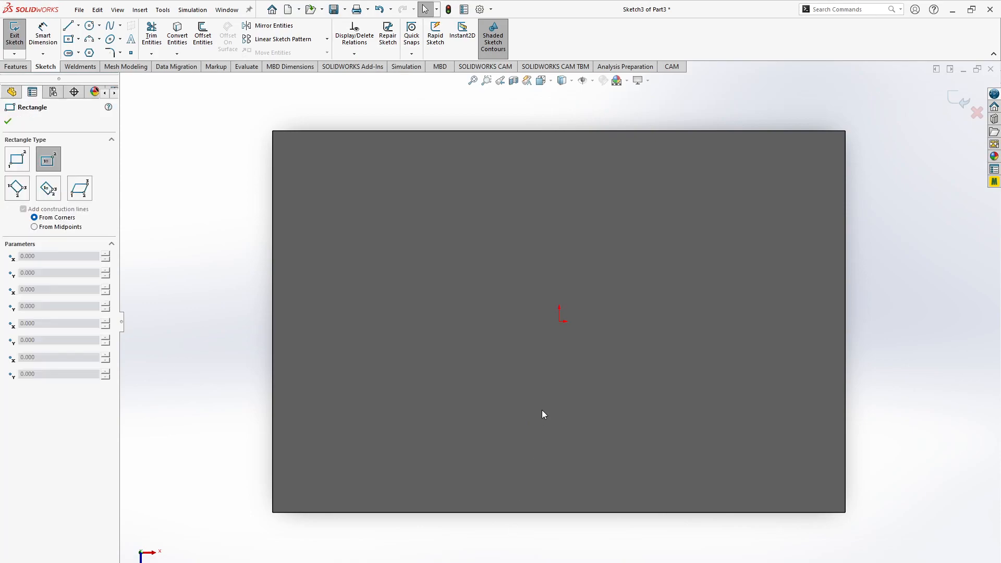
click(560, 321)
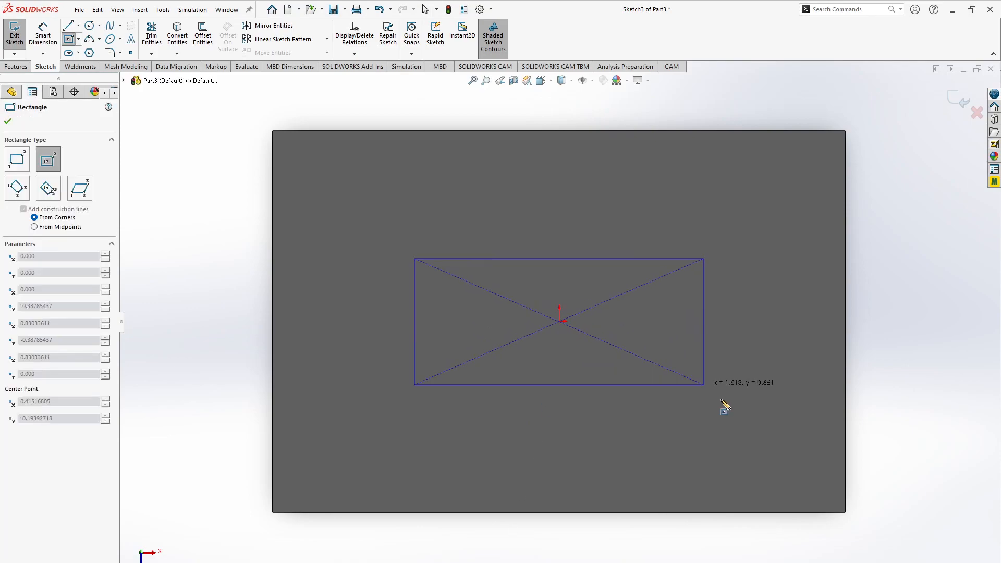
click(808, 472)
key(Escape)
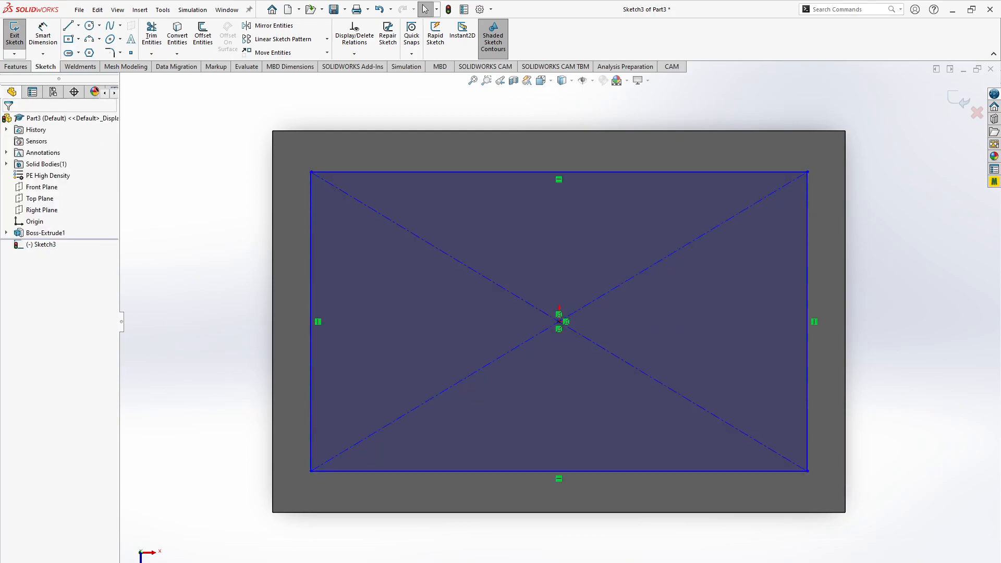
- Check the inner outline's size in the browser drawing, return to SOLIDWORKS, and dimension the new rectangle's horizontal edge to 2.875 in
key(alt+Tab)
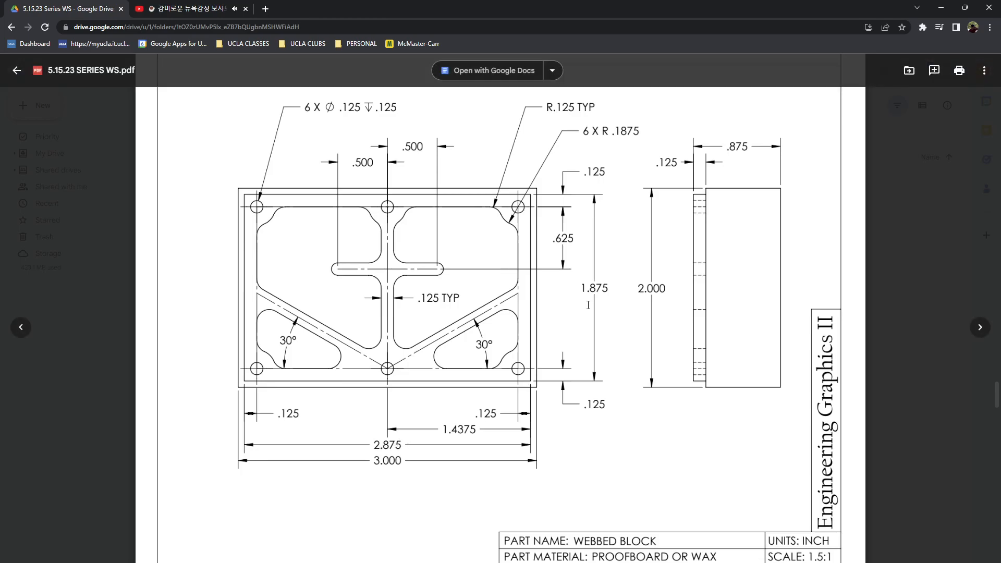
key(alt+Tab)
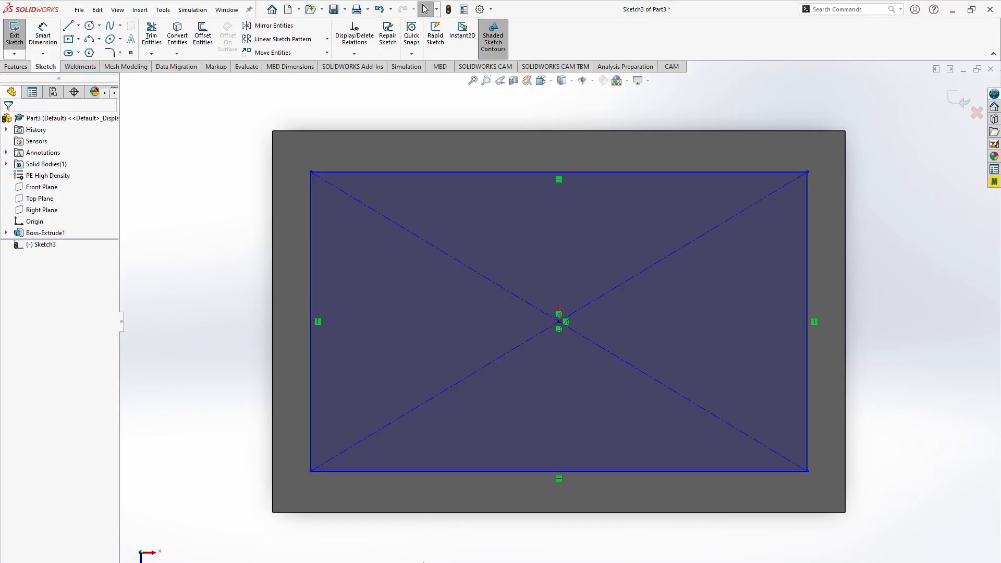
key(d)
click(467, 472)
click(482, 543)
text(2.876)
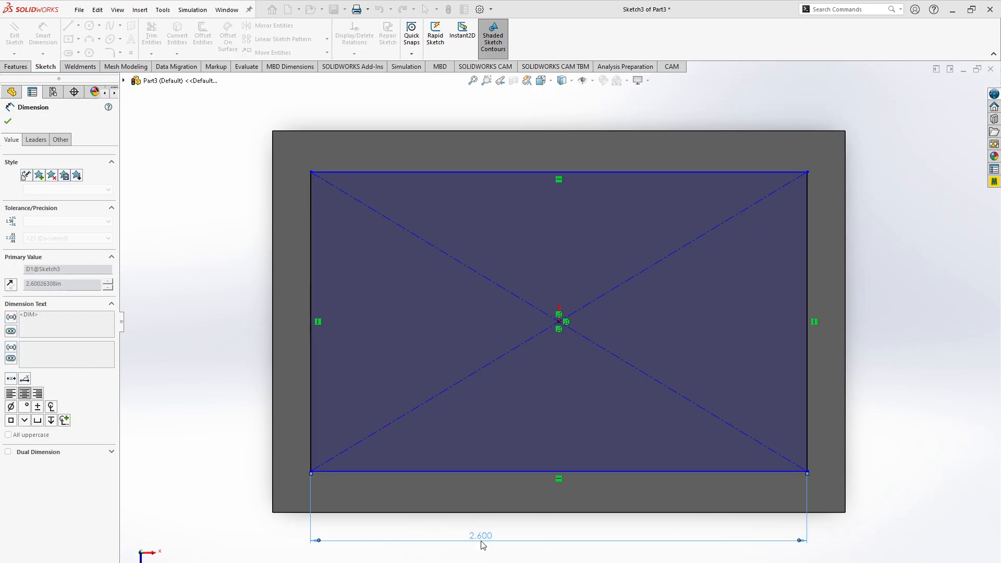
key(Return)
click(912, 443)
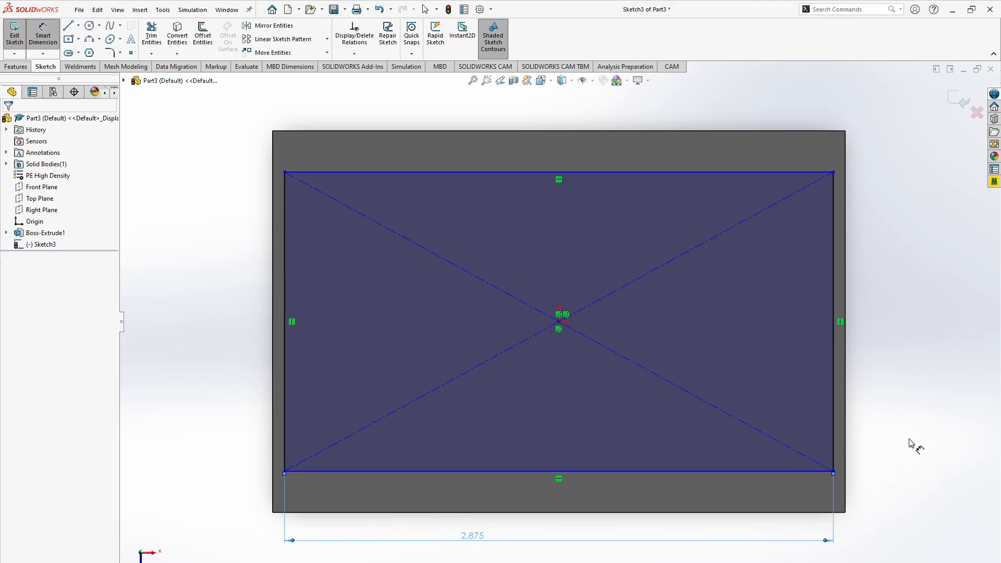
- Dimension the new rectangle's vertical edge to 1.875 in, checking the height in the browser drawing
click(833, 427)
click(876, 424)
key(alt+Tab)
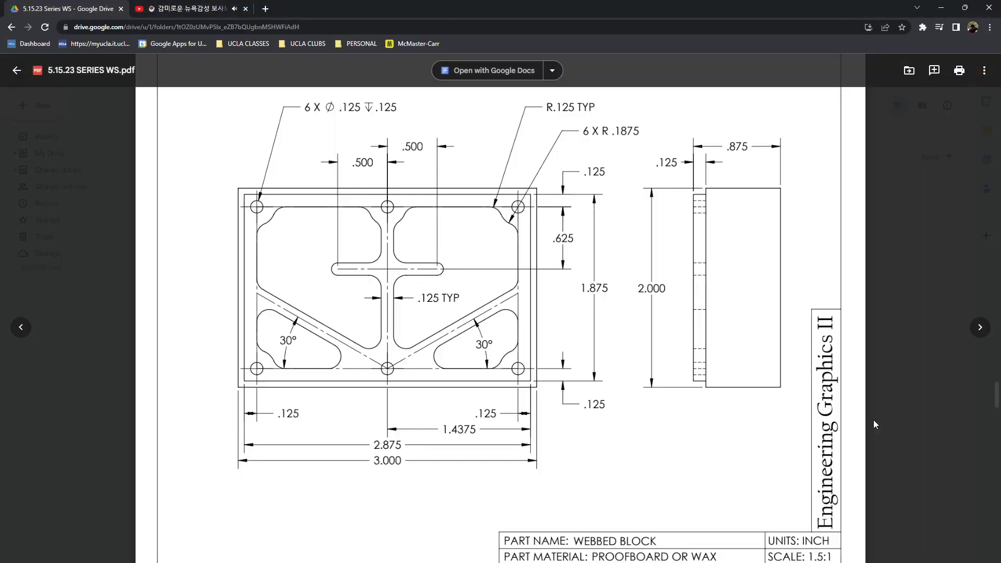
key(alt+Tab)
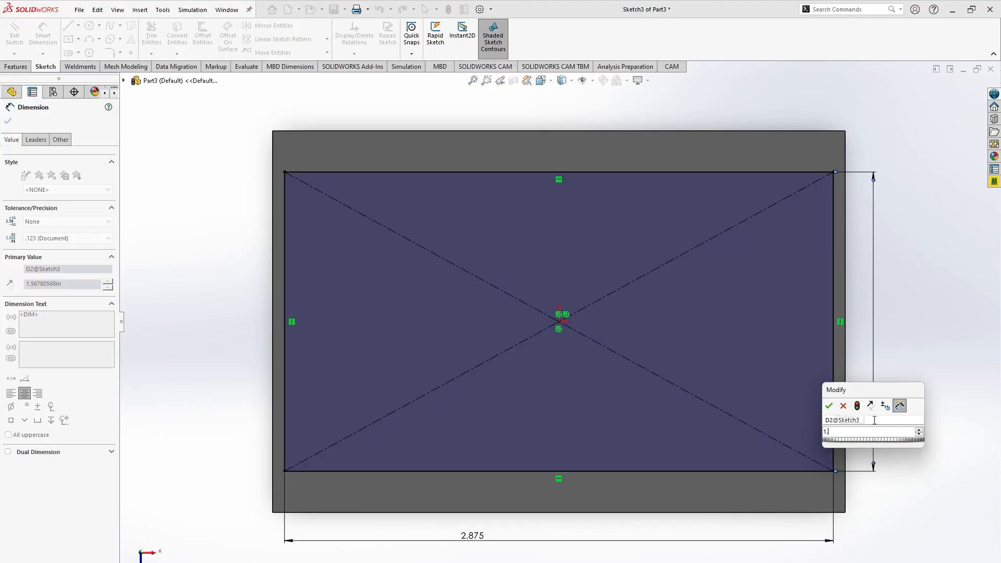
key(Return)
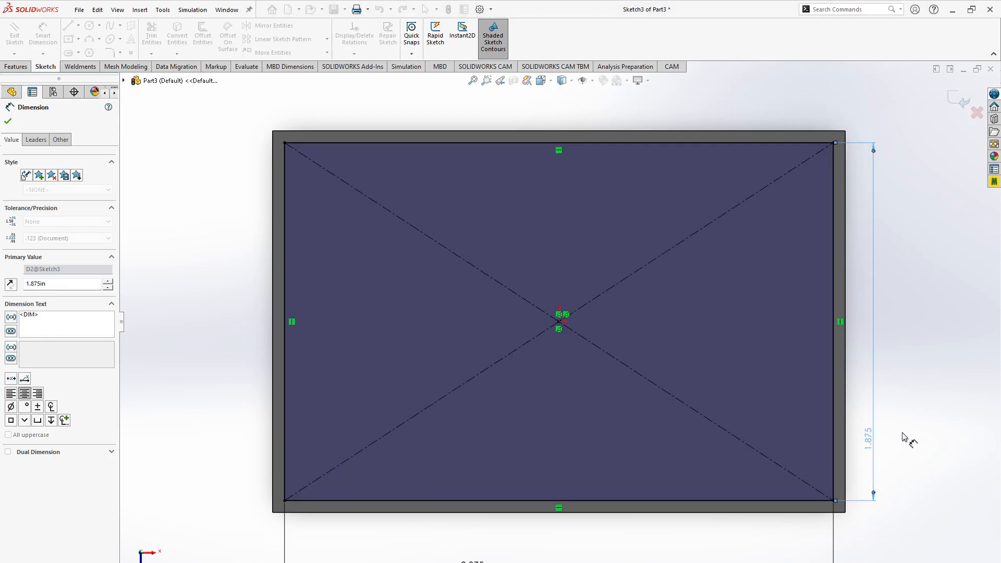
click(912, 407)
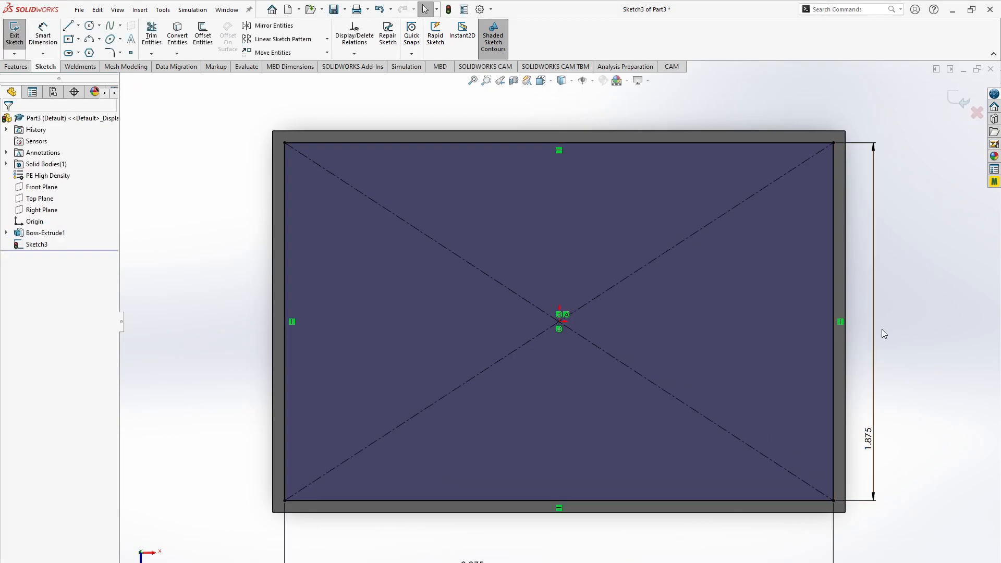
- Review the inner layout in the browser drawing, return to SOLIDWORKS, and draw a second center rectangle about 2.63 in wide inside the first
key(alt+Tab)
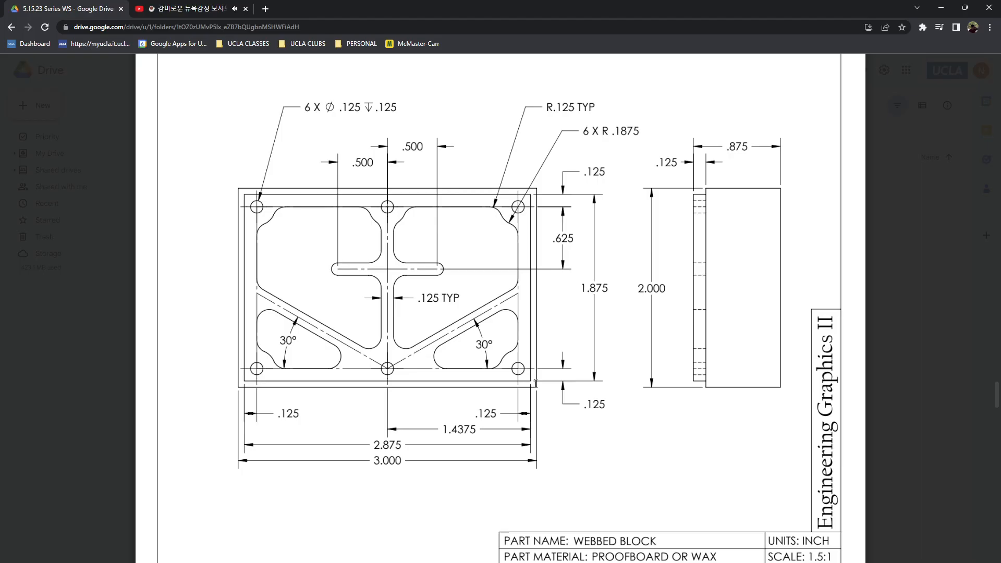
key(alt+Tab)
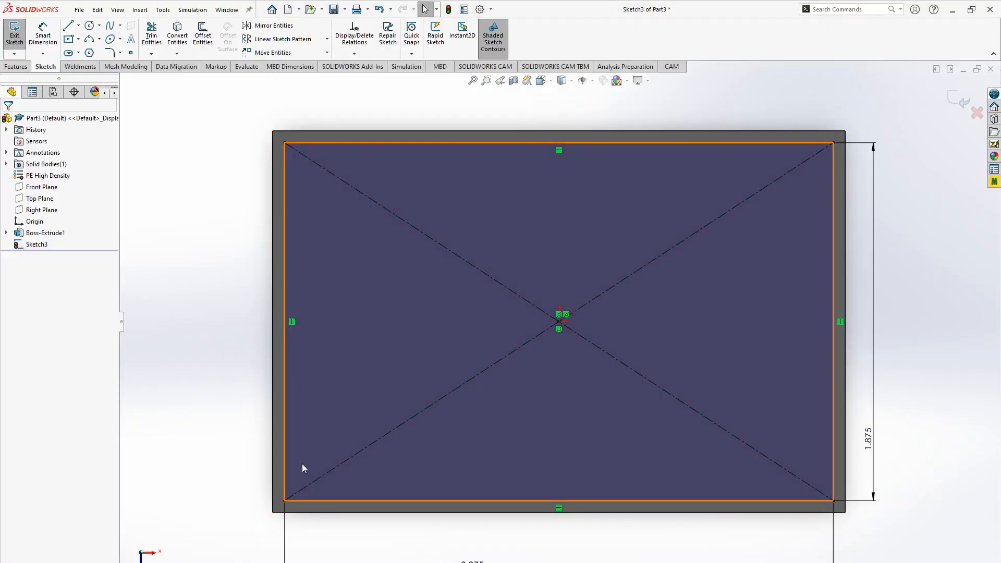
key(alt+Tab)
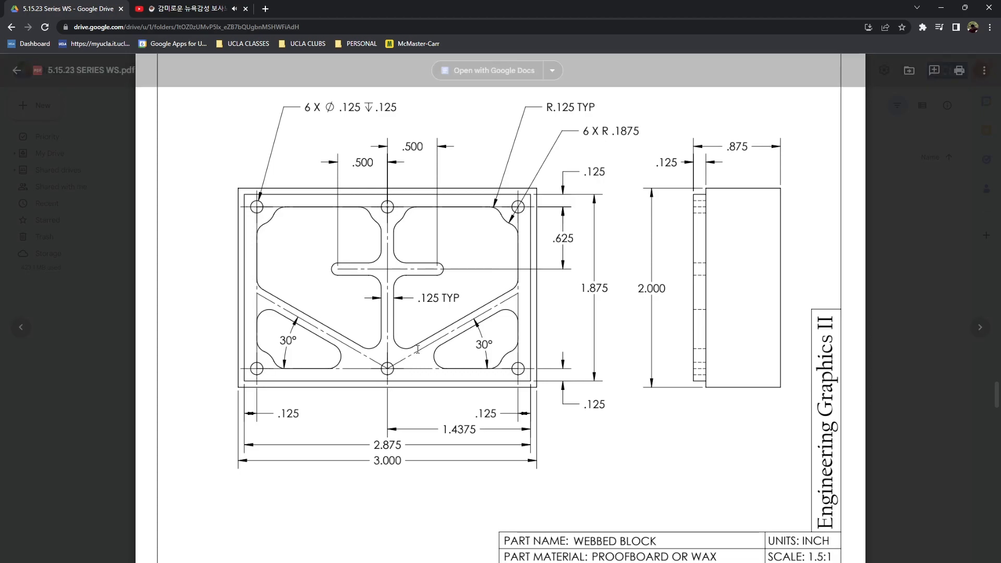
key(alt+Tab)
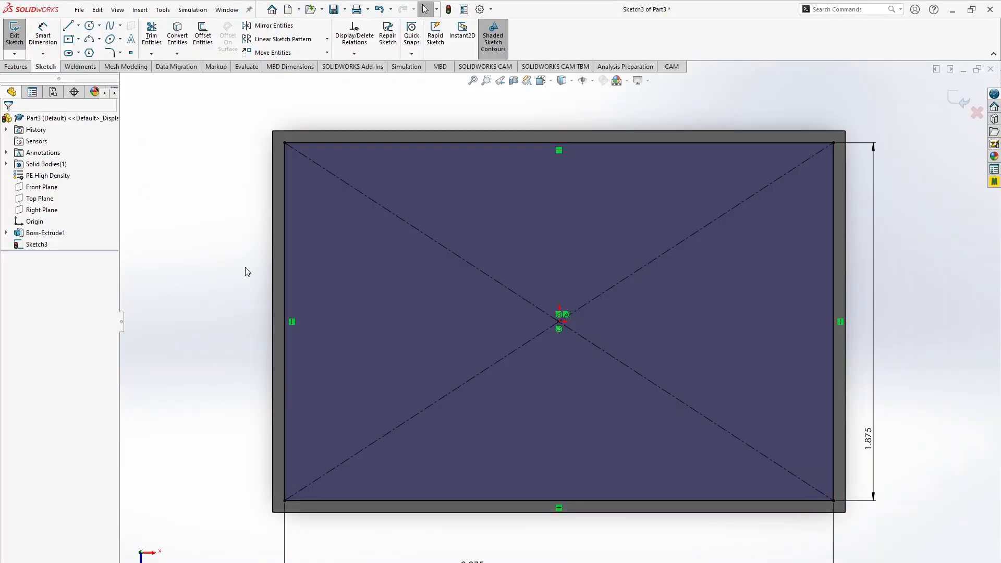
click(68, 39)
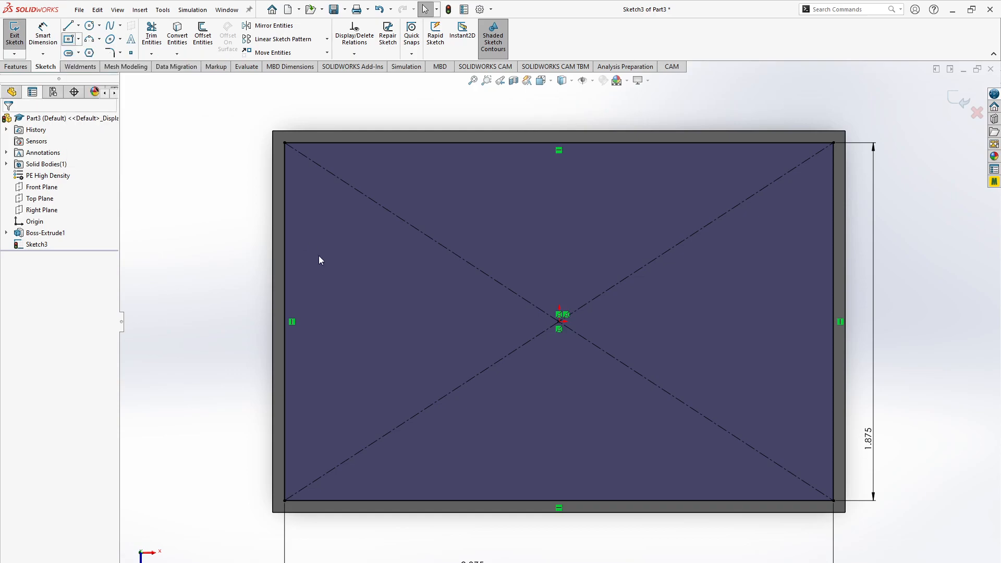
click(559, 322)
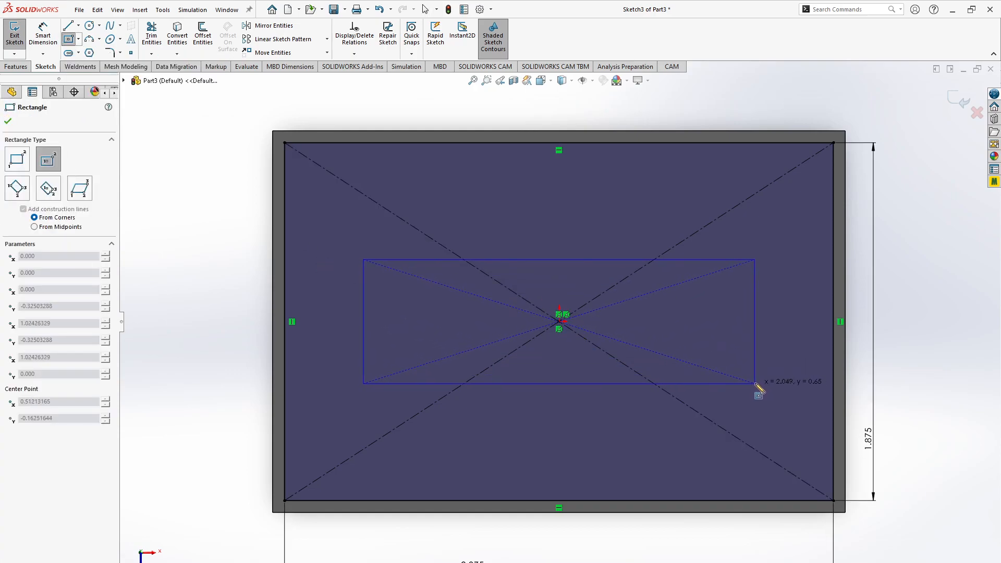
click(811, 468)
key(Escape)
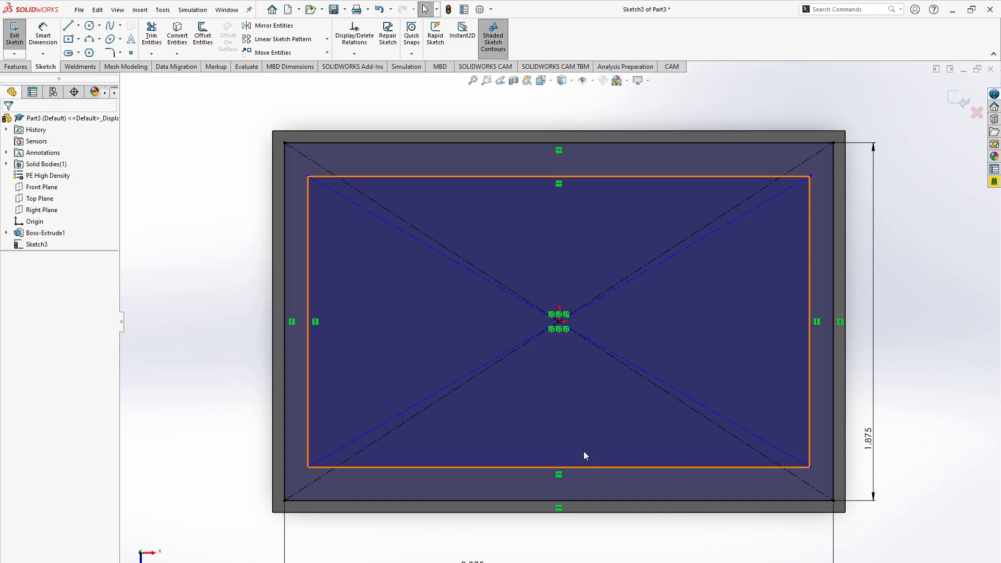
- Check the inner layout in the browser drawing, return to SOLIDWORKS, and dimension the gap between the two rectangles' left edges to 0.125 in
key(alt+Tab)
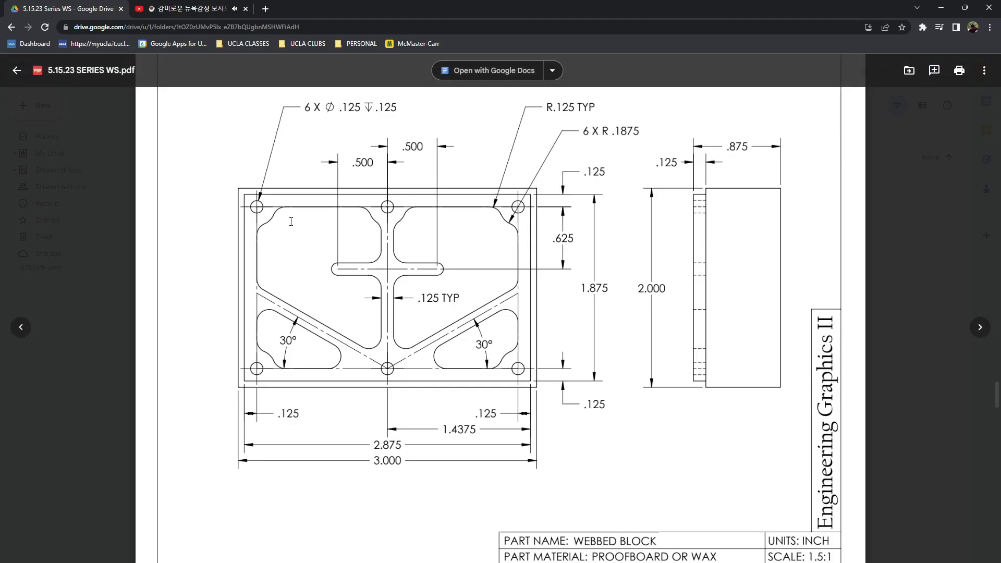
key(alt+Tab)
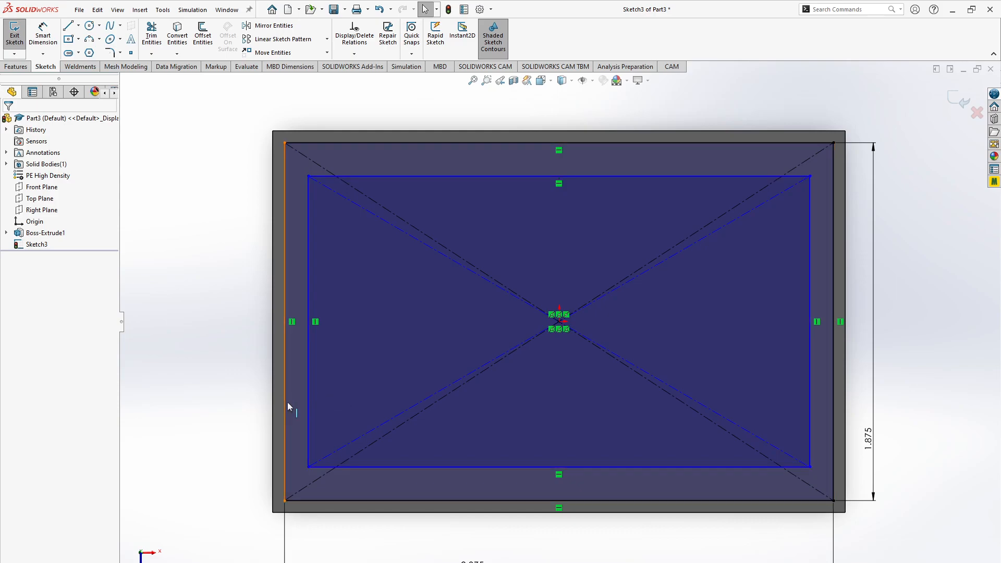
key(d)
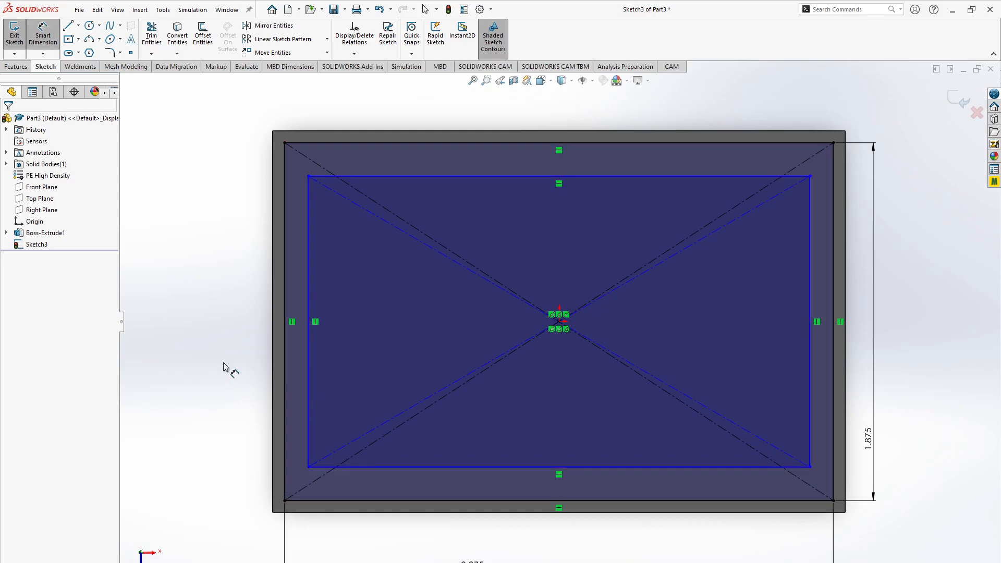
click(309, 374)
click(285, 384)
click(219, 353)
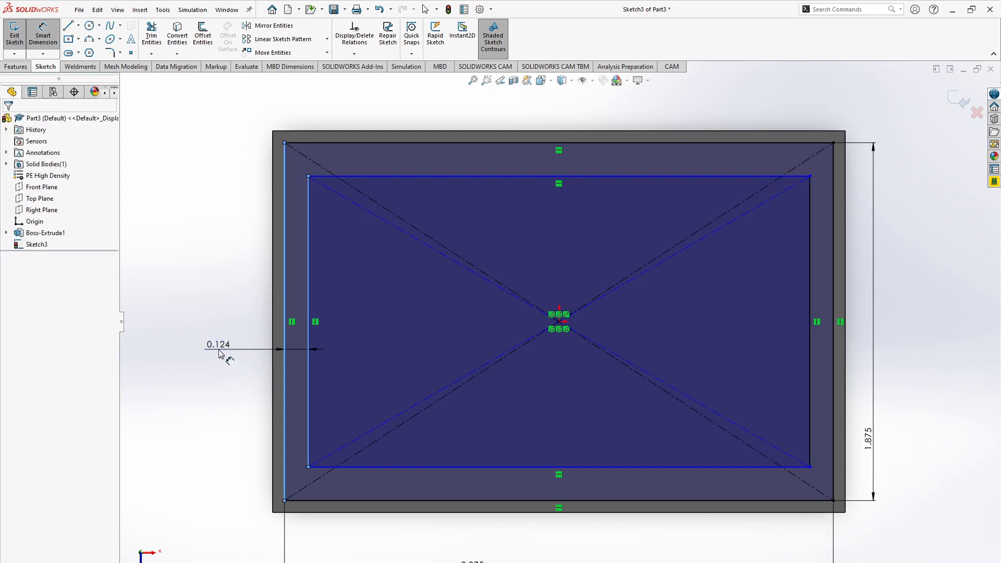
text(.125)
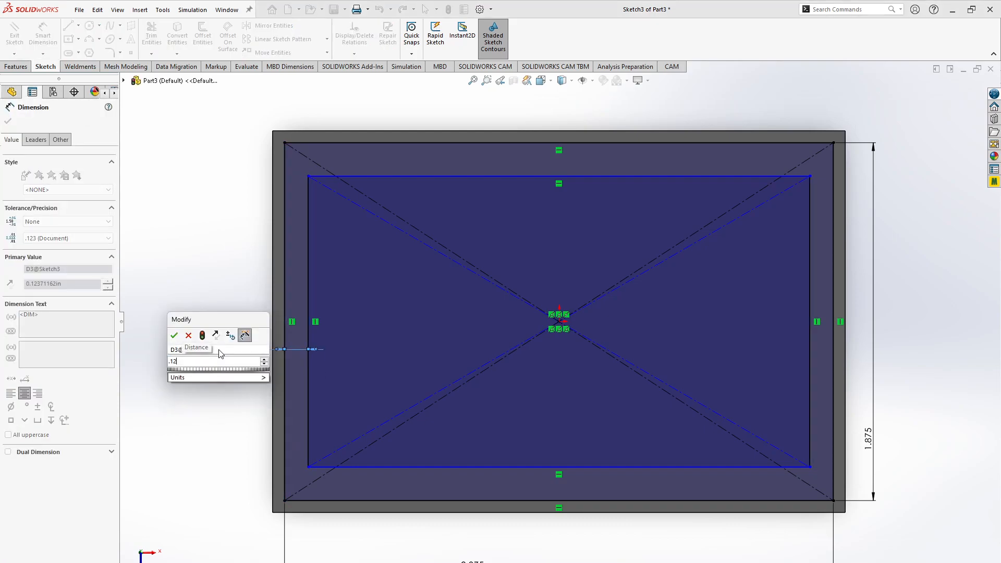
key(Return)
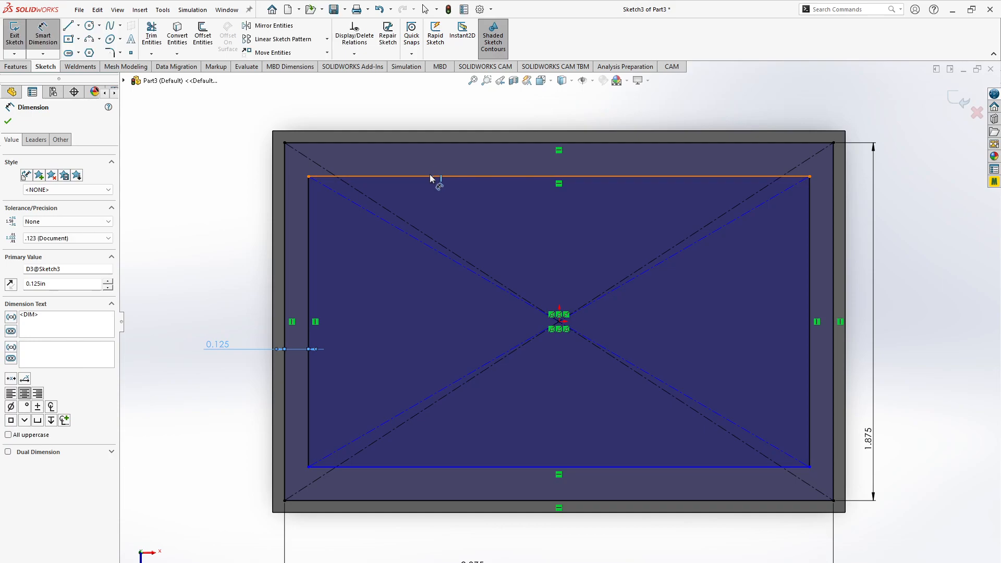
- Dimension the gap between the upper edges of the inner and outer rectangles to 0.125 in
click(430, 176)
click(429, 143)
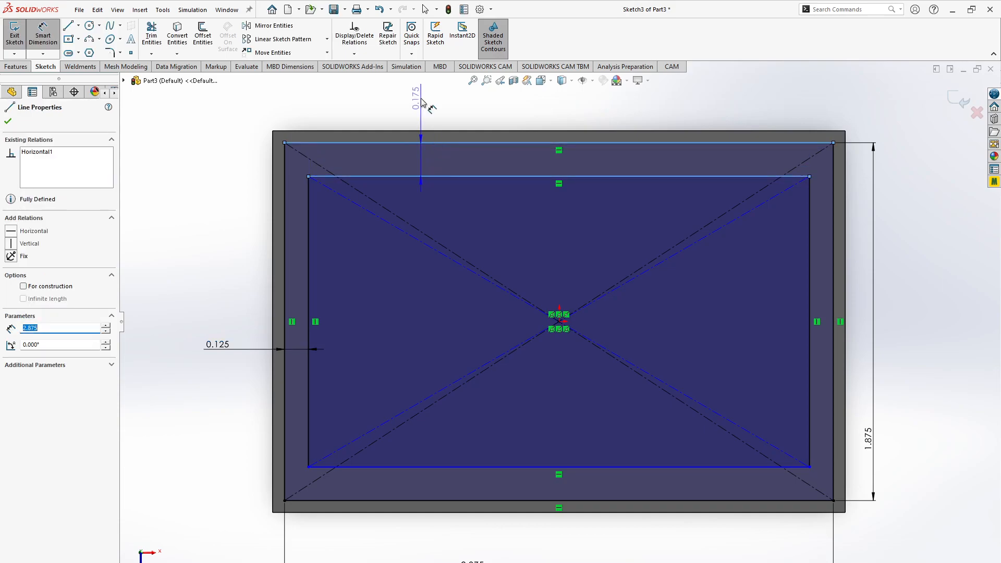
click(424, 104)
text(.)
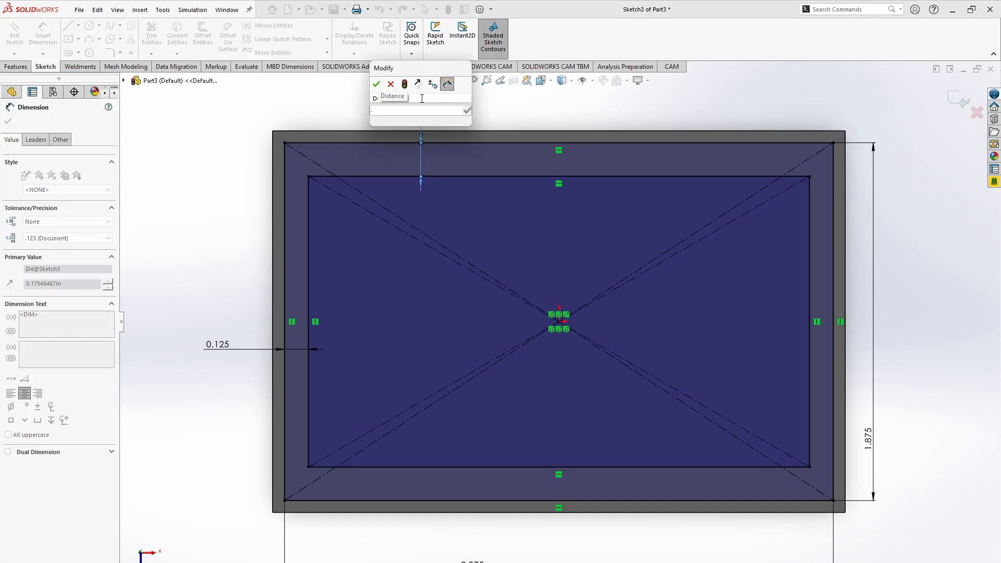
text(125)
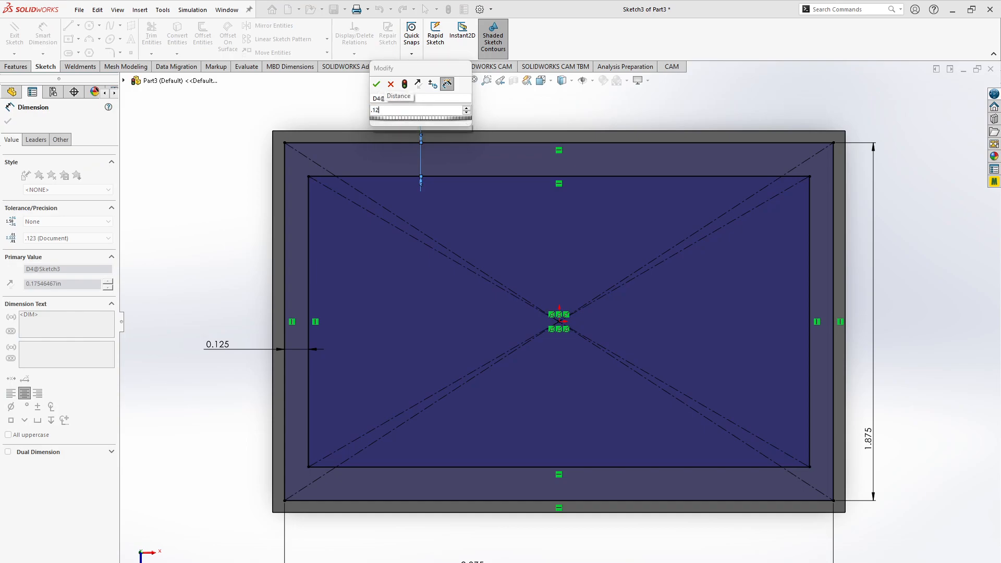
key(Return)
key(Escape)
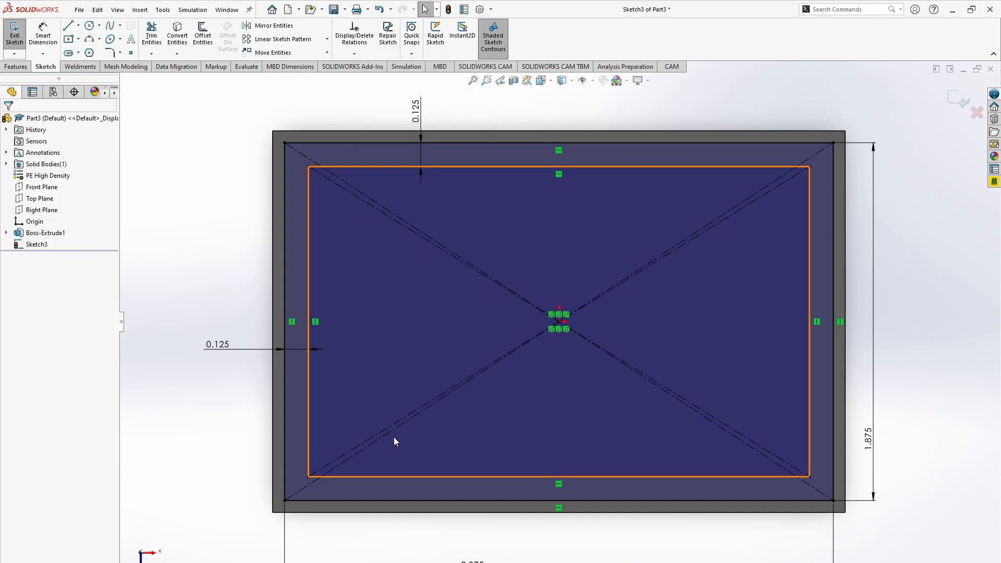
- Measure the distance between the lower edges of the inner and outer rectangles, and close the measurement
key(m)
click(504, 477)
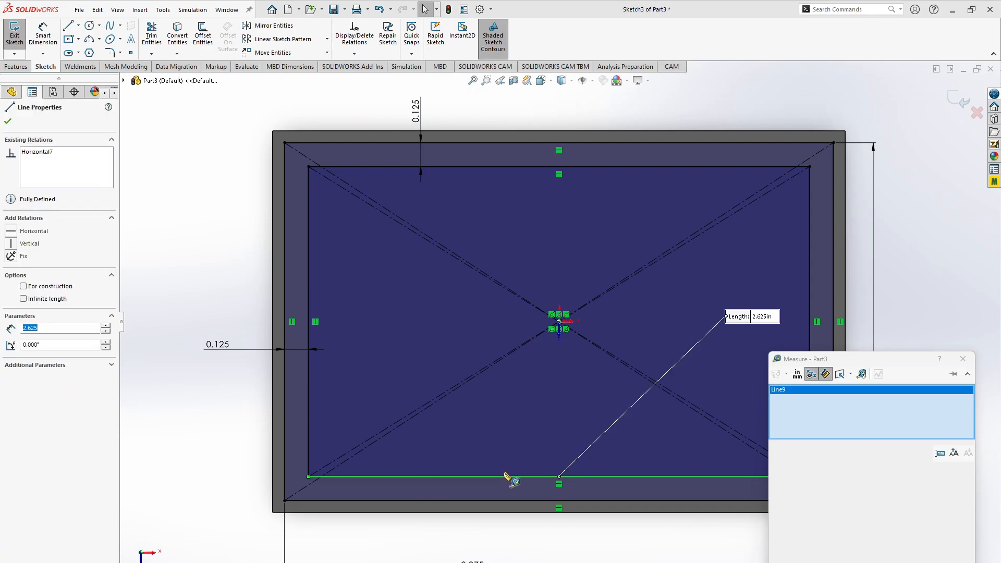
click(480, 501)
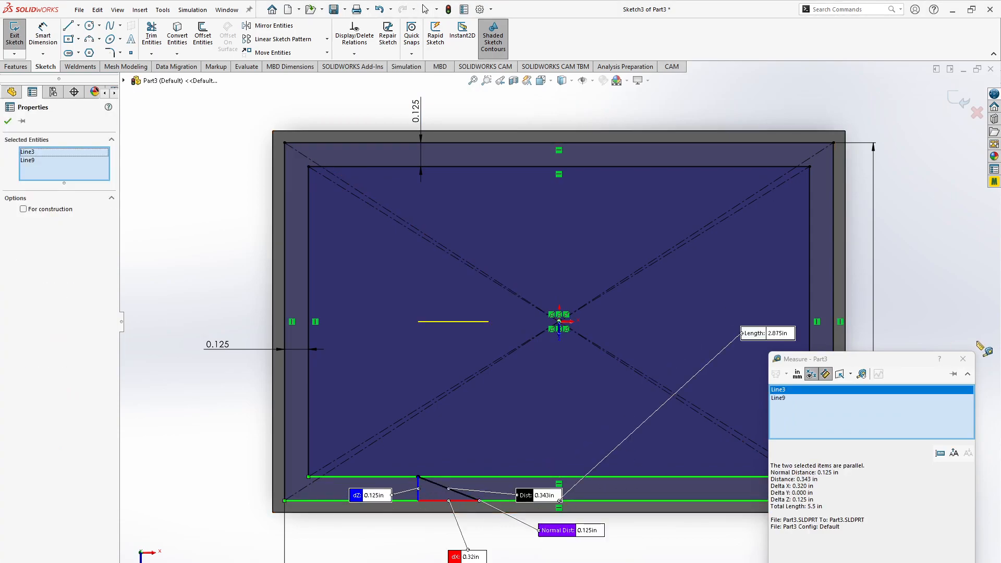
click(964, 359)
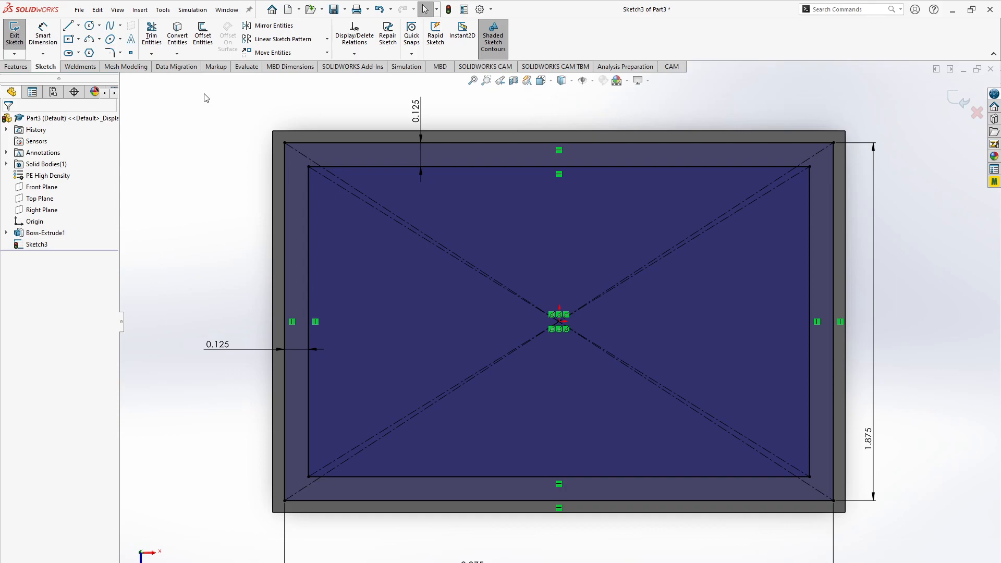
- Find the Measure tool among the evaluation commands and use it to recheck the spacing between the two rectangles' lower edges
click(16, 66)
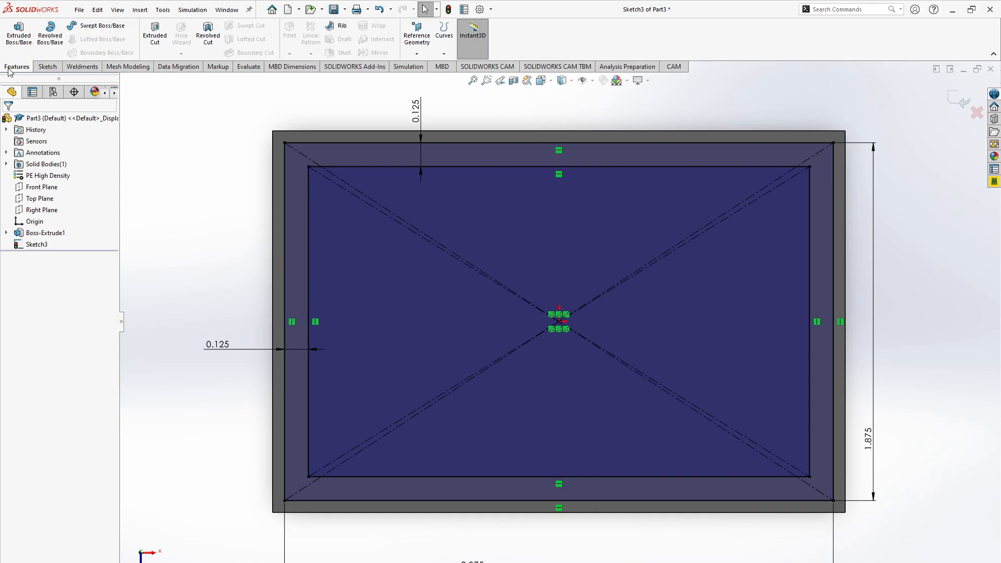
click(51, 68)
click(94, 67)
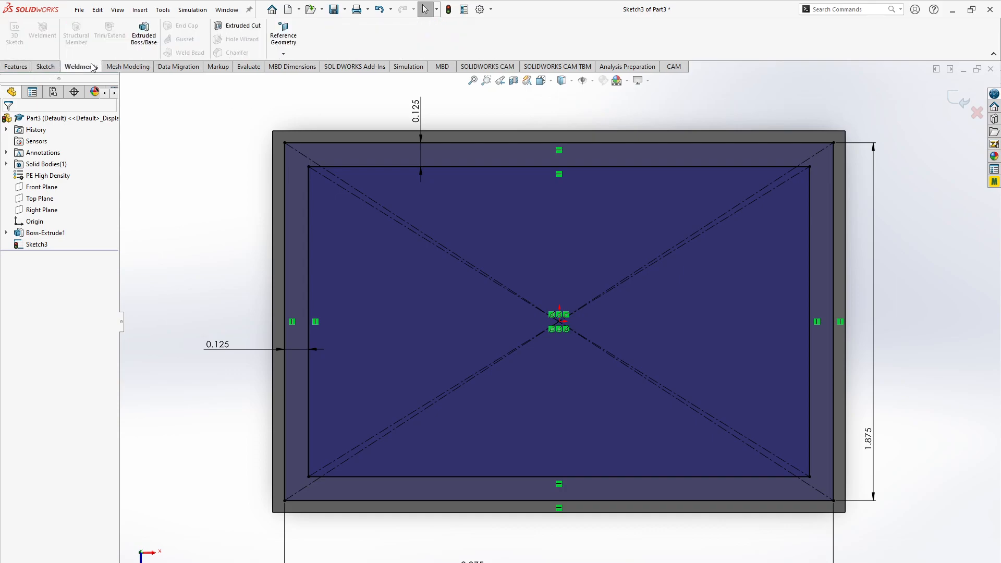
click(120, 67)
click(166, 69)
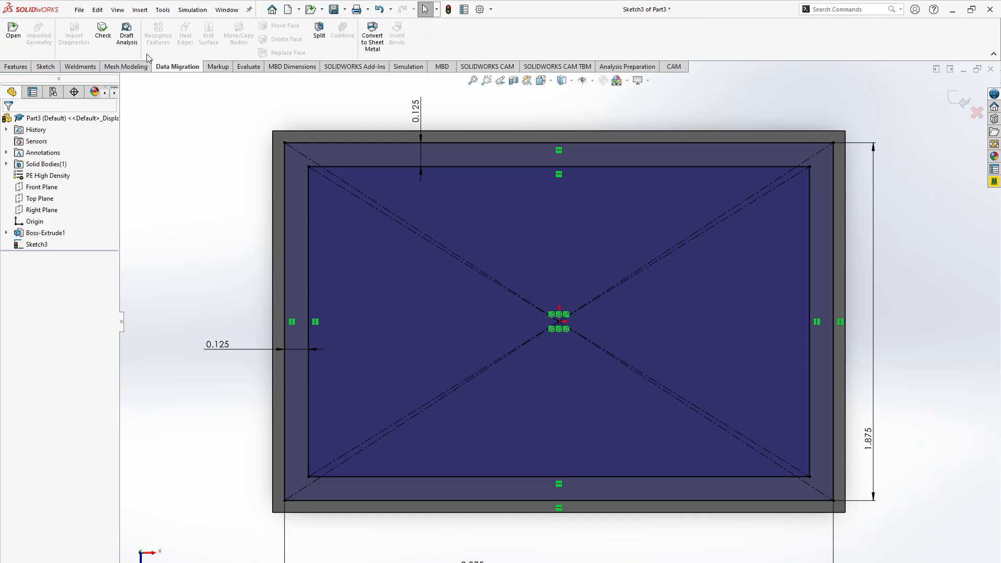
click(219, 66)
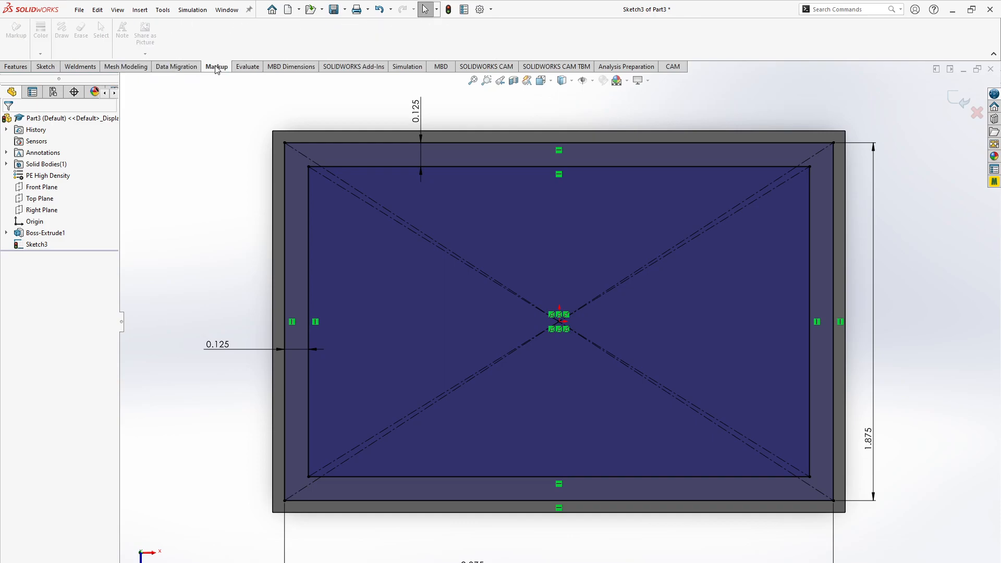
click(247, 67)
click(79, 33)
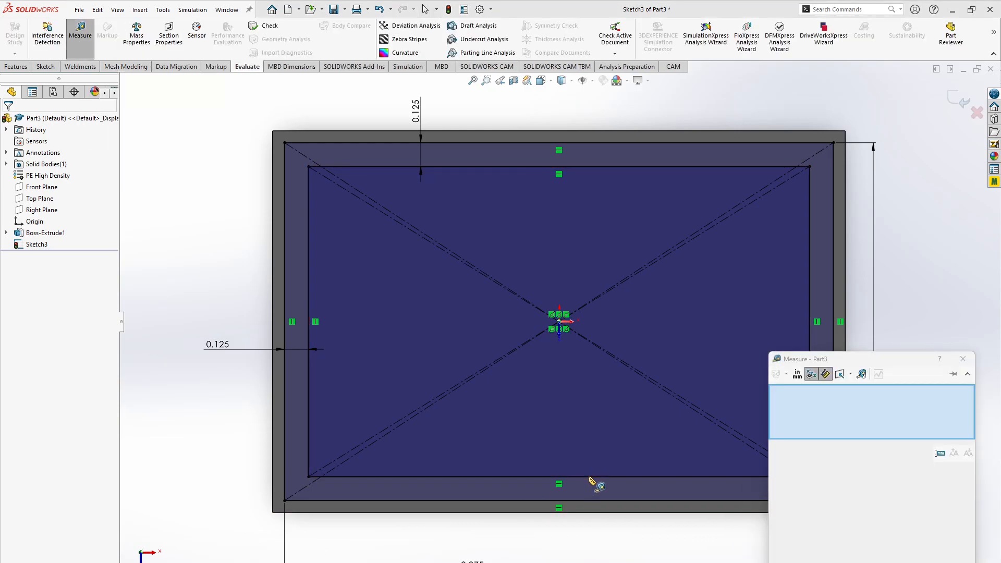
click(592, 501)
click(588, 476)
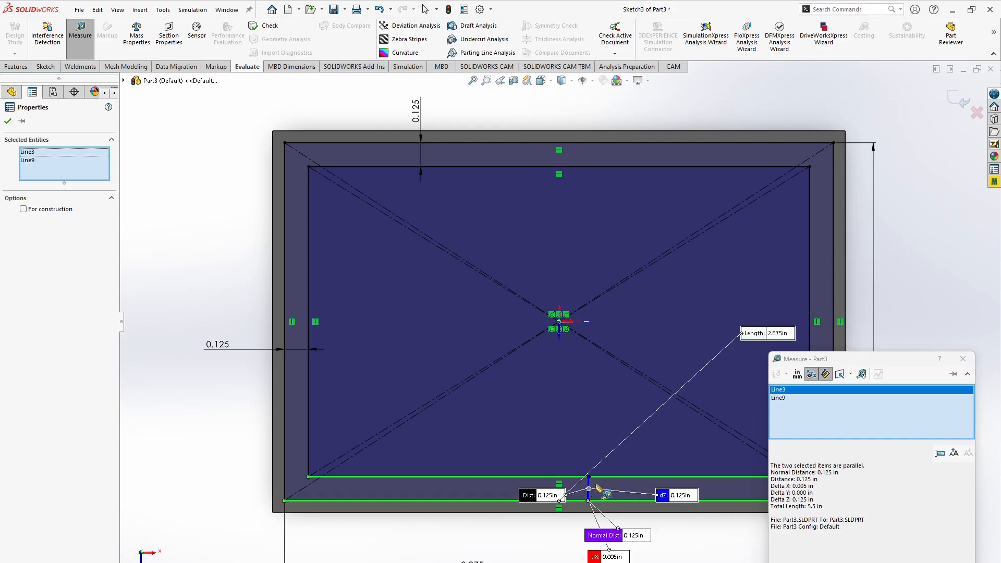
click(963, 359)
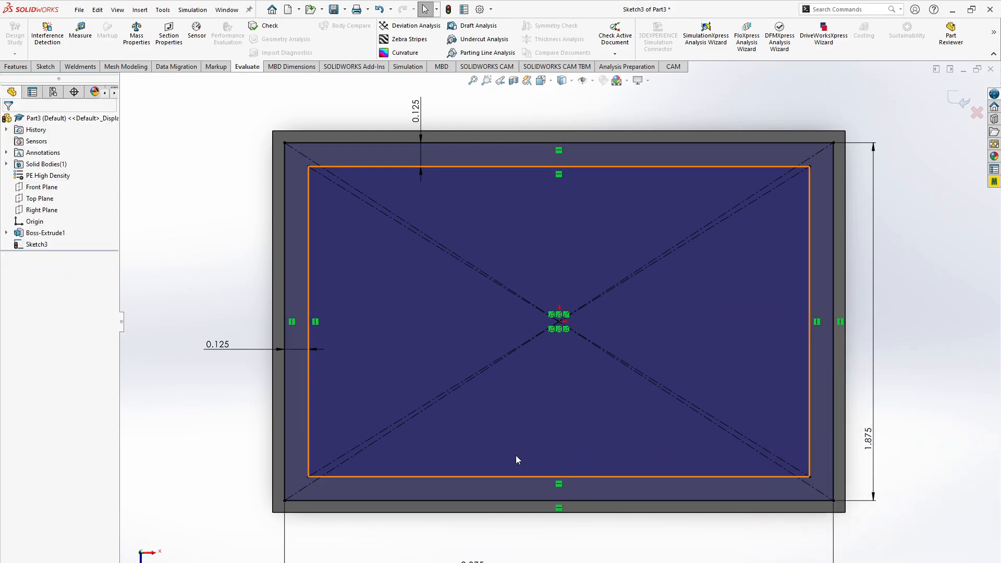
- Convert all four edges of the inner rectangle to construction geometry
click(45, 66)
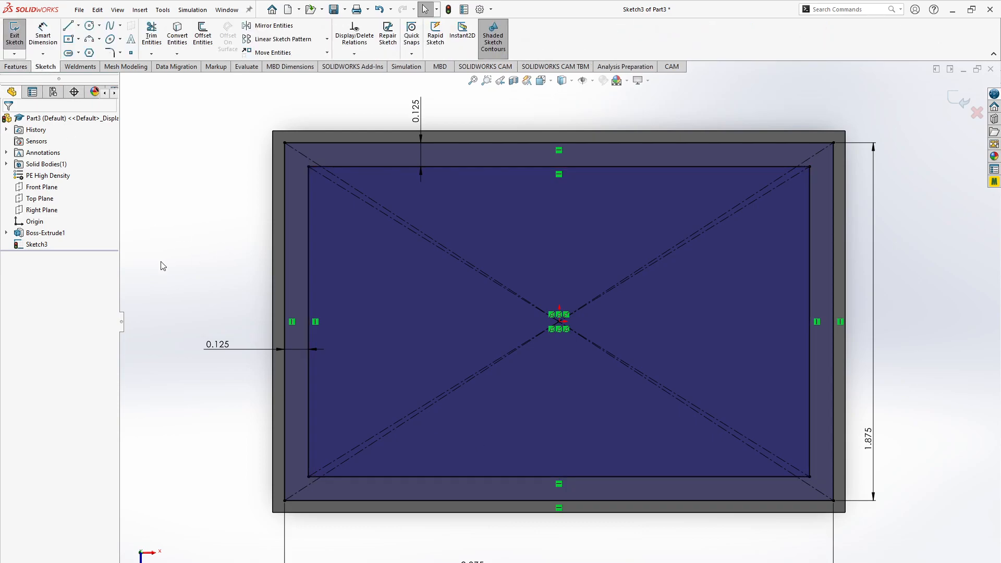
ctrl+click(505, 167)
ctrl+click(808, 329)
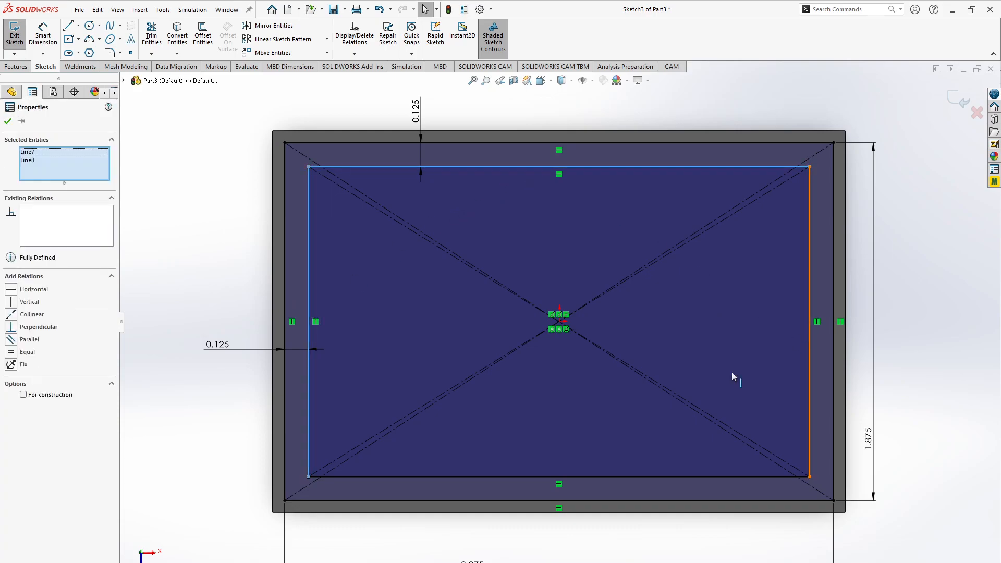
ctrl+click(599, 477)
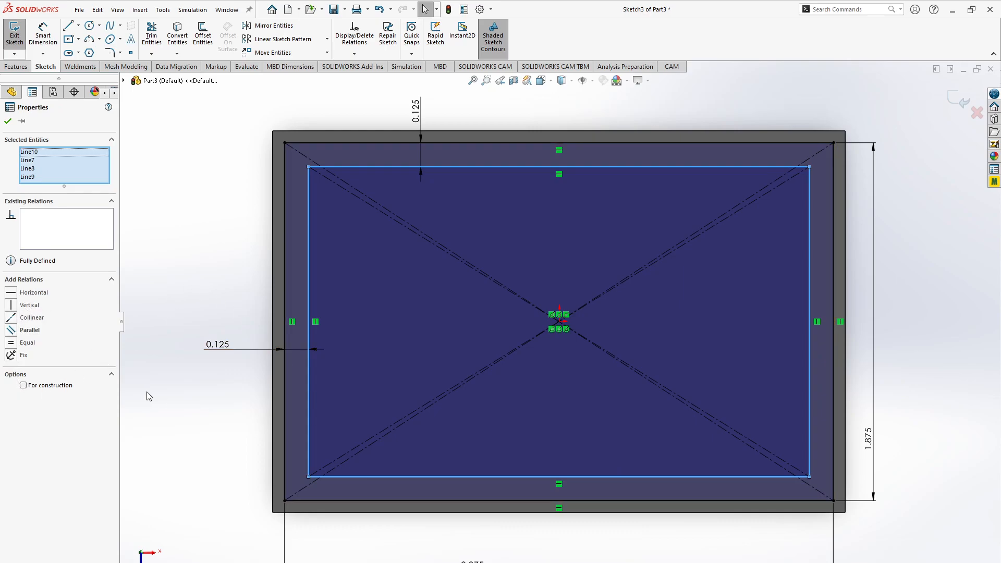
click(23, 386)
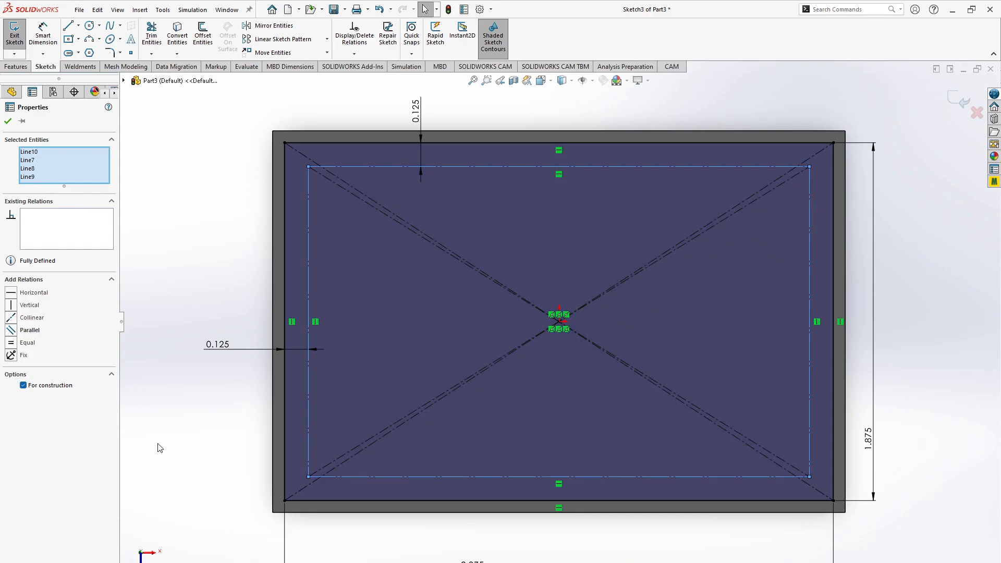
click(142, 436)
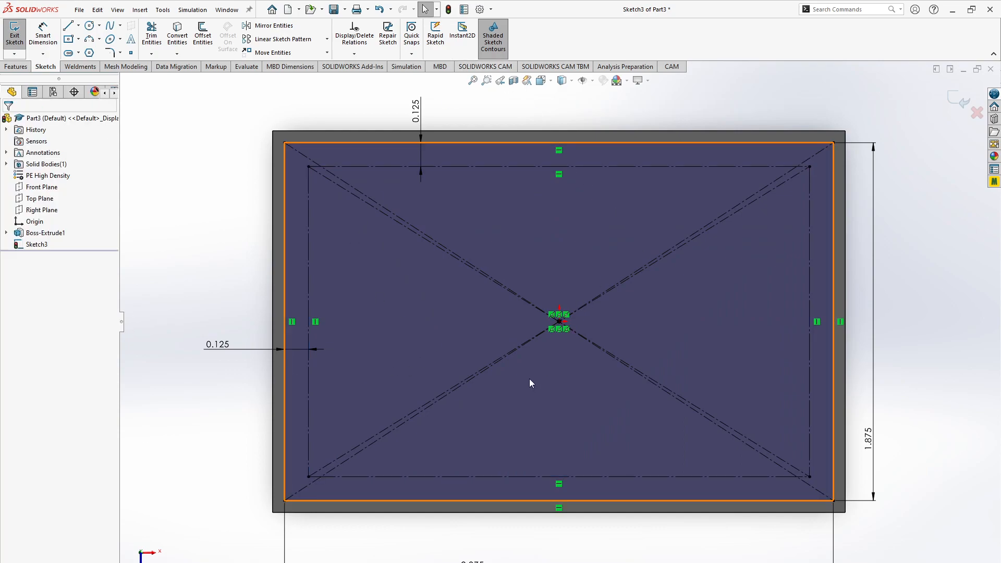
- Check the hole layout in the browser drawing, return to SOLIDWORKS, and draw a circle about 0.133 in in radius at the construction rectangle's upper-left corner
key(alt+Tab)
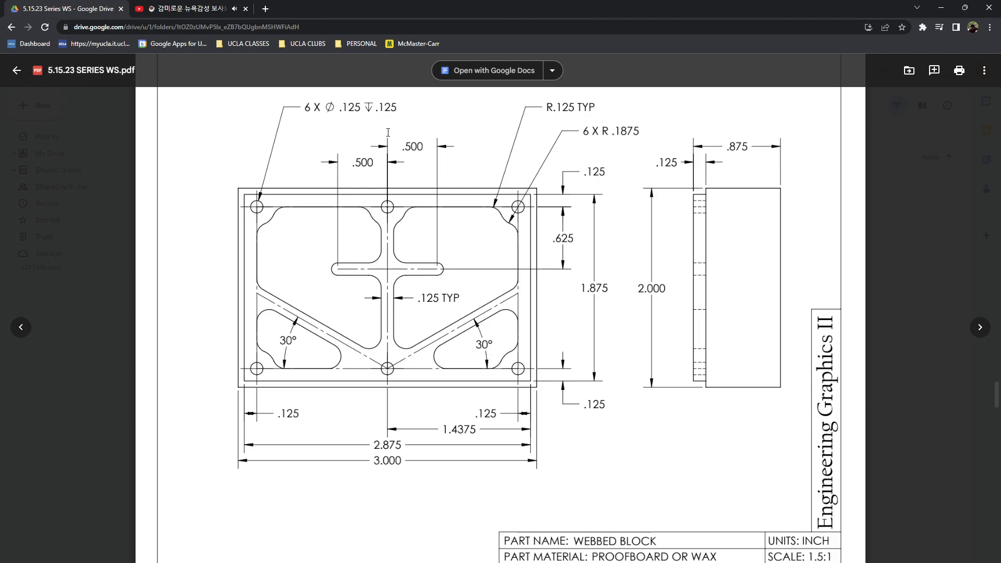
key(alt+Tab)
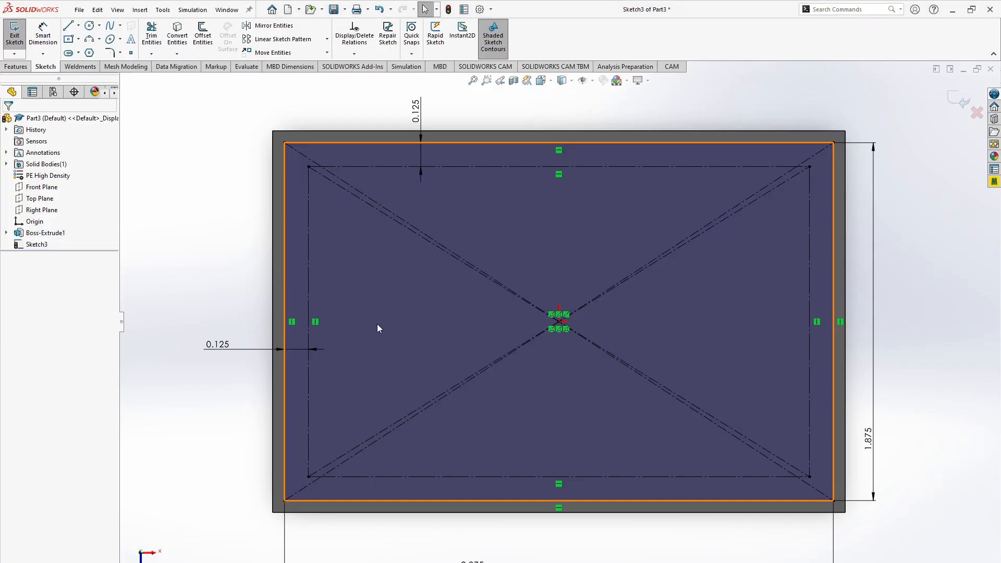
key(c)
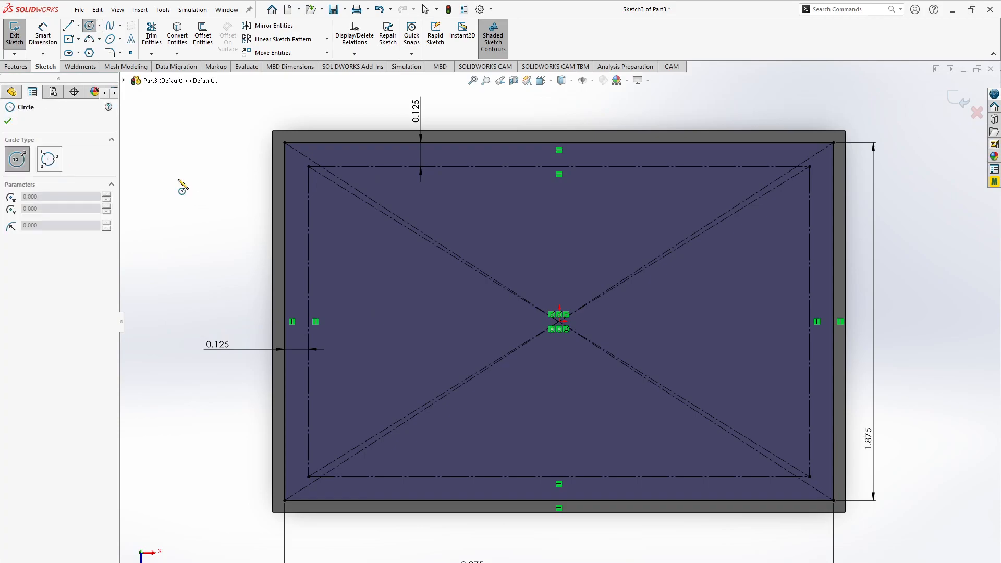
key(Escape)
click(90, 27)
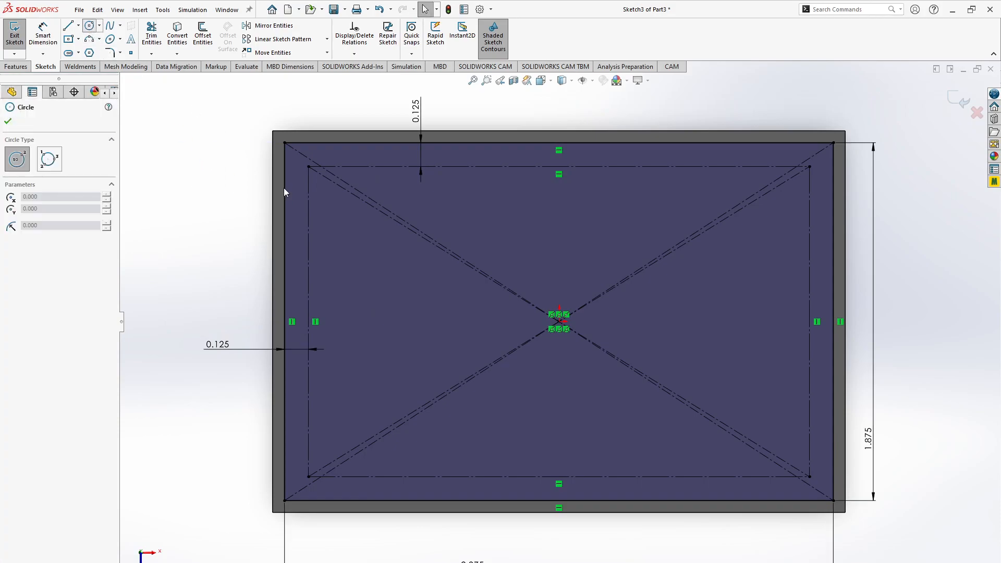
click(308, 167)
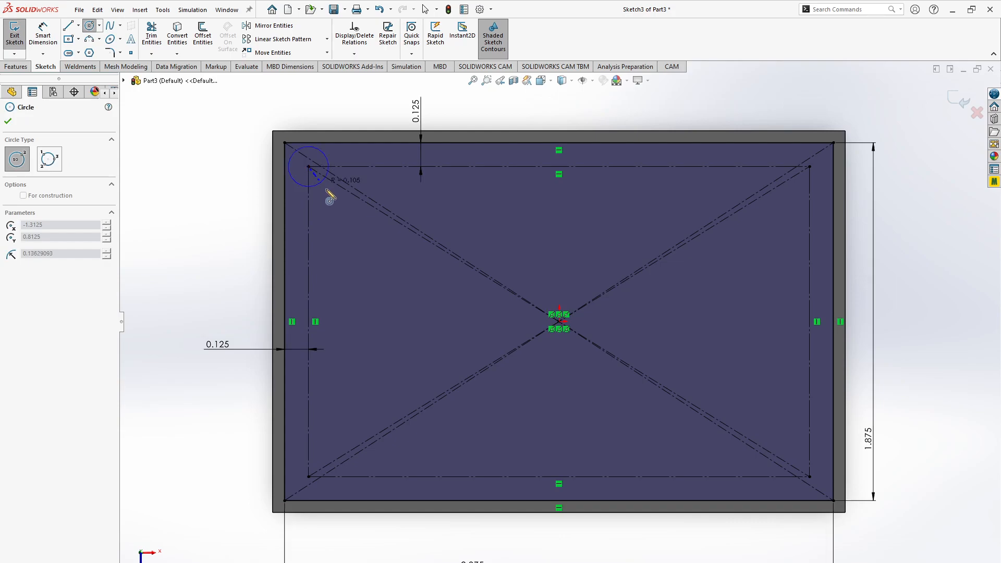
click(324, 187)
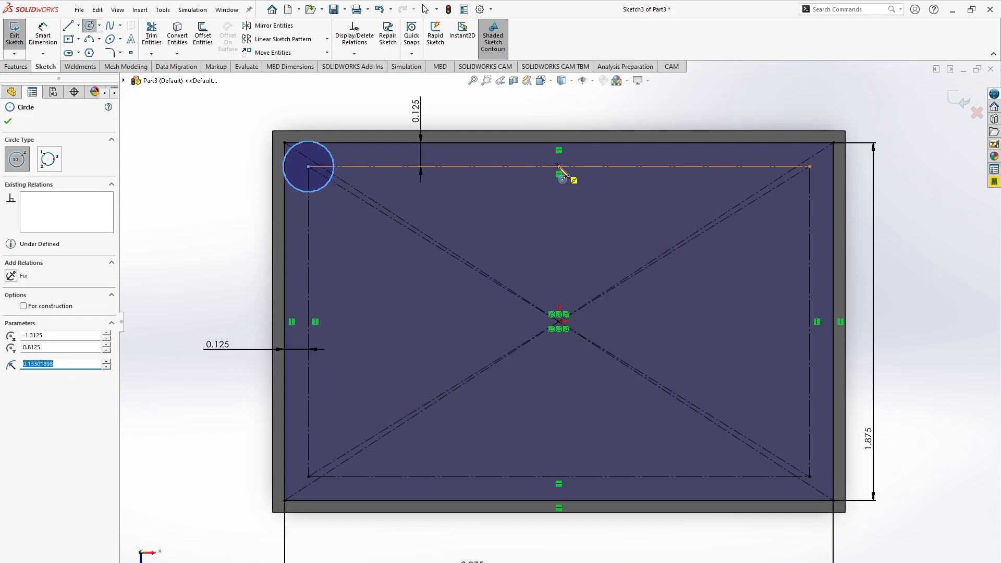
- Draw circles centered on the midpoints of the construction rectangle's upper and lower edges, with radii of about 0.11 and 0.09 in
click(559, 167)
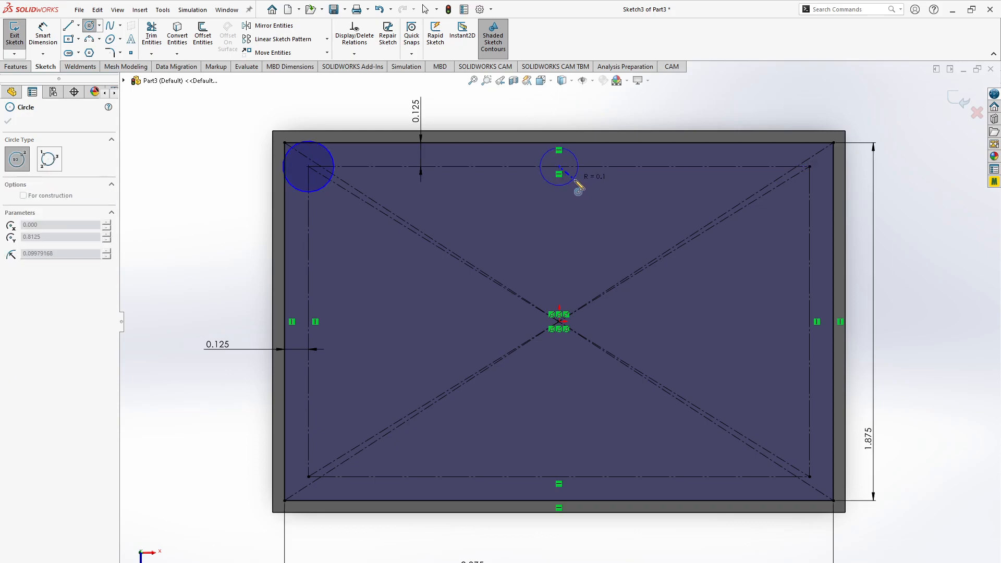
click(575, 181)
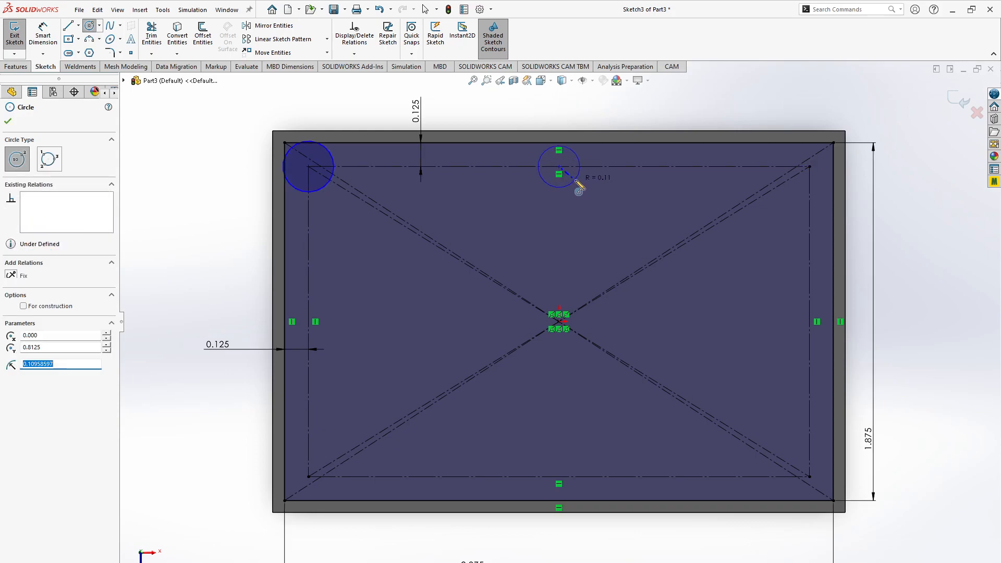
click(559, 476)
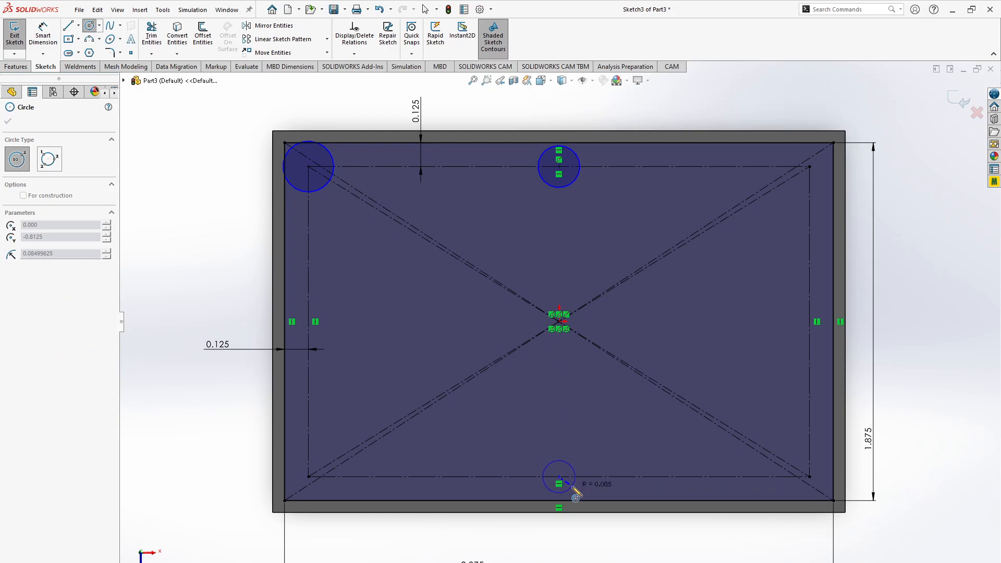
click(575, 494)
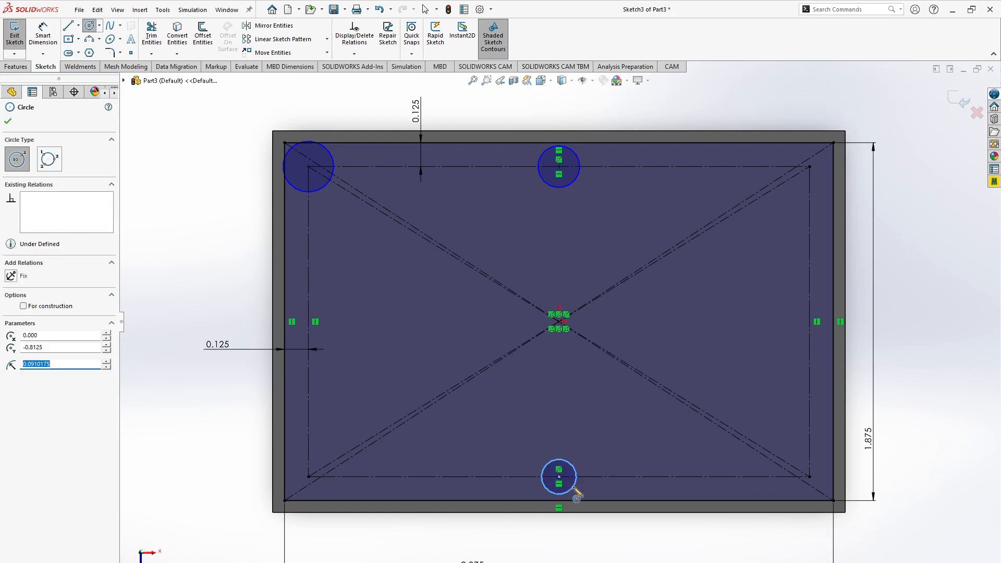
- Draw a circle about 0.109 in in radius at the construction rectangle's lower-left corner, check the browser drawing, and return to SOLIDWORKS
click(310, 477)
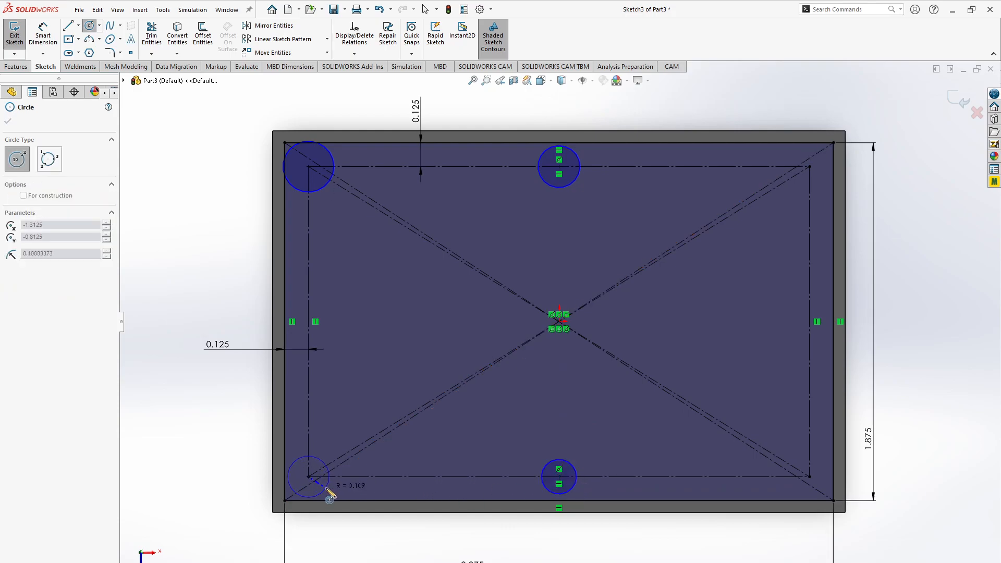
click(330, 495)
key(Escape)
key(alt+Tab)
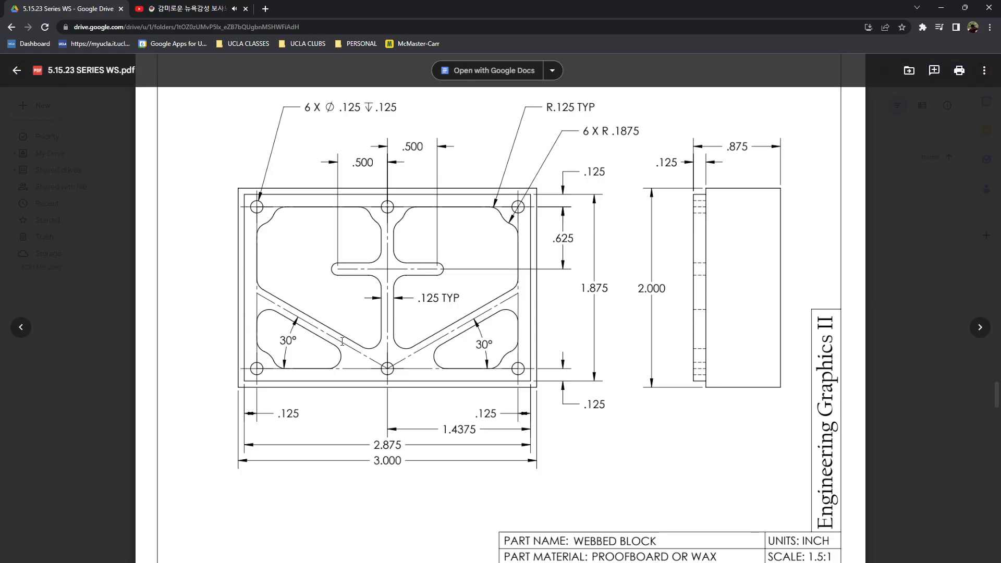
key(alt+Tab)
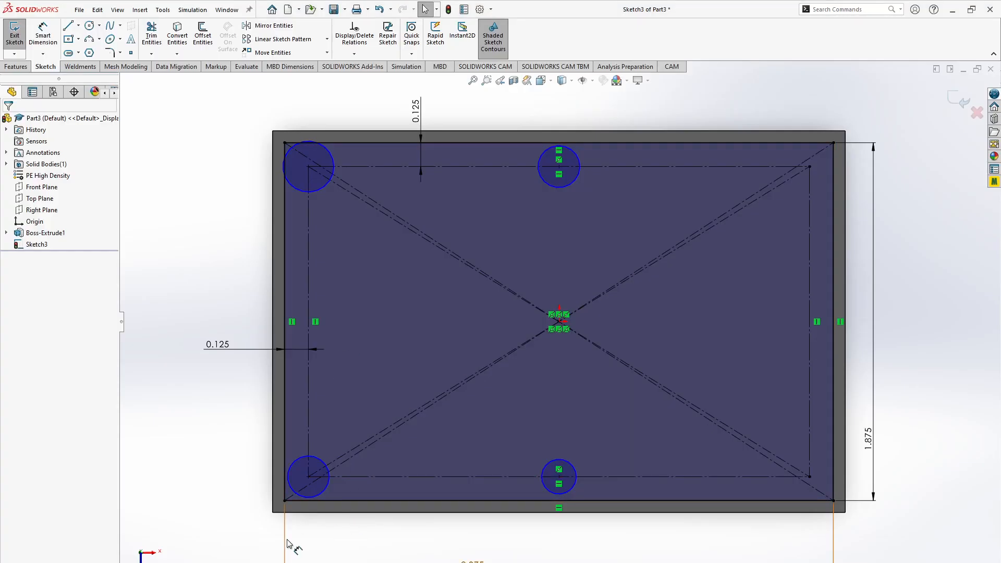
- Apply an Equal relation to all four hole circles
ctrl+click(549, 491)
ctrl+click(537, 194)
ctrl+click(303, 190)
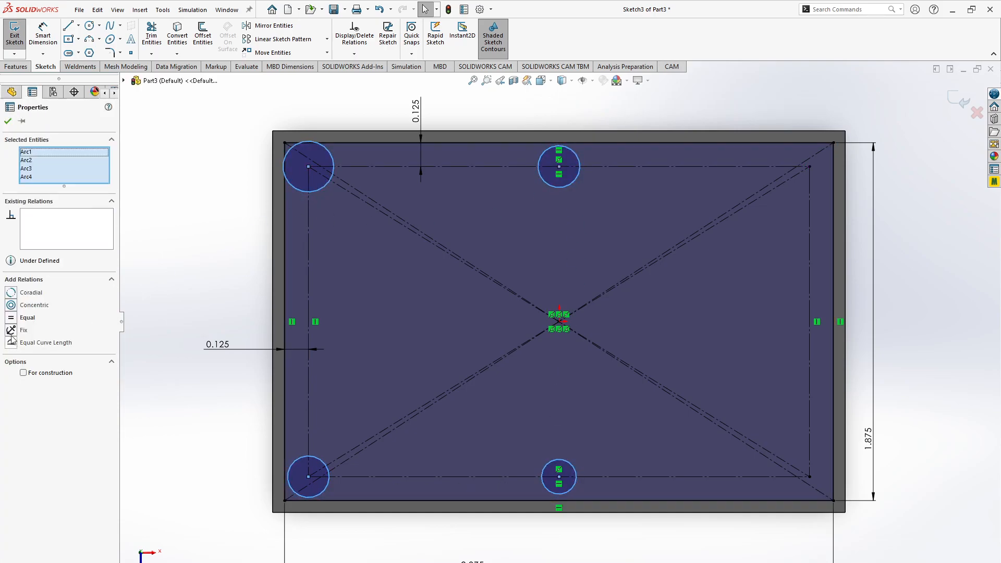
click(10, 318)
click(138, 324)
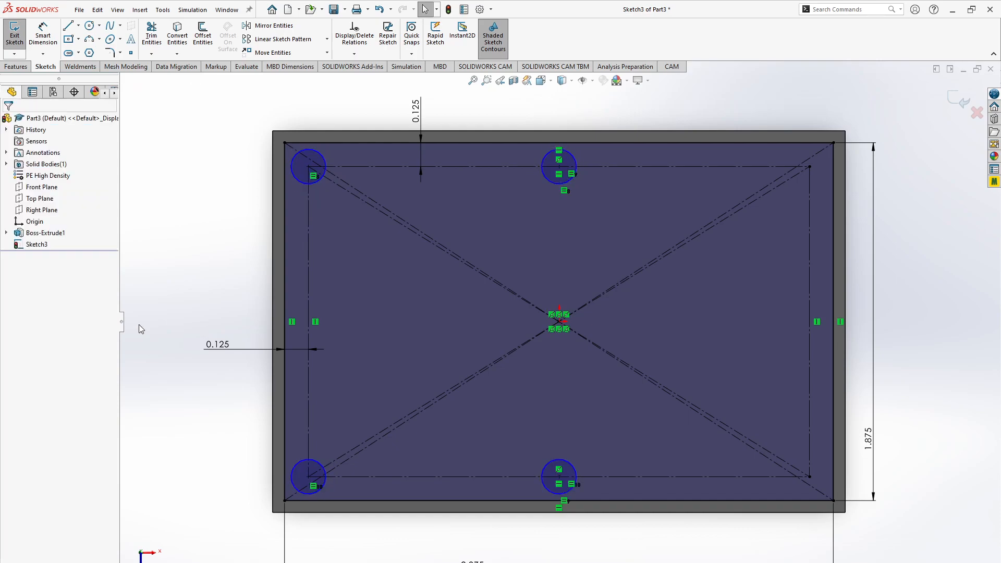
- Dimension the upper-left circle's diameter as 0.125 in and compare the sketch with the browser drawing
key(d)
click(293, 173)
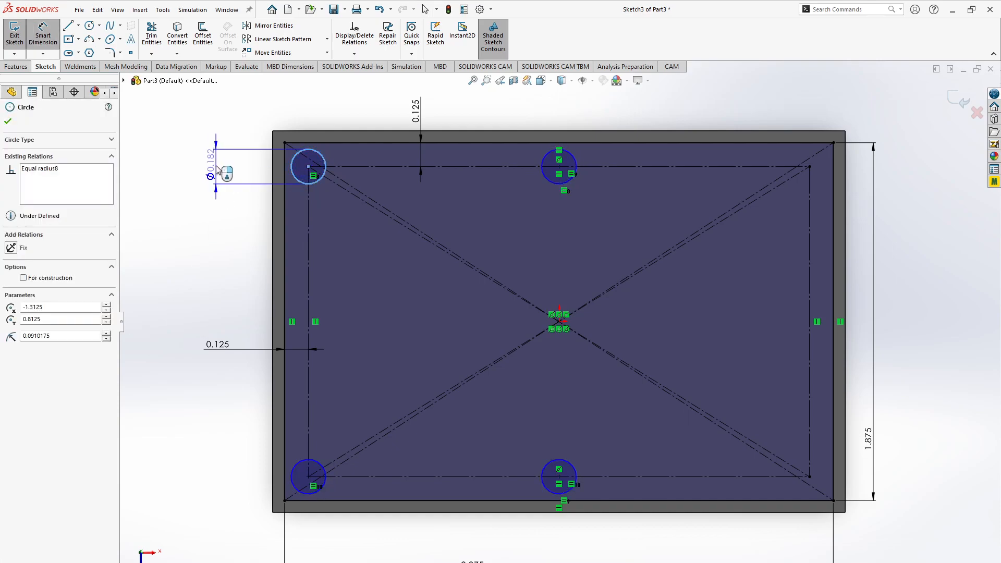
click(217, 172)
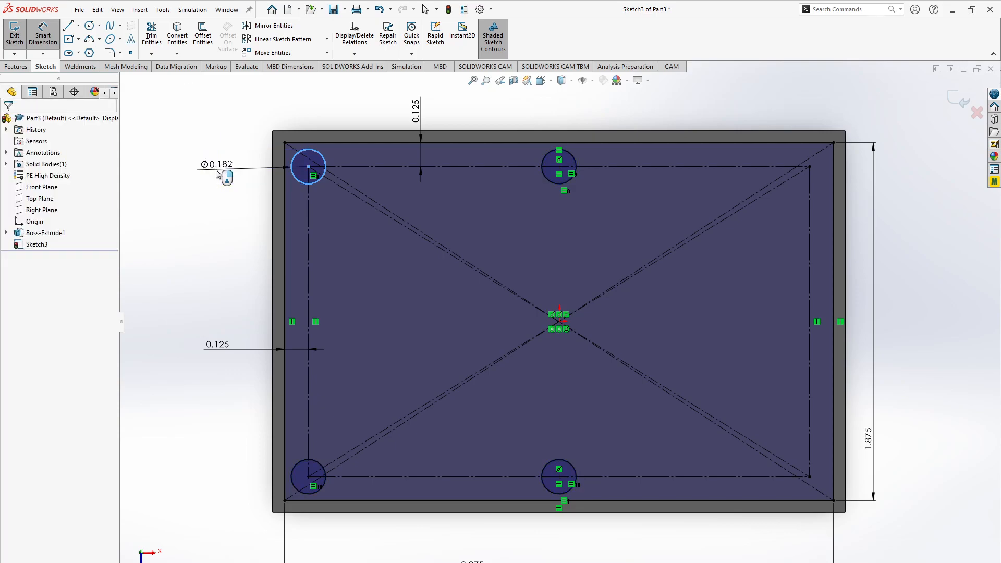
key(Return)
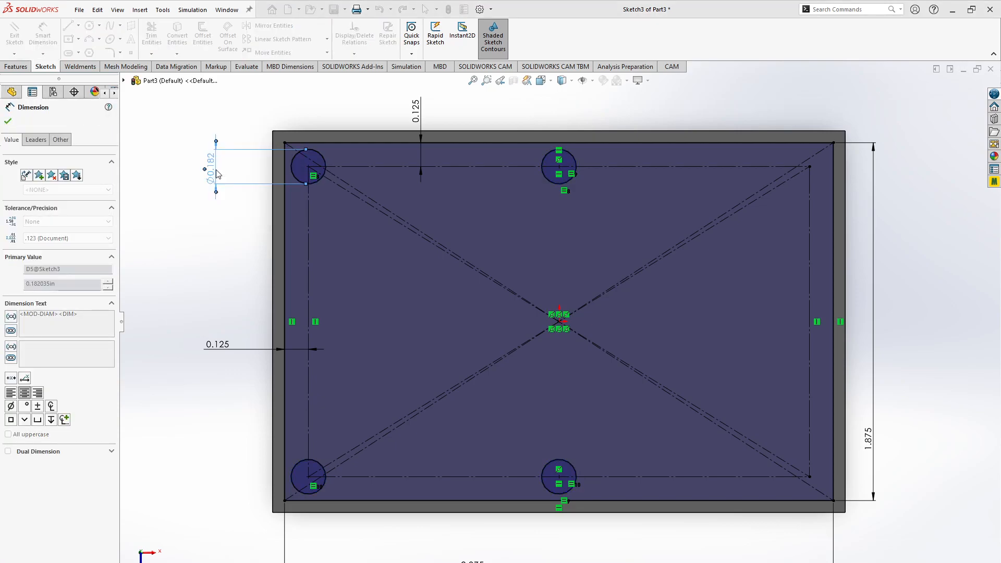
key(Escape)
key(alt+Tab)
key(alt+Tab)
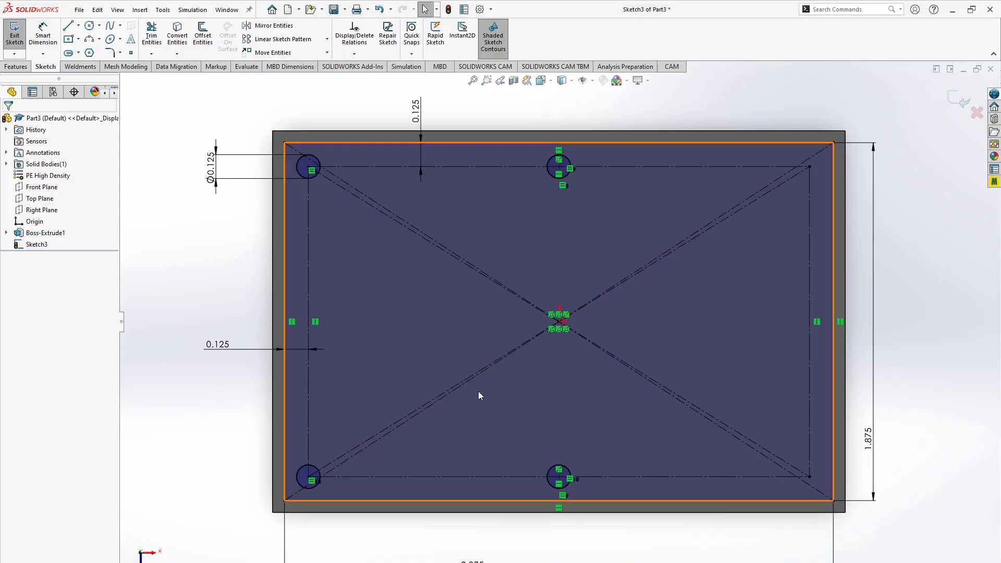
key(alt+Tab)
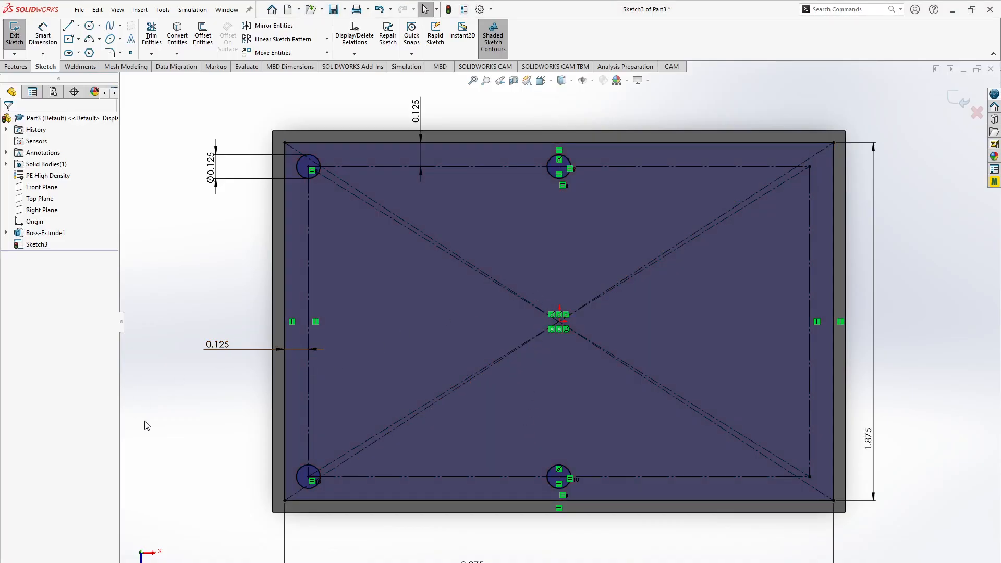
- Draw a vertical centerline between the two middle circles' centers and a slanted centerline from the lower one to the construction rectangle's left edge
click(78, 25)
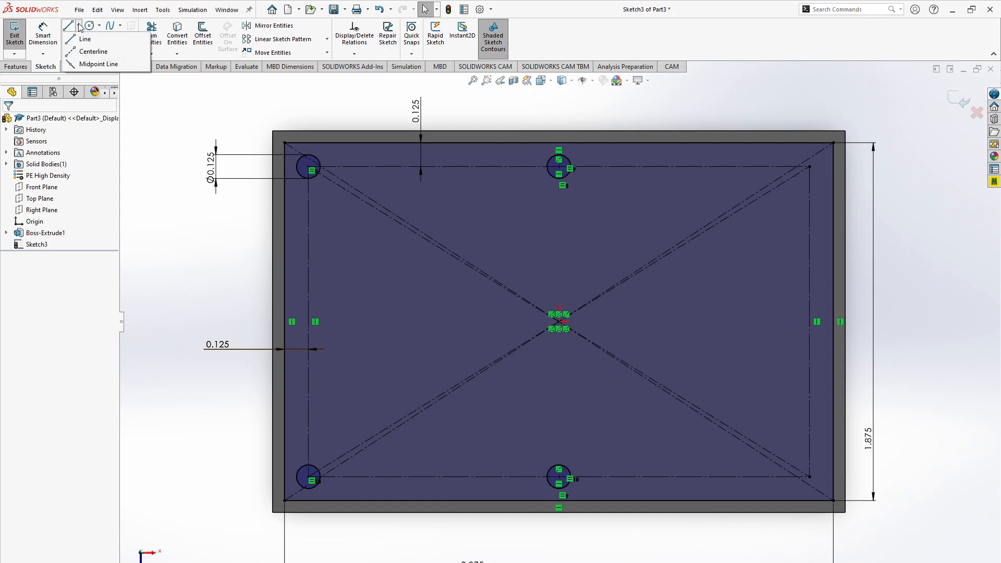
click(94, 49)
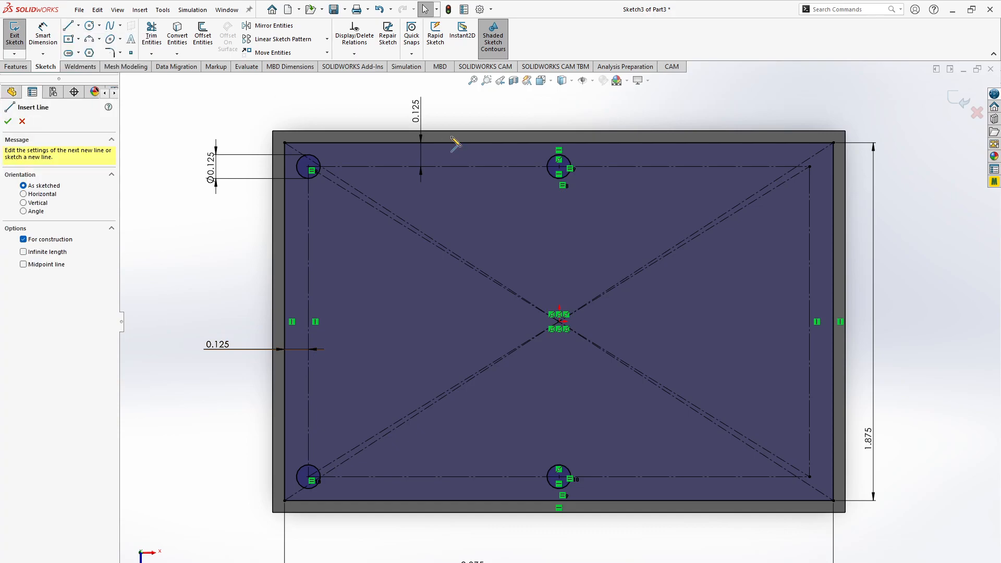
click(560, 167)
click(559, 476)
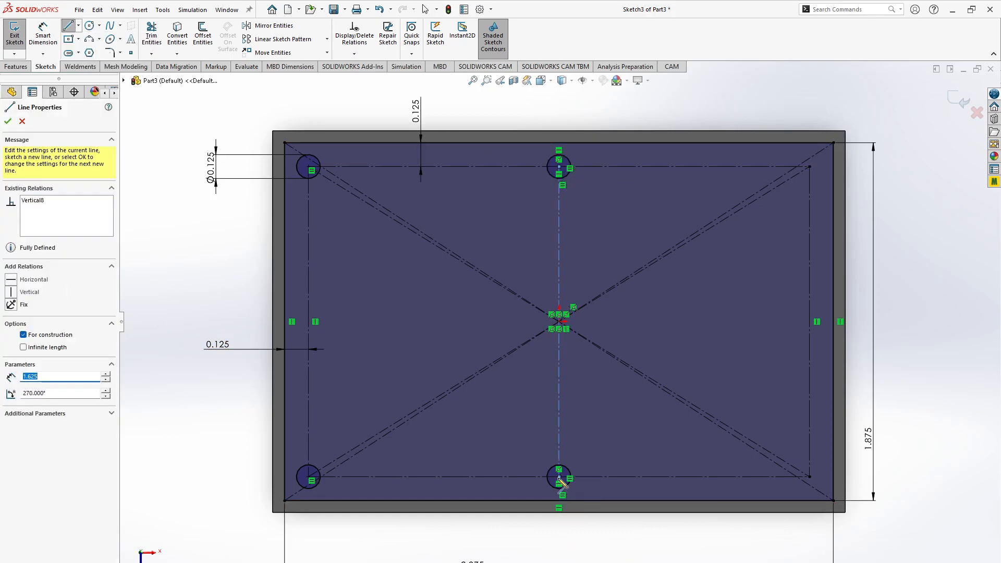
click(314, 339)
key(Escape)
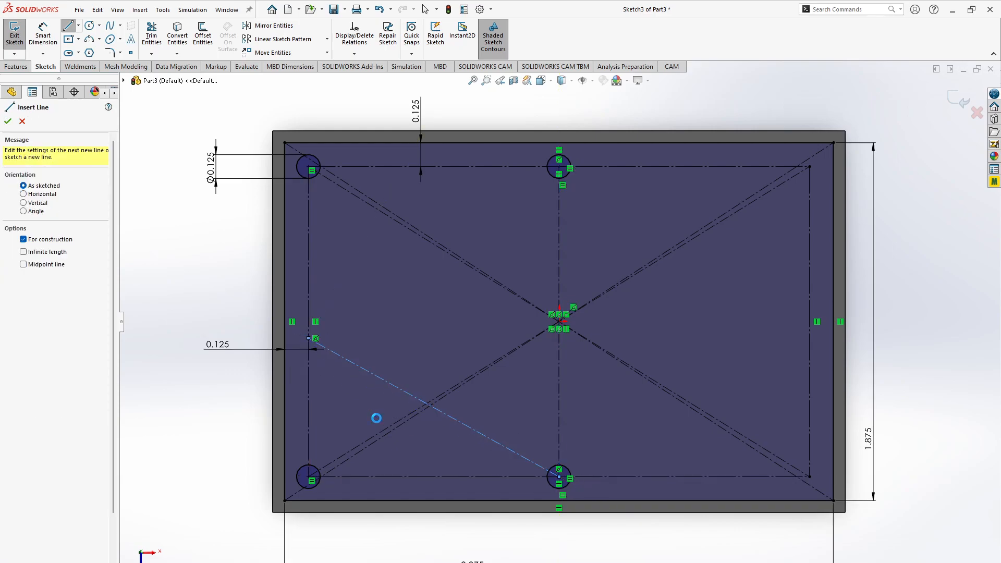
key(Escape)
- Dimension the angle between the slanted centerline and the construction rectangle's lower edge as 30°, and check the slot layout in the browser drawing
key(d)
click(487, 439)
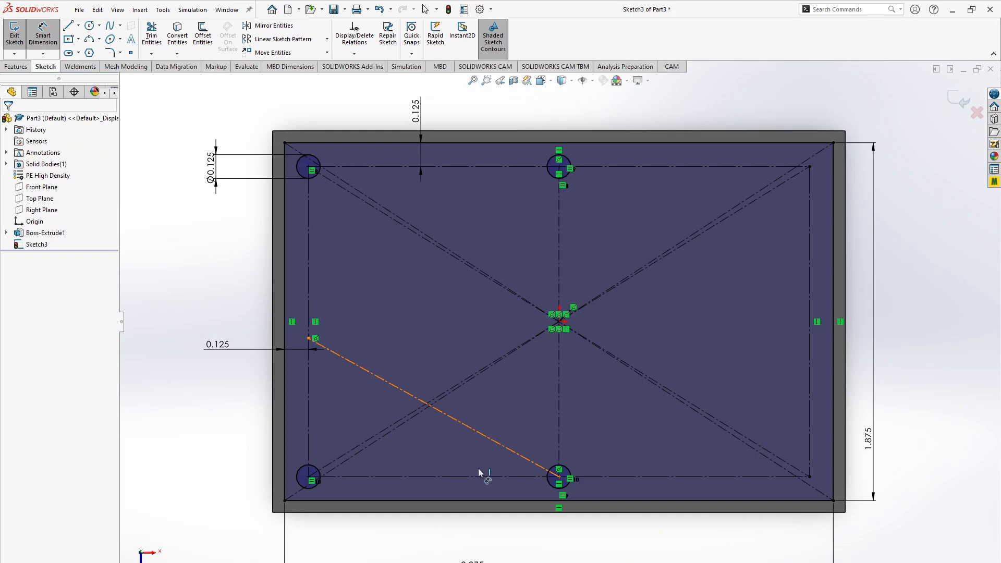
click(476, 476)
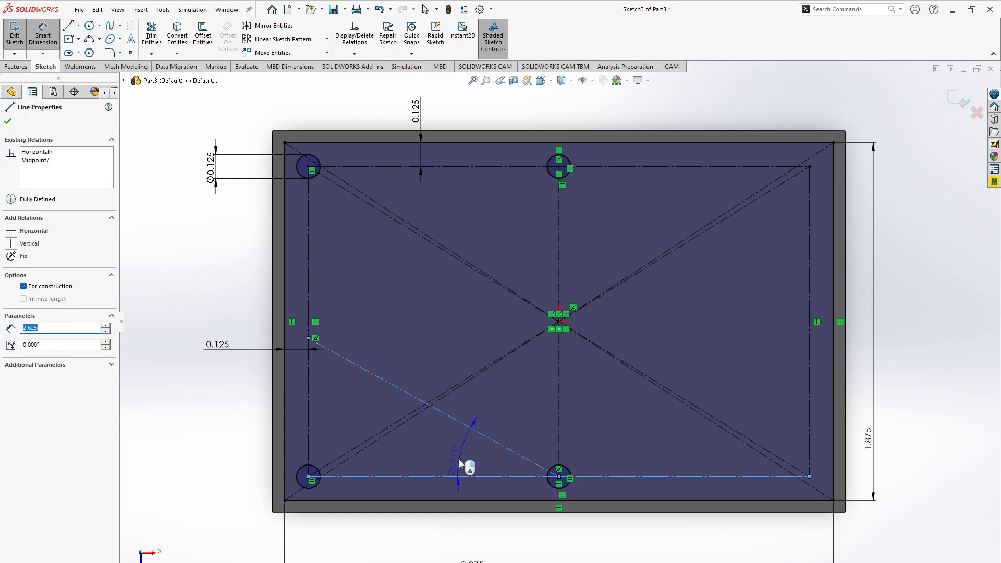
click(461, 461)
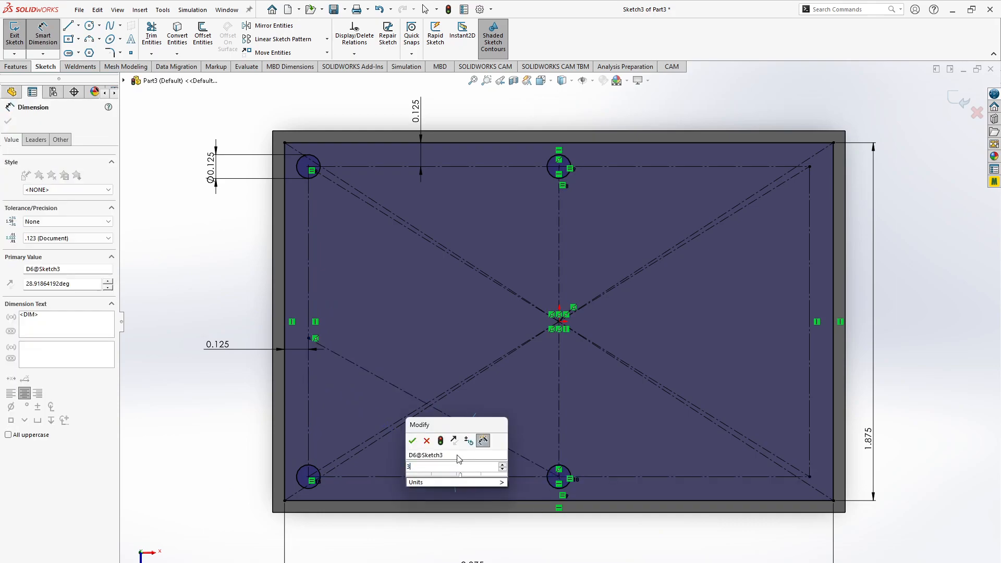
text(30)
key(Return)
key(Escape)
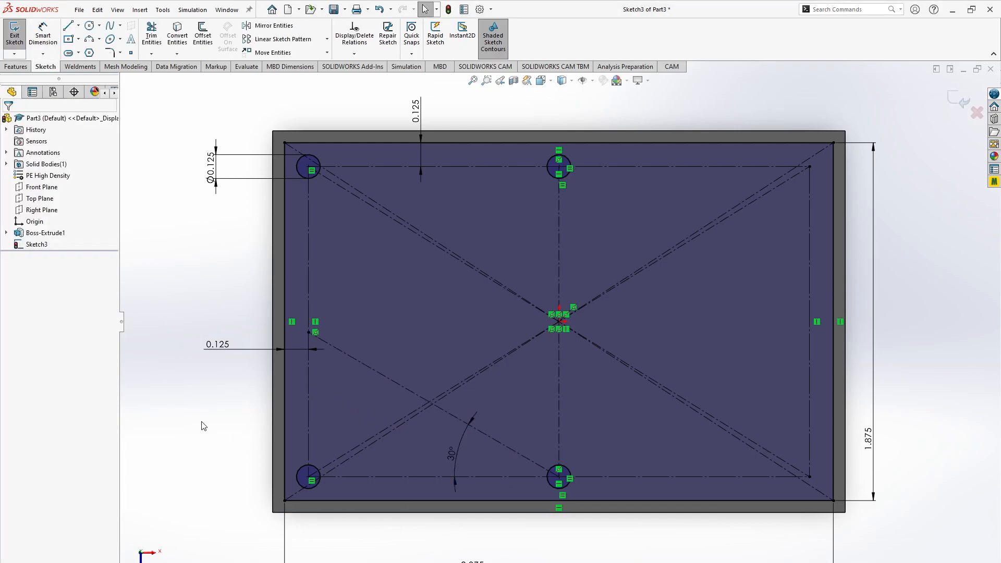
key(alt+Tab)
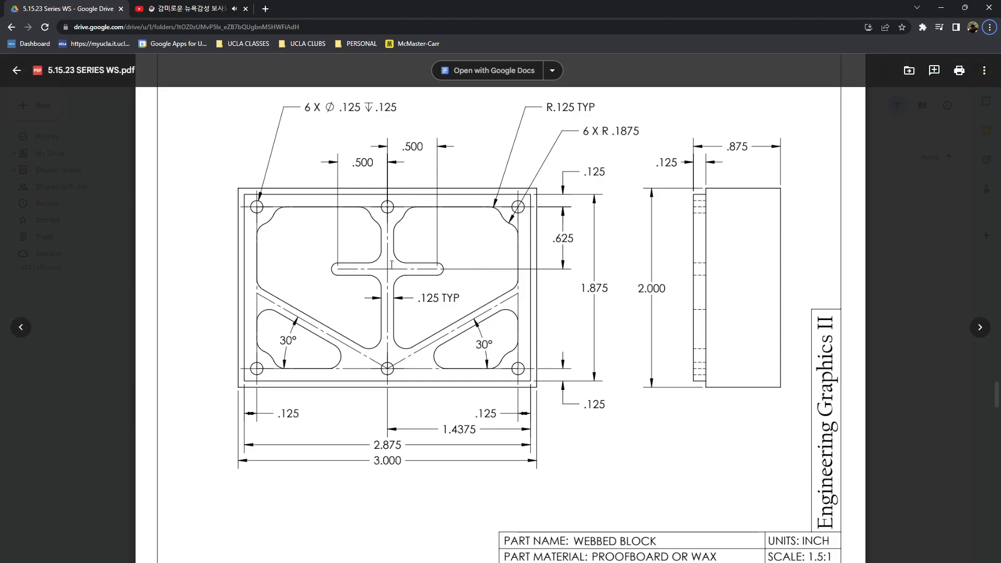
key(alt+Tab)
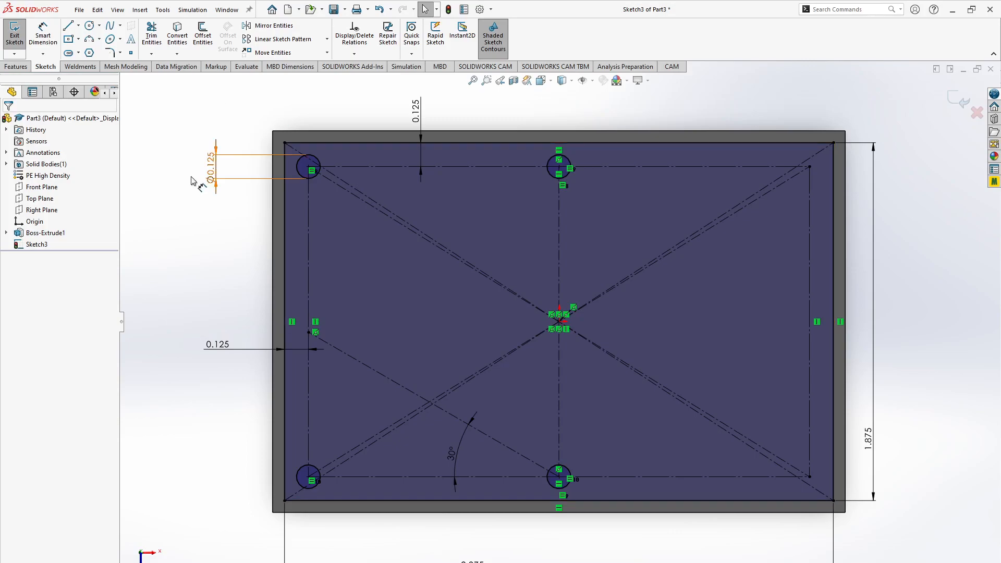
click(79, 53)
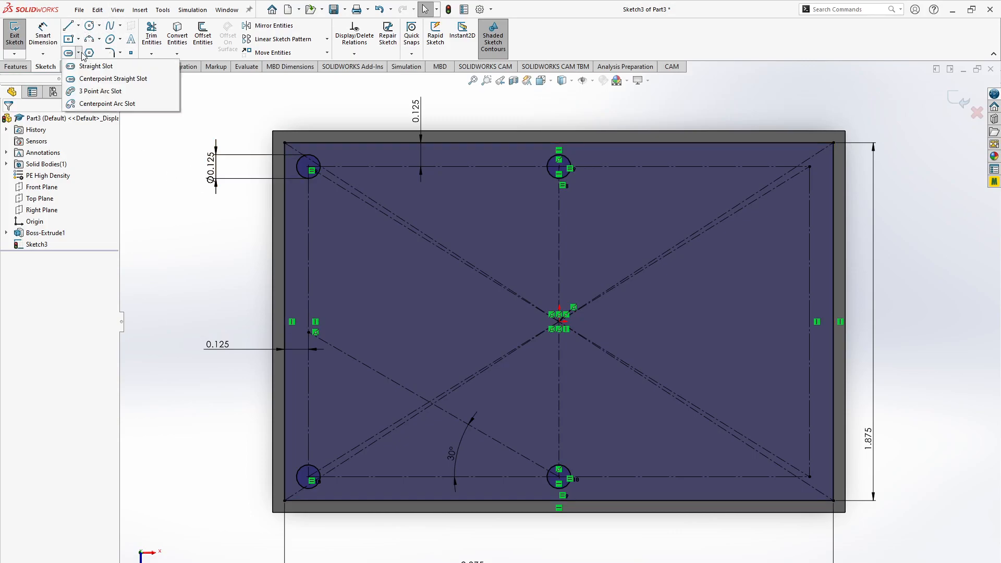
click(86, 79)
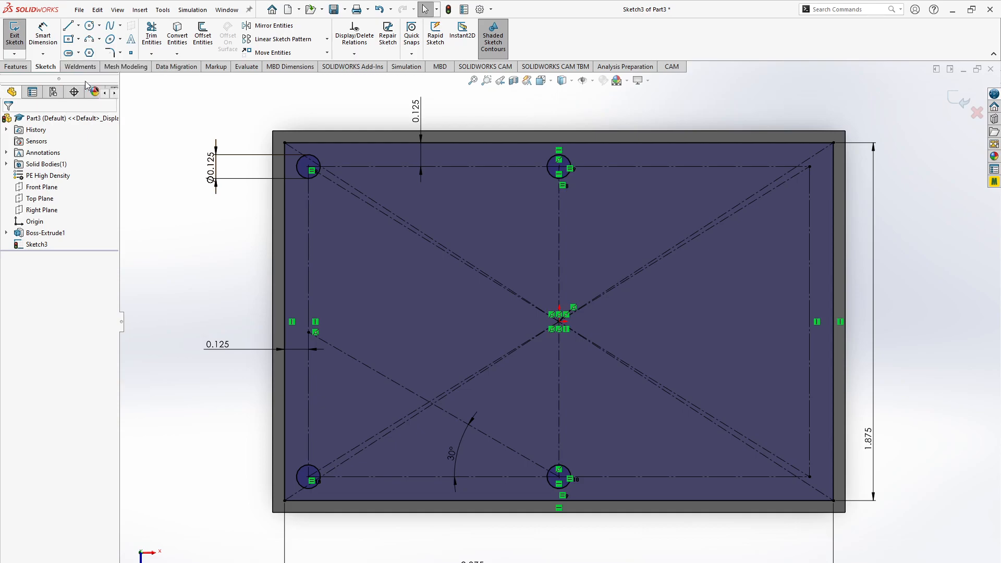
click(78, 53)
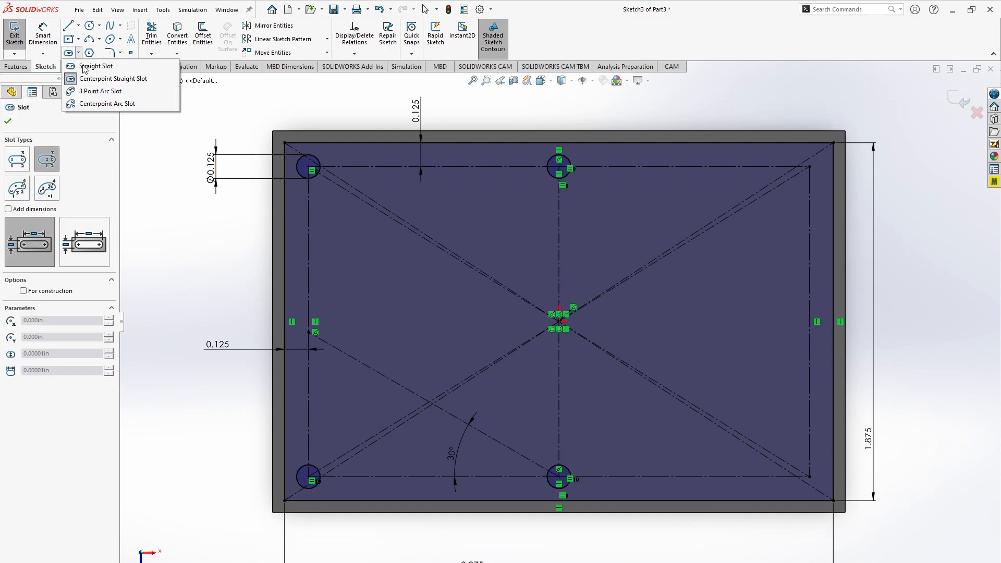
click(196, 237)
key(Escape)
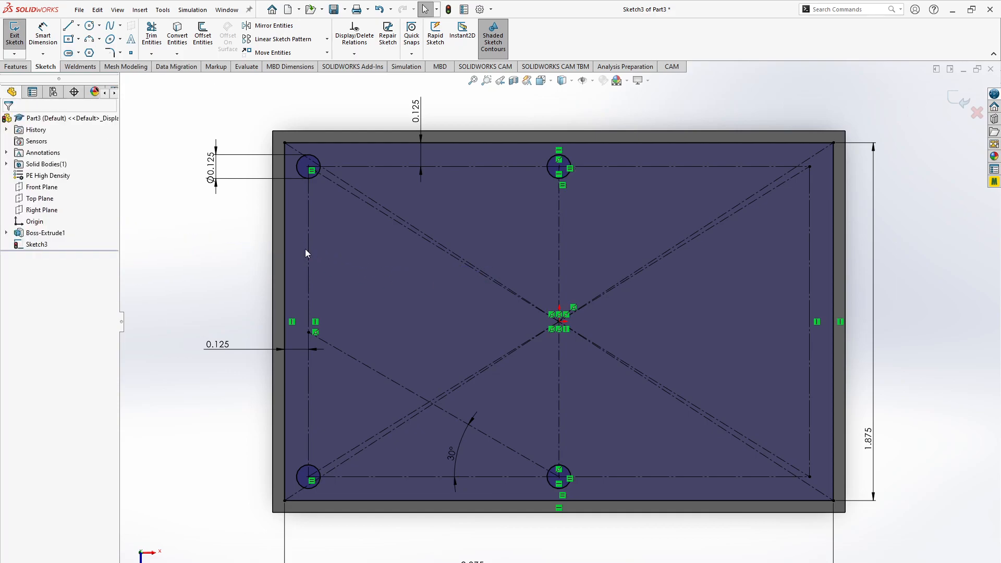
- Sketch a horizontal centerpoint straight slot on the vertical centerline above the origin, about 0.55 in between arc centers and 0.14 in wide
click(78, 53)
click(81, 78)
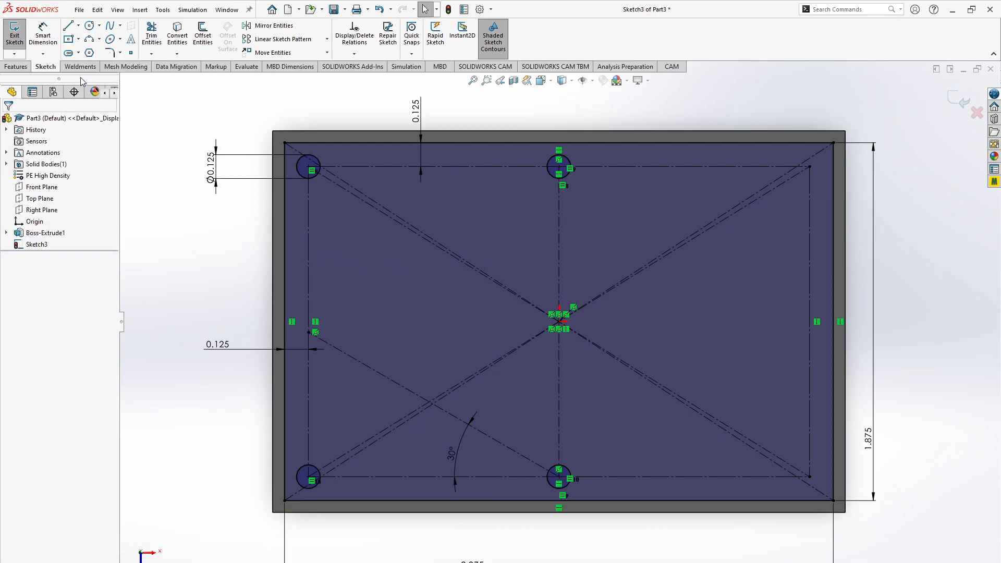
click(560, 268)
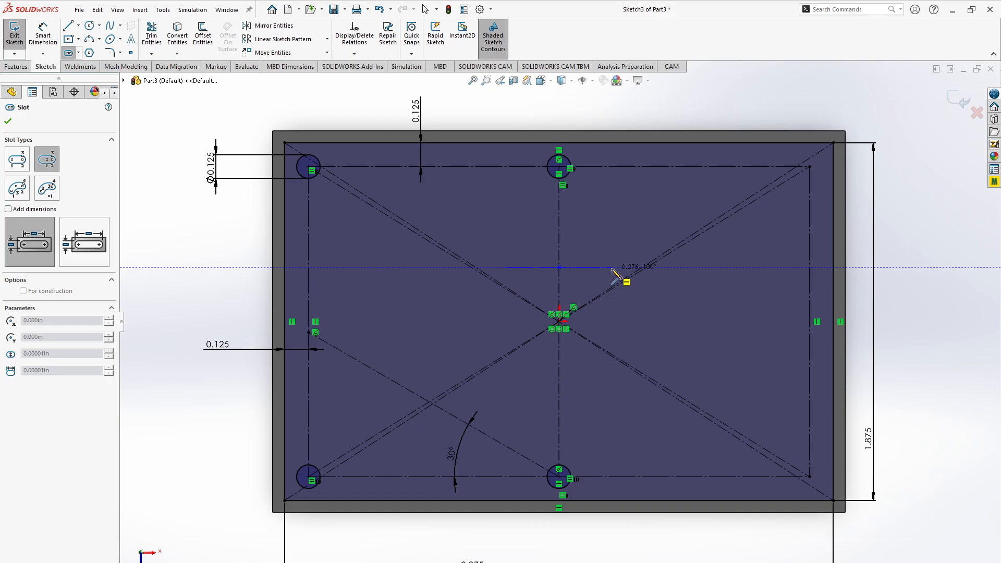
click(613, 267)
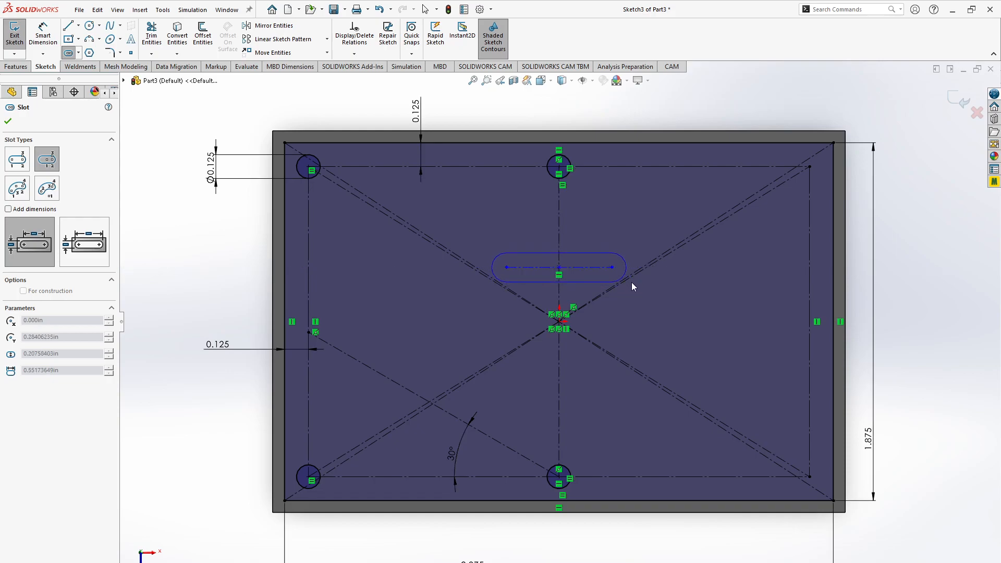
click(631, 281)
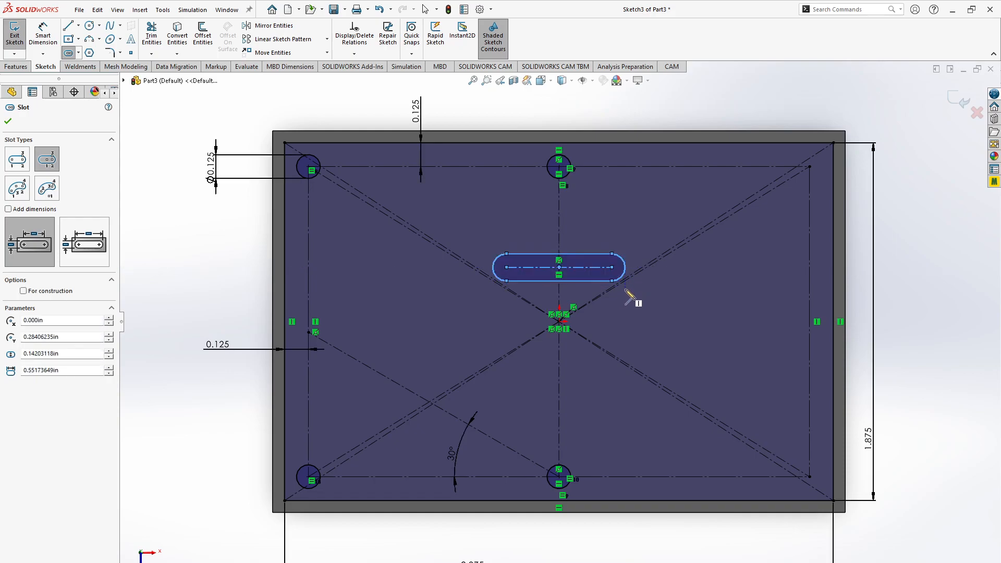
key(Escape)
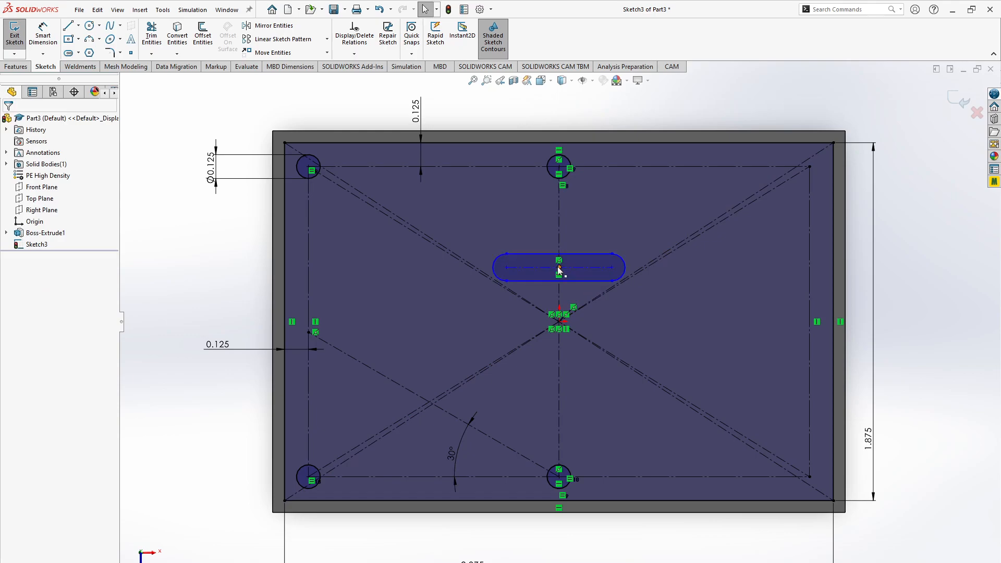
- Dimension the distance from the vertical centerline to the slot's right arc center as 0.5 in
key(d)
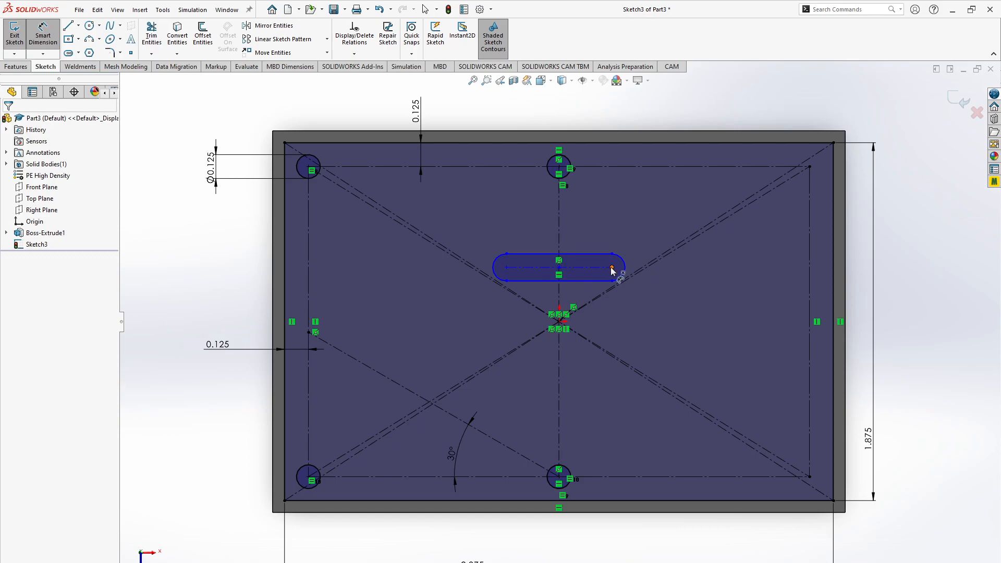
click(611, 269)
click(559, 235)
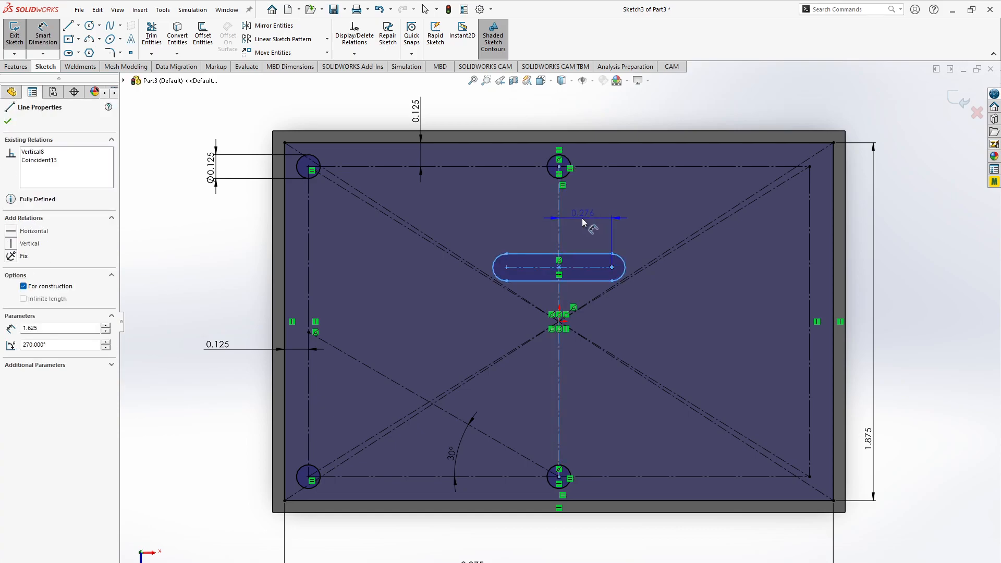
click(581, 218)
text(.5)
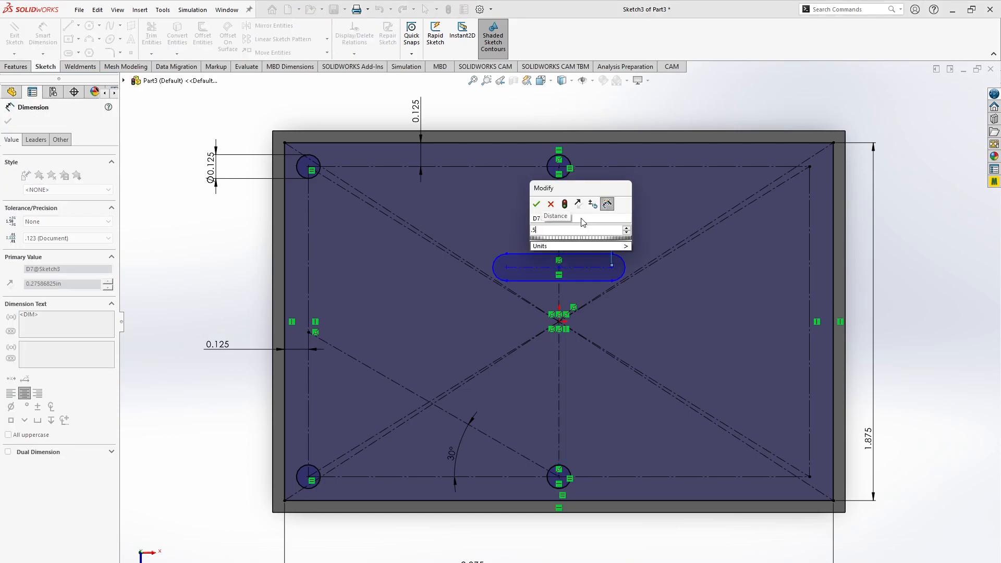
key(Return)
key(Escape)
- Check the slot's layout in the browser drawing and dimension the slot's width as 0.125 in
key(alt+Tab)
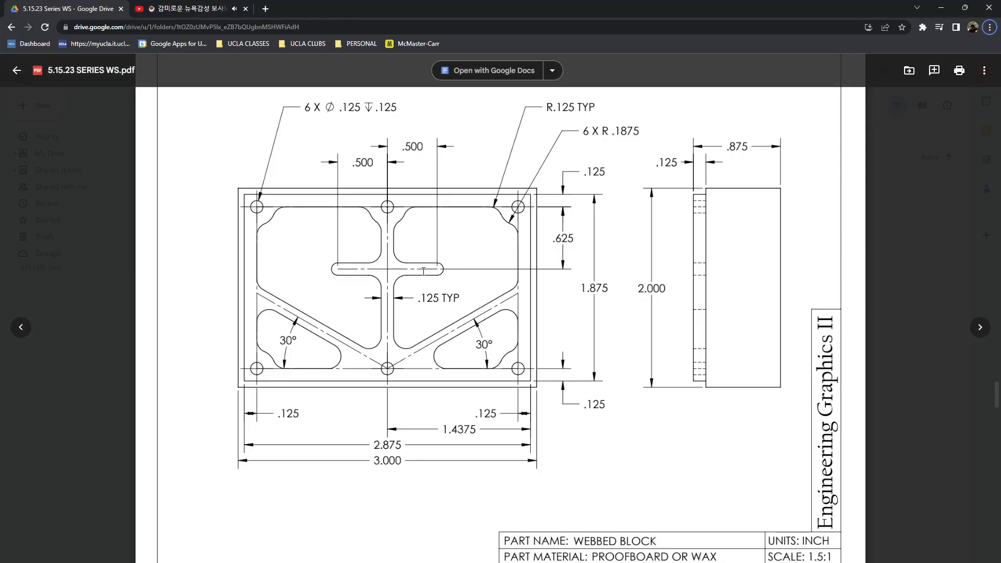
key(alt+Tab)
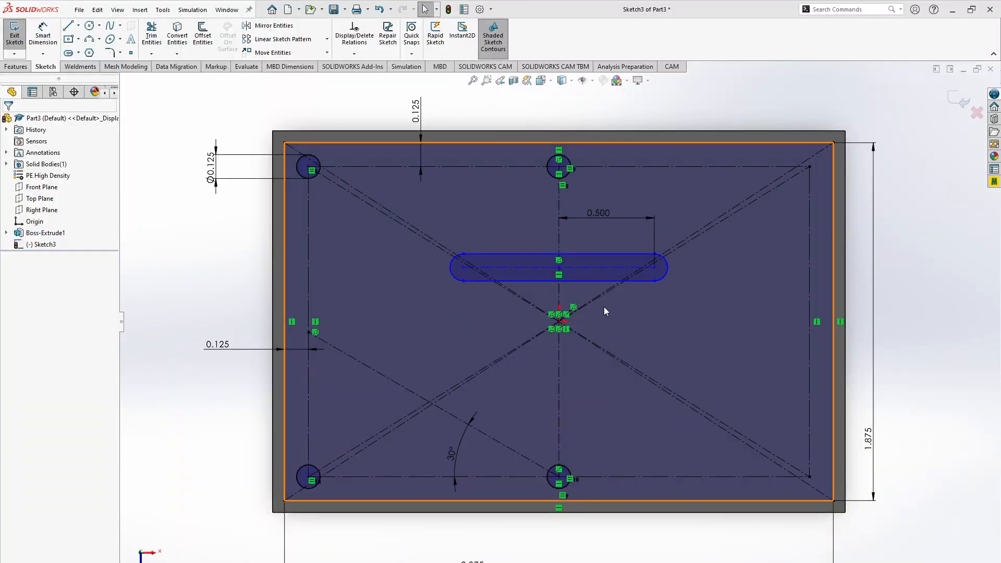
click(622, 247)
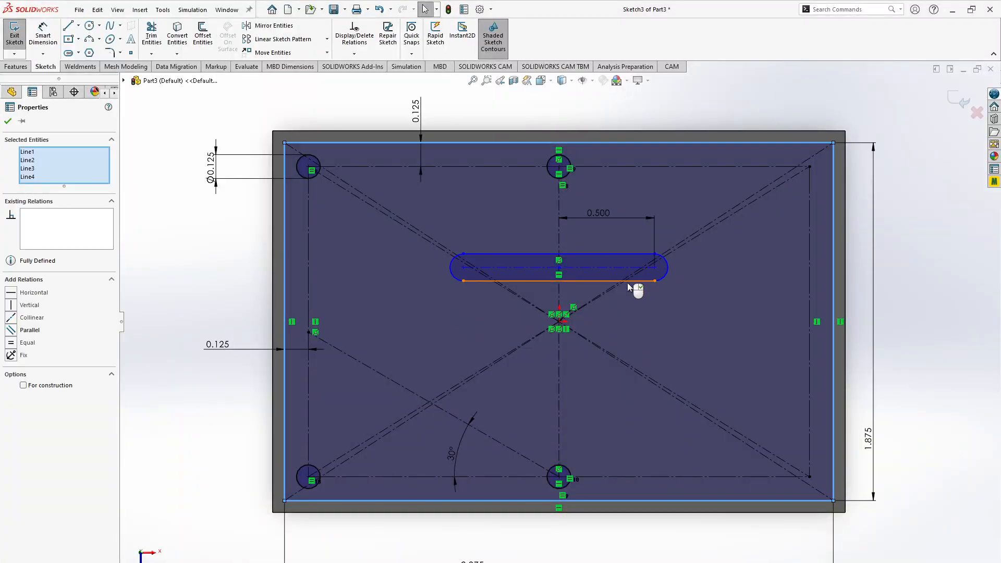
key(Escape)
click(43, 35)
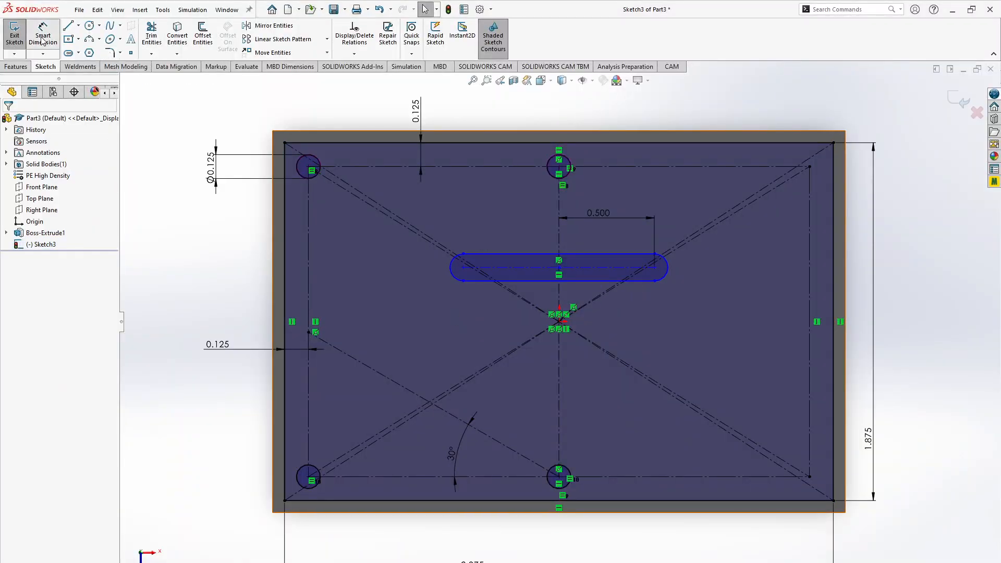
click(607, 254)
click(701, 276)
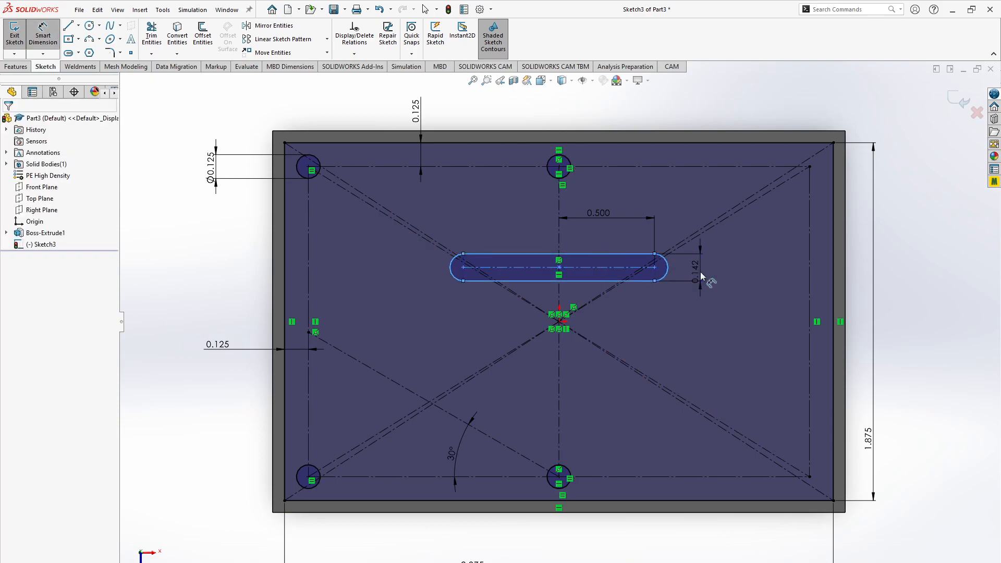
text(0.125)
key(Return)
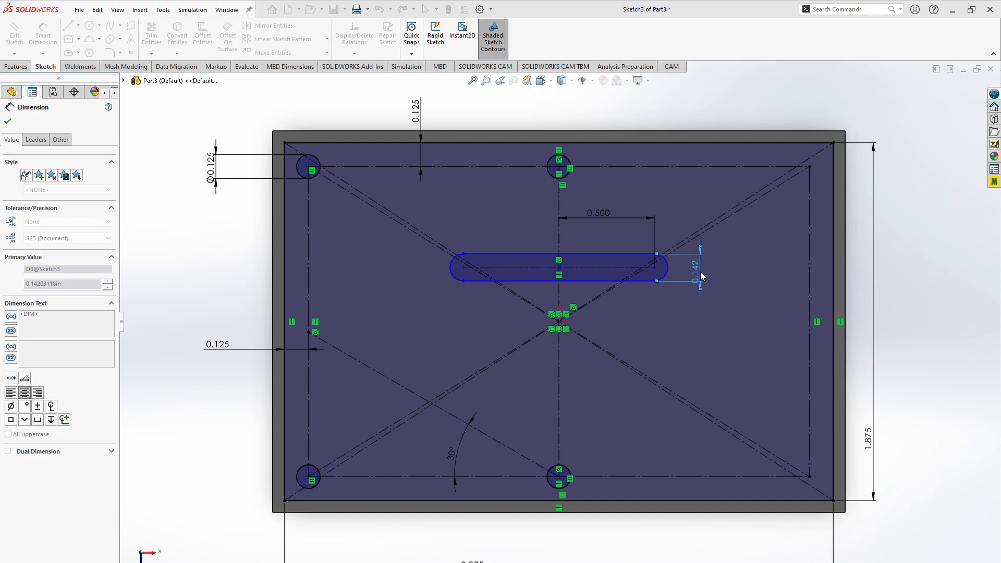
key(Escape)
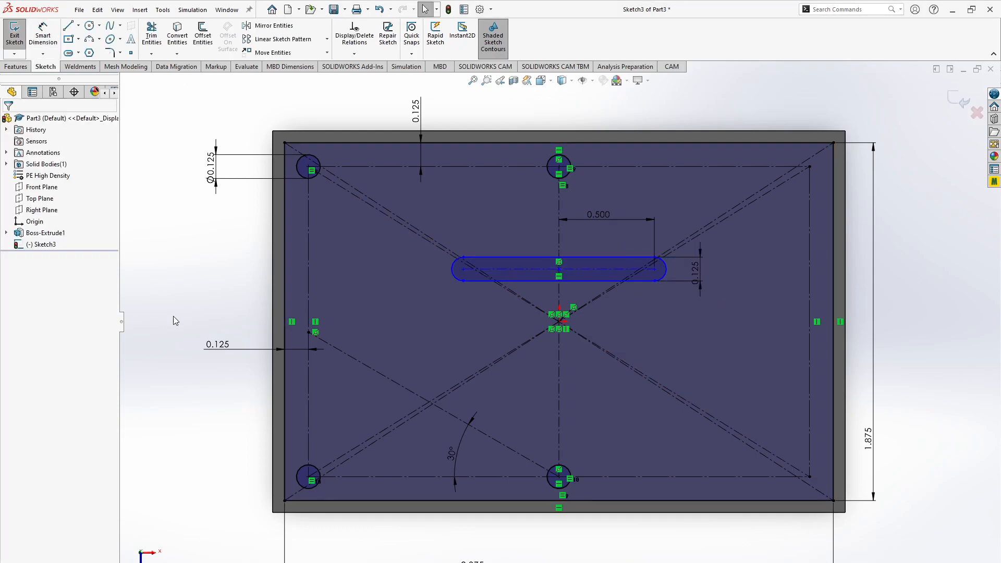
- Check the slot's height in the browser drawing and dimension the distance from the construction rectangle's upper edge to the slot's centerline as 0.625 in
key(alt+Tab)
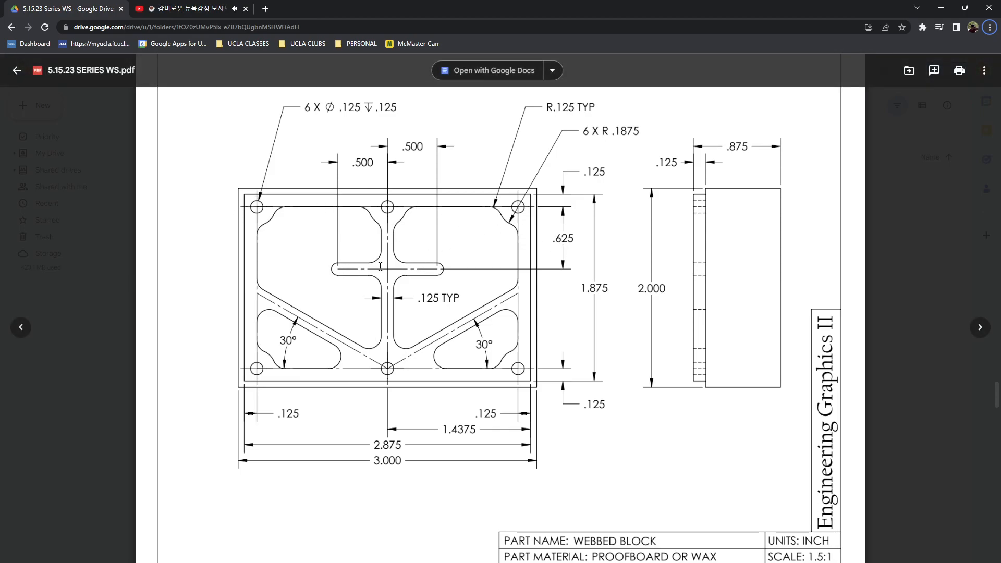
key(alt+Tab)
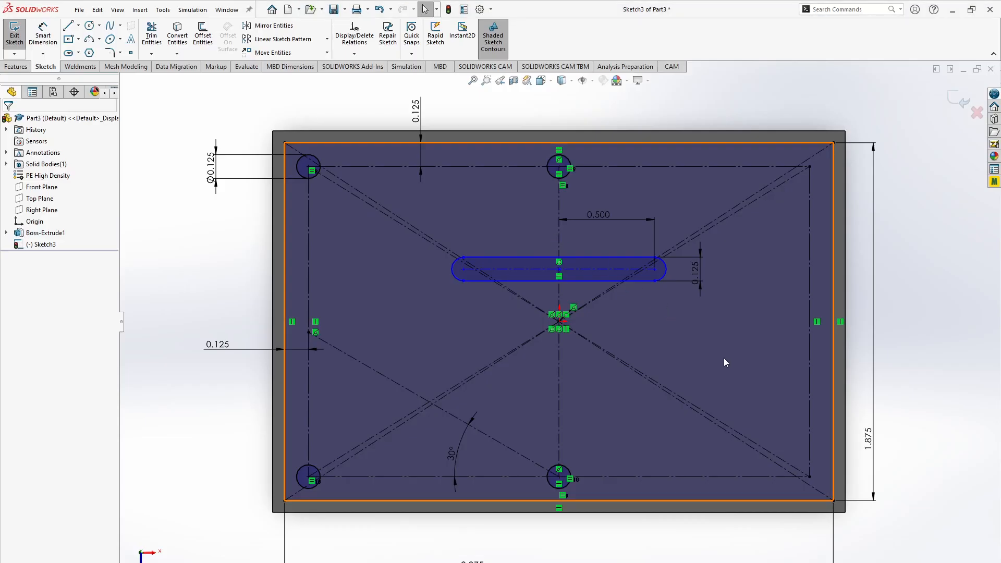
click(724, 359)
key(Escape)
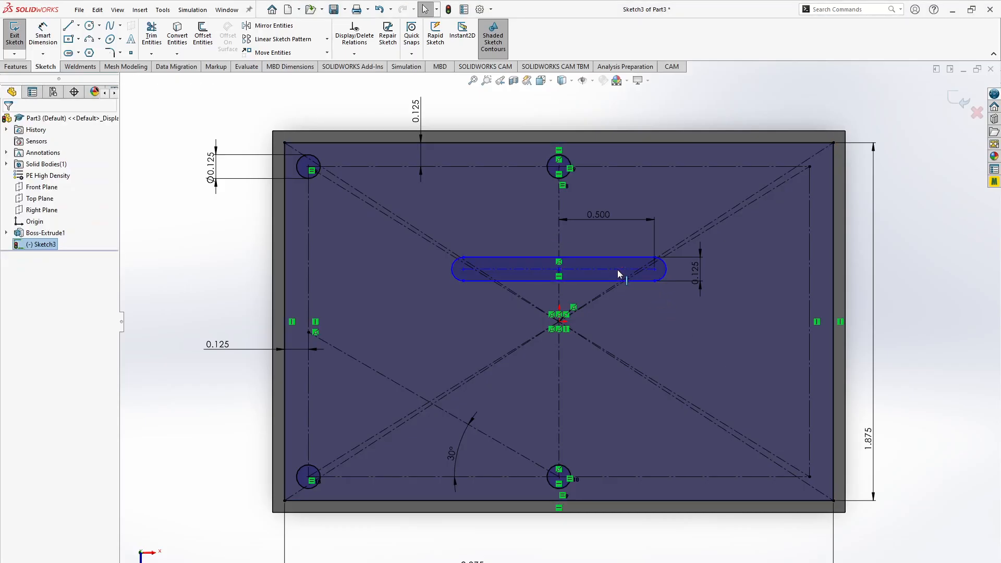
key(d)
click(612, 274)
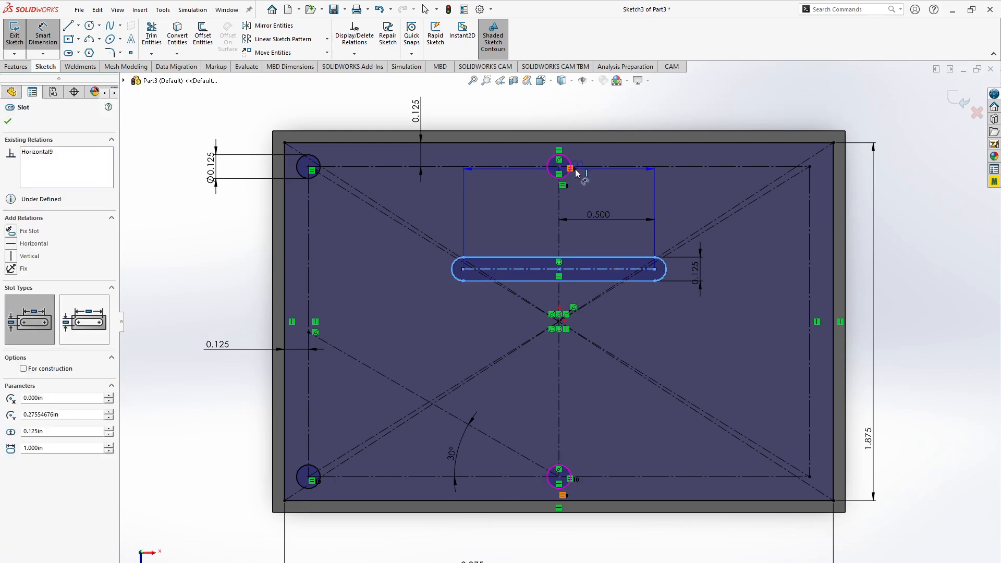
click(581, 167)
click(681, 213)
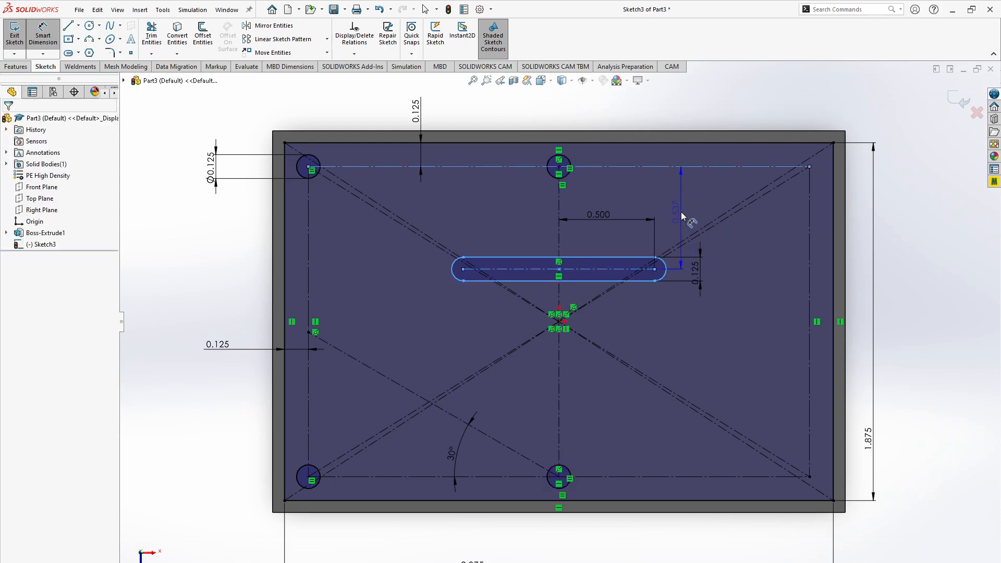
text(.625)
key(Return)
key(Escape)
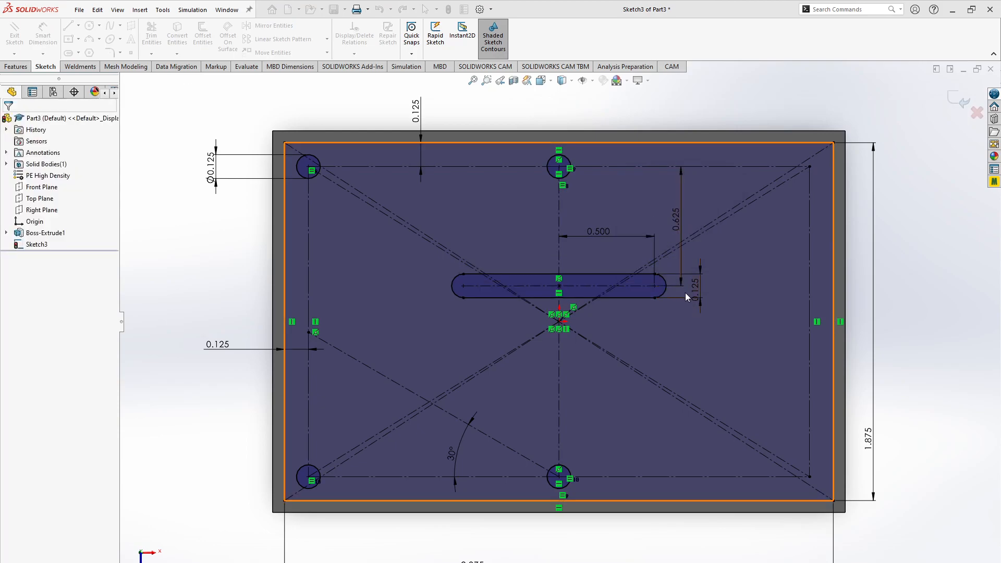
- Try to offset the vertical and slanted centerlines 0.1 in bi-directionally, and undo the offset
key(alt+Tab)
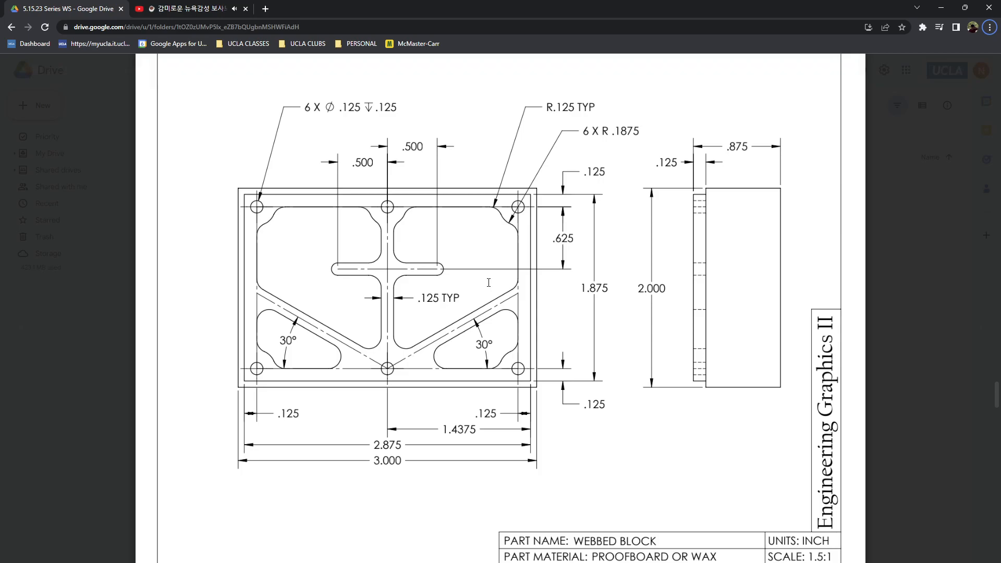
key(alt+Tab)
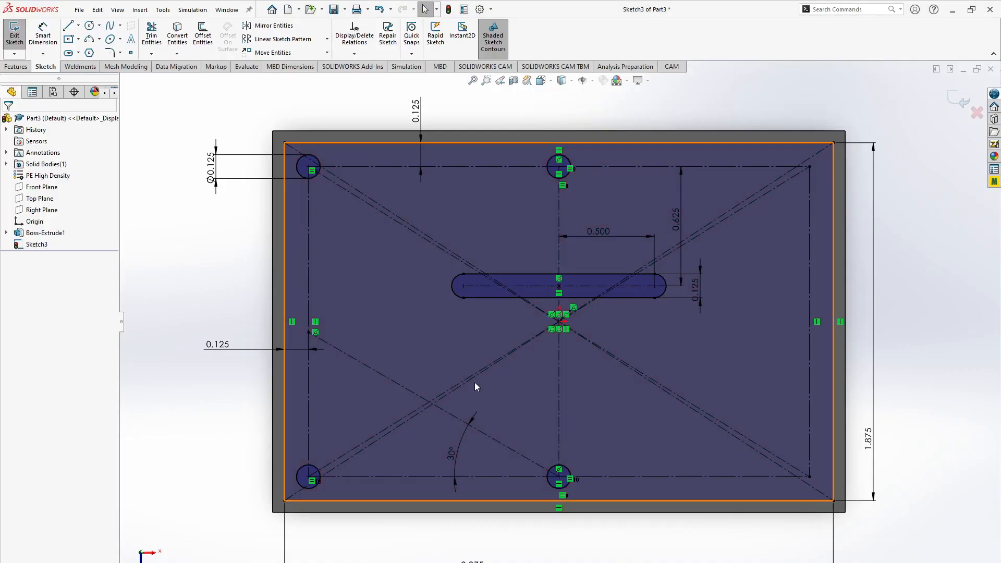
click(560, 422)
ctrl+click(516, 449)
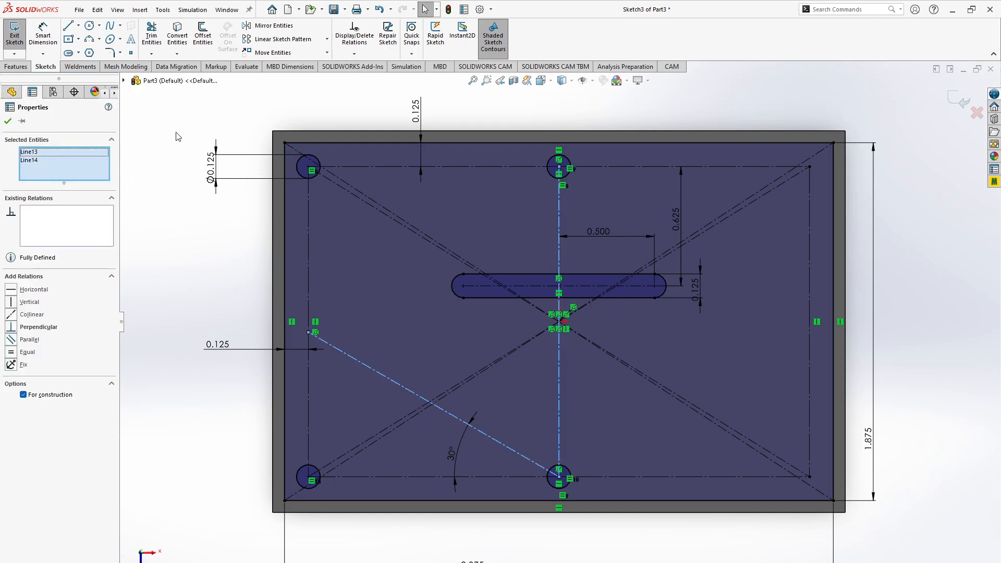
click(203, 38)
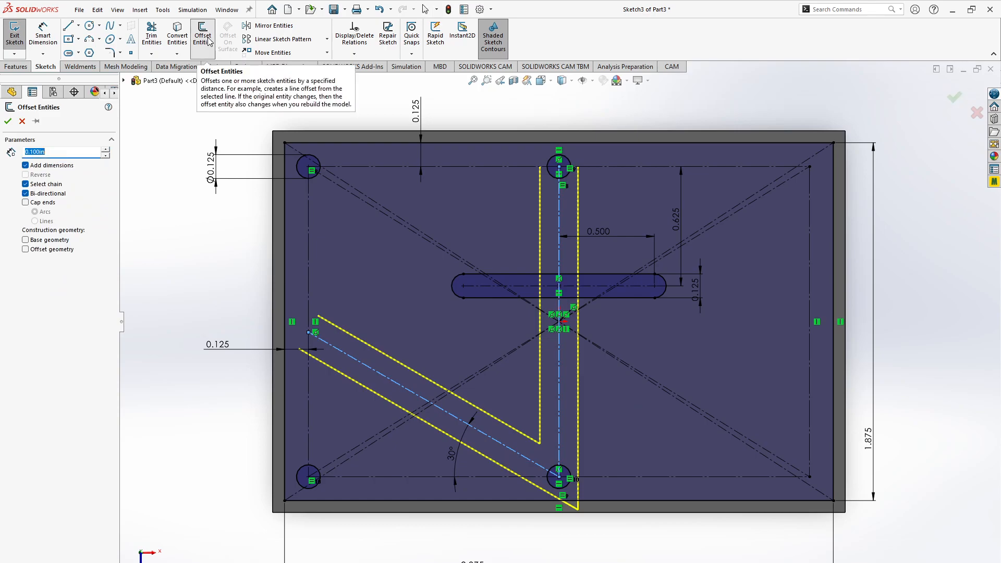
click(27, 194)
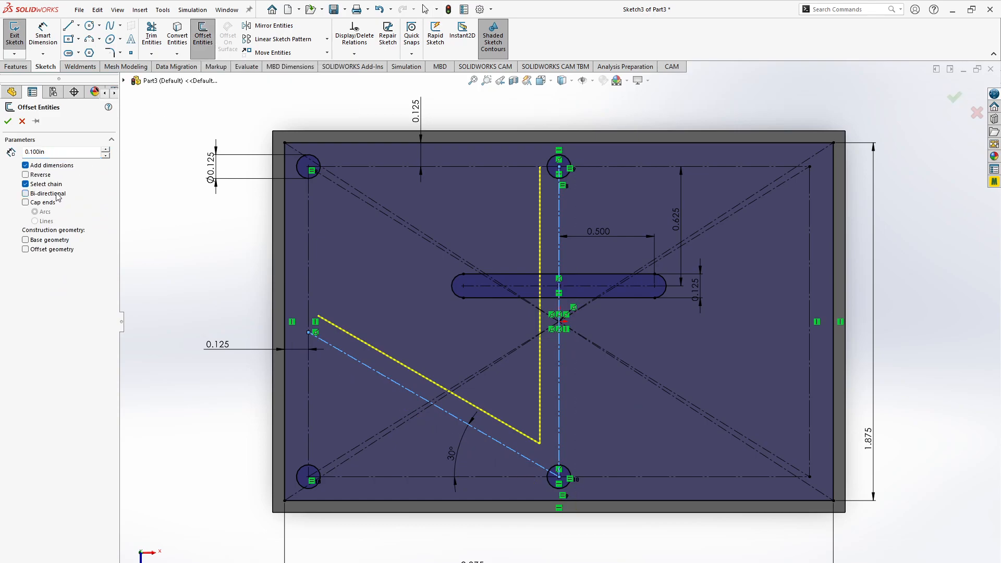
click(57, 194)
click(57, 194)
click(55, 195)
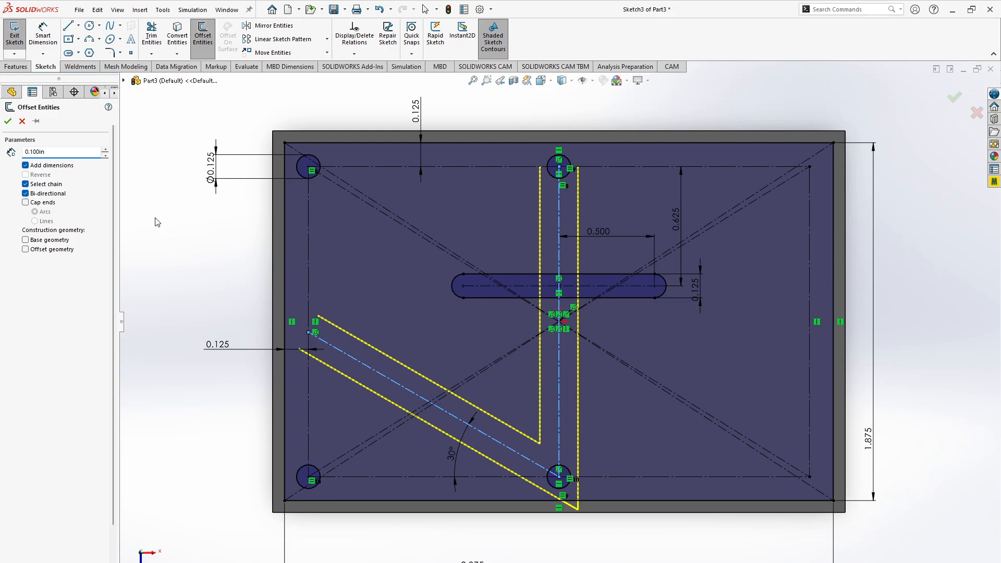
key(Return)
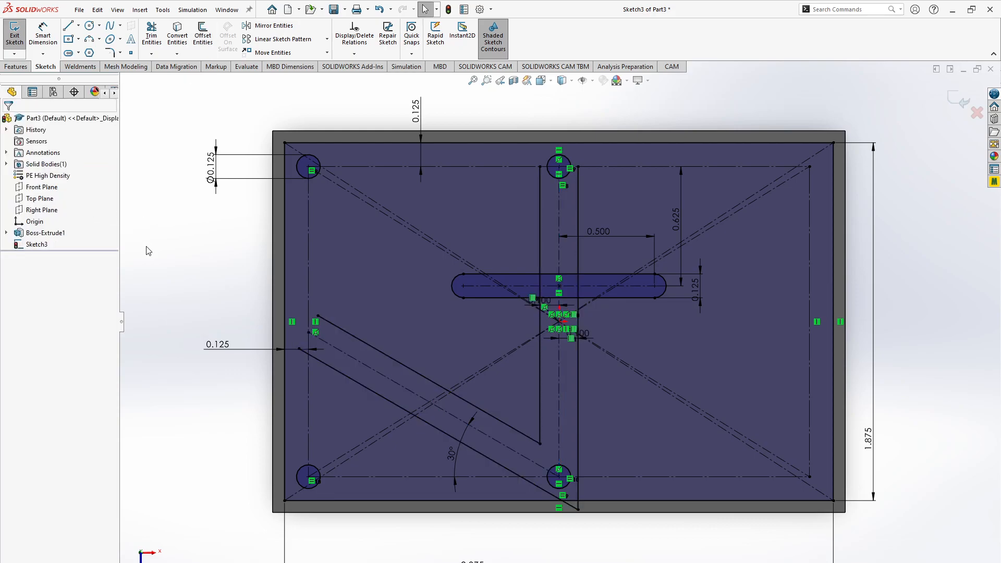
key(ctrl+z)
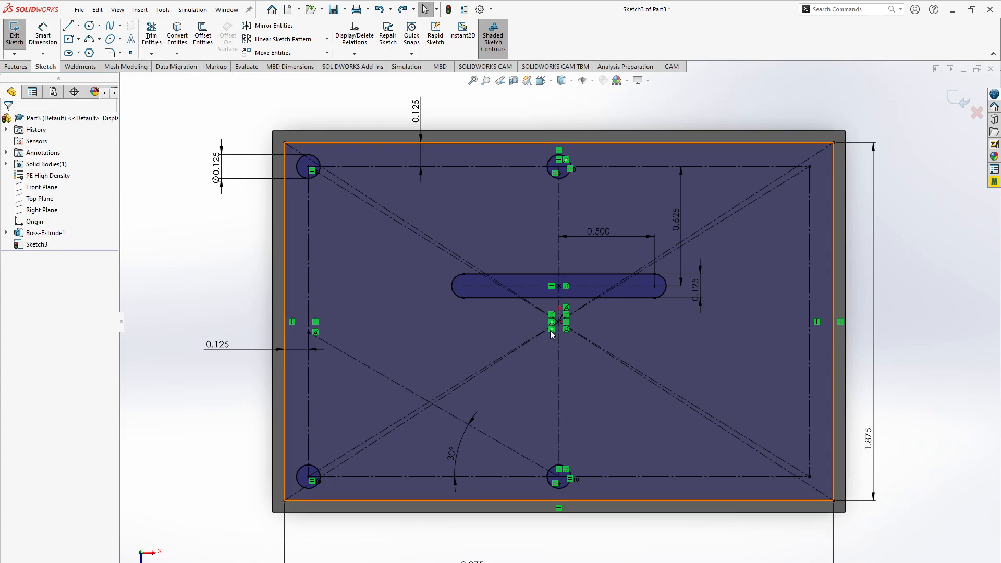
- Offset the vertical and slanted centerlines bi-directionally by 0.125/2 in to outline the webs
click(565, 368)
click(559, 371)
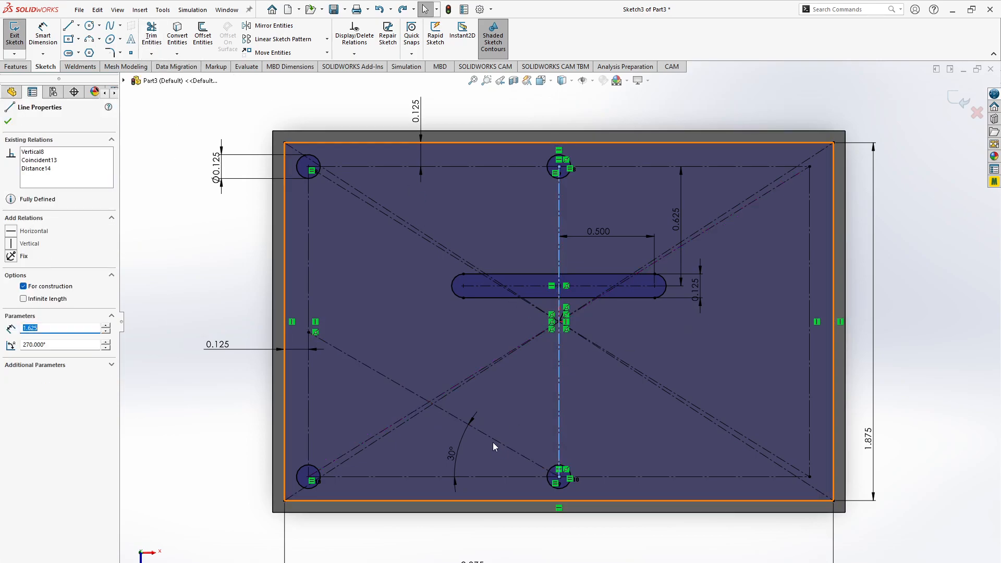
ctrl+click(493, 438)
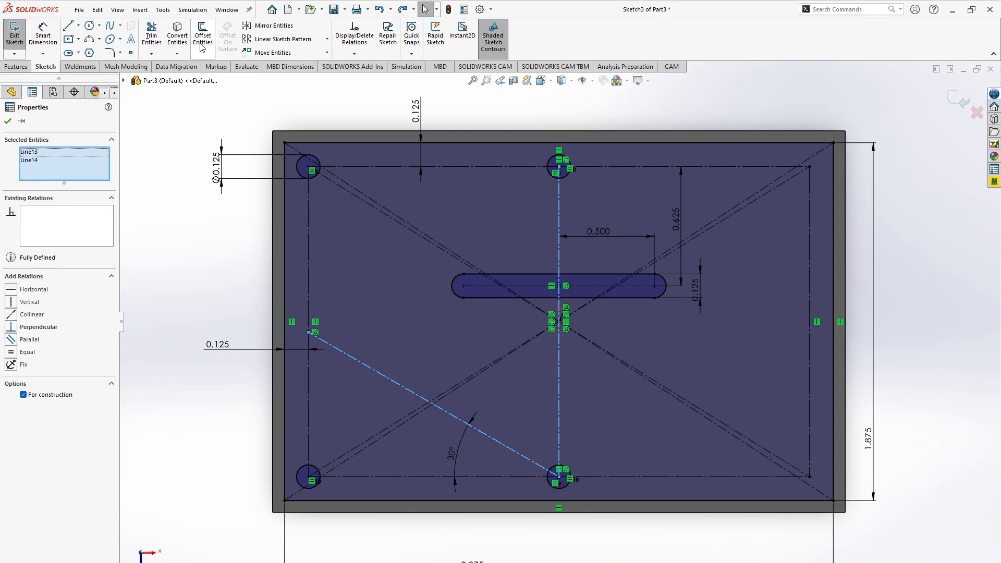
click(203, 47)
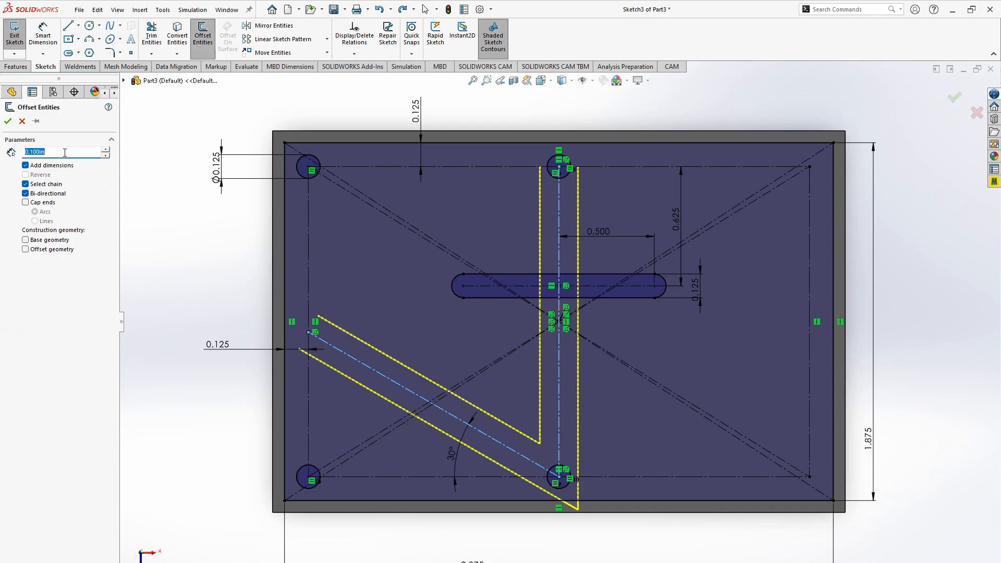
text(.125)
key(Return)
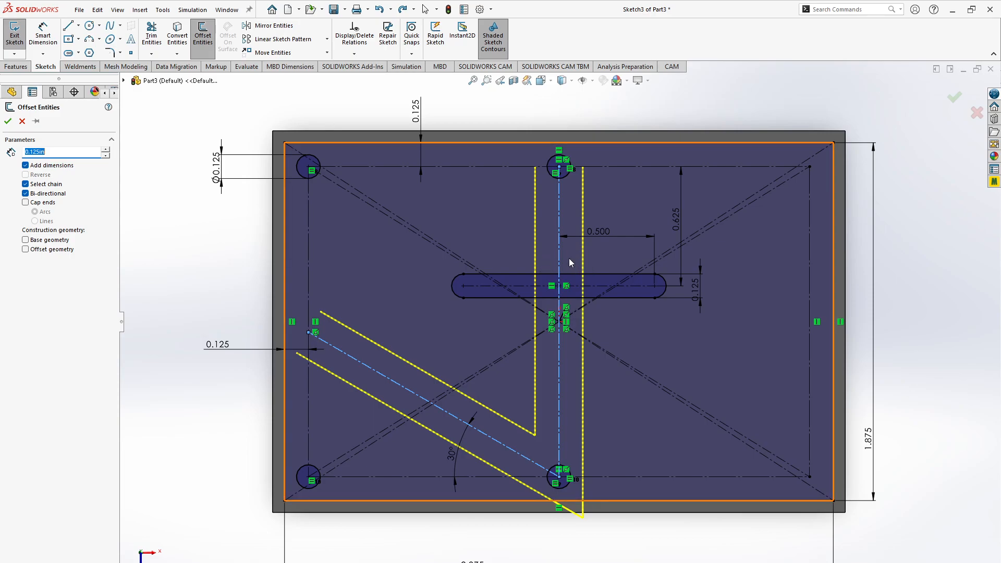
click(63, 150)
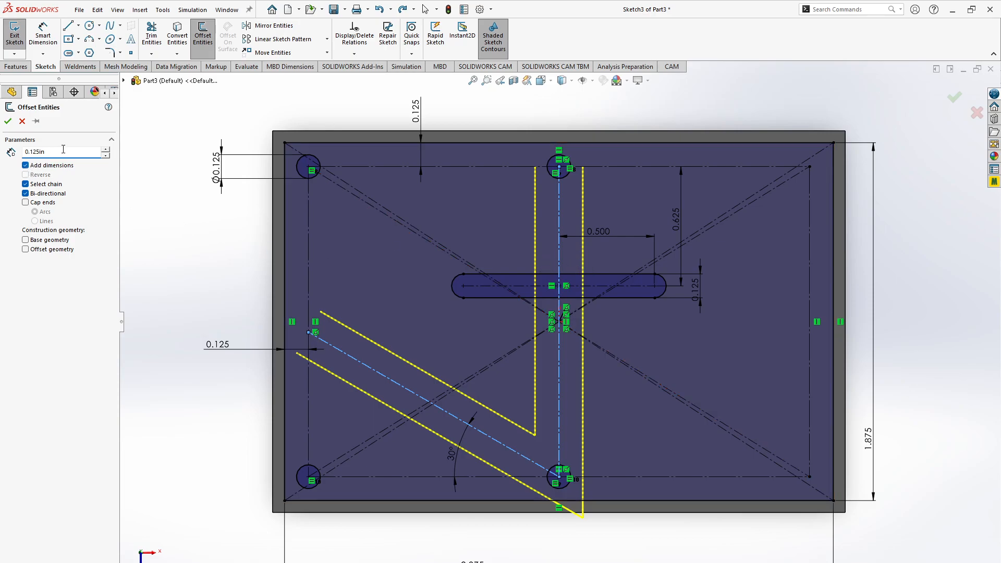
text(/2)
key(Return)
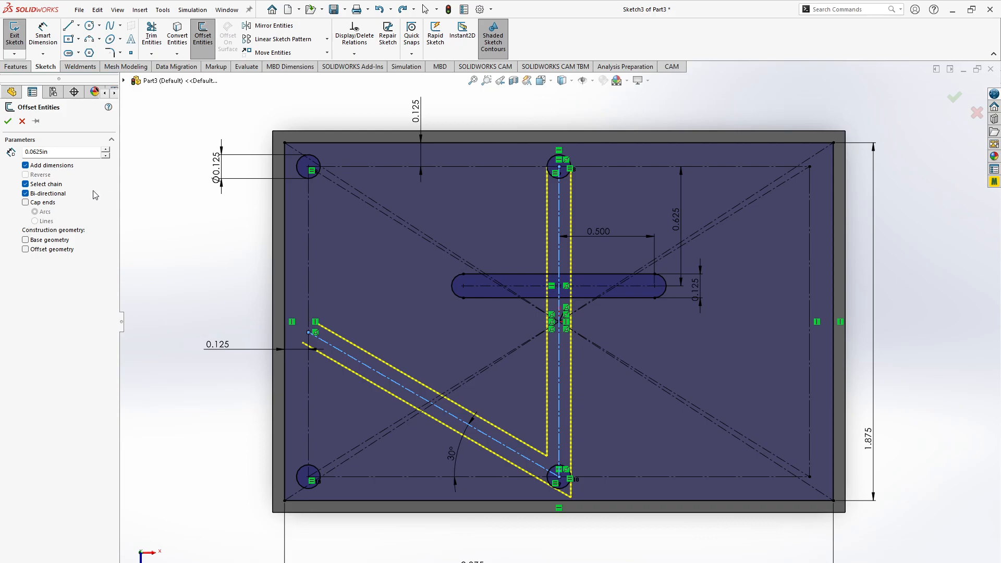
click(8, 122)
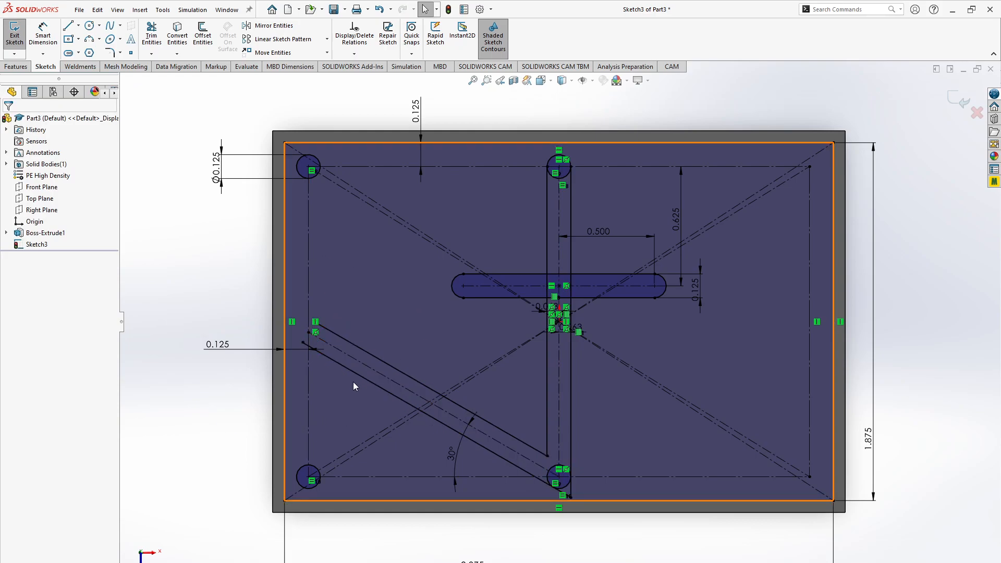
- Check the browser drawing and draw circles around the upper-left, upper-middle and lower-left holes, the upper-middle one about 0.29 in in radius
key(alt+Tab)
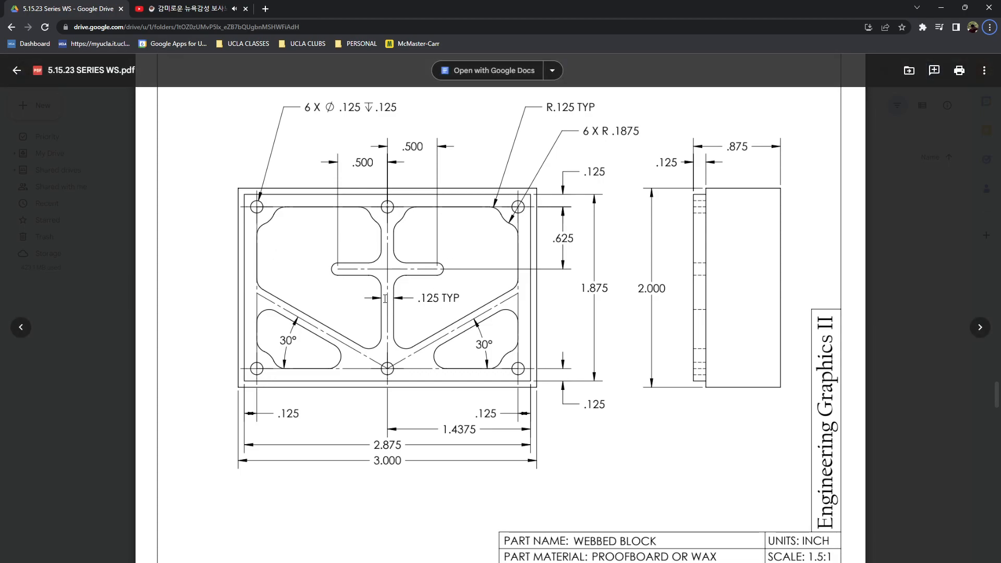
key(alt+Tab)
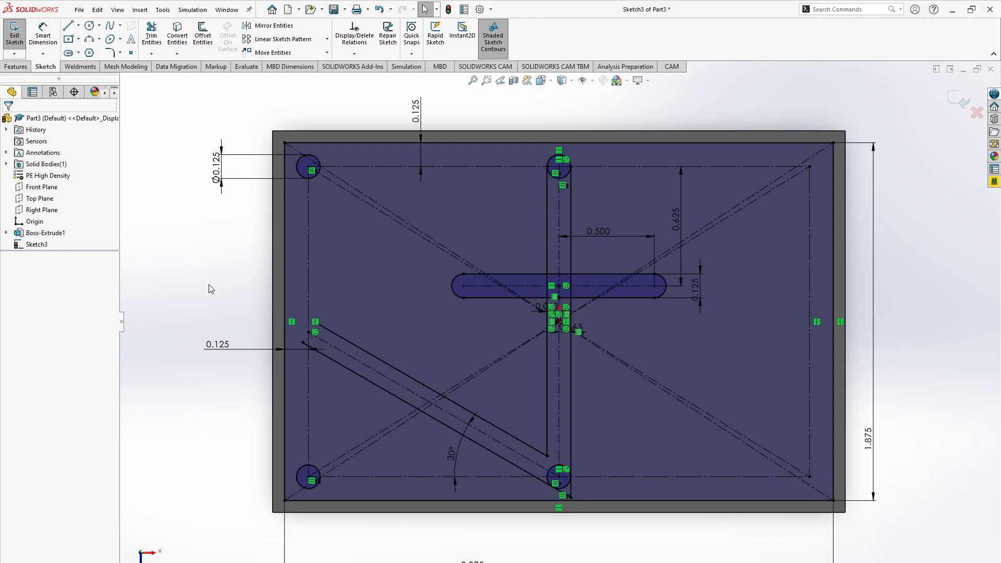
key(c)
key(Escape)
click(90, 27)
click(311, 167)
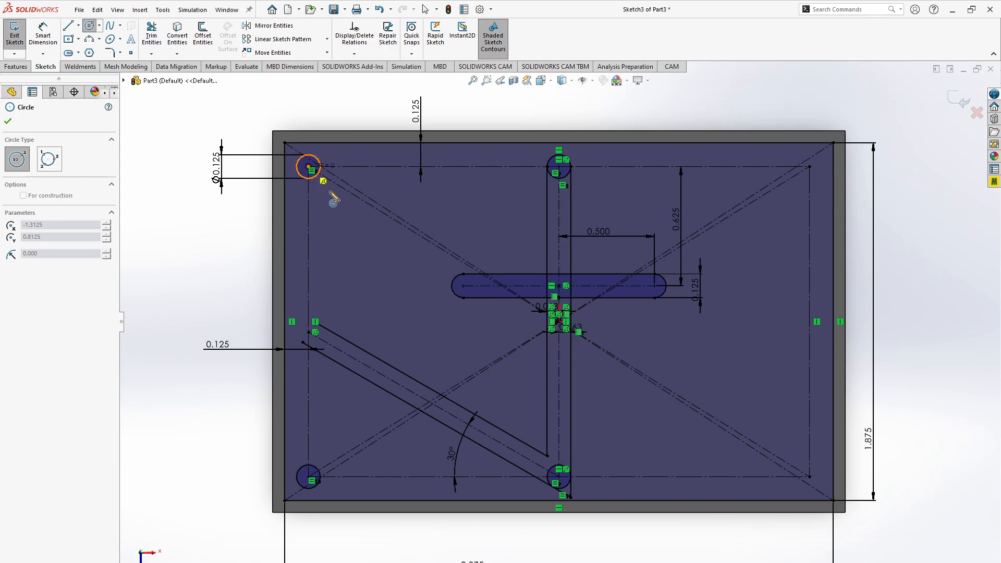
click(336, 203)
click(559, 168)
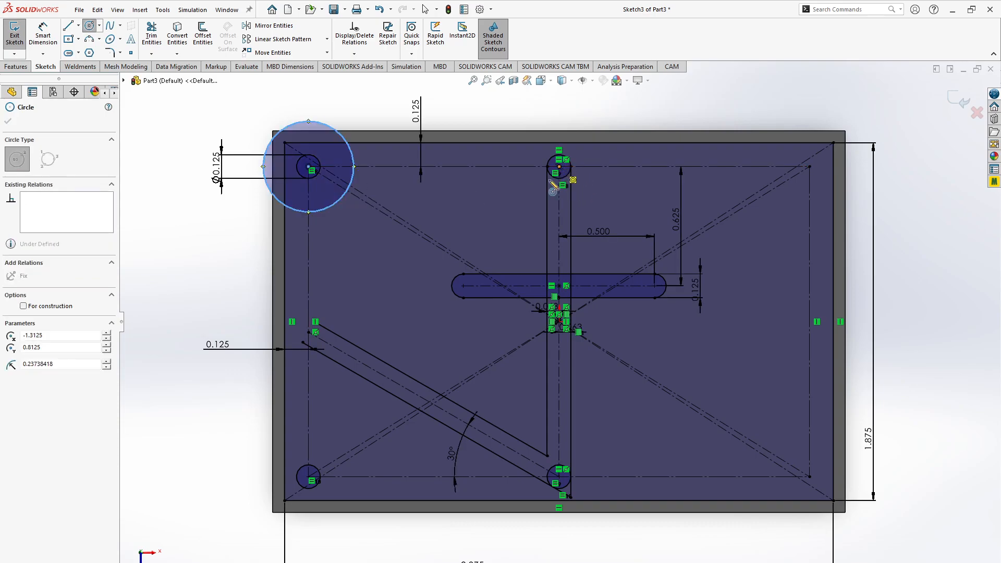
click(523, 210)
click(311, 478)
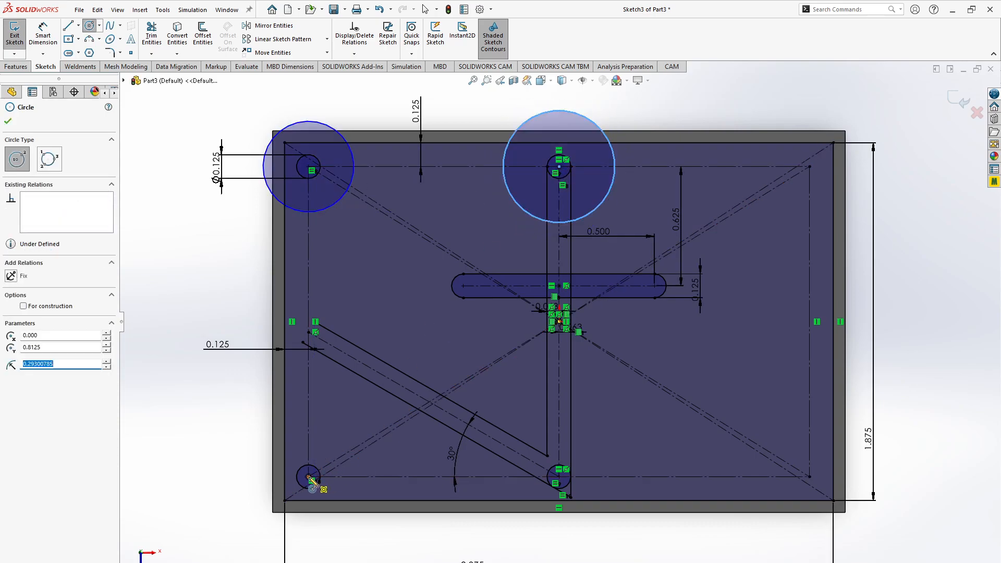
click(323, 424)
key(Escape)
- Apply an Equal relation to the three large circles around the upper-left, upper-middle and lower-left holes
click(323, 421)
ctrl+click(328, 206)
ctrl+click(529, 208)
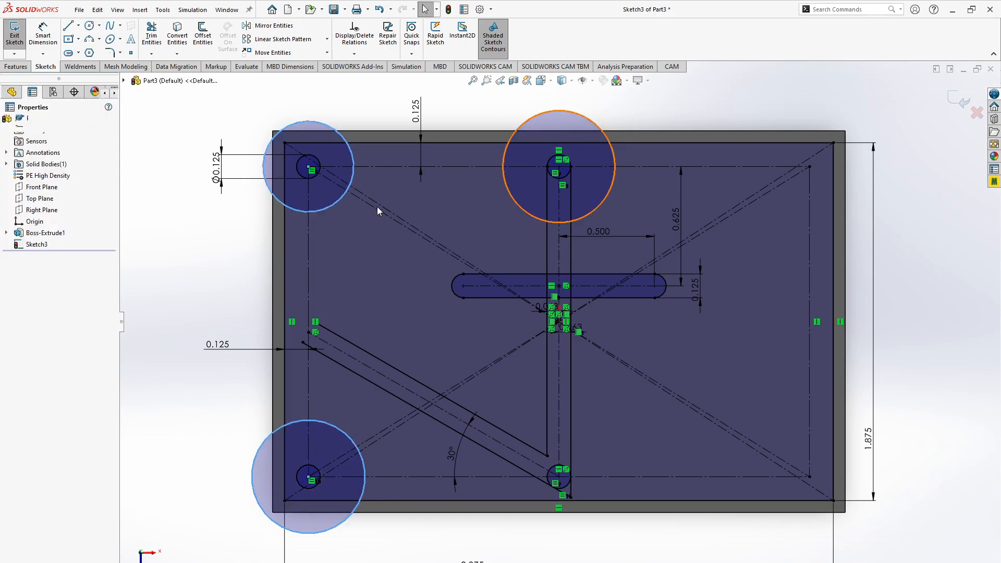
click(25, 315)
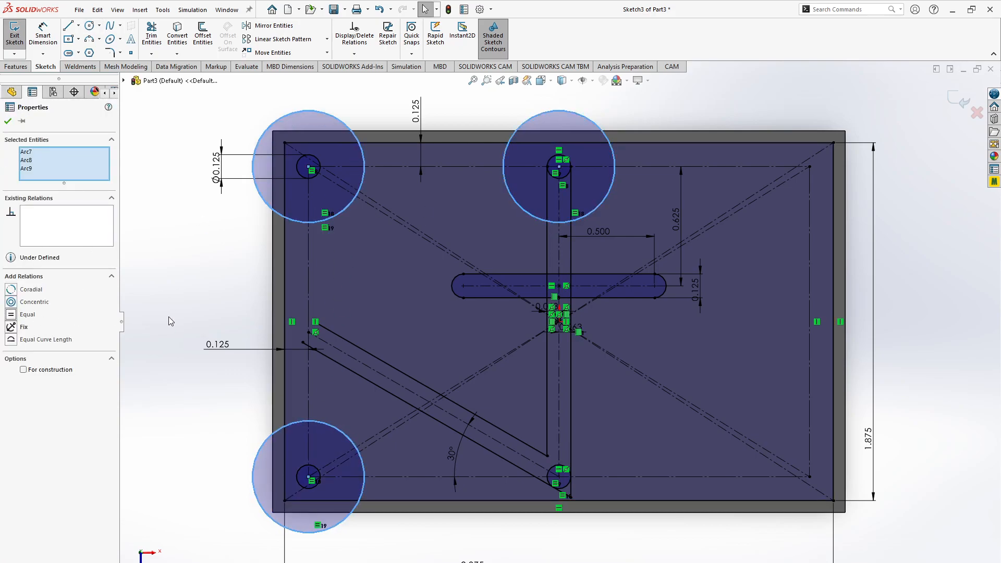
- Enlarge the three equal circles around the holes to about 0.38 in in radius
click(168, 317)
click(267, 189)
drag(267, 188, 242, 195)
click(235, 259)
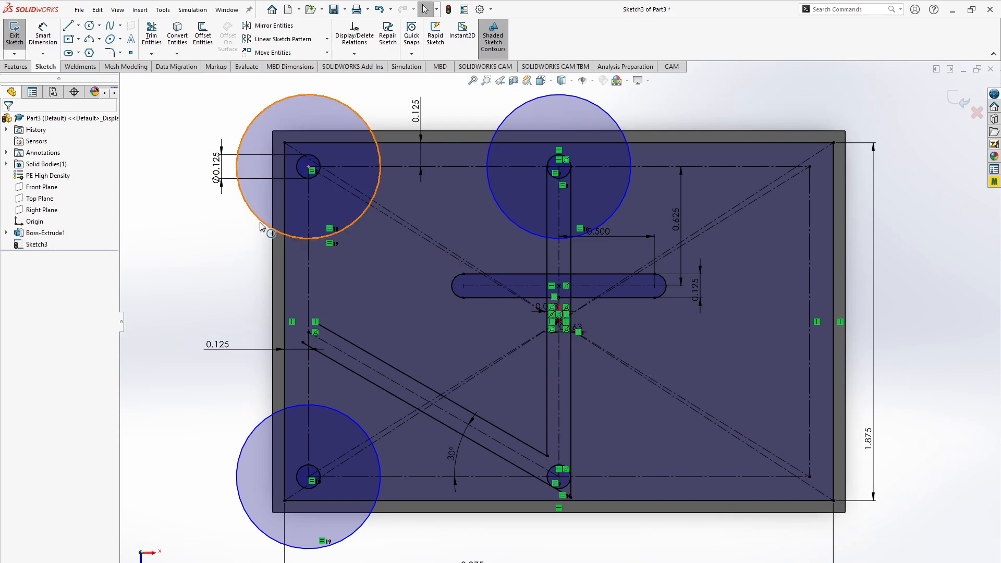
- Check the circle radius in the browser drawing and dimension the diameter of the large circle around the upper-left hole
key(alt+Tab)
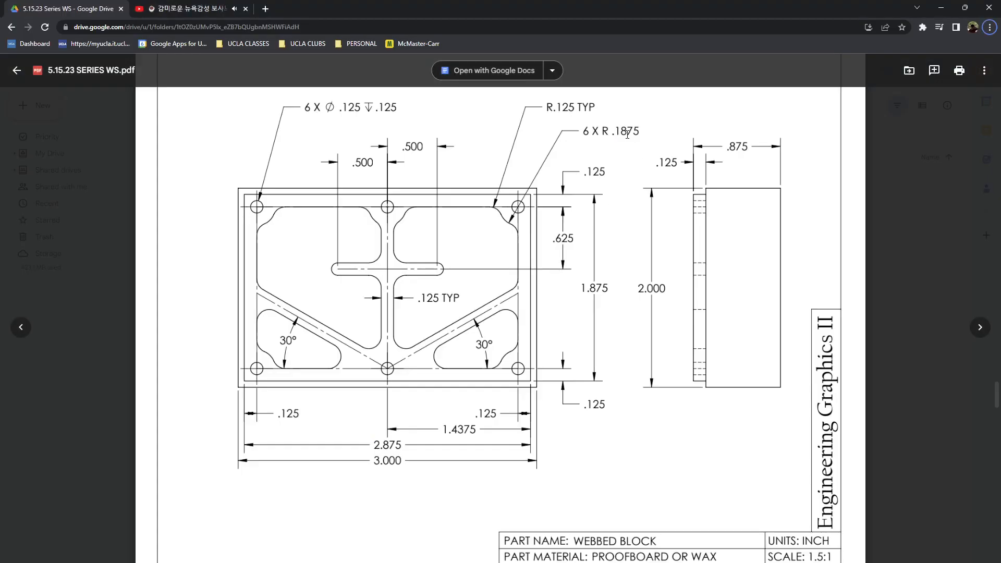
key(alt+Tab)
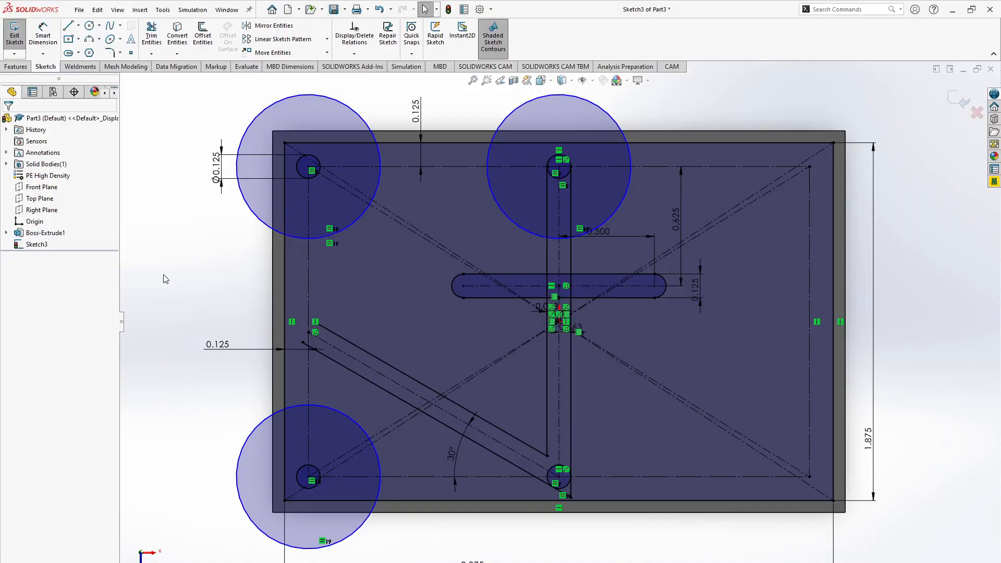
key(d)
key(Escape)
click(43, 37)
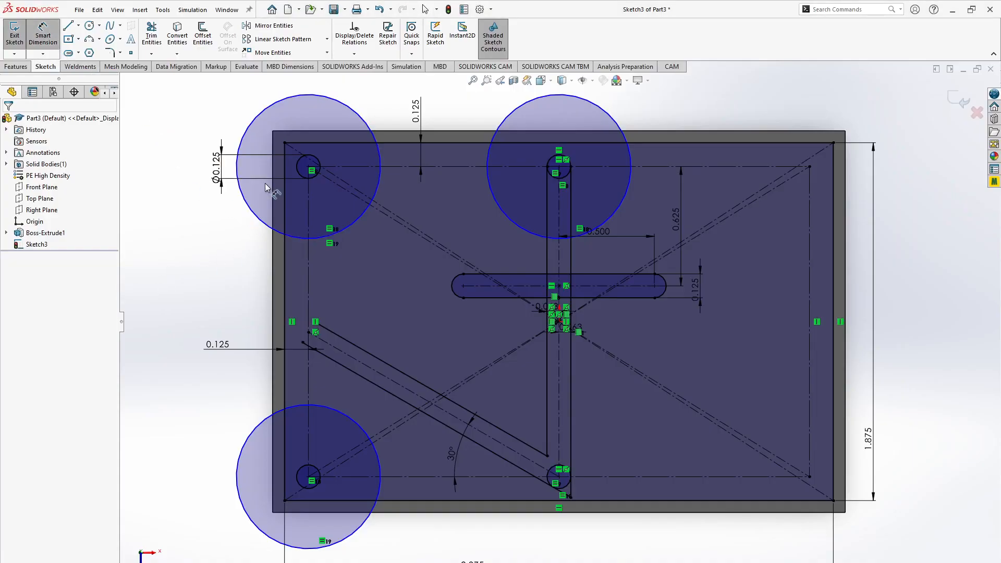
click(254, 210)
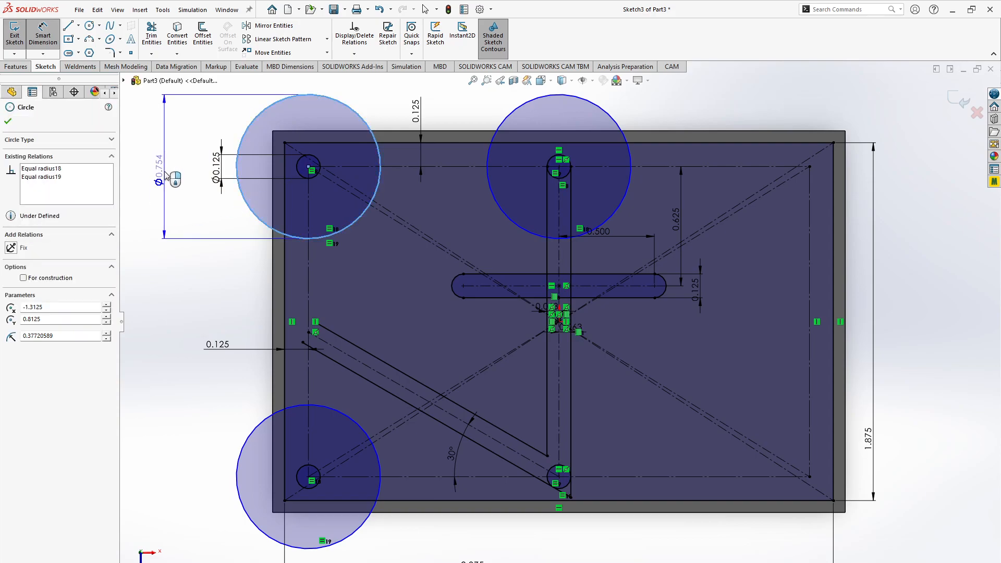
click(164, 174)
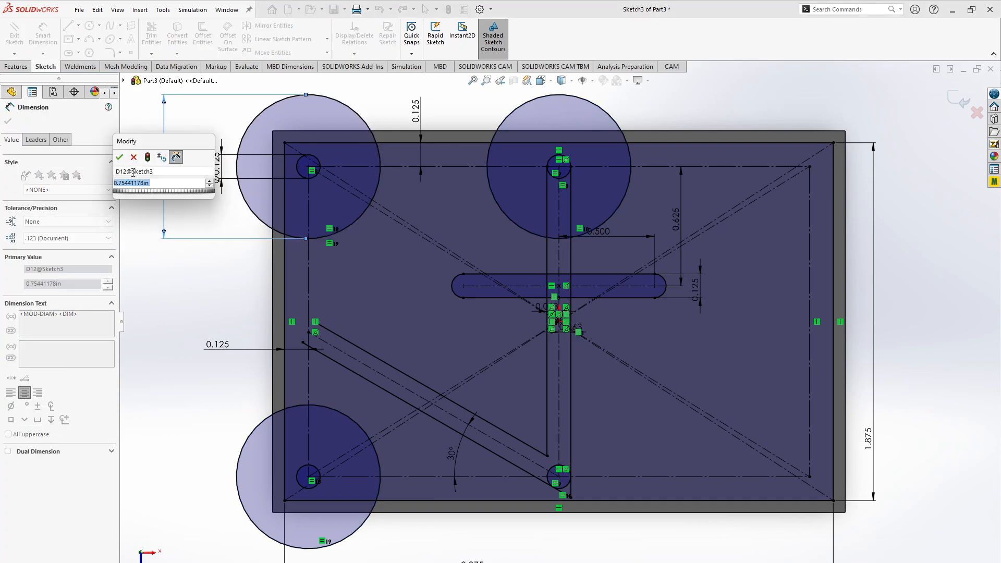
click(120, 158)
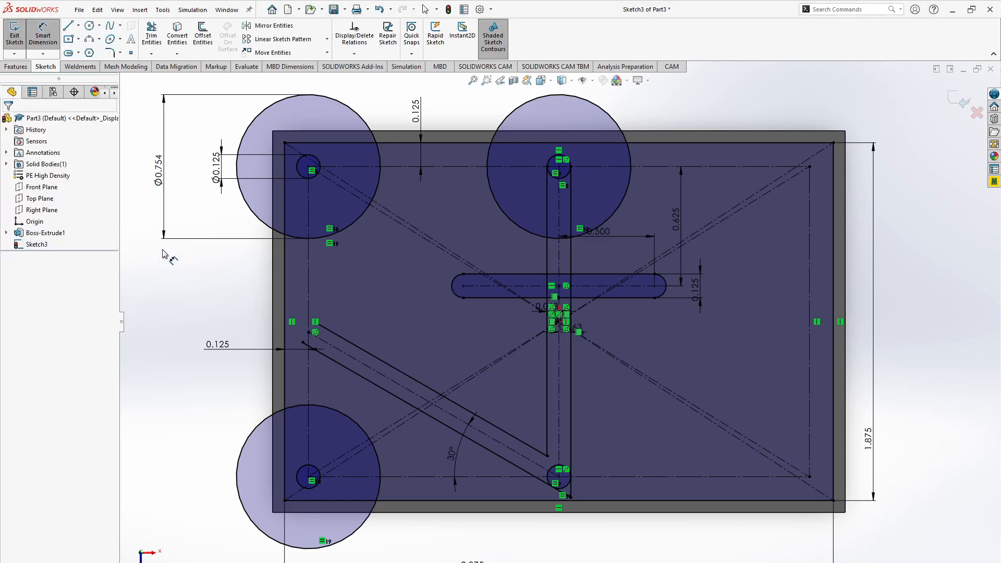
- Try to display the large circle's diameter dimension as a radius, and delete the dimension
right_click(162, 176)
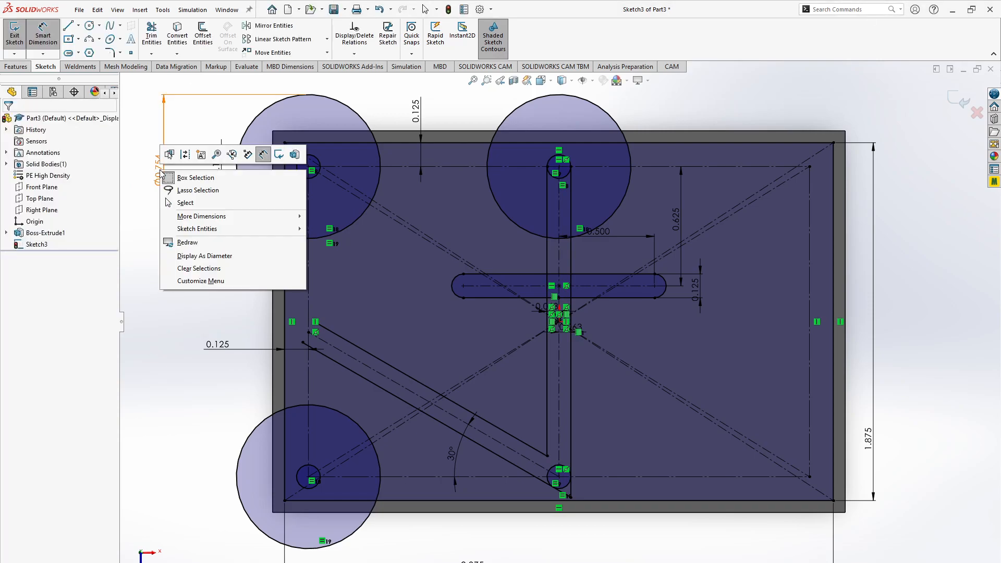
click(140, 202)
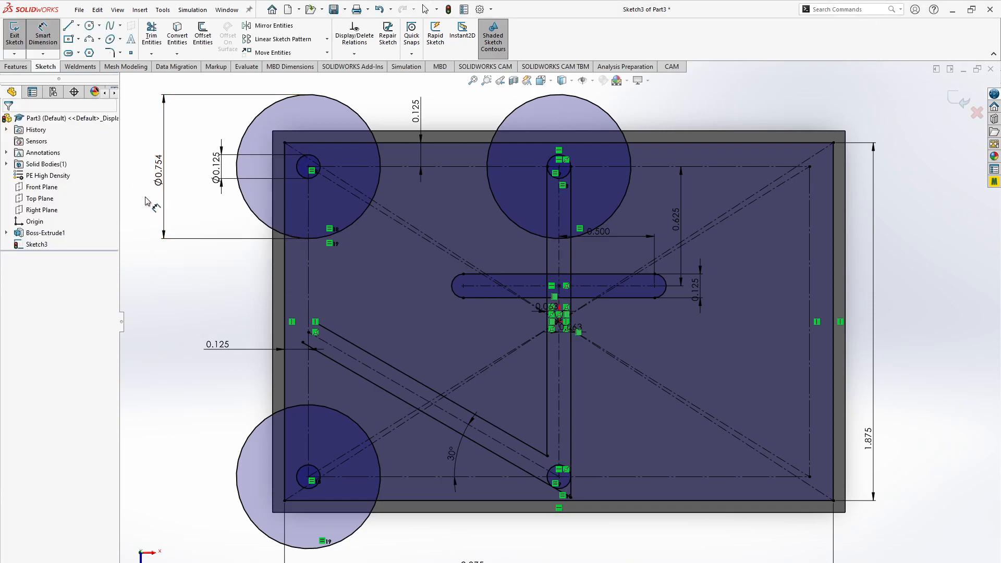
right_click(160, 173)
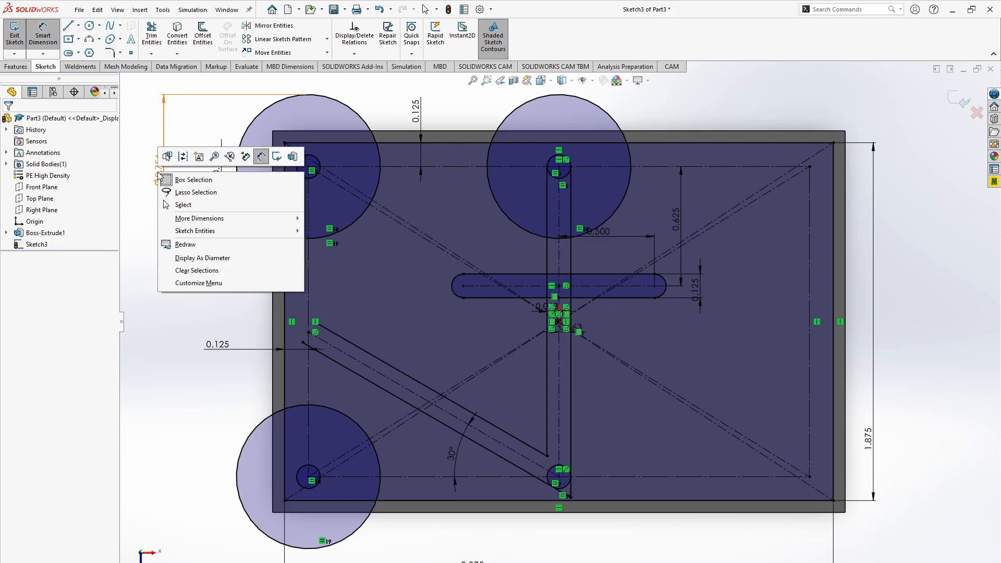
click(146, 189)
right_click(163, 180)
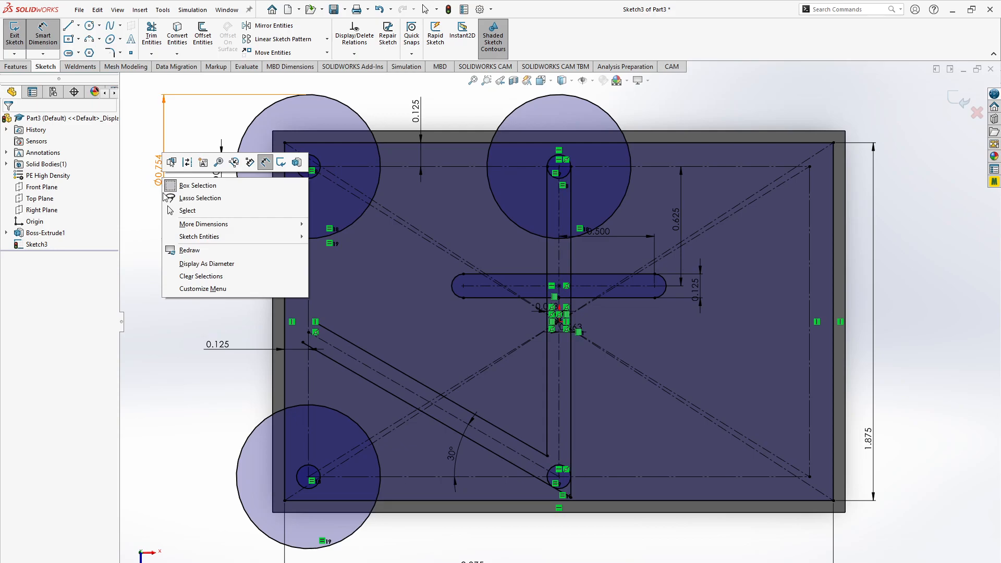
click(152, 240)
key(Escape)
click(157, 179)
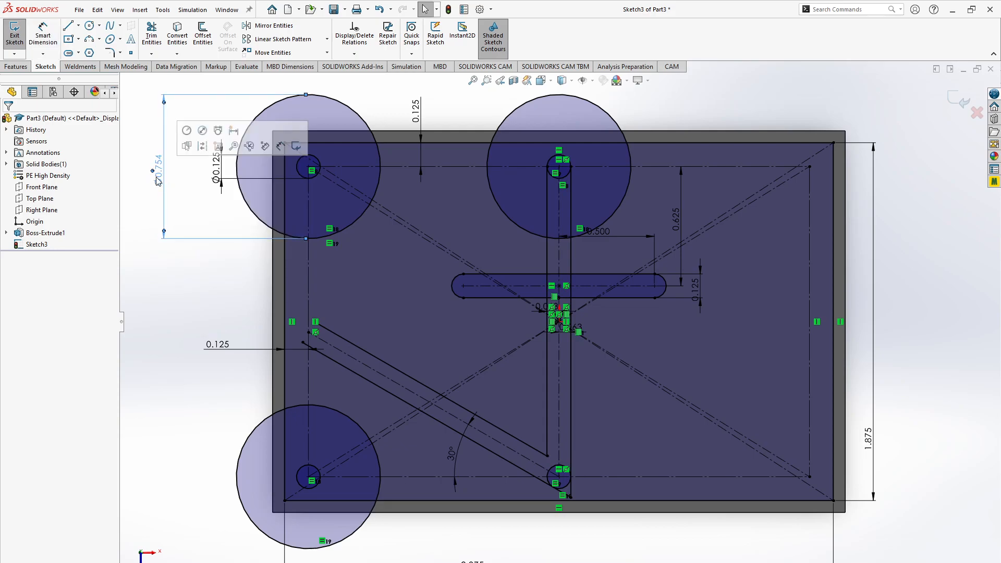
key(Delete)
key(Return)
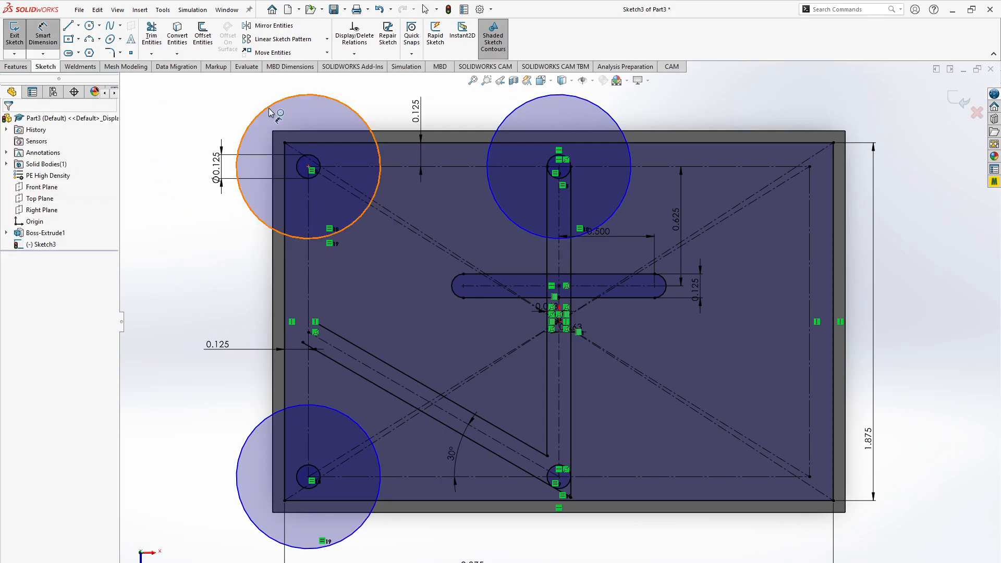
- Dimension the diameter of the large circle around the upper-left hole and move the dimension text outside the block, beyond its upper-left corner
click(271, 112)
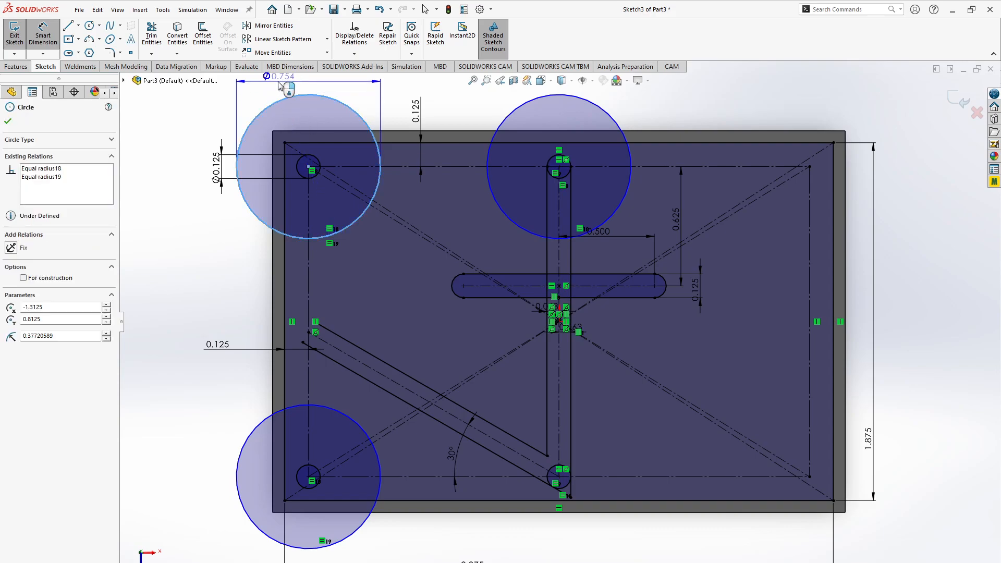
click(296, 110)
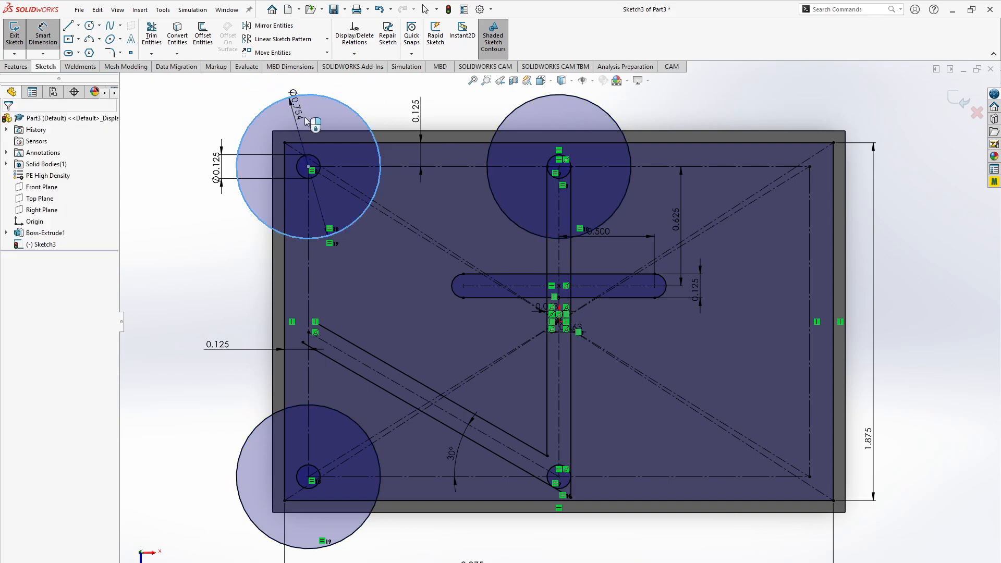
click(249, 91)
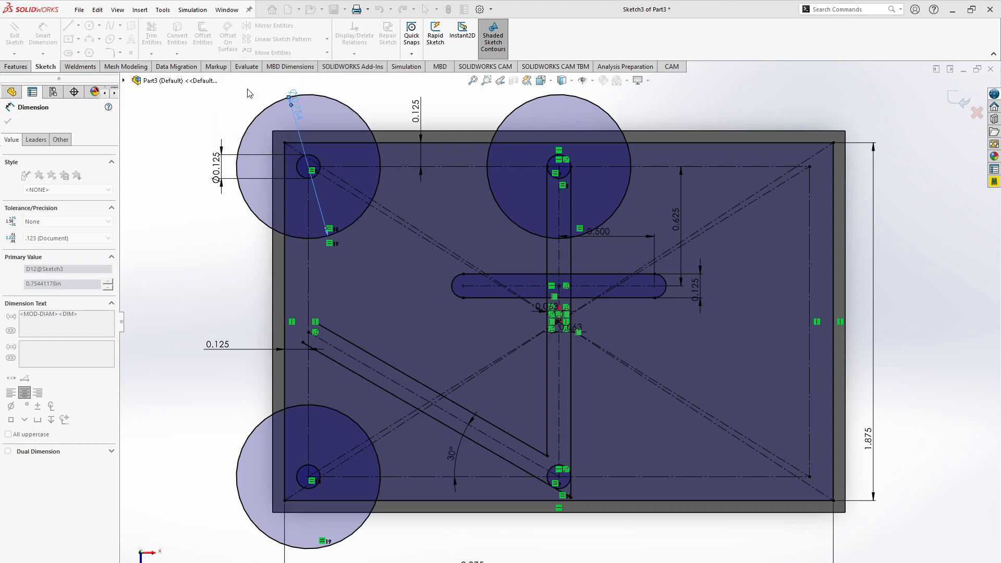
key(Escape)
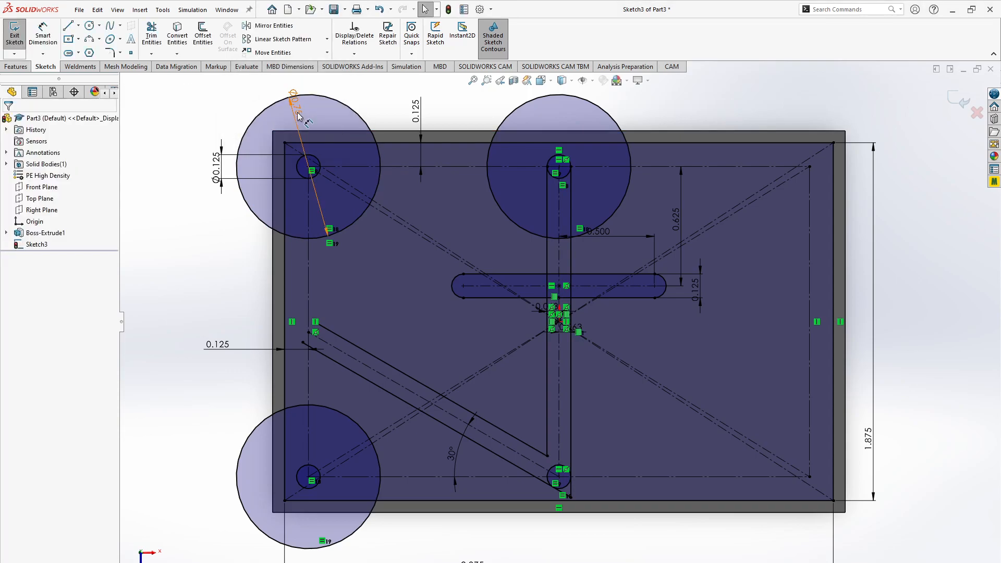
right_click(298, 114)
click(239, 93)
drag(297, 110, 187, 128)
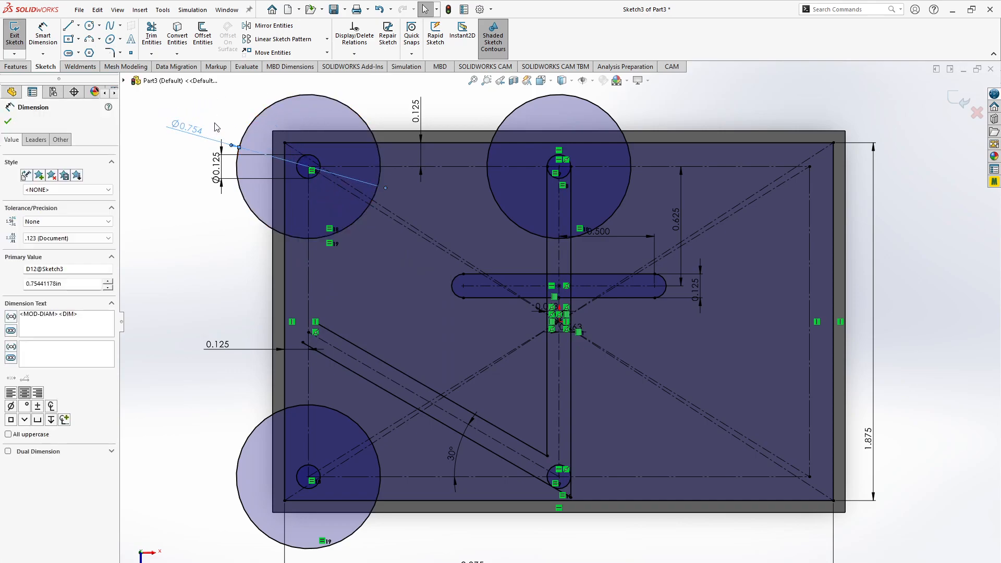
click(213, 126)
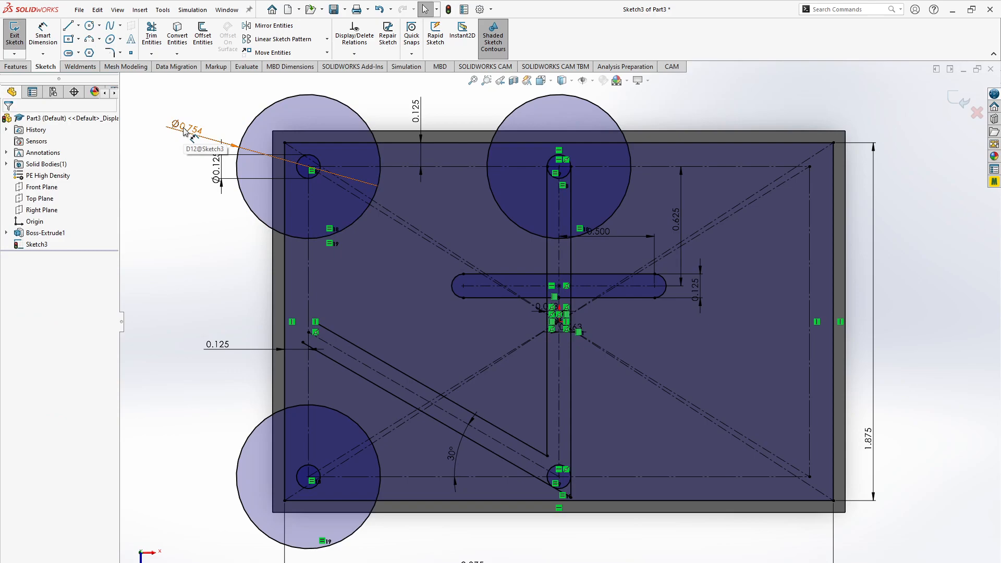
- Display the large circle's dimension as a radius and set it to 0.1875 in
right_click(184, 130)
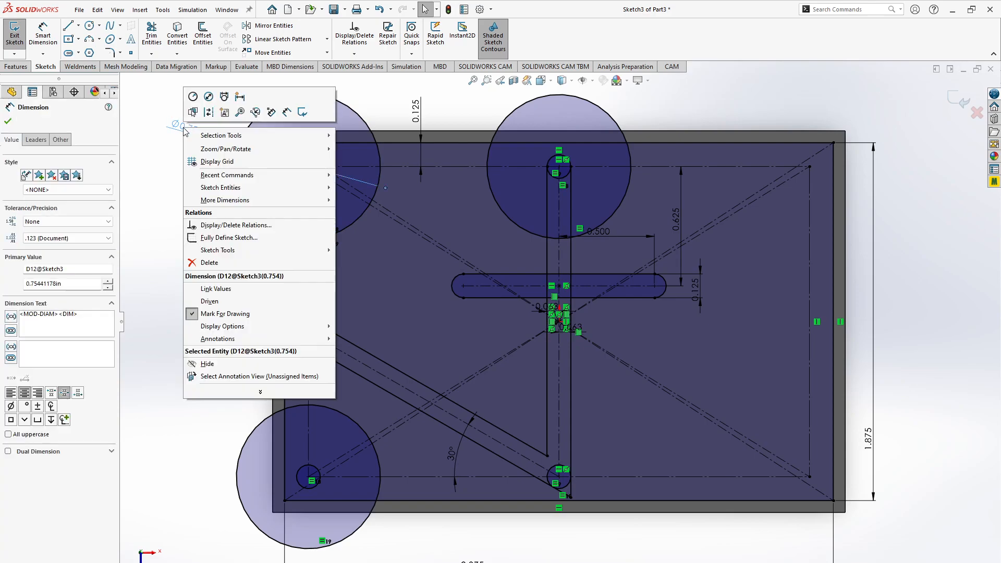
click(194, 98)
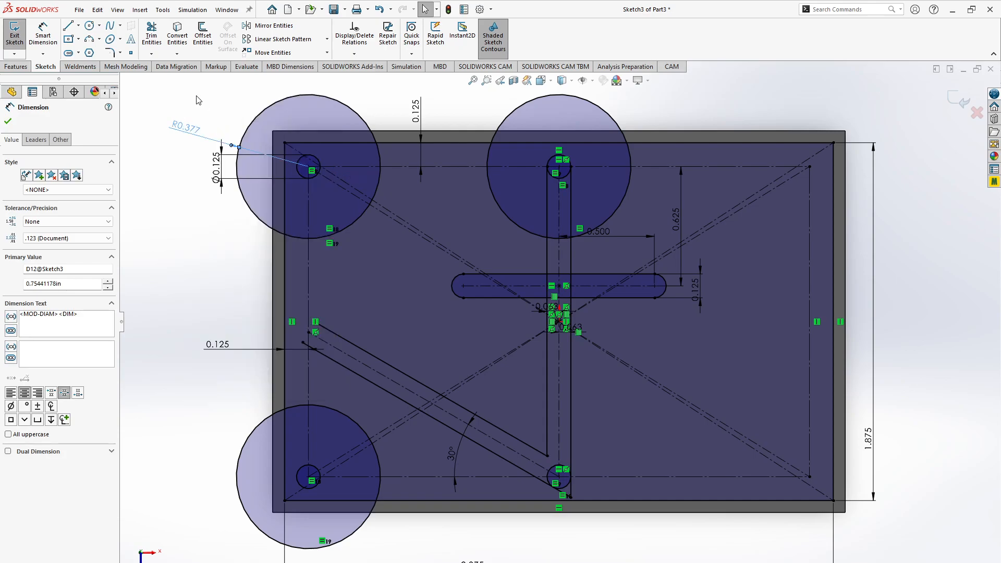
key(Escape)
double_click(189, 129)
text(.)
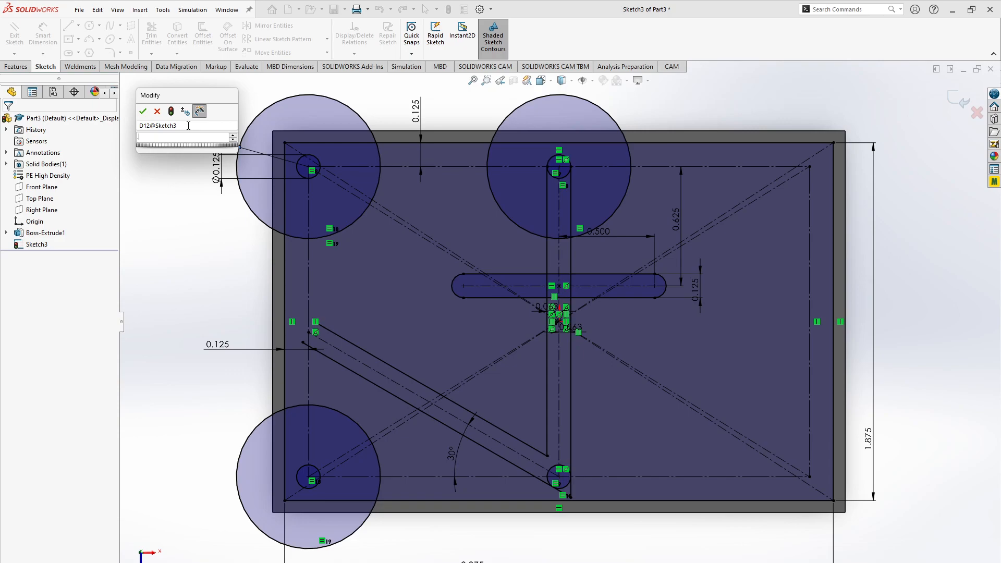
text(1875)
key(Return)
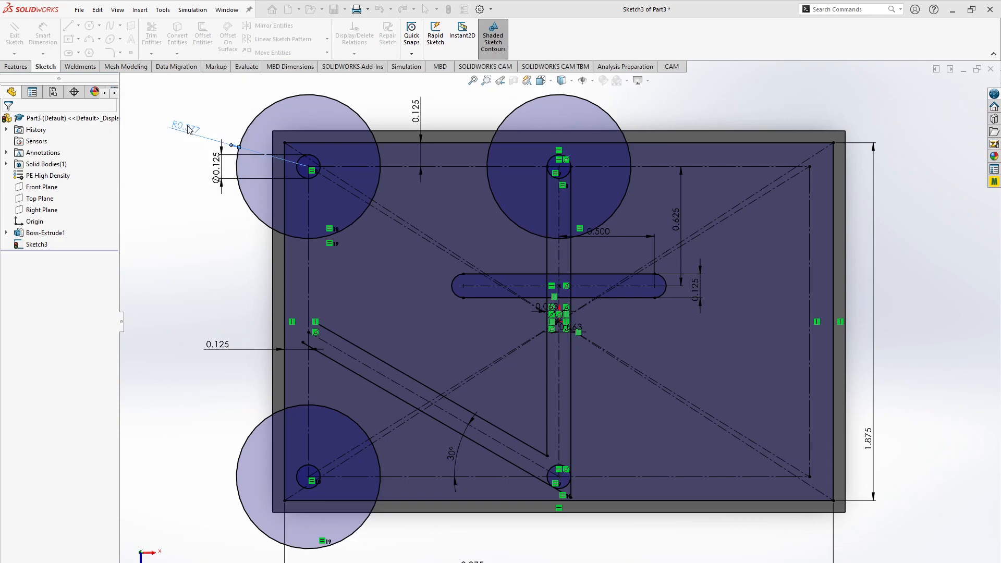
click(198, 117)
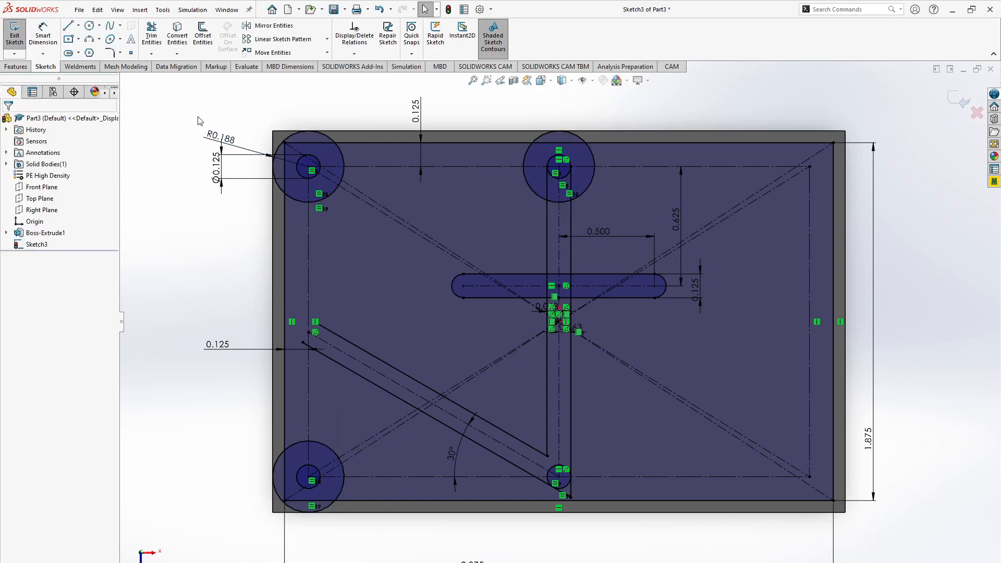
- Check the browser drawing and extend the upper slanted web line to the vertical centerline through the left holes
key(alt+Tab)
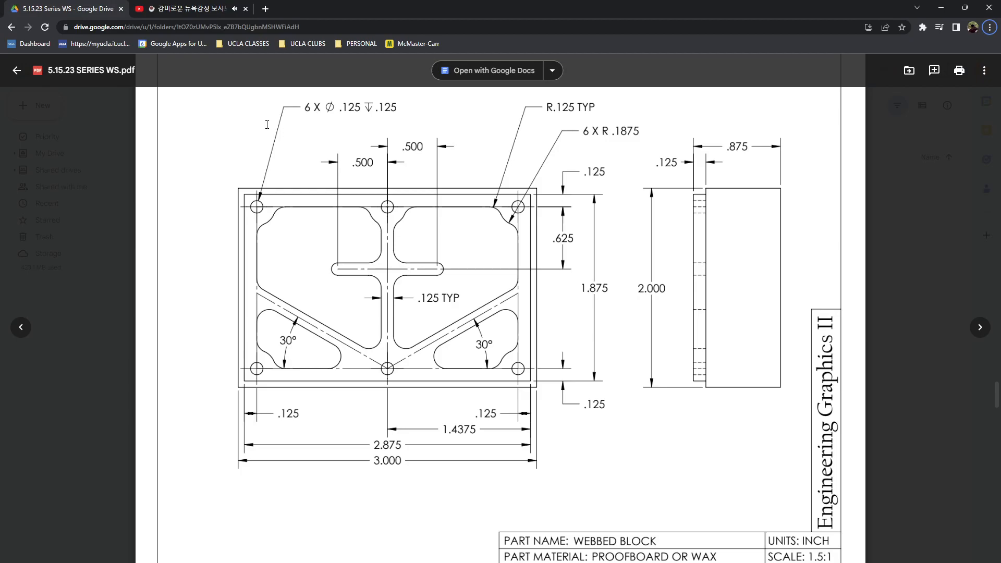
key(alt+Tab)
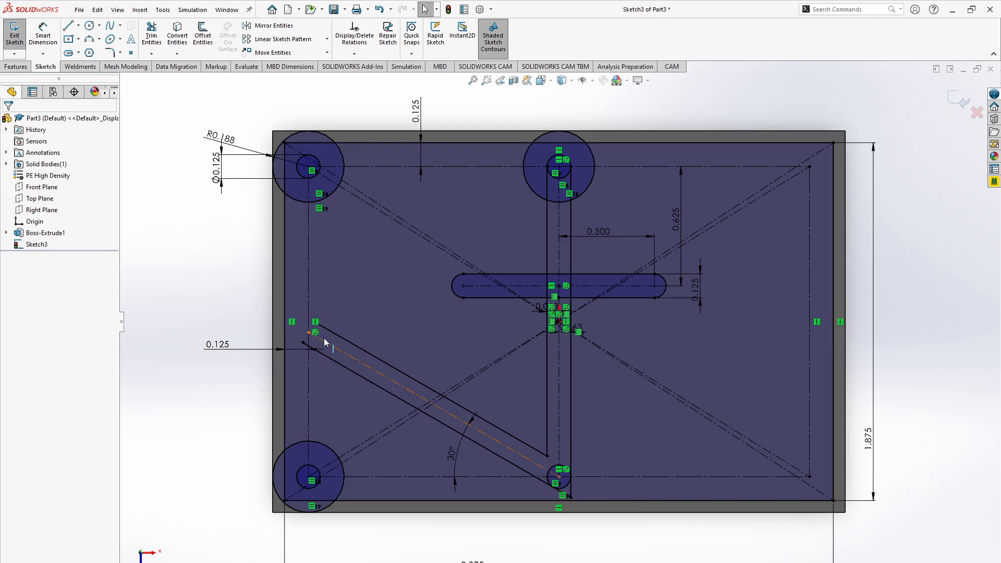
key(z)
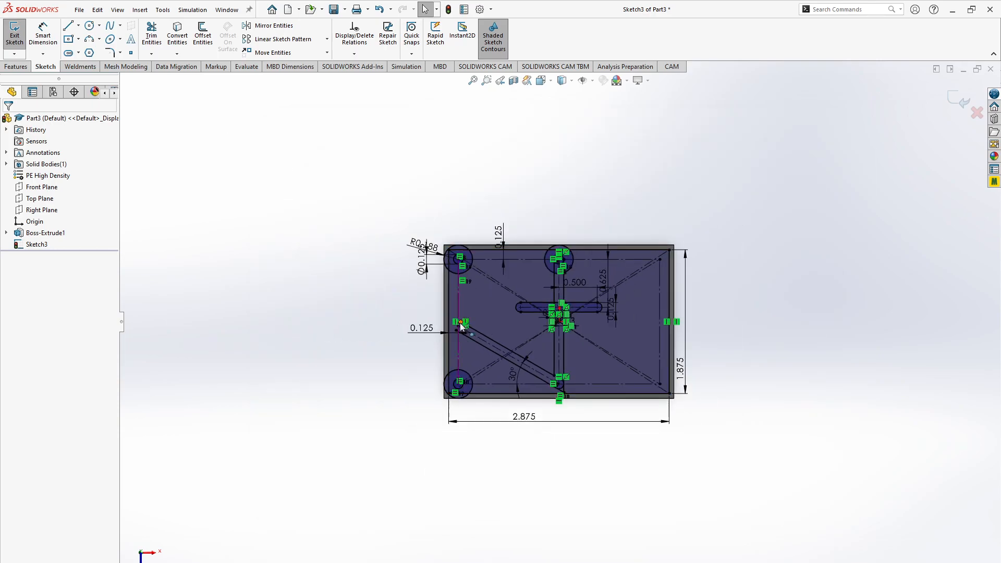
scroll(460, 323, down, 10)
scroll(543, 344, down, 2)
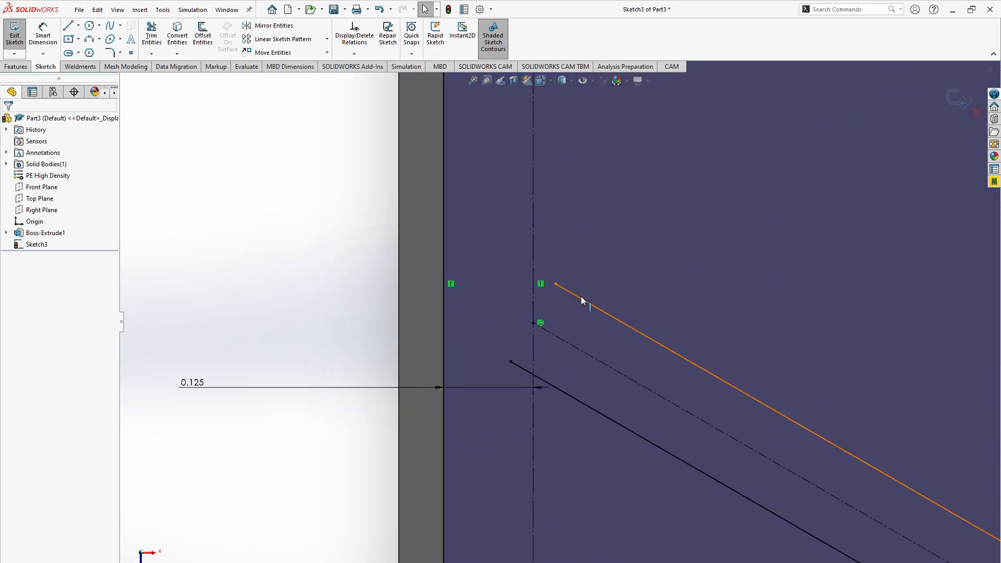
click(581, 297)
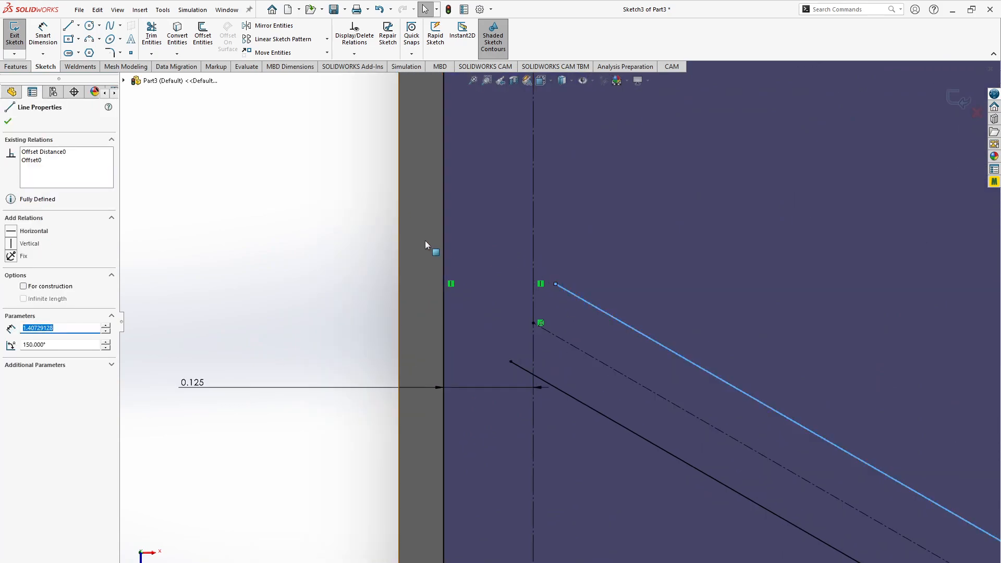
click(332, 242)
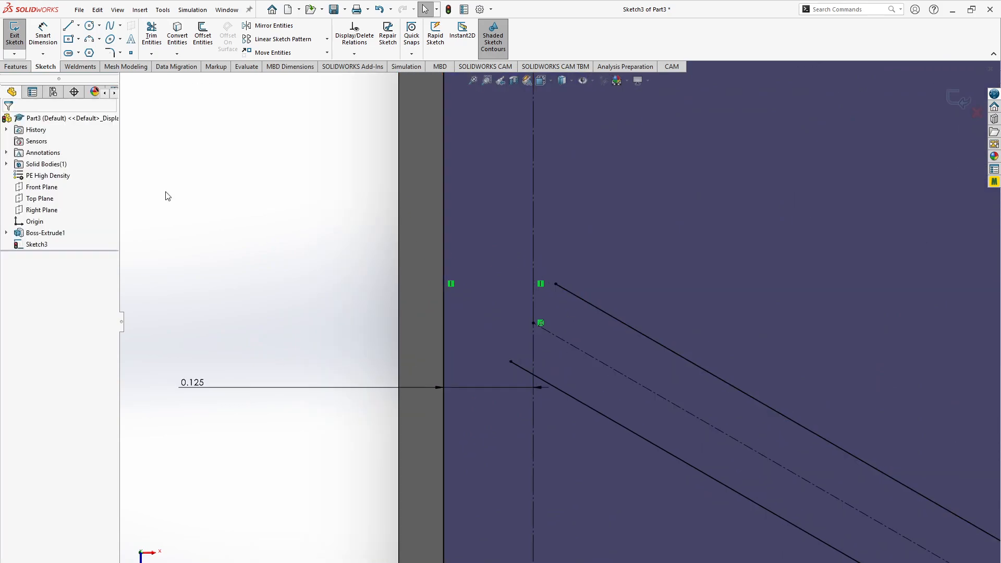
click(151, 55)
click(158, 79)
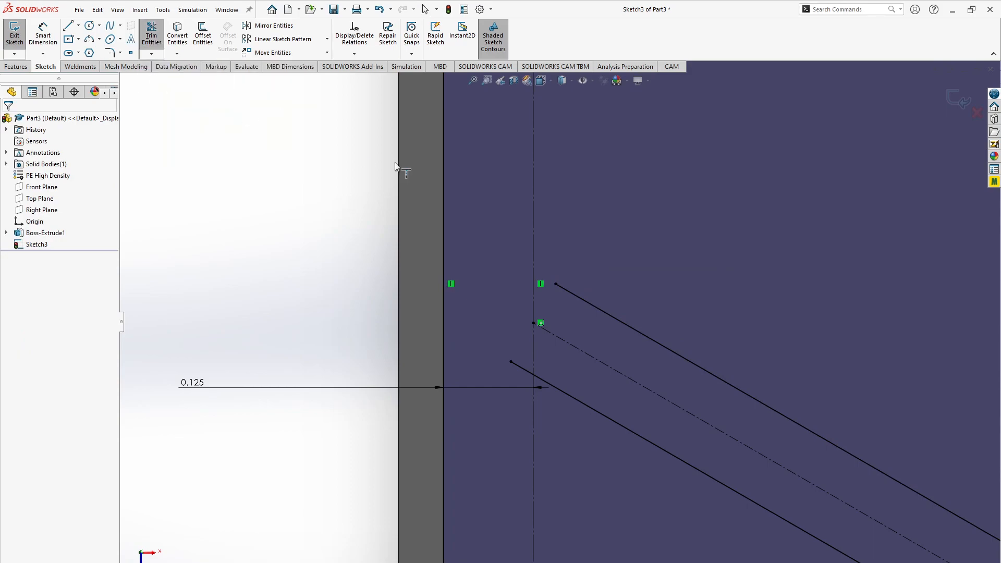
click(585, 300)
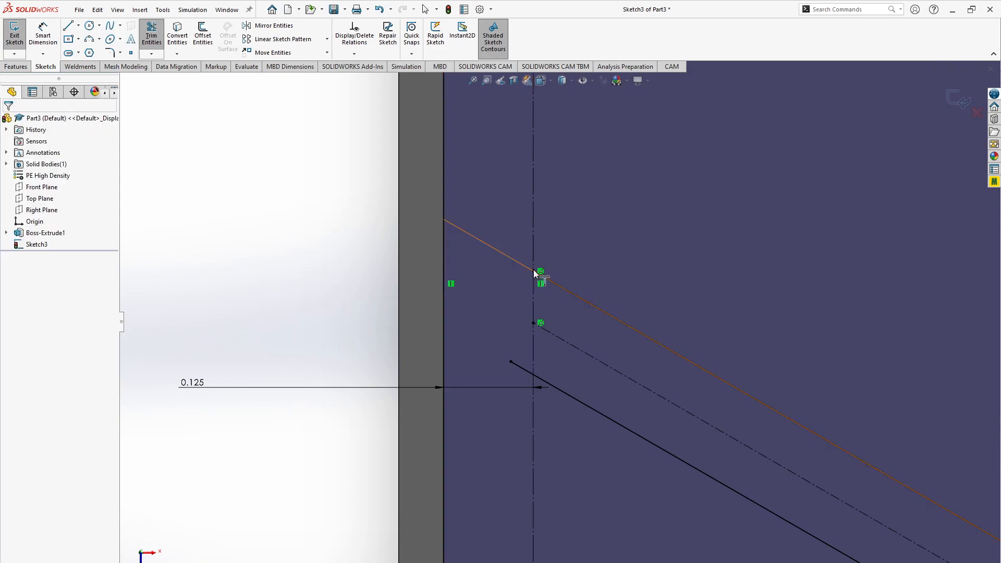
key(Escape)
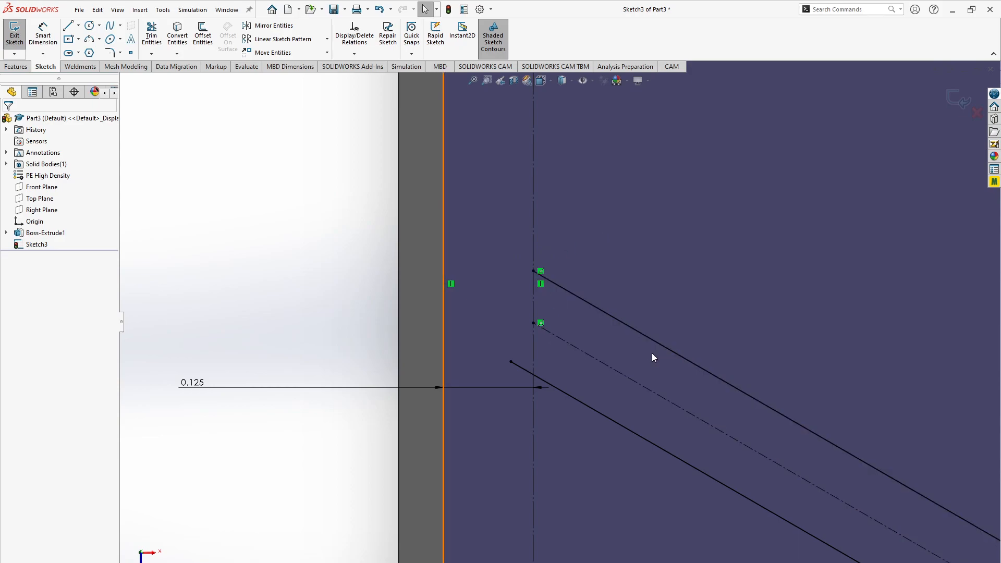
- Trim the lower slanted web line's overhang back to the vertical centerline through the left holes
scroll(652, 353, down, 5)
scroll(652, 353, up, 9)
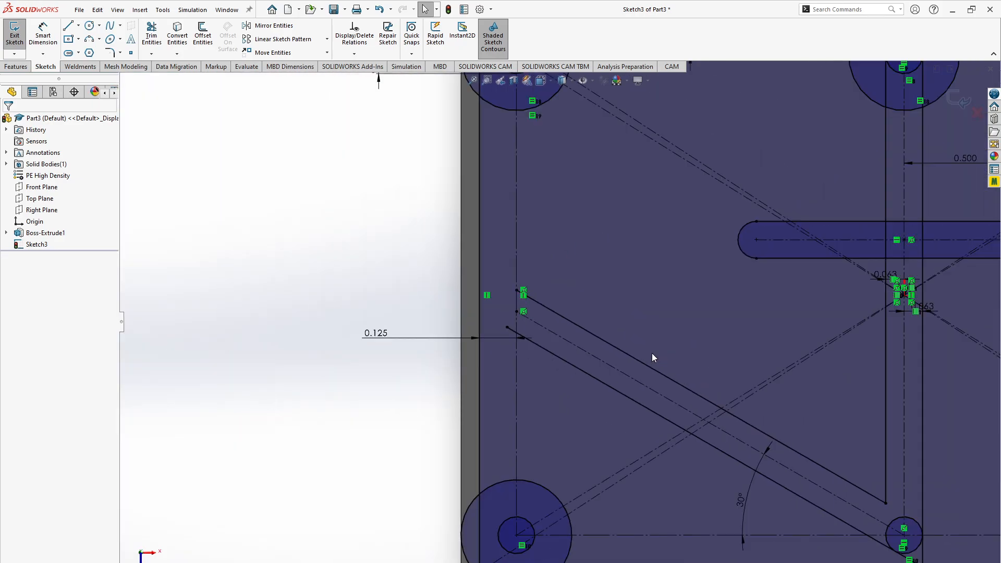
scroll(652, 352, down, 5)
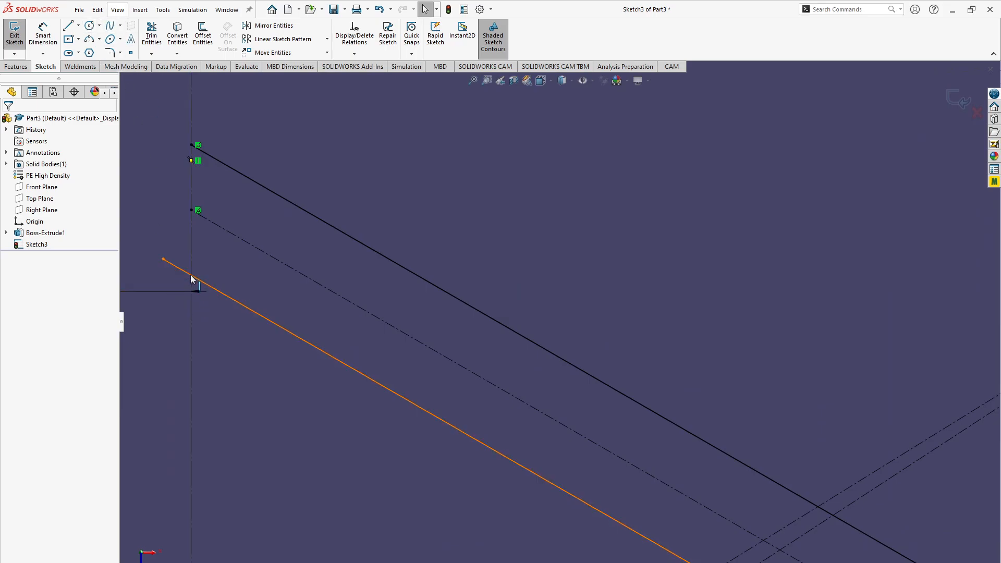
click(150, 33)
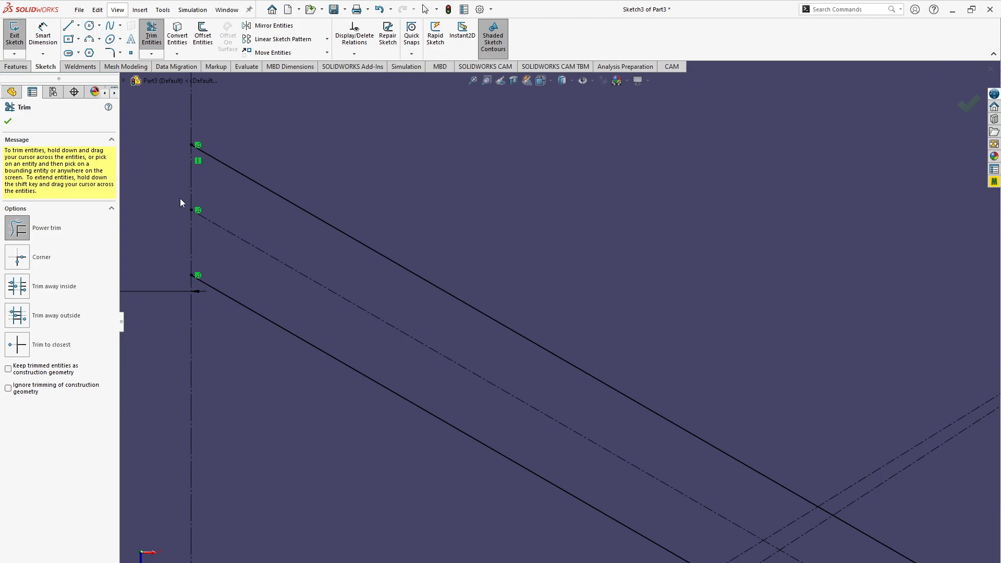
key(Escape)
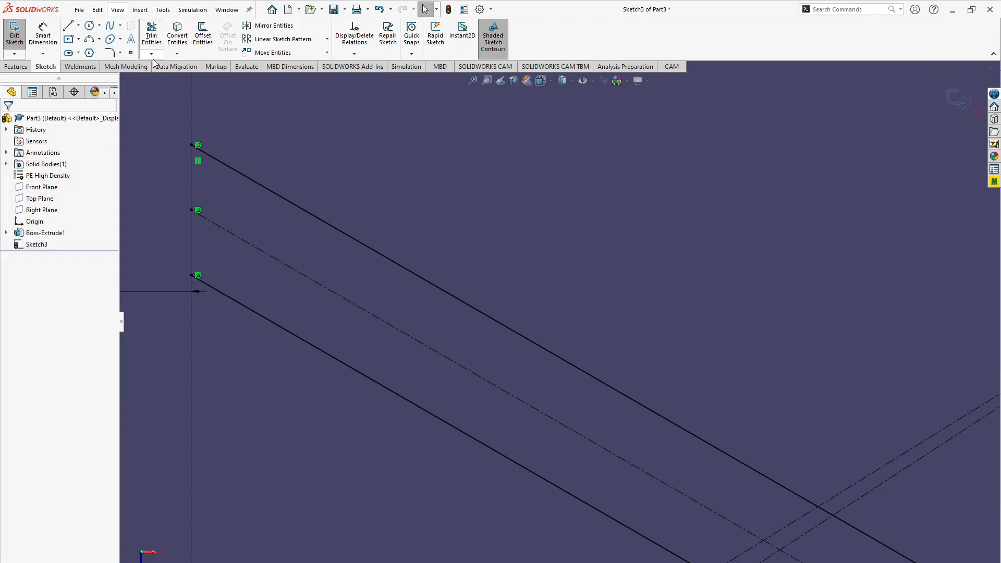
click(150, 42)
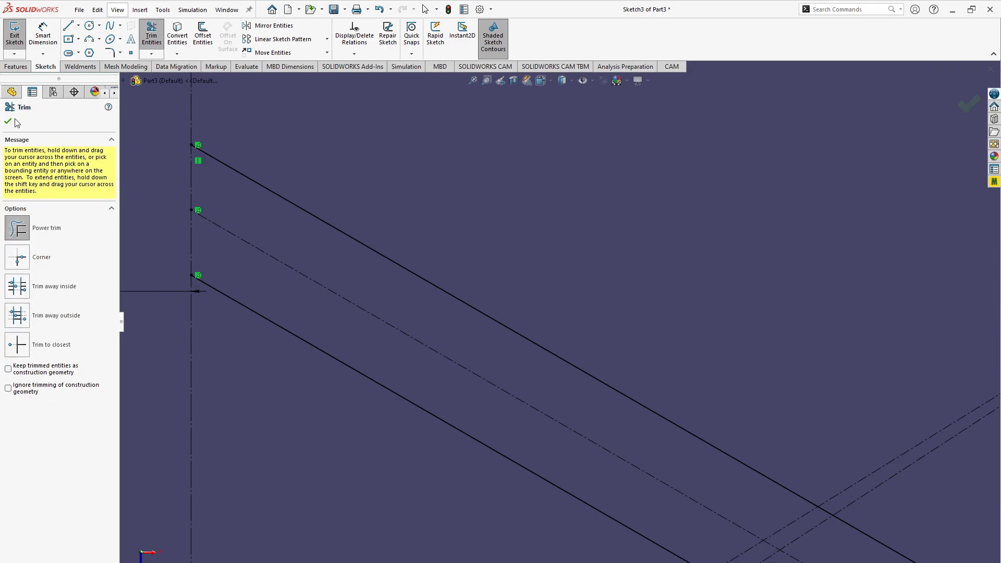
- Trim the crossing tails of the lower slanted web line and the right-hand vertical web line below the lower middle hole
scroll(286, 290, down, 6)
scroll(286, 290, up, 12)
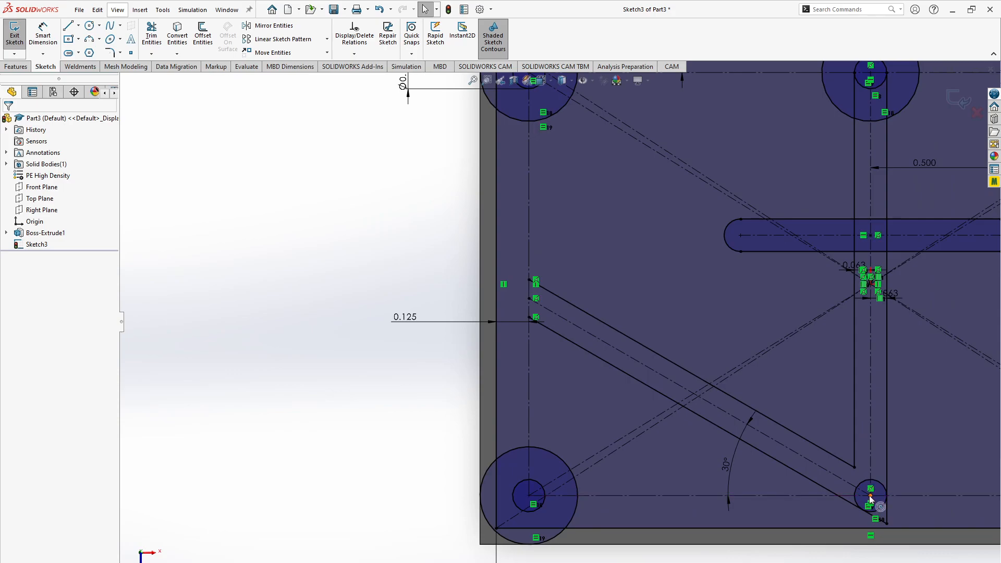
scroll(869, 508, up, 4)
scroll(740, 412, down, 2)
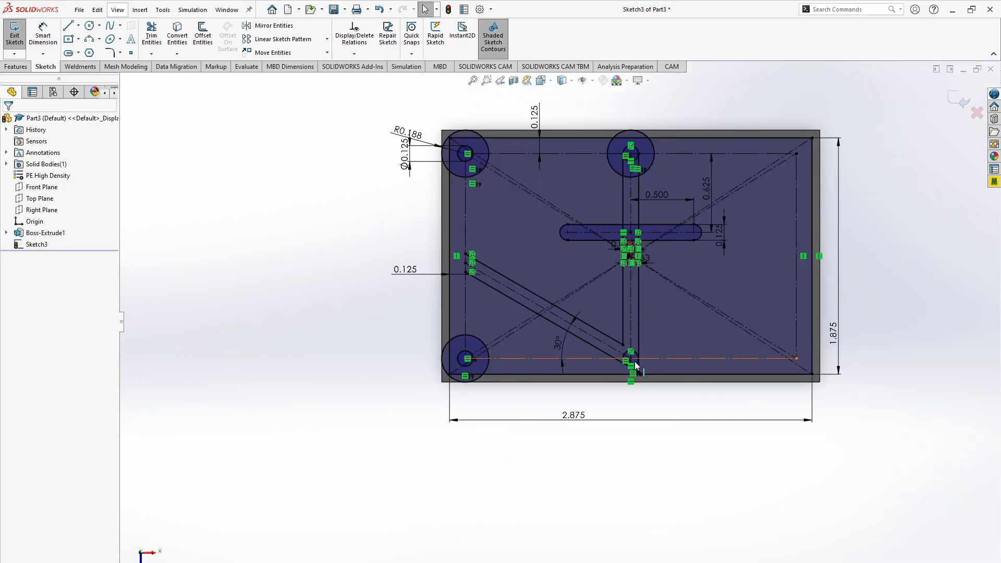
scroll(634, 362, down, 3)
scroll(634, 362, down, 3)
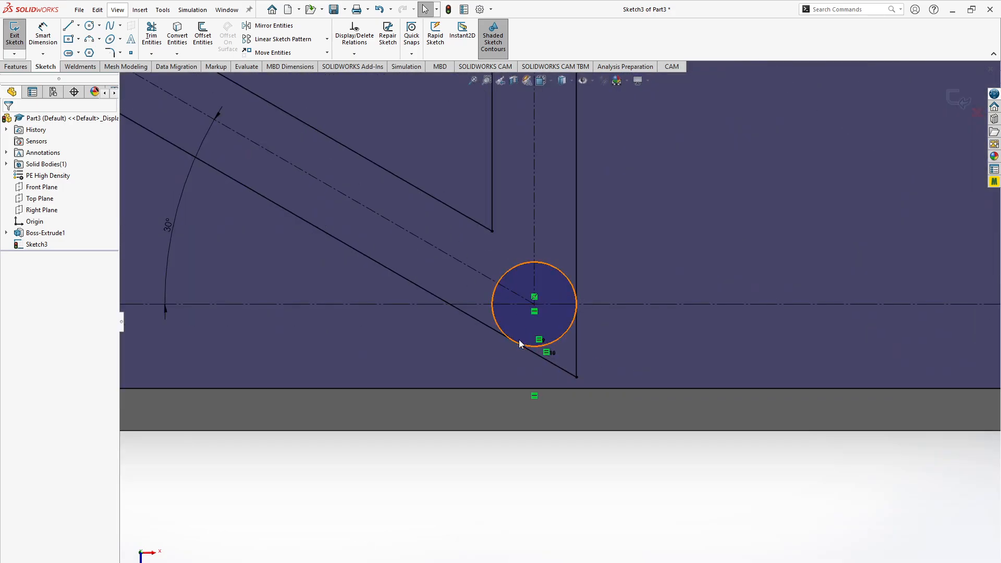
click(151, 32)
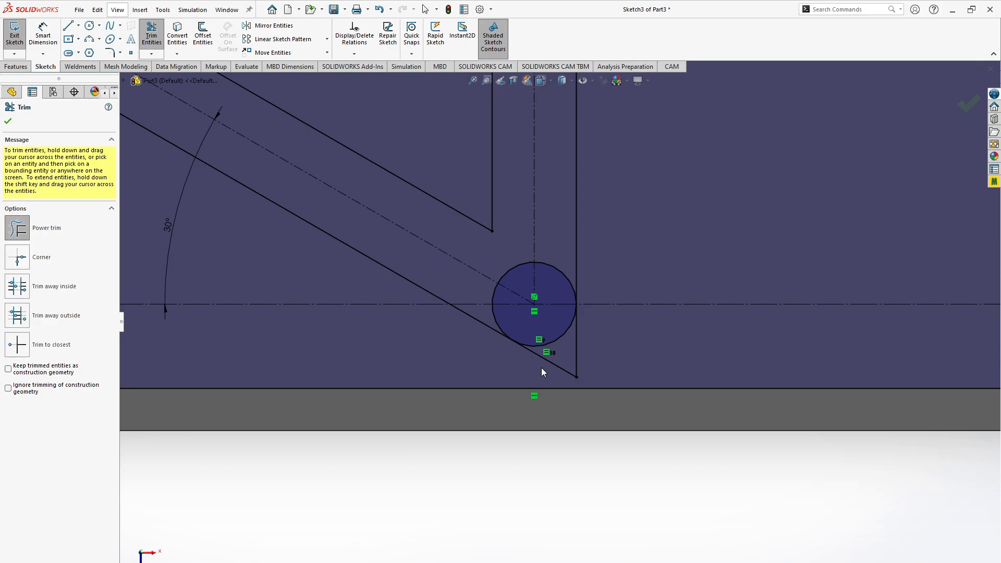
drag(542, 372, 563, 358)
- Undo the mistaken trim of the lower slanted web line's long portion and trim its end back to the horizontal centerline through the lower holes
drag(359, 287, 376, 261)
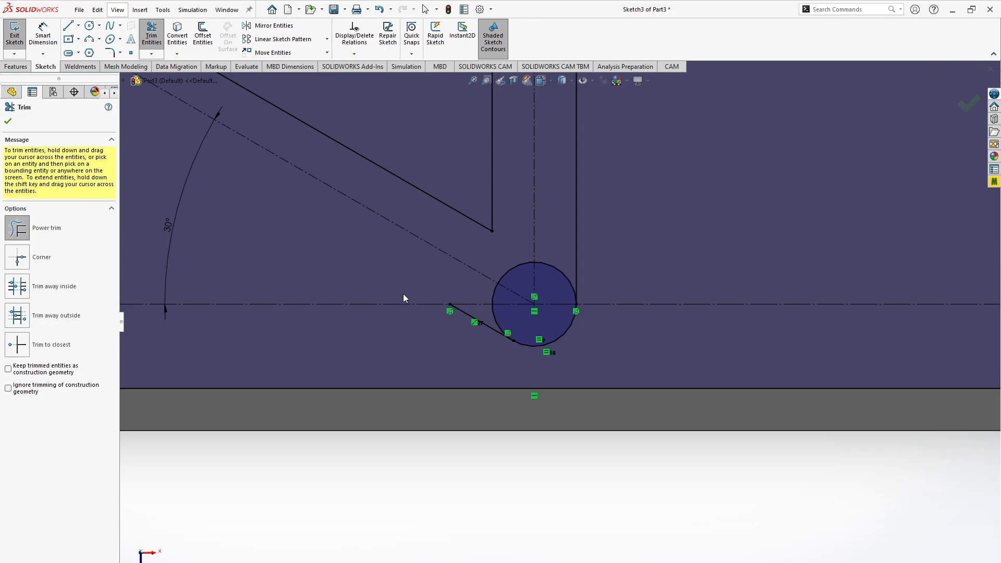
key(ctrl+z)
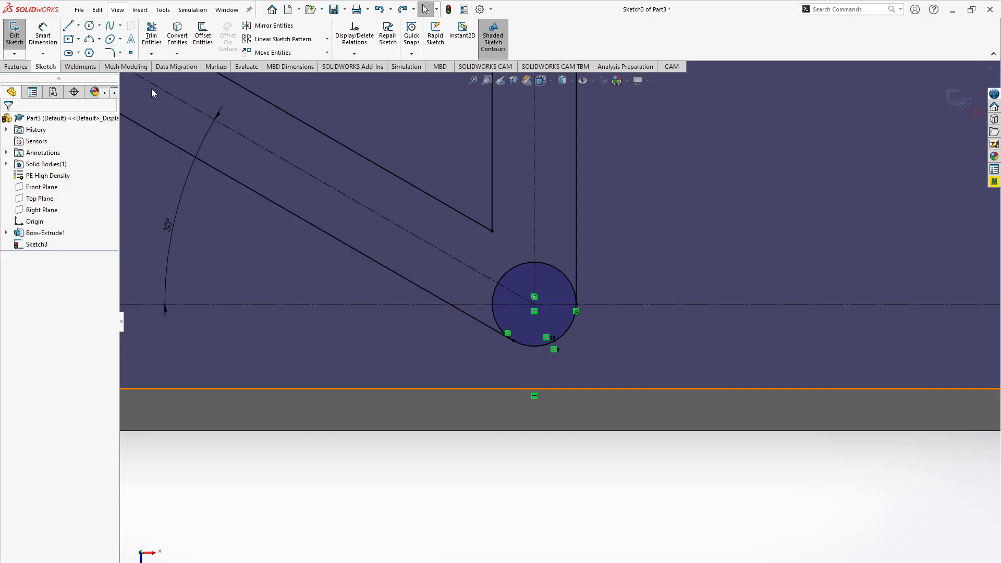
click(151, 34)
drag(461, 334, 481, 320)
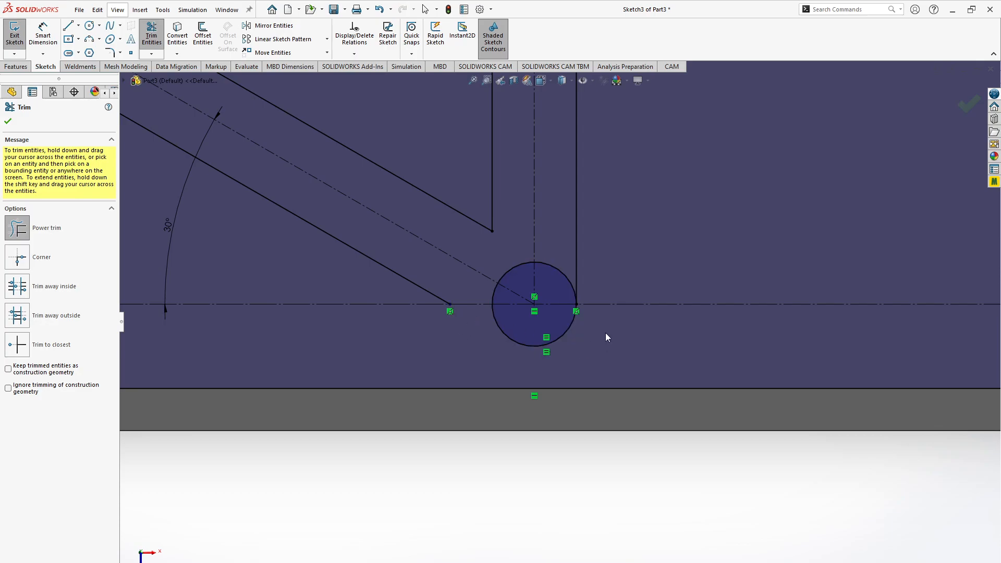
- Trim the large circles around the lower-left and upper-left holes to quarter arcs between the horizontal and vertical centerlines
scroll(458, 315, down, 3)
scroll(458, 315, up, 10)
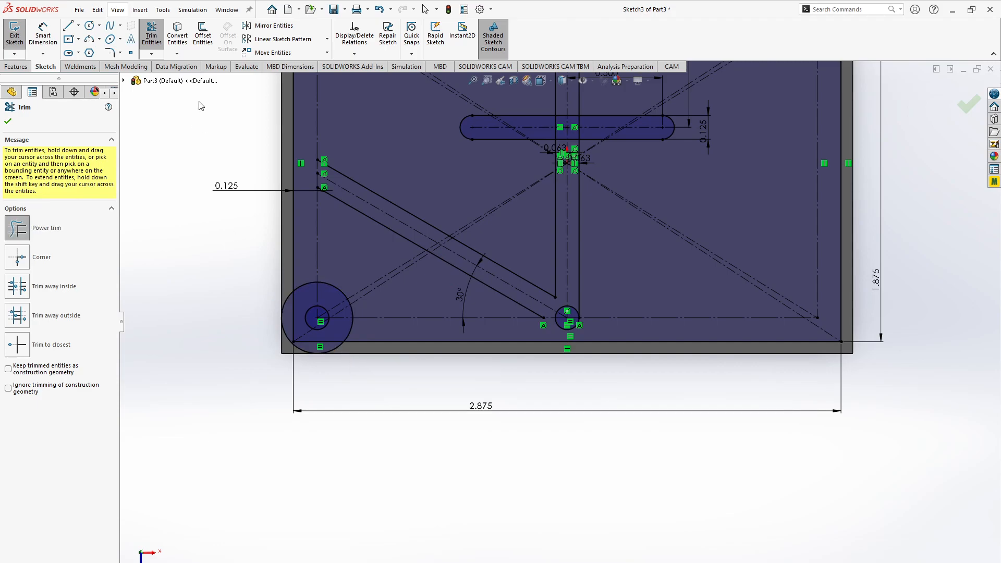
drag(324, 355, 319, 351)
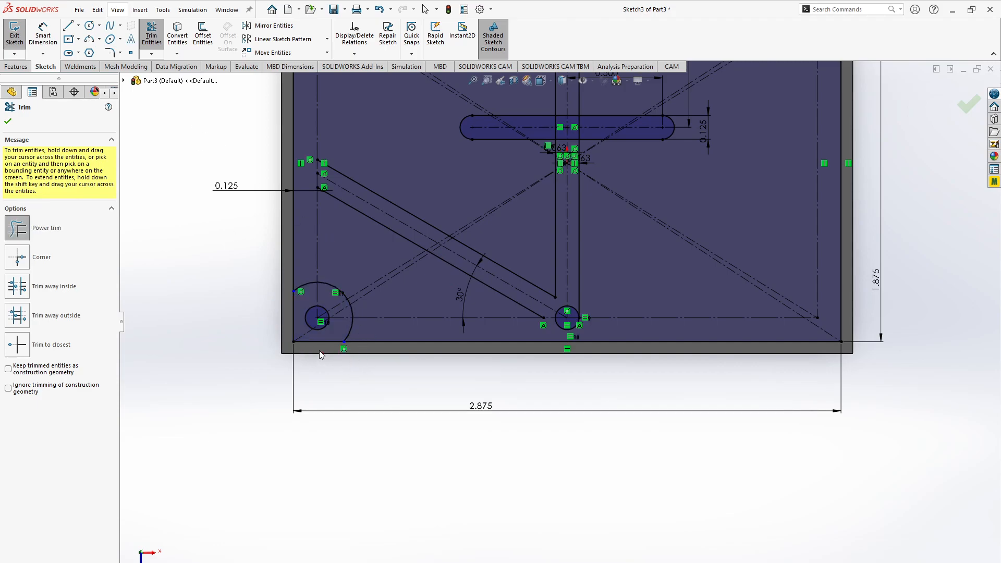
drag(367, 331, 346, 329)
mouse_move(315, 299)
mouse_down()
mouse_move(301, 270)
mouse_move(344, 300)
mouse_move(425, 114)
mouse_up()
scroll(426, 114, down, 8)
scroll(425, 114, up, 7)
mouse_move(399, 251)
mouse_down()
mouse_move(401, 234)
mouse_move(426, 272)
mouse_move(468, 203)
mouse_move(549, 196)
mouse_up()
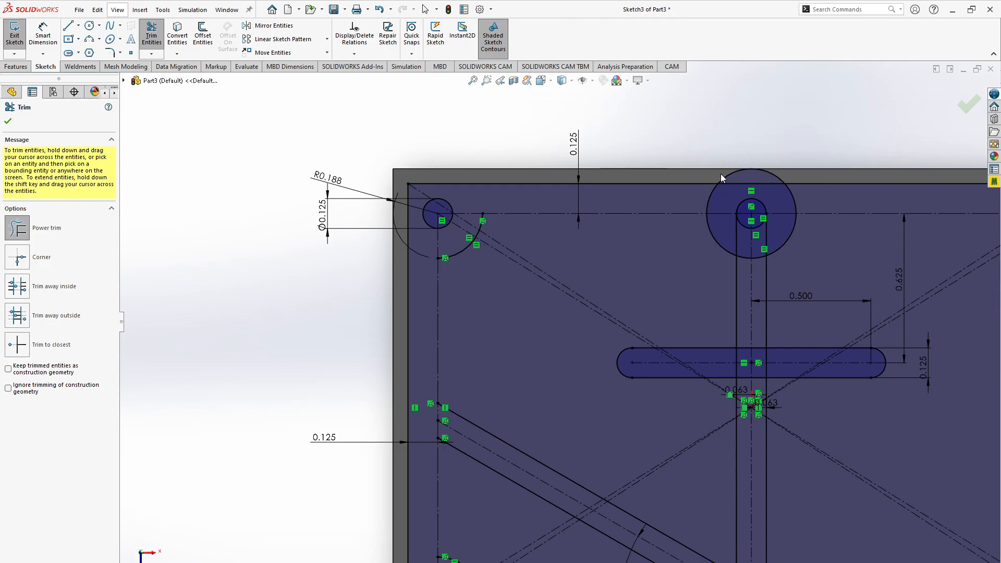
- Trim the large circle around the upper middle hole to its lower half and remove the vertical web line portions inside it
drag(726, 174, 726, 199)
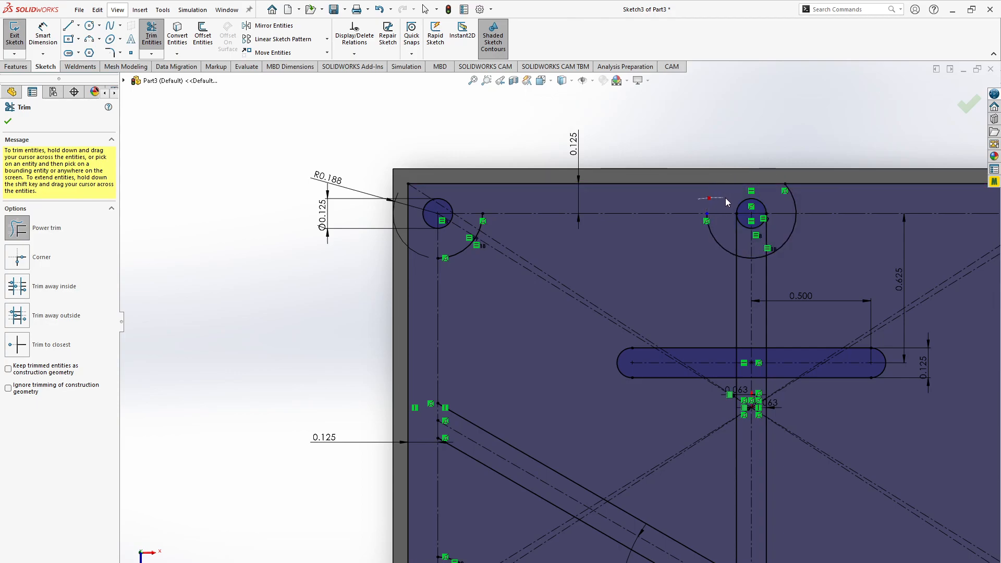
drag(790, 192, 793, 193)
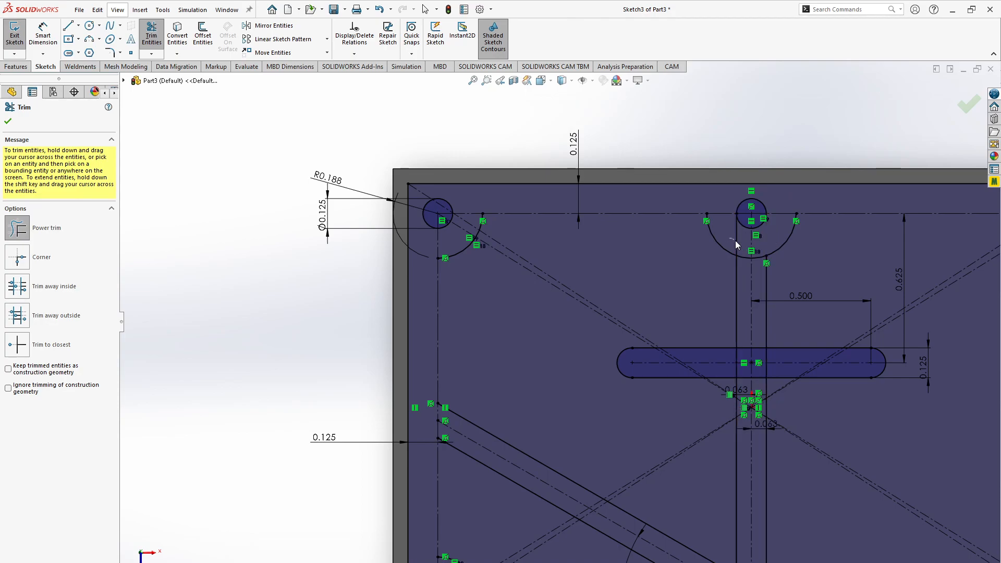
scroll(749, 336, down, 3)
key(f)
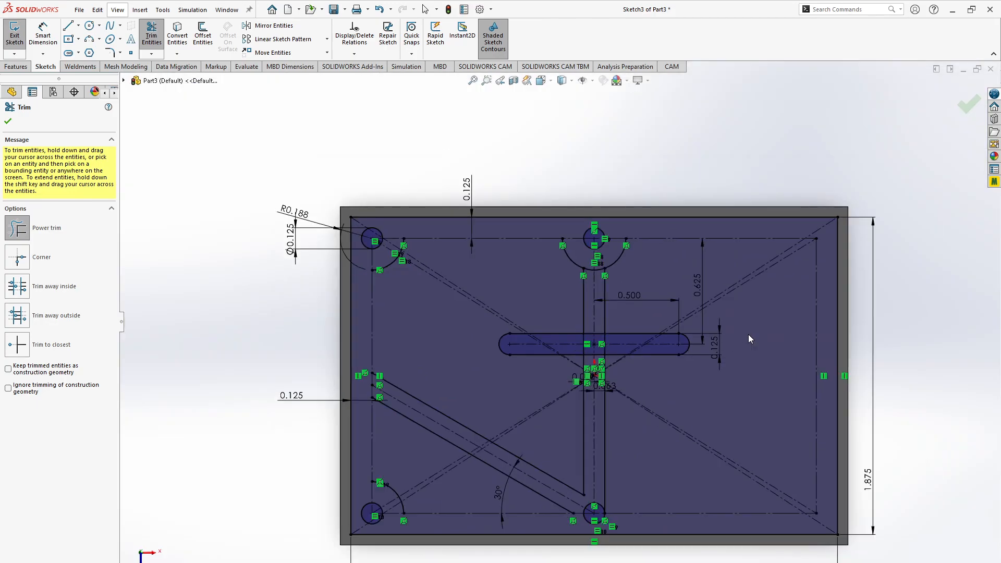
key(Escape)
- Check the browser drawing and draw the upper-left pocket's top line between the large arcs and its left line down to the upper slanted line
key(alt+Tab)
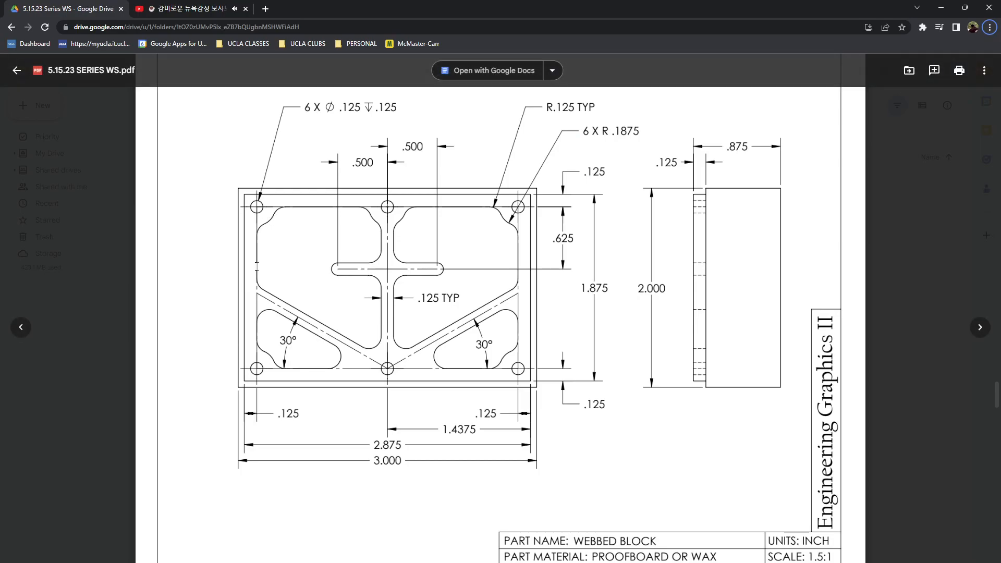
key(alt+Tab)
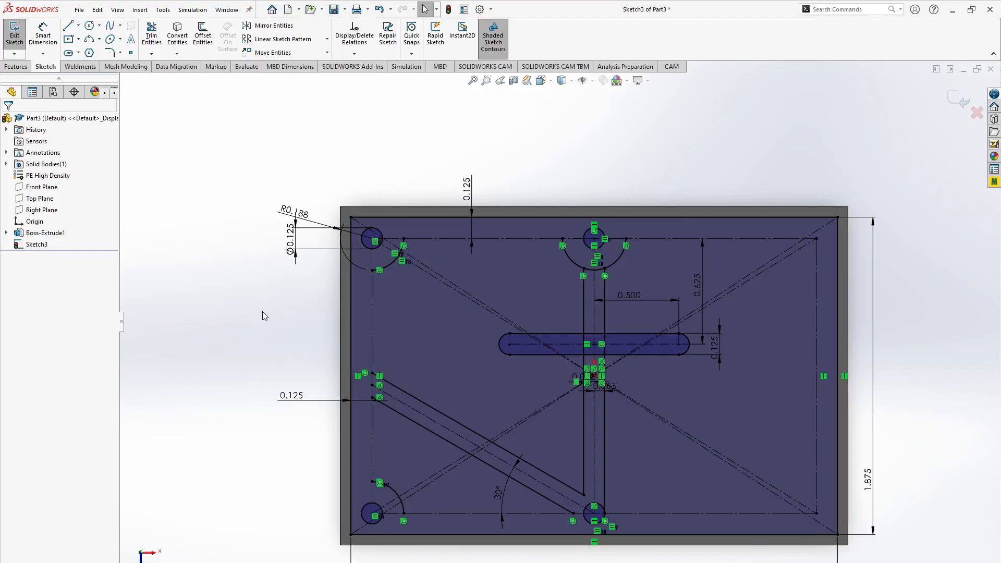
click(68, 25)
click(405, 239)
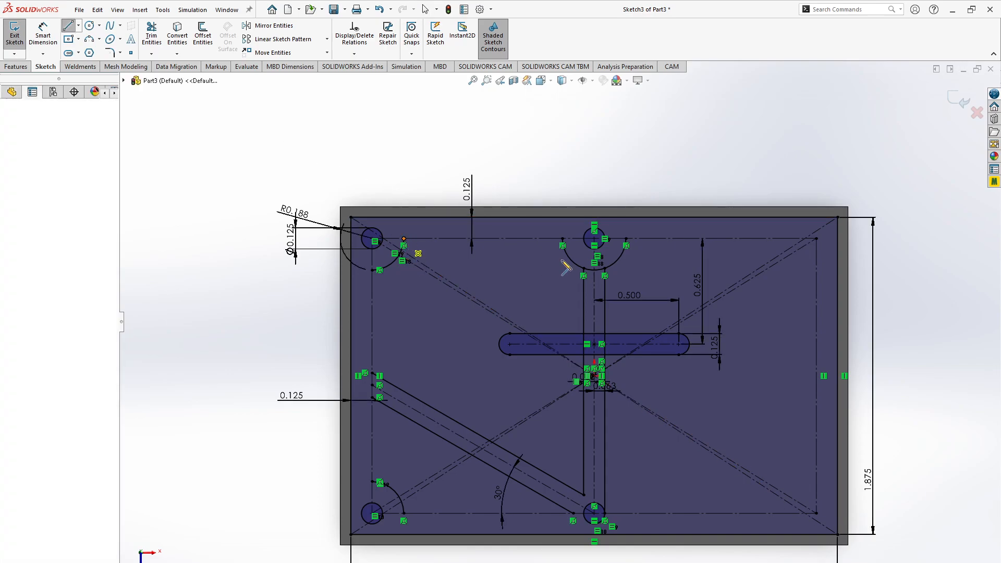
double_click(563, 239)
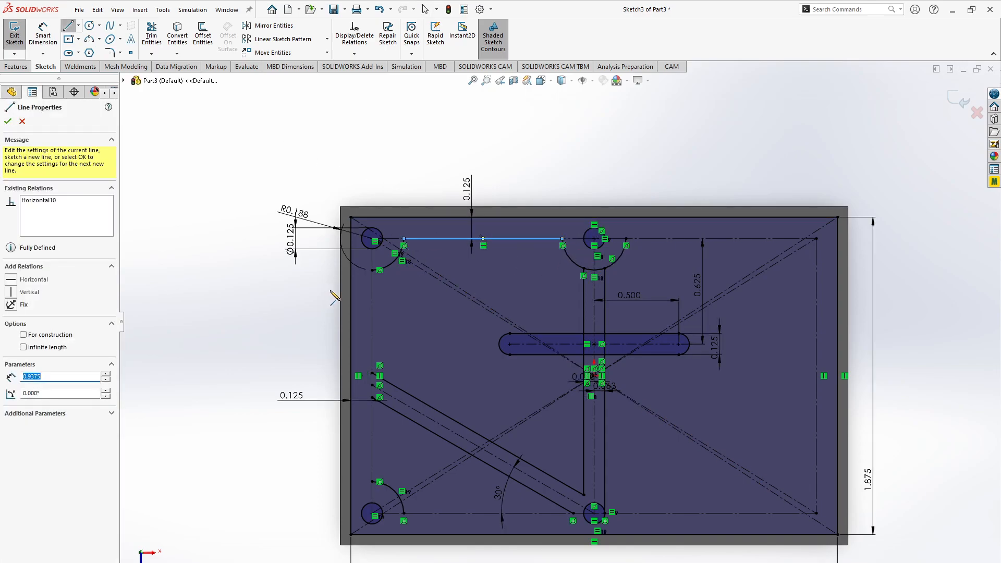
click(373, 270)
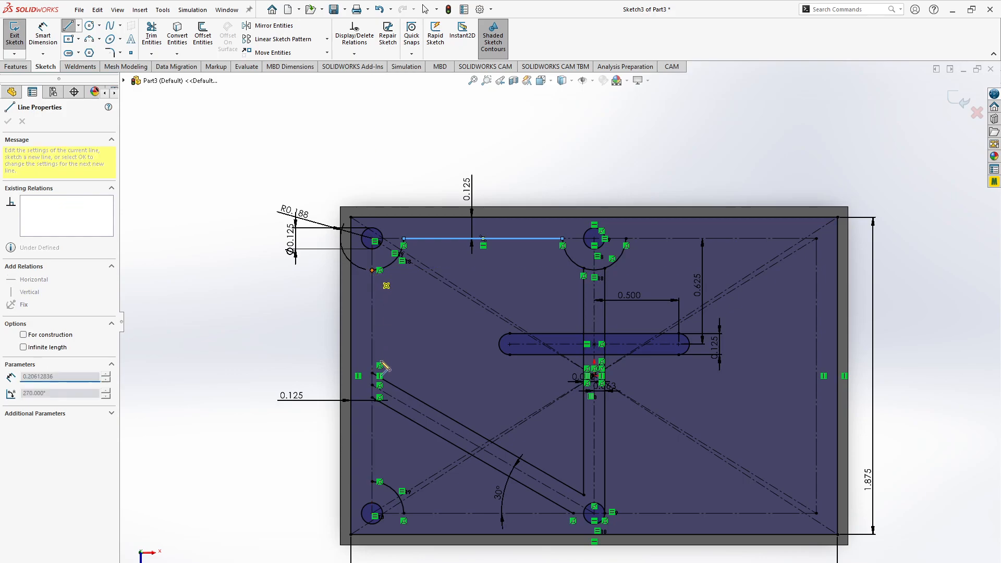
double_click(372, 373)
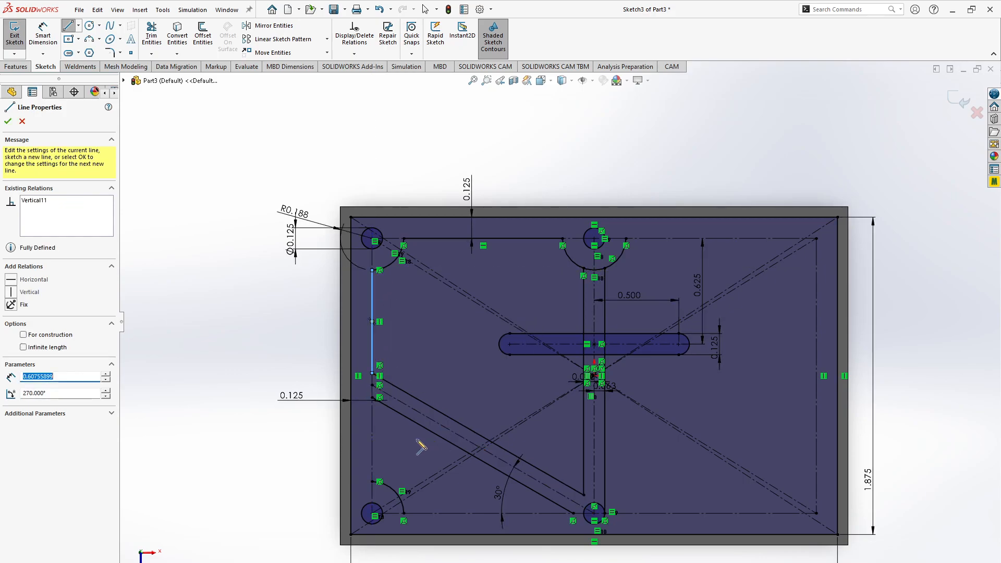
- Draw vertical and horizontal lines from the lower-left arc's ends to the lower slanted web line, closing the triangular pocket
click(372, 481)
double_click(372, 398)
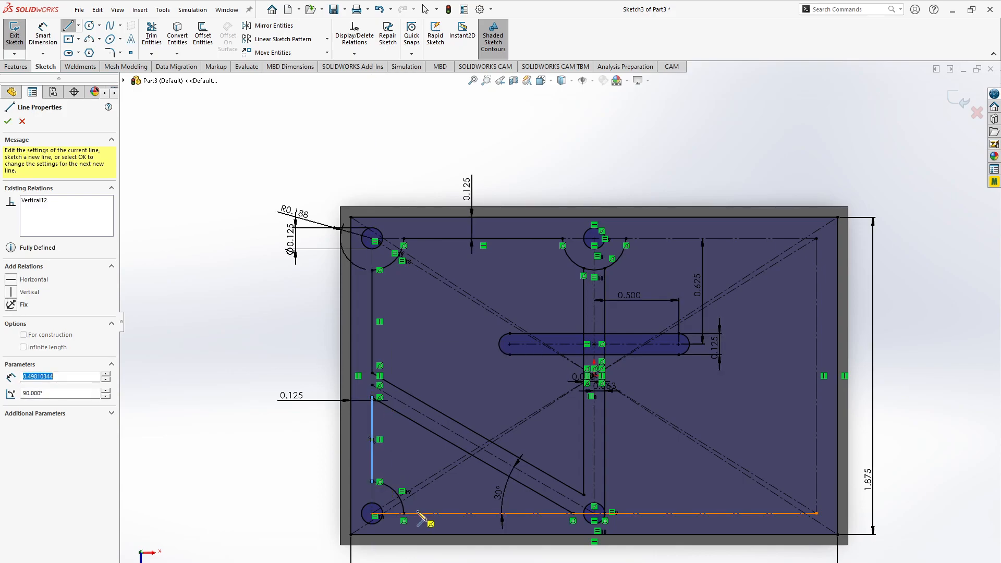
click(404, 514)
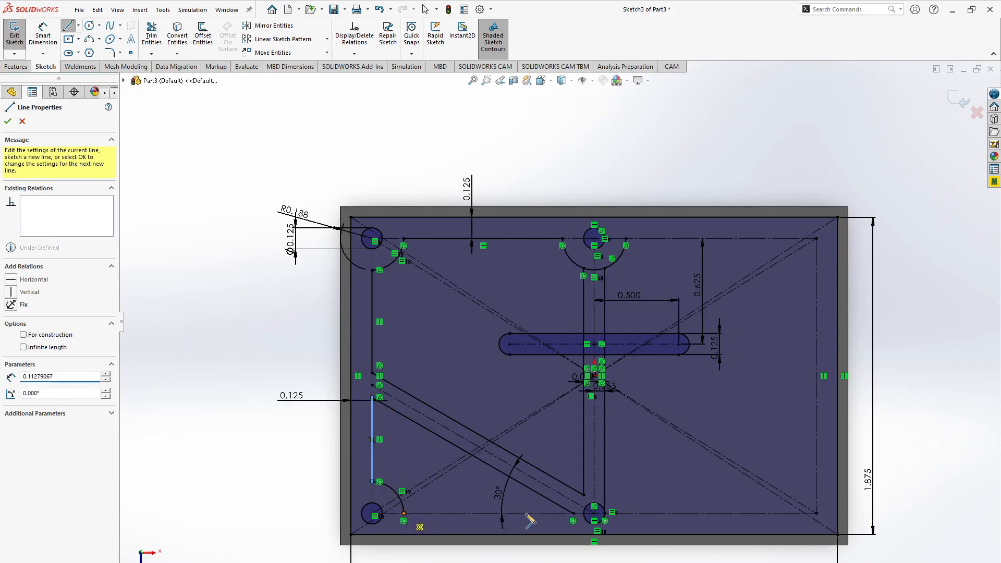
double_click(573, 514)
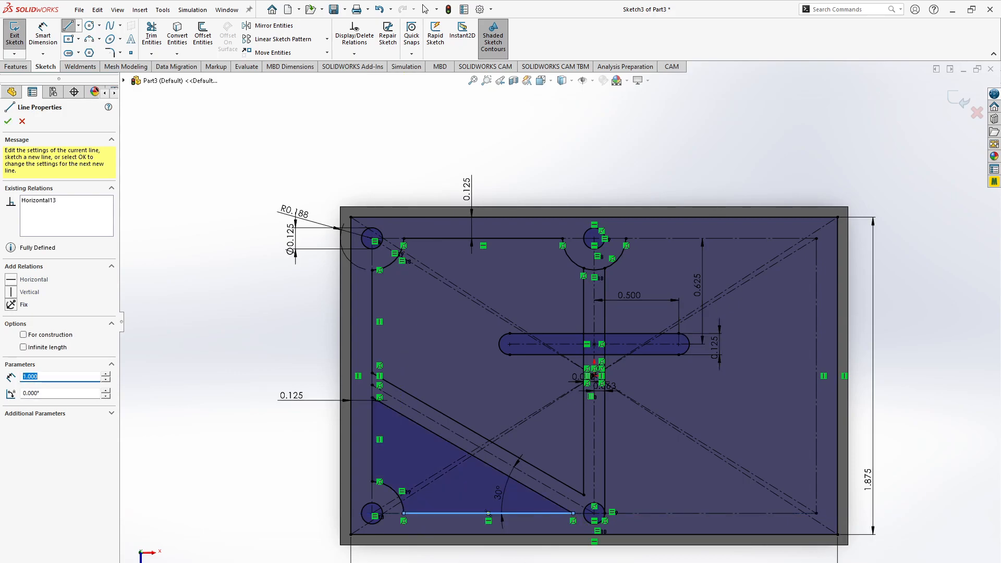
key(Escape)
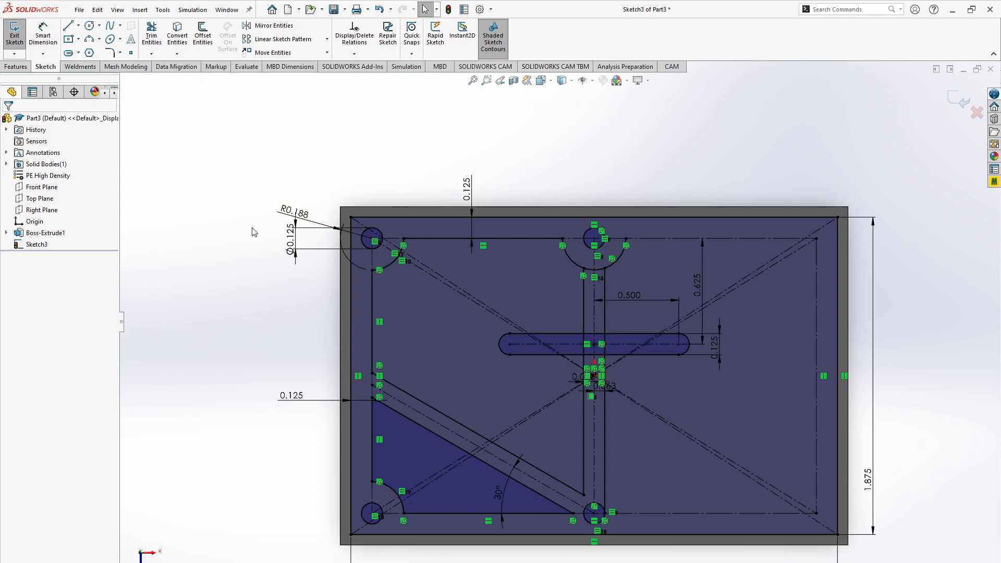
- Check the browser drawing and try to fillet five corners of the upper-left pocket outline with a 0.1 in radius
key(alt+Tab)
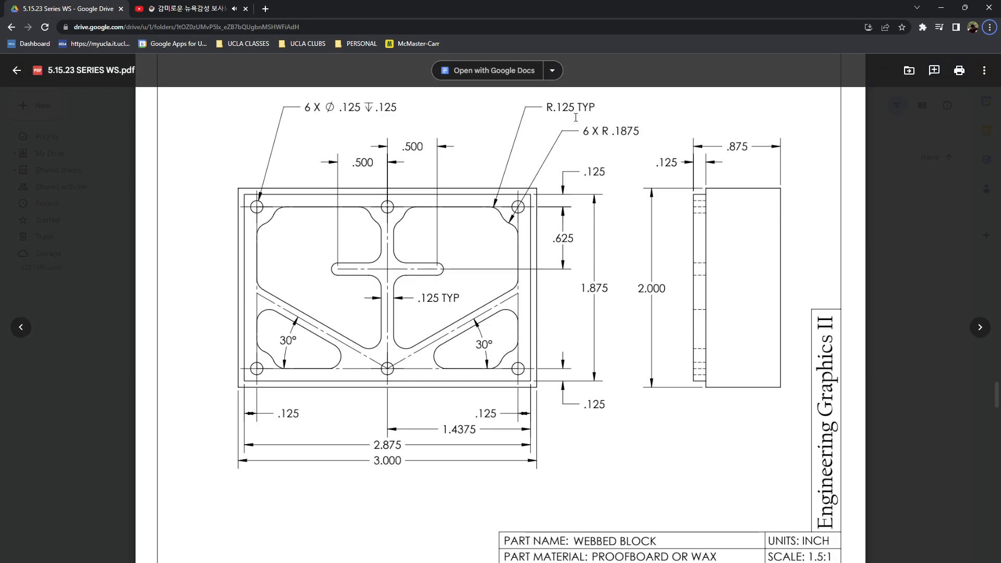
key(alt+Tab)
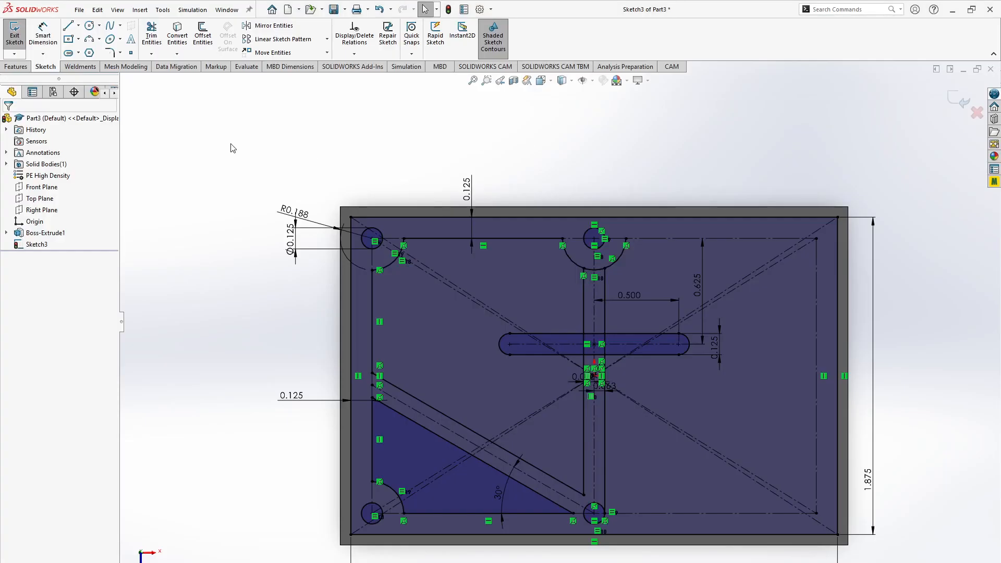
click(110, 54)
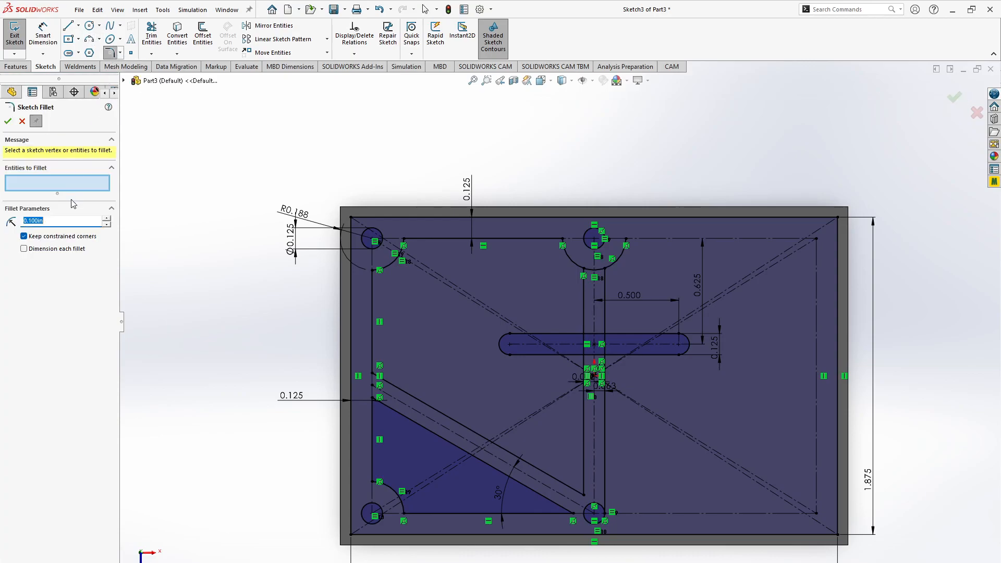
click(405, 241)
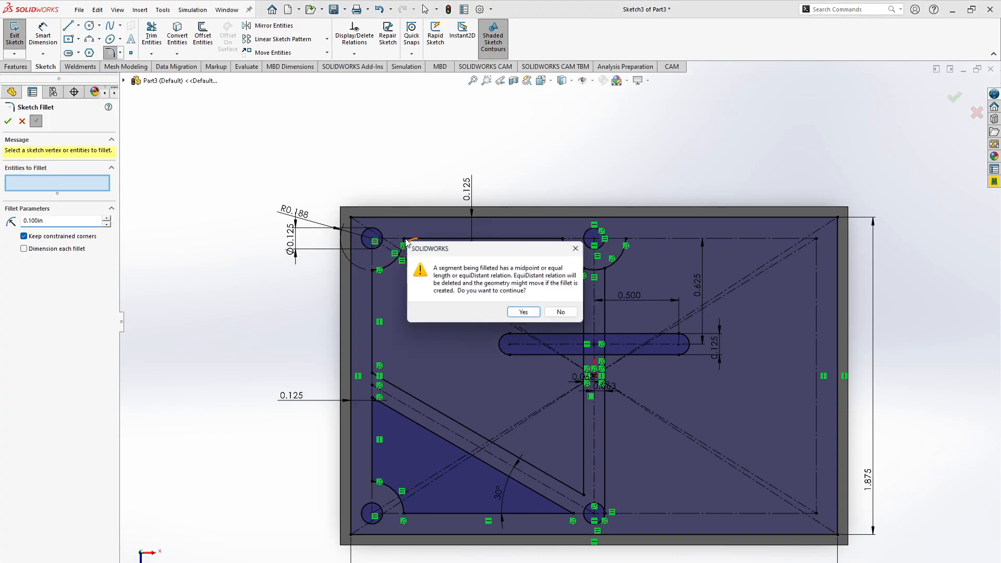
click(526, 314)
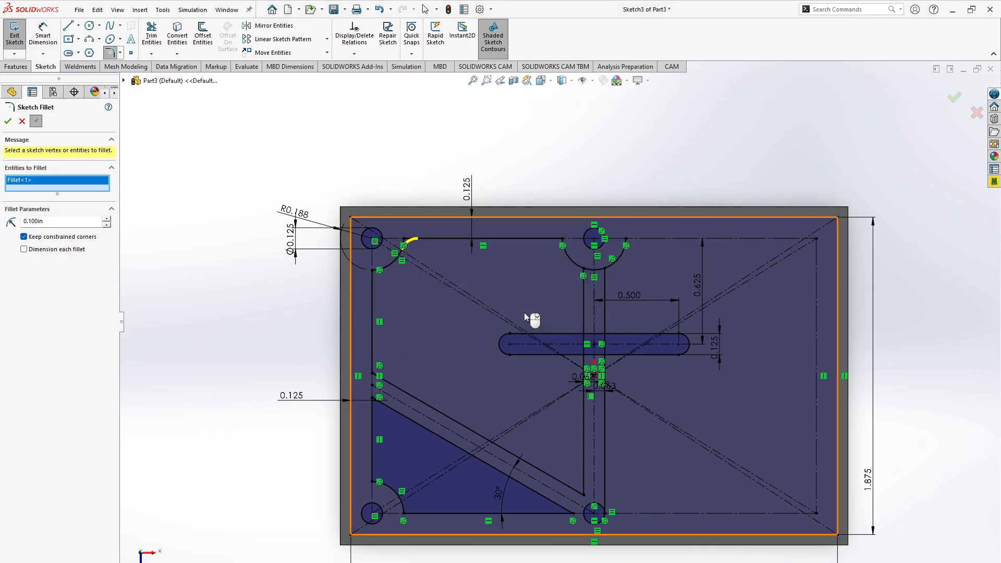
click(372, 271)
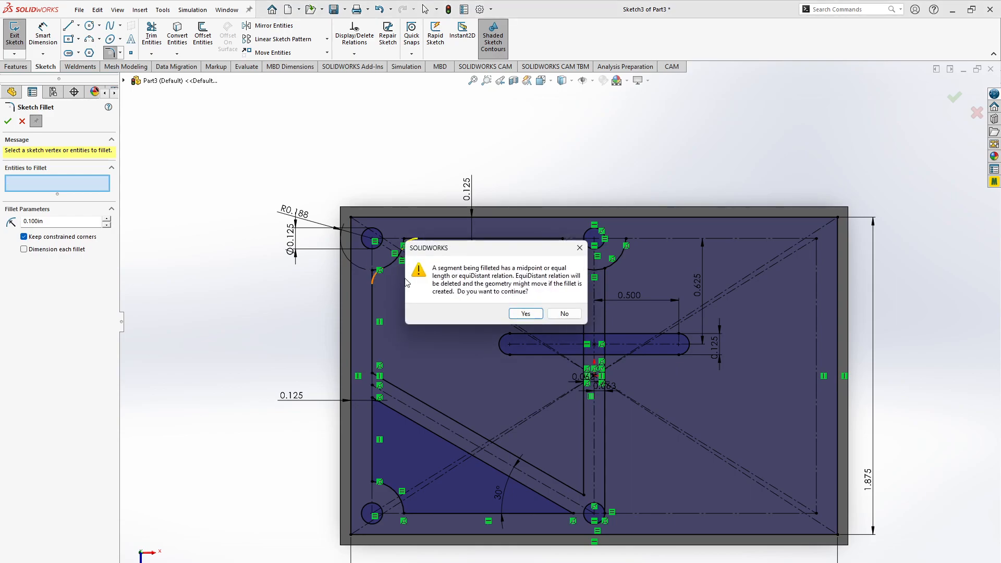
click(521, 314)
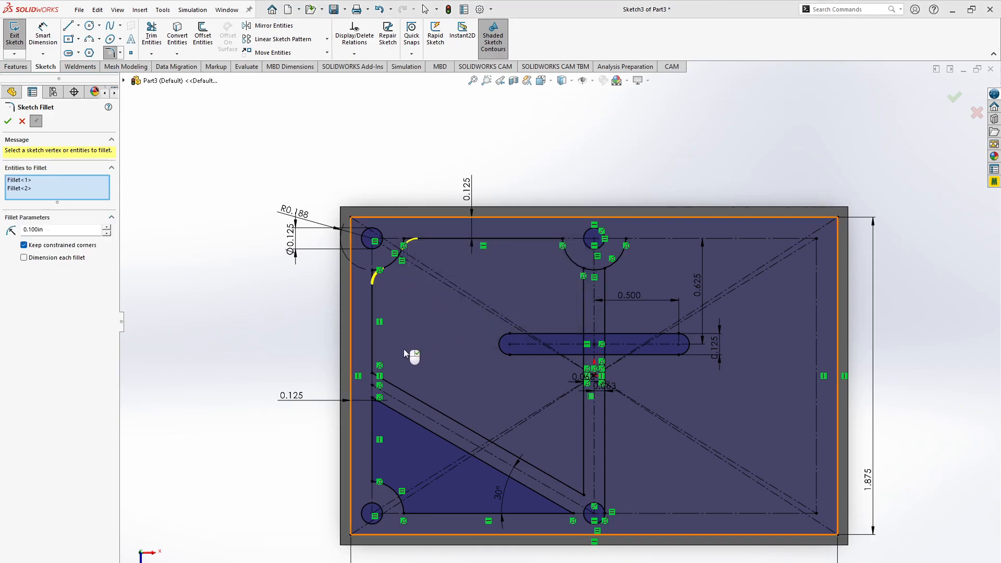
click(373, 374)
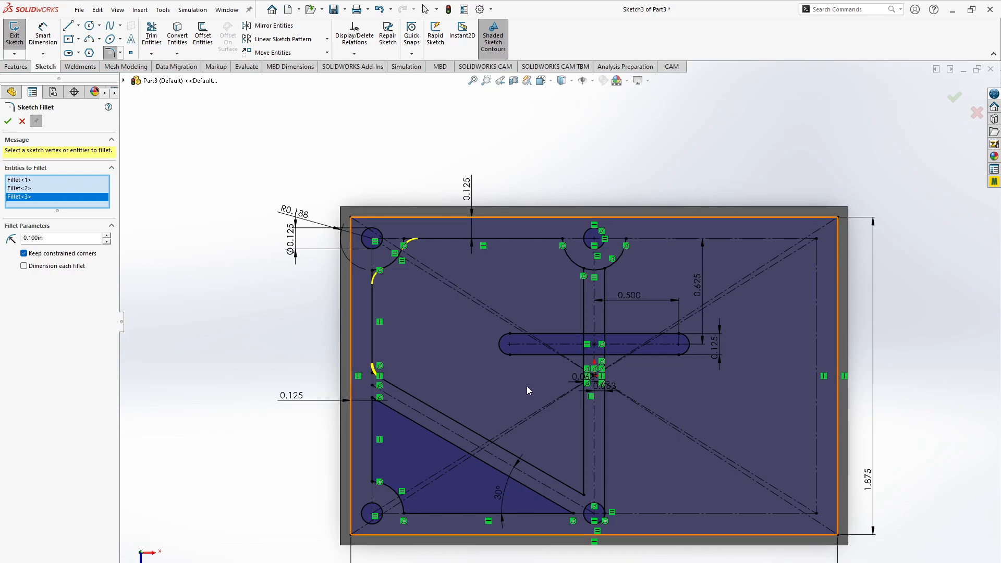
click(583, 495)
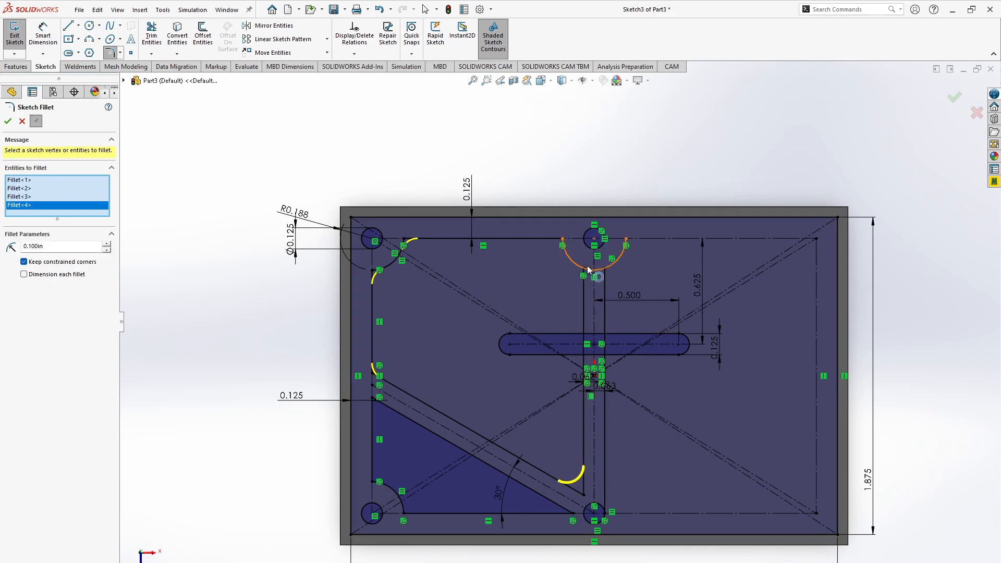
click(561, 244)
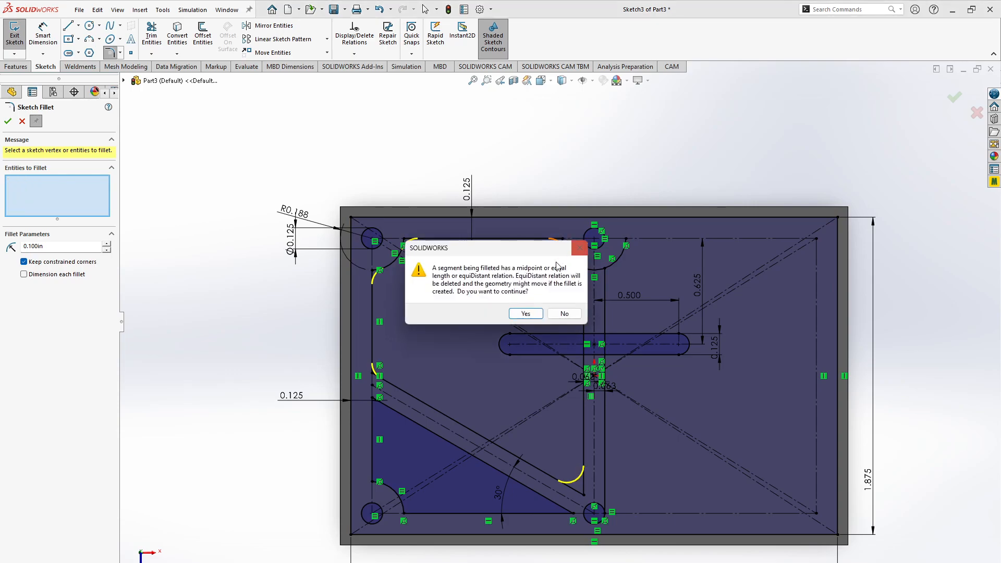
click(525, 314)
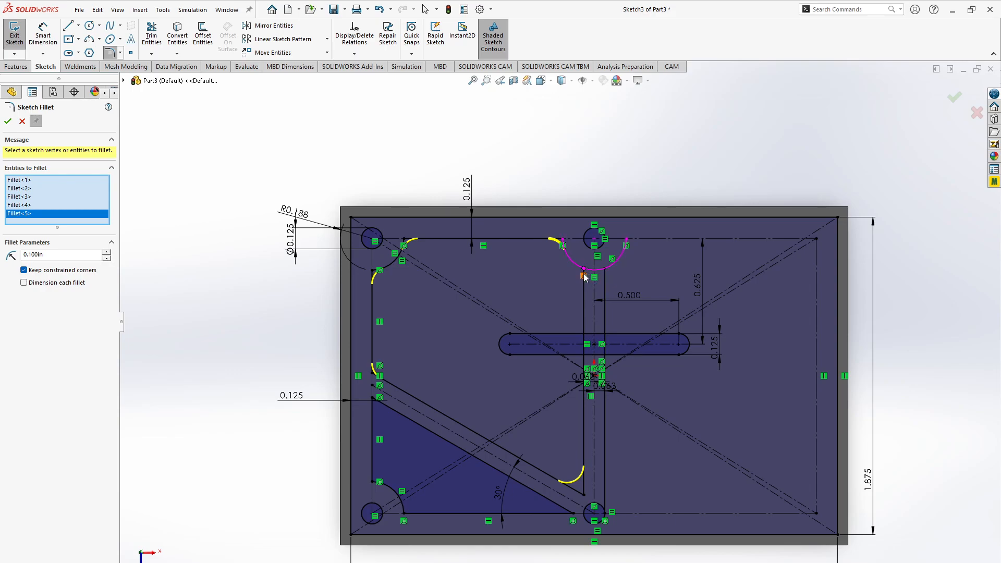
- Try to fillet the corner where the left vertical web line meets the upper middle arc, and cancel the Sketch Fillet
scroll(584, 273, up, 10)
scroll(557, 340, down, 10)
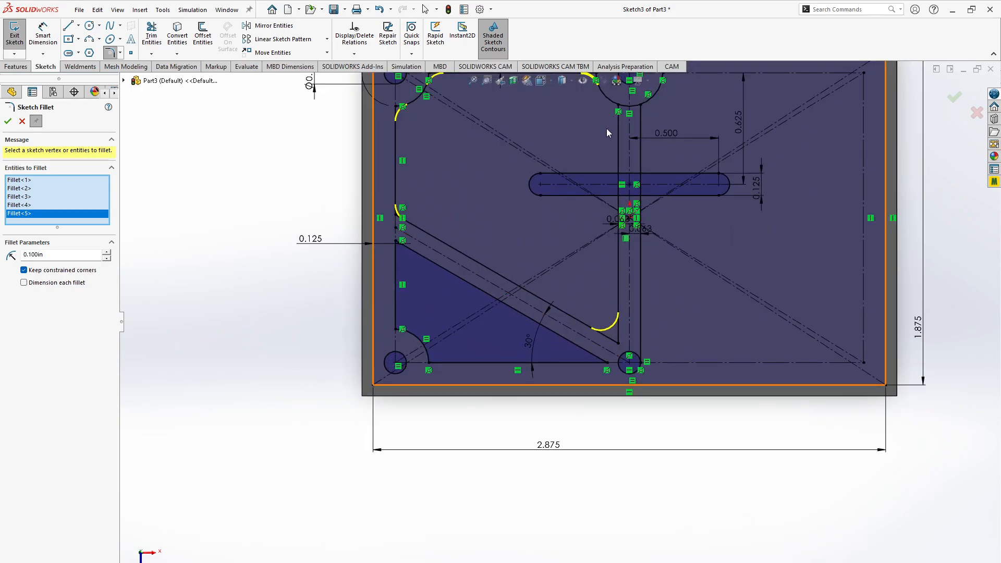
scroll(612, 146, down, 5)
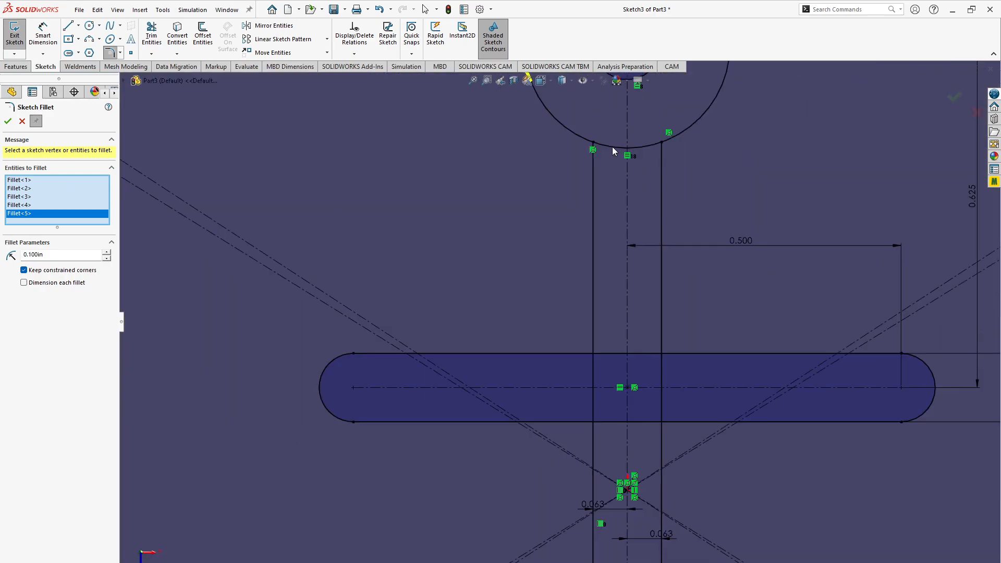
scroll(612, 146, up, 8)
scroll(563, 302, up, 4)
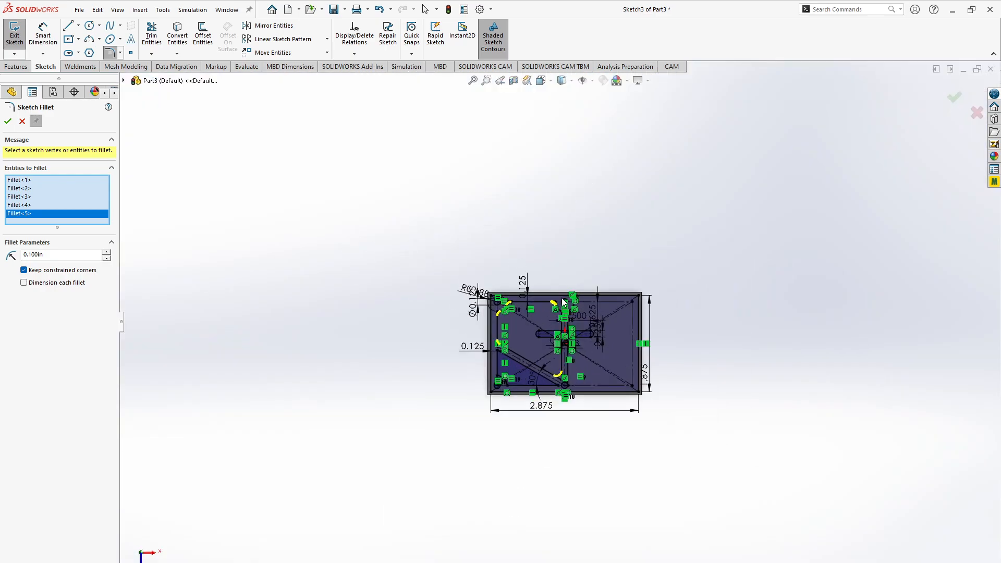
scroll(563, 302, down, 6)
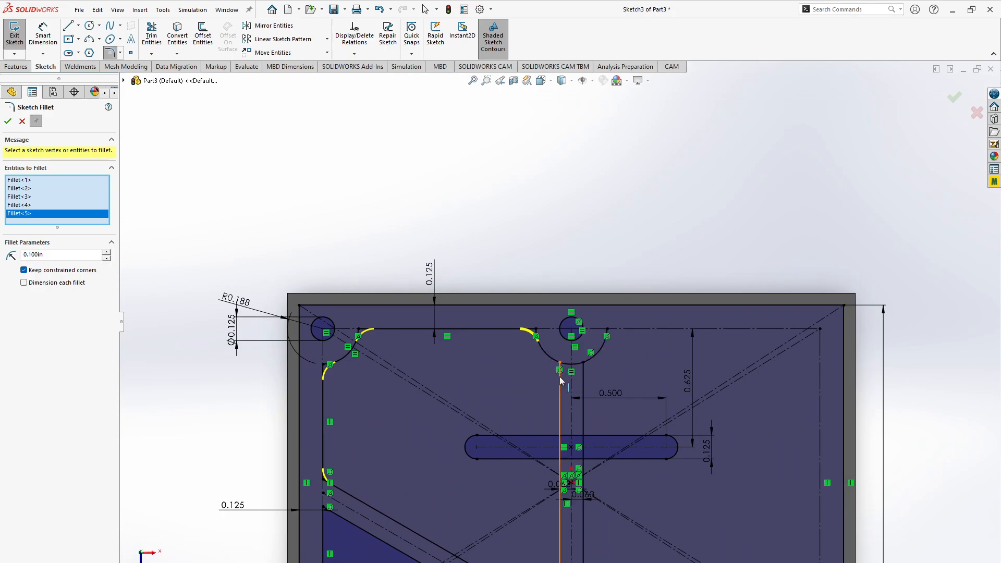
click(560, 377)
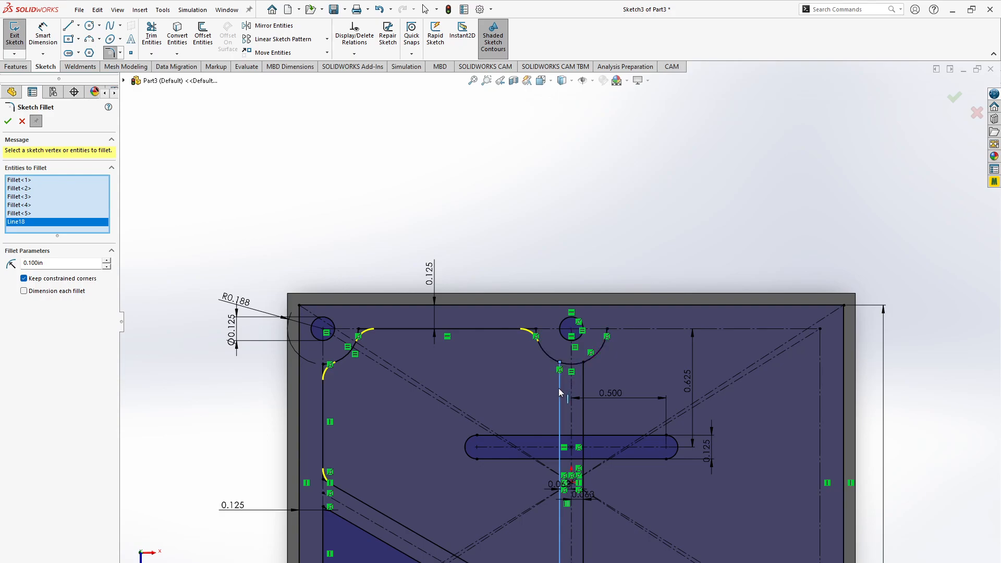
click(559, 388)
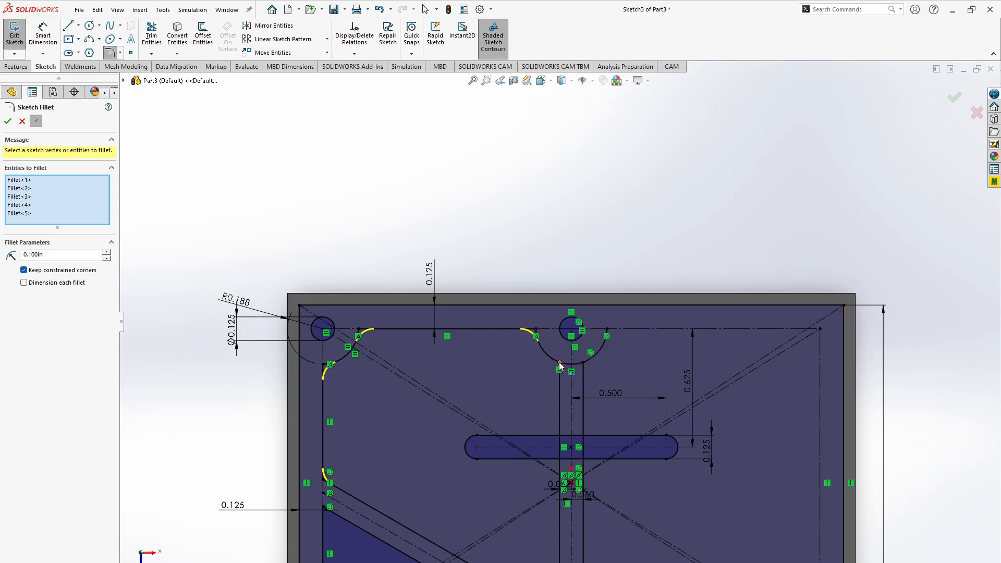
scroll(560, 366, up, 2)
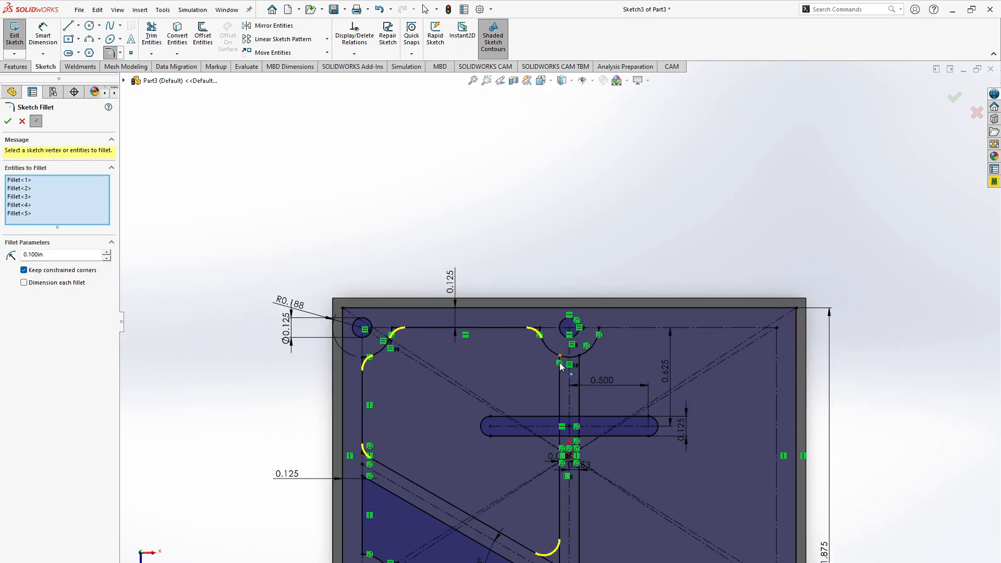
scroll(561, 367, down, 5)
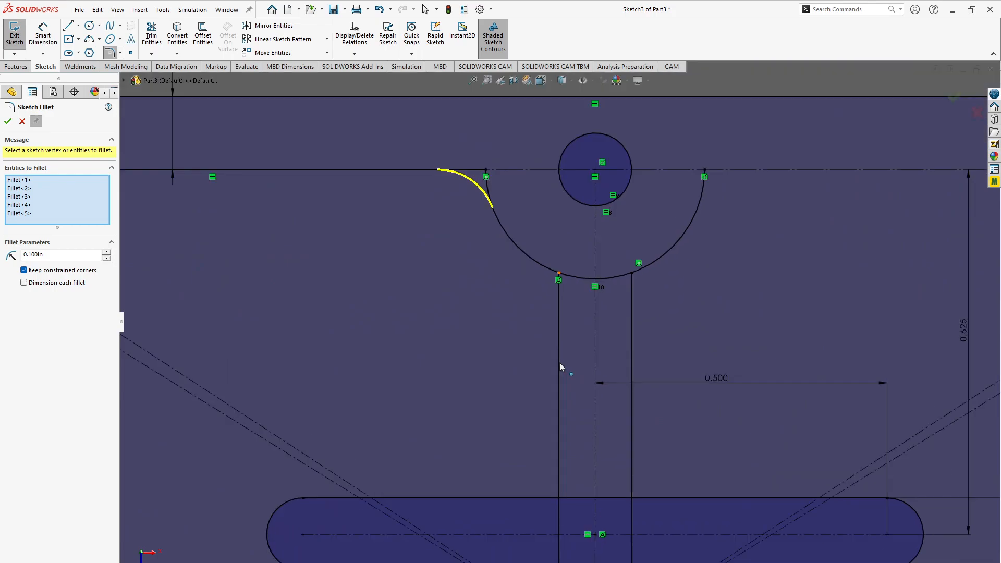
click(553, 273)
click(559, 276)
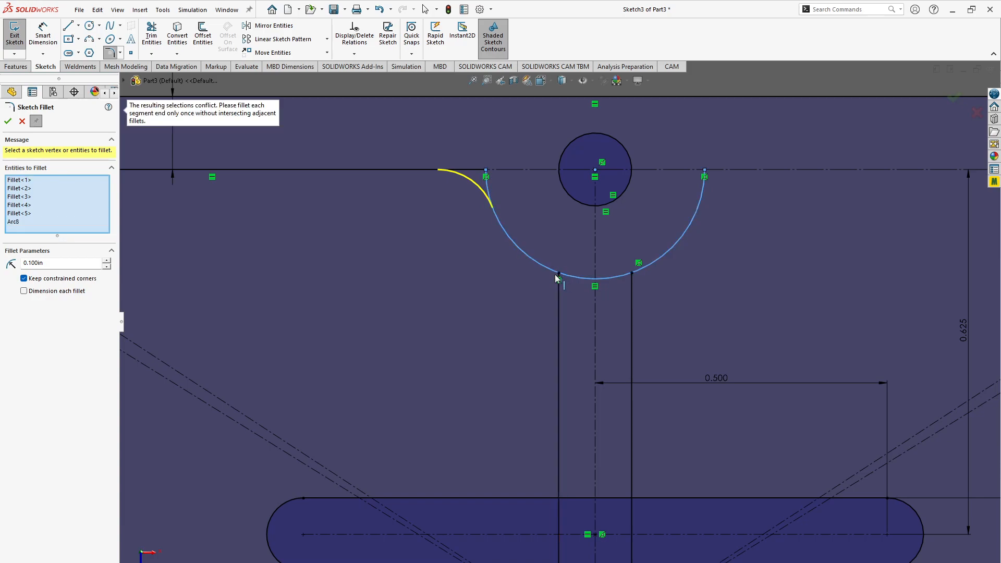
click(551, 273)
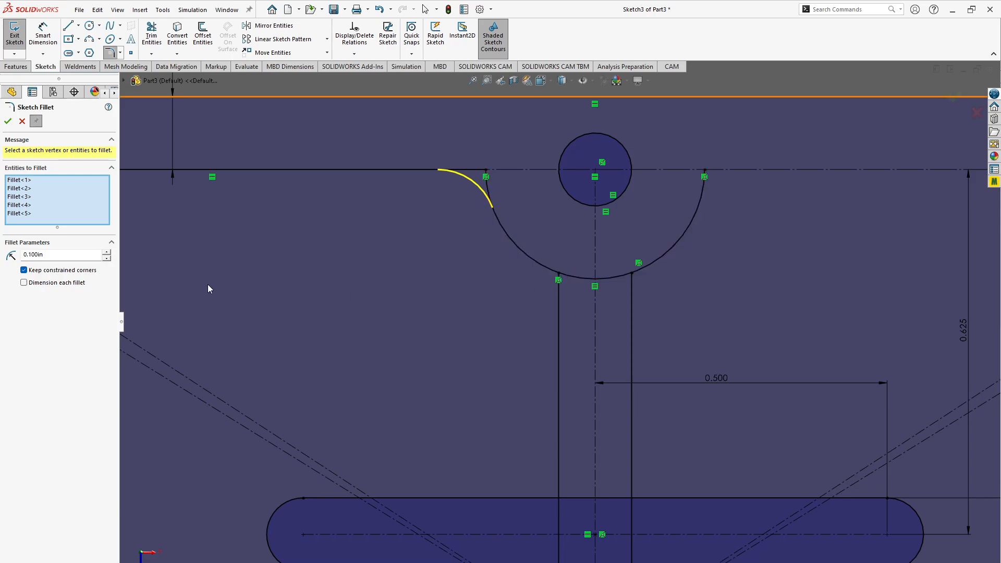
click(40, 215)
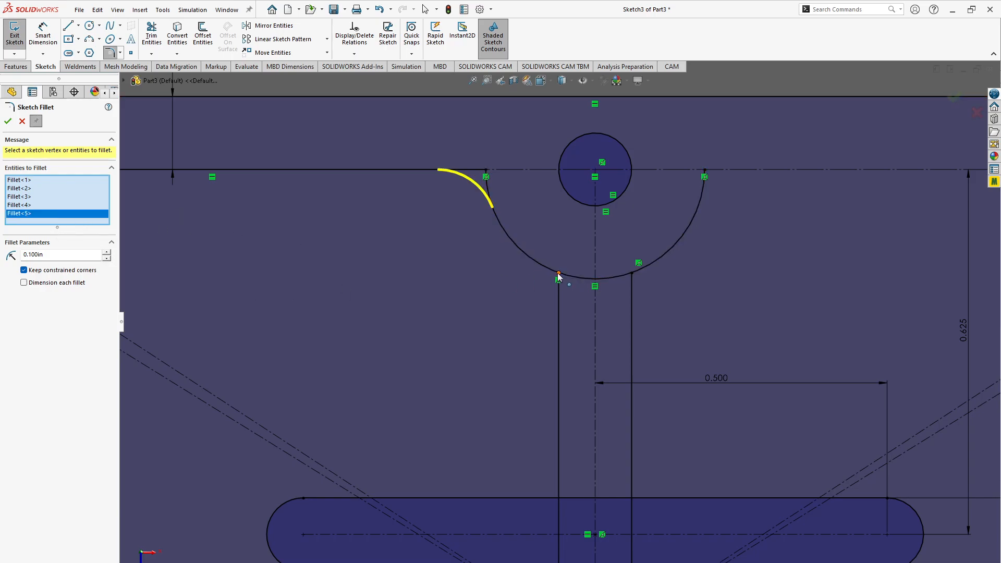
scroll(523, 319, down, 3)
scroll(523, 319, up, 4)
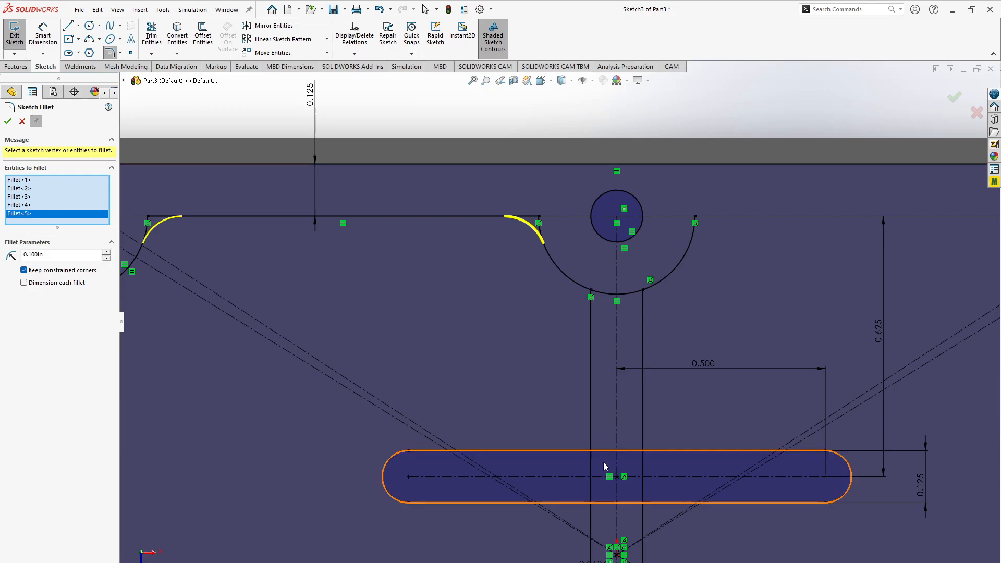
key(Escape)
key(Escape)
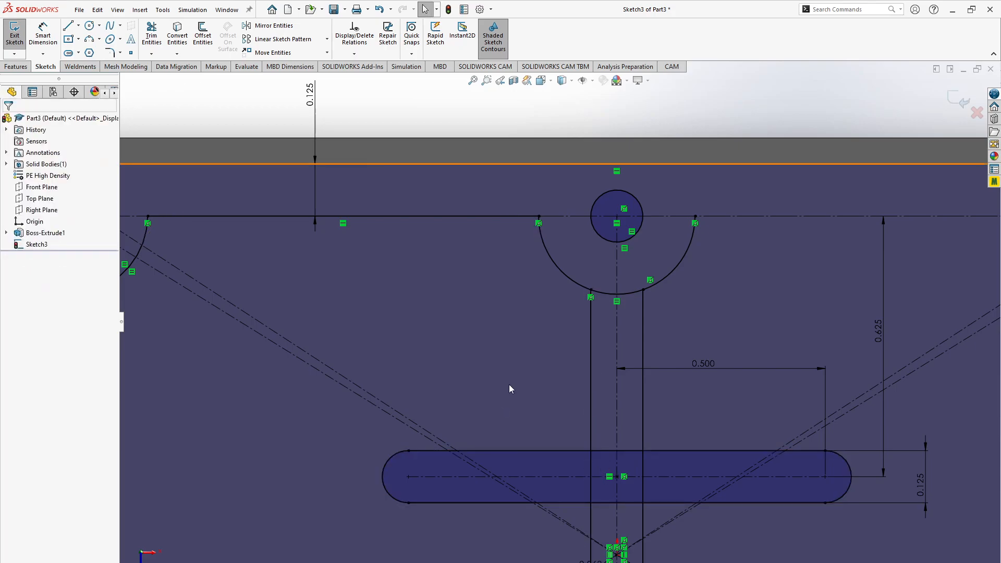
- Trim away the portions of both vertical web lines that cross the inside of the horizontal slot
scroll(510, 385, down, 5)
scroll(510, 385, up, 7)
scroll(511, 389, up, 1)
click(152, 34)
mouse_move(596, 374)
mouse_down()
mouse_move(607, 378)
mouse_move(596, 397)
mouse_move(603, 388)
mouse_up()
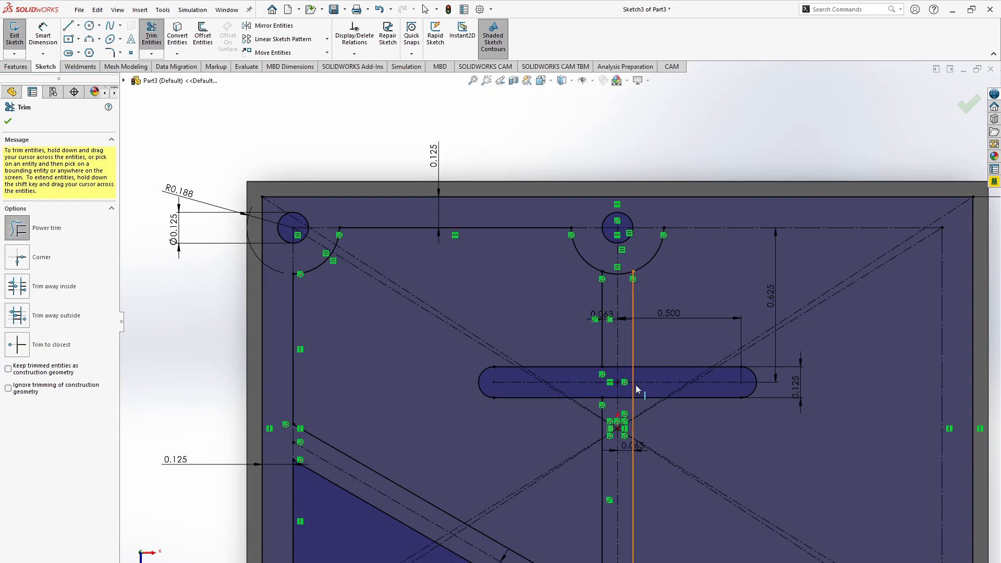
drag(628, 389, 639, 374)
key(Escape)
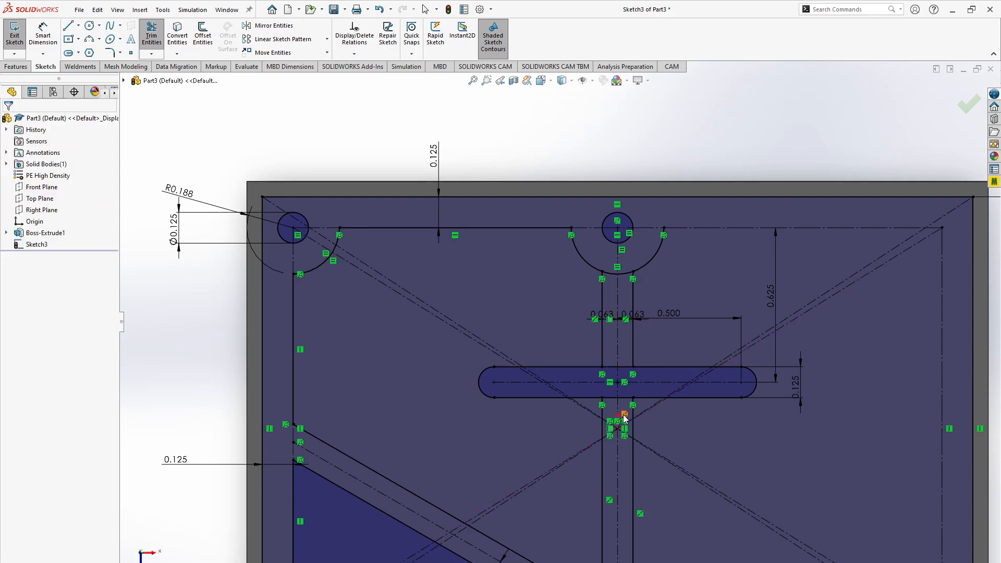
click(112, 55)
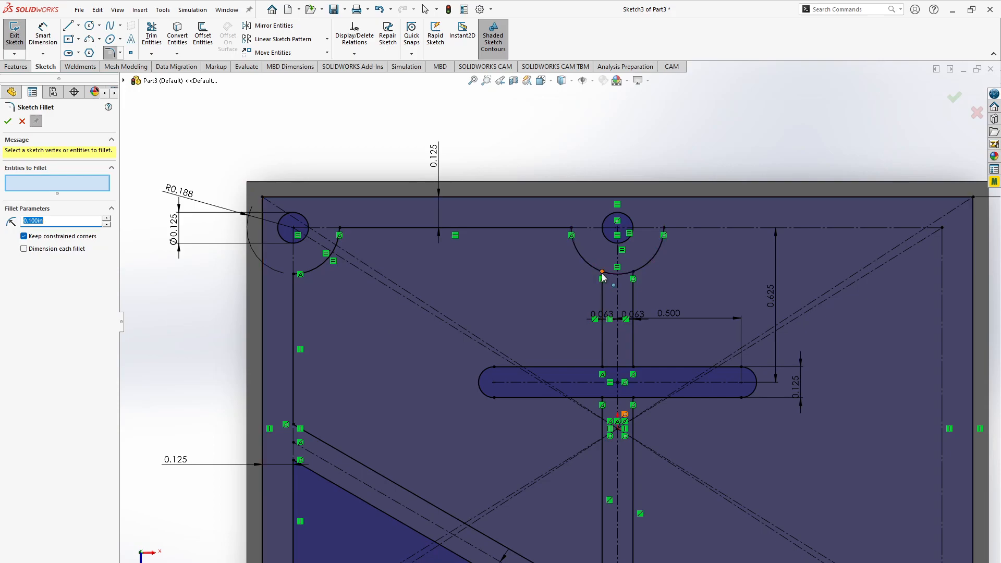
click(62, 187)
key(Escape)
scroll(567, 342, down, 10)
scroll(566, 342, up, 6)
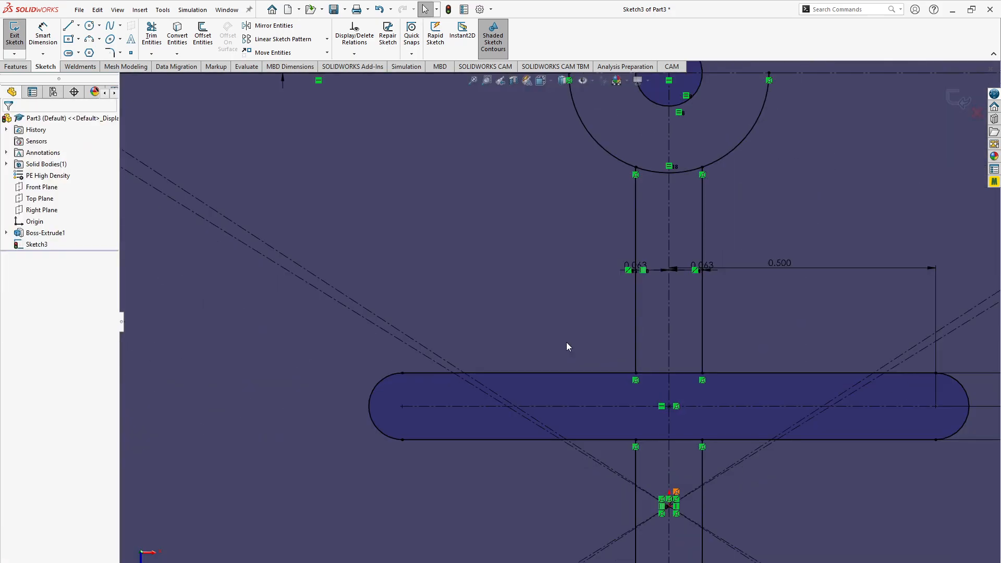
scroll(568, 347, up, 6)
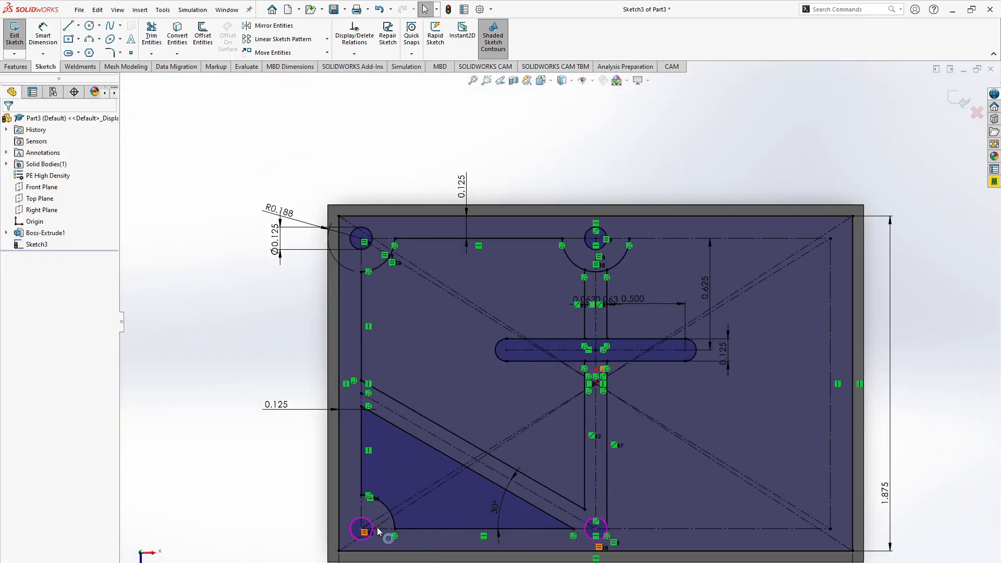
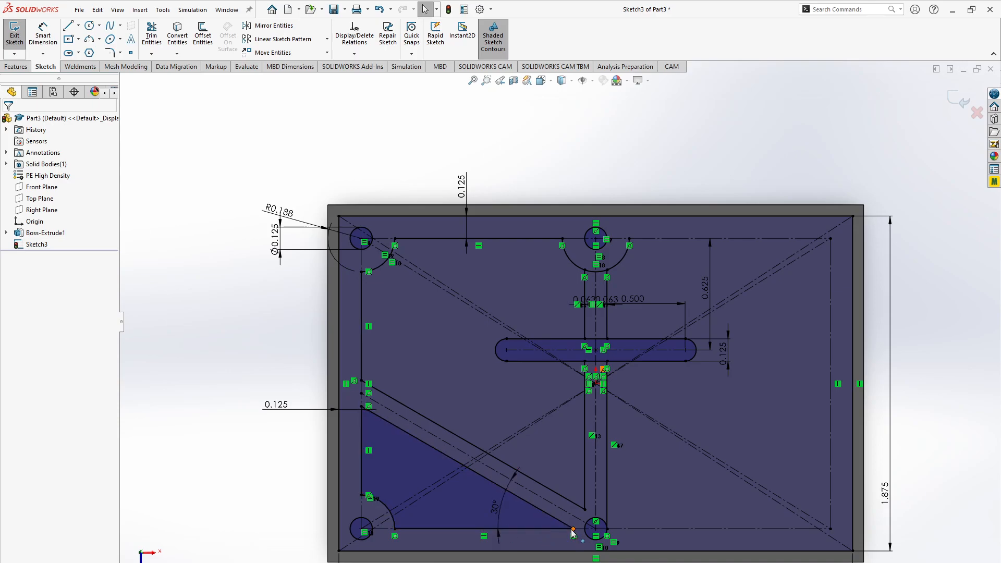
- Fillet the four corners of the lower-left triangular pocket outline with a 0.125 in radius, checking the radius against the browser drawing
click(109, 52)
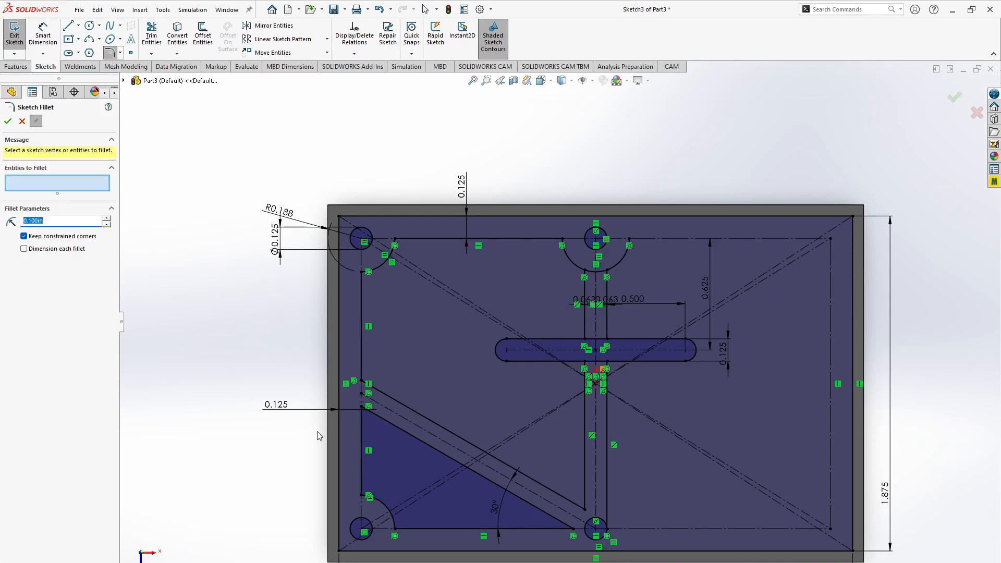
click(362, 409)
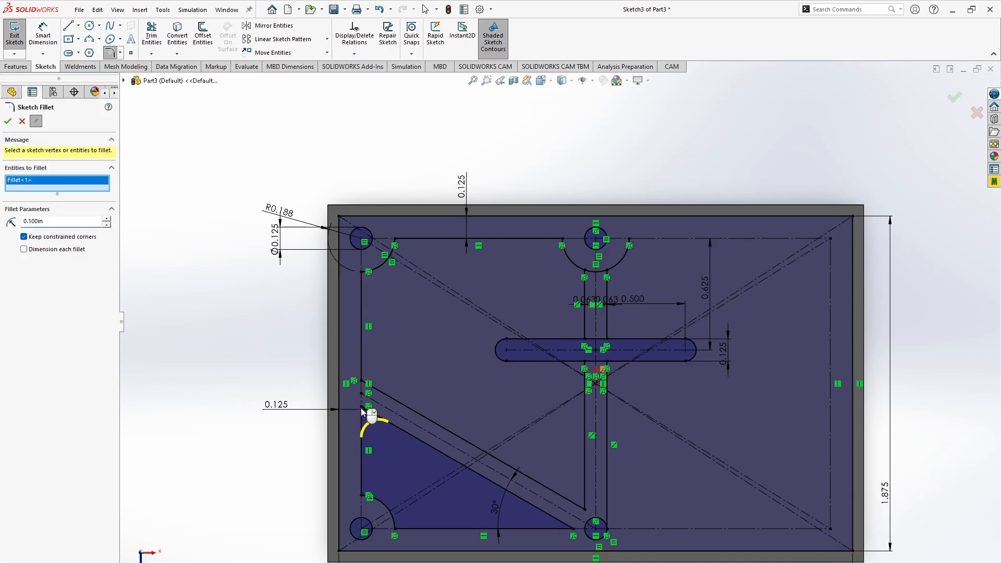
click(362, 496)
click(525, 314)
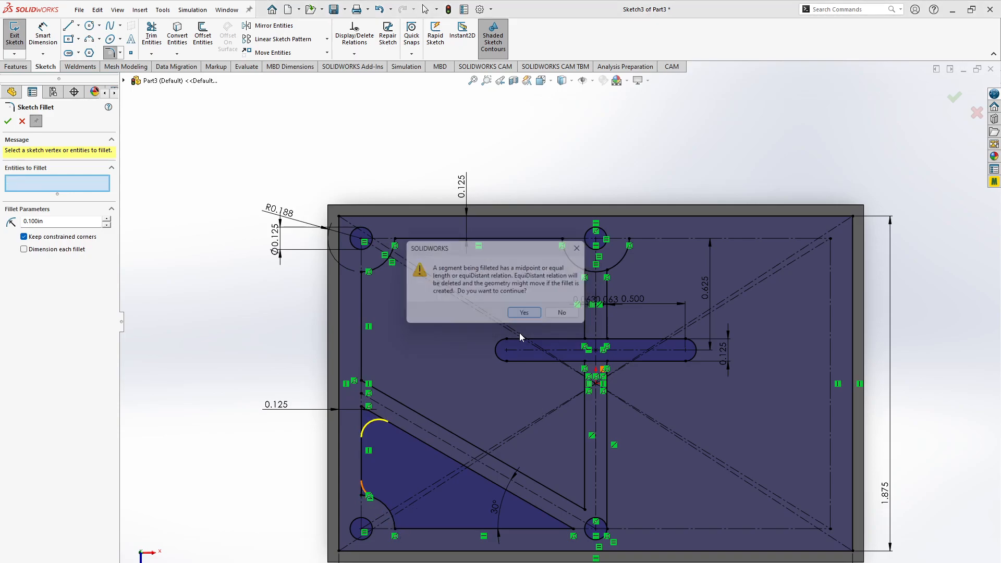
click(395, 531)
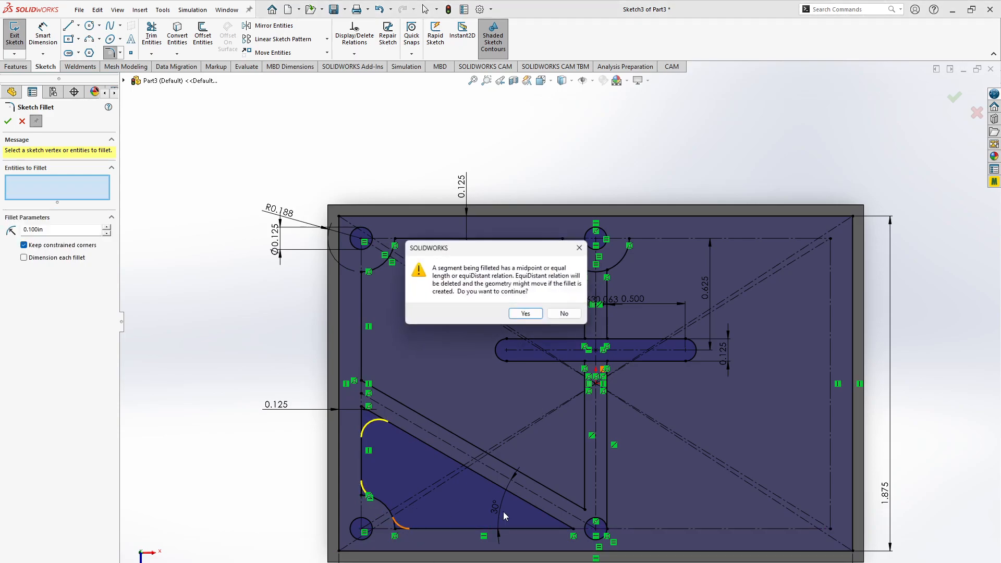
click(521, 314)
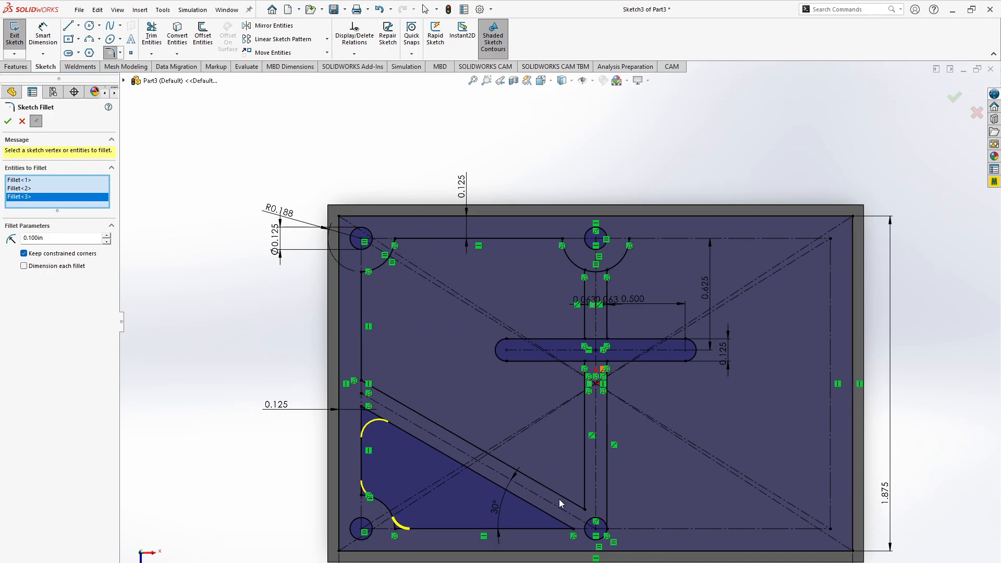
click(573, 529)
double_click(64, 246)
text(.125)
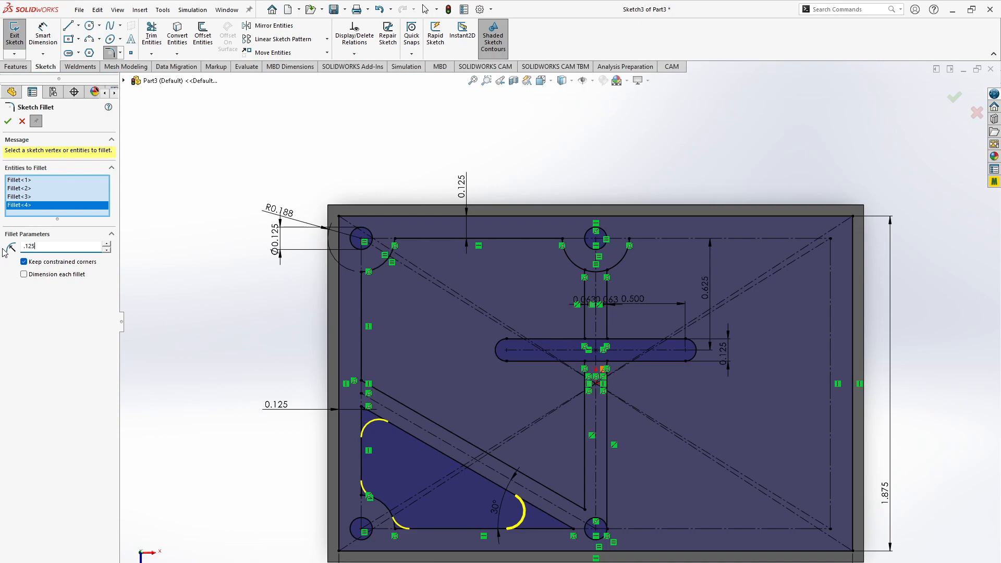
key(Return)
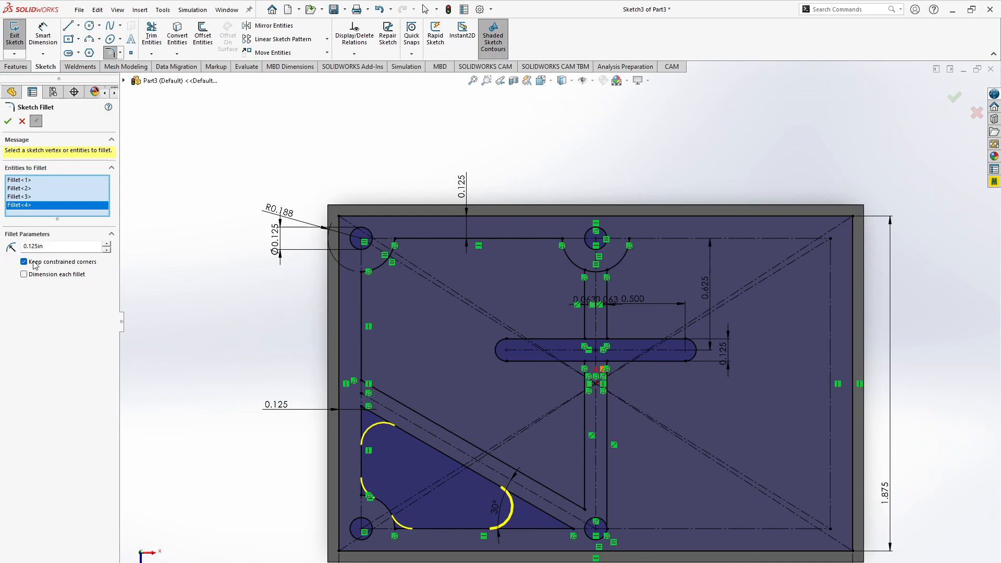
key(alt+Tab)
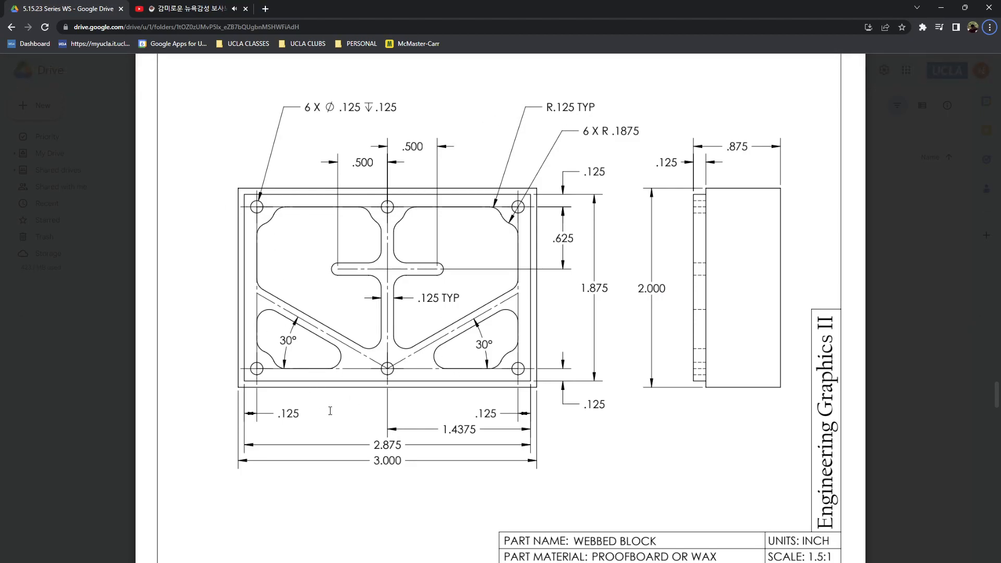
key(alt+Tab)
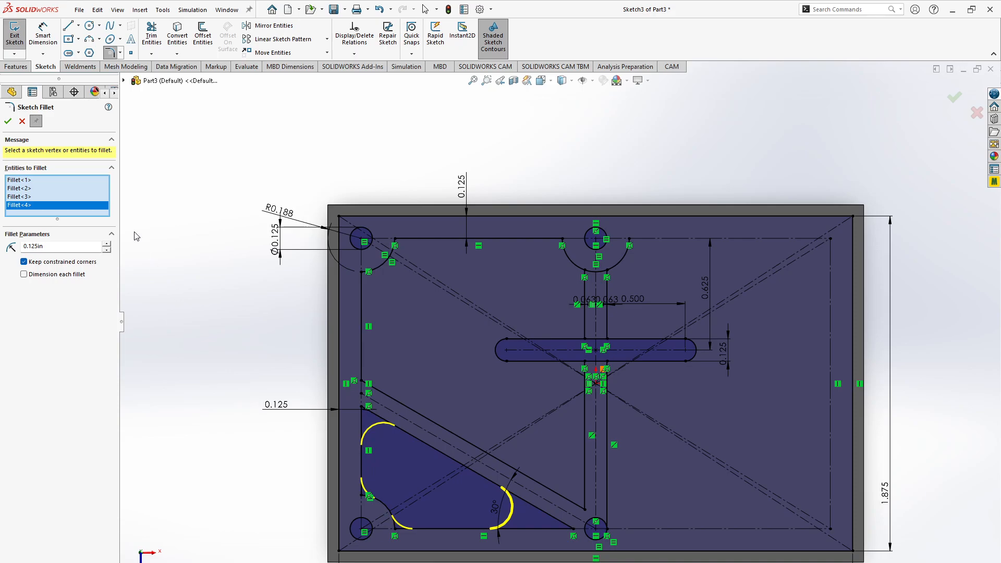
click(8, 121)
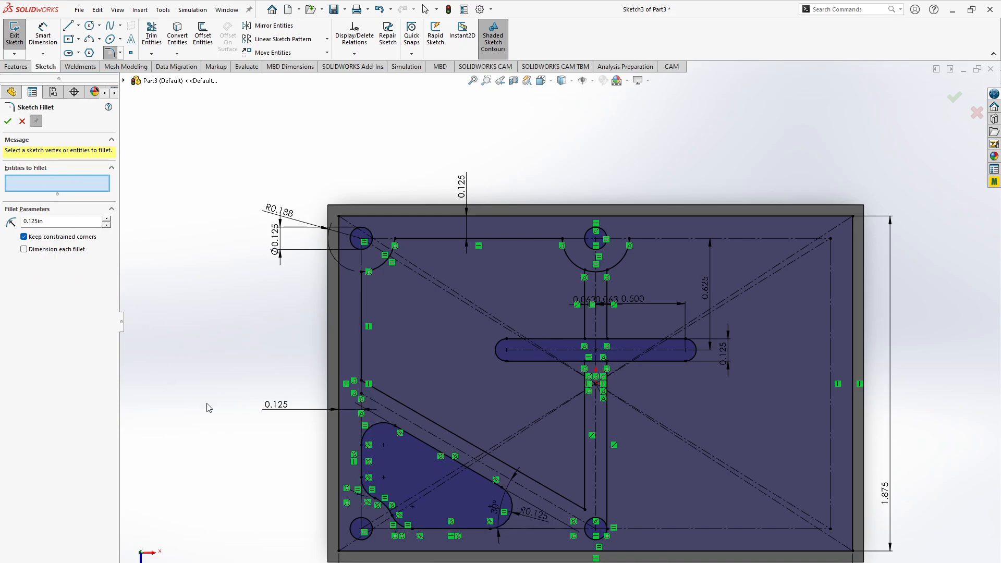
- Compare the webbed block drawing in the browser with the filleted lower-left pocket in the sketch
key(alt+Tab)
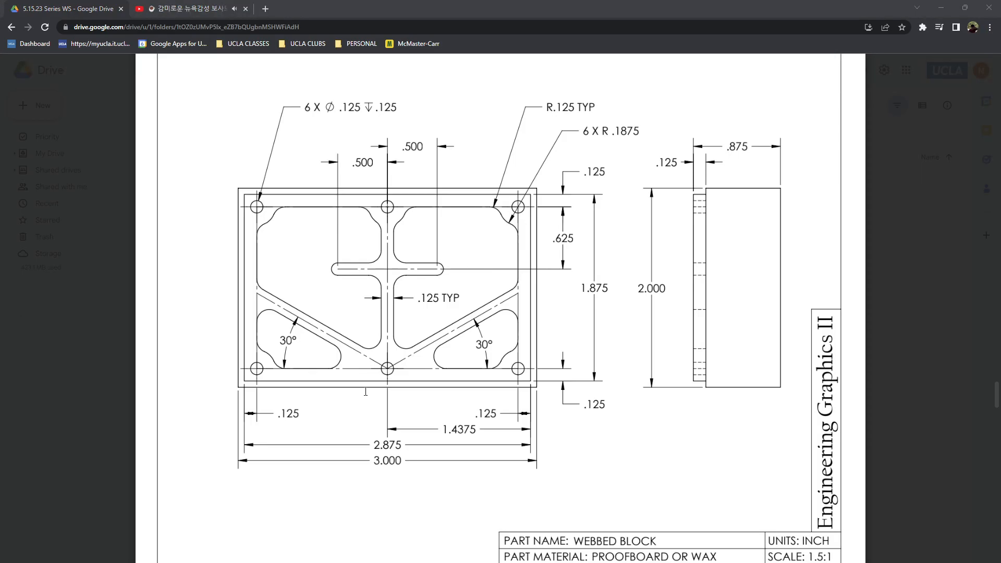
key(alt+Tab)
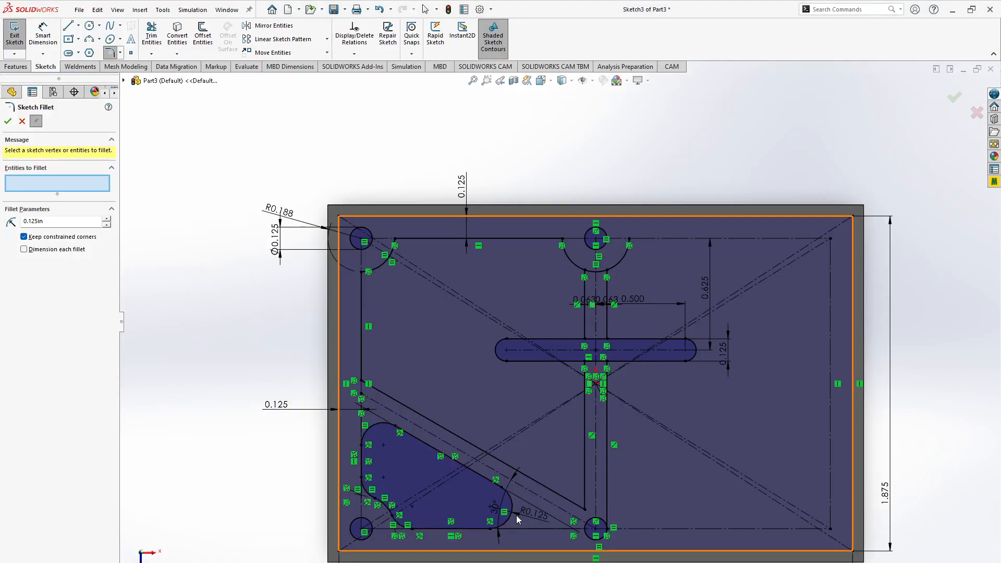
scroll(516, 516, up, 6)
scroll(516, 516, down, 9)
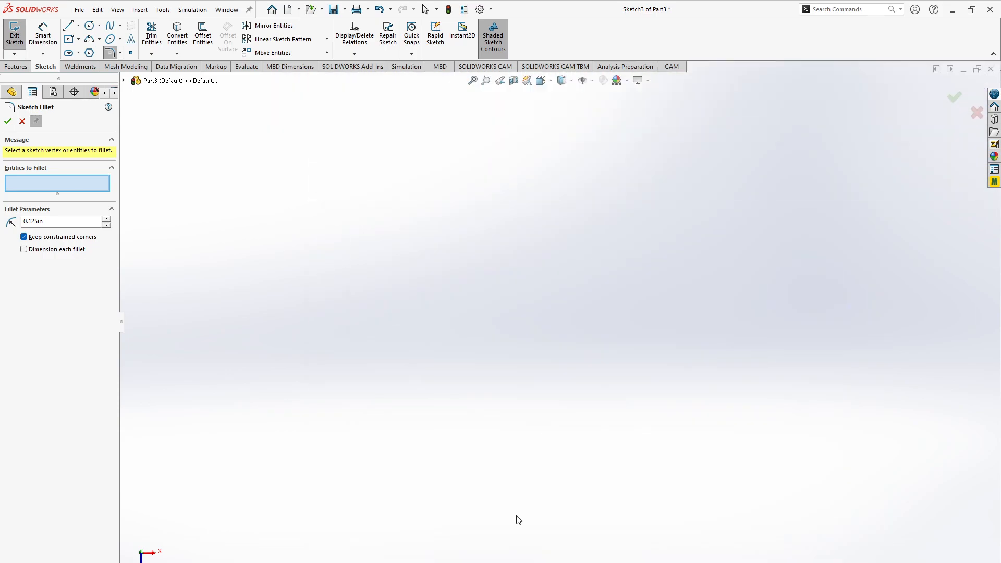
scroll(583, 304, up, 3)
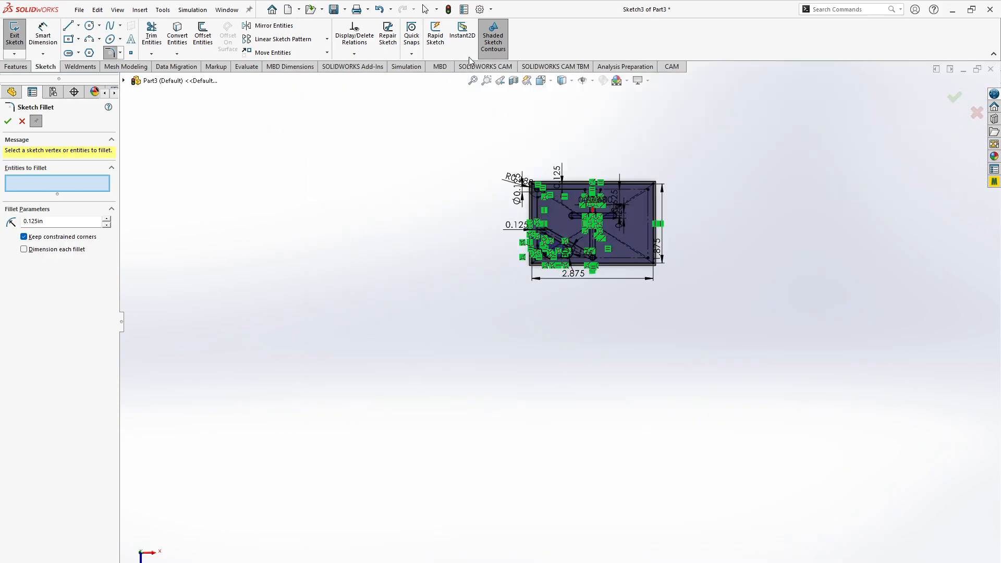
scroll(568, 277, down, 4)
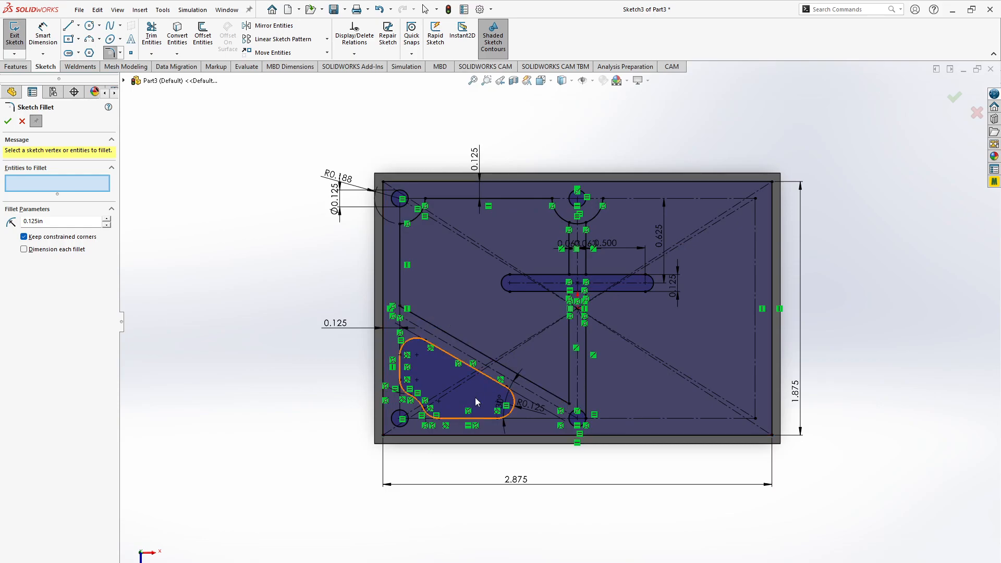
scroll(475, 402, up, 8)
scroll(476, 402, down, 6)
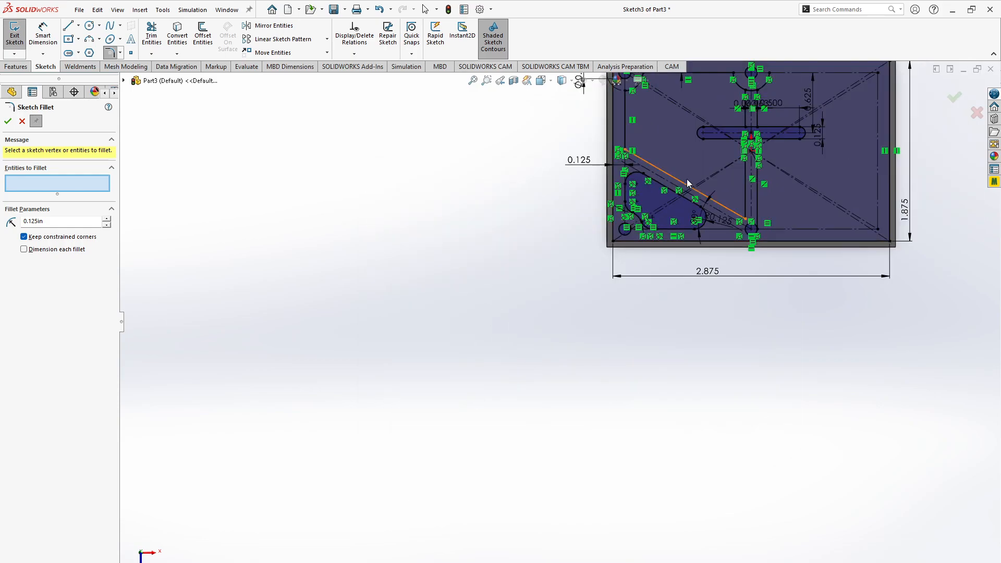
scroll(687, 180, down, 4)
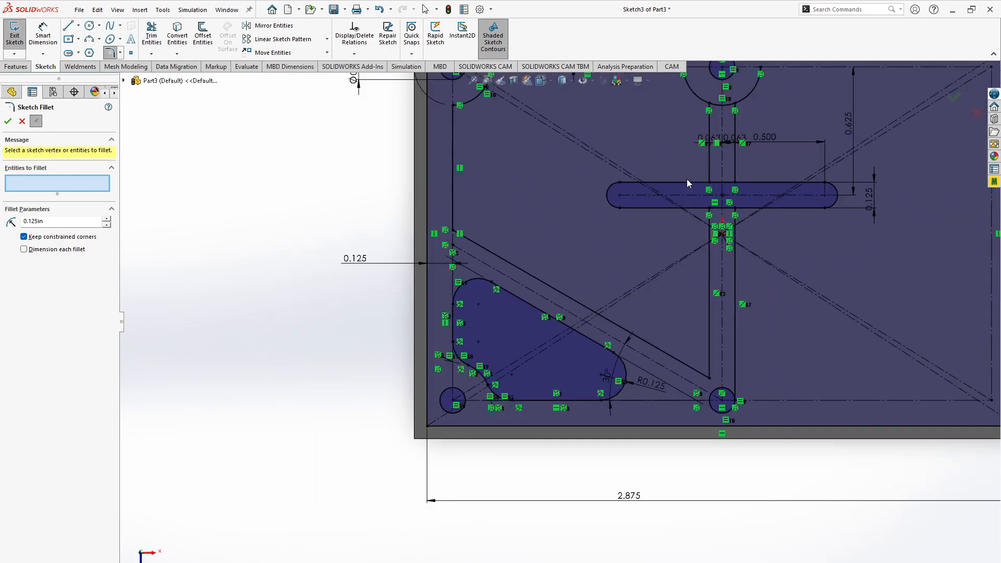
- Try to pick the lower-left pocket's rounded ends and slanted edge with Sketch Fillet active, and close the Sketch Fillet
click(621, 390)
click(593, 340)
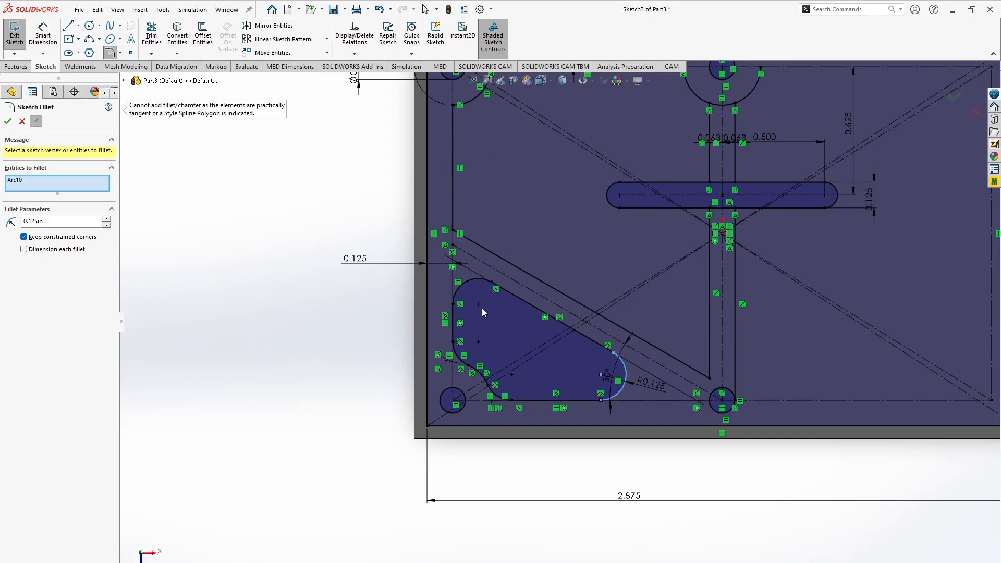
click(474, 284)
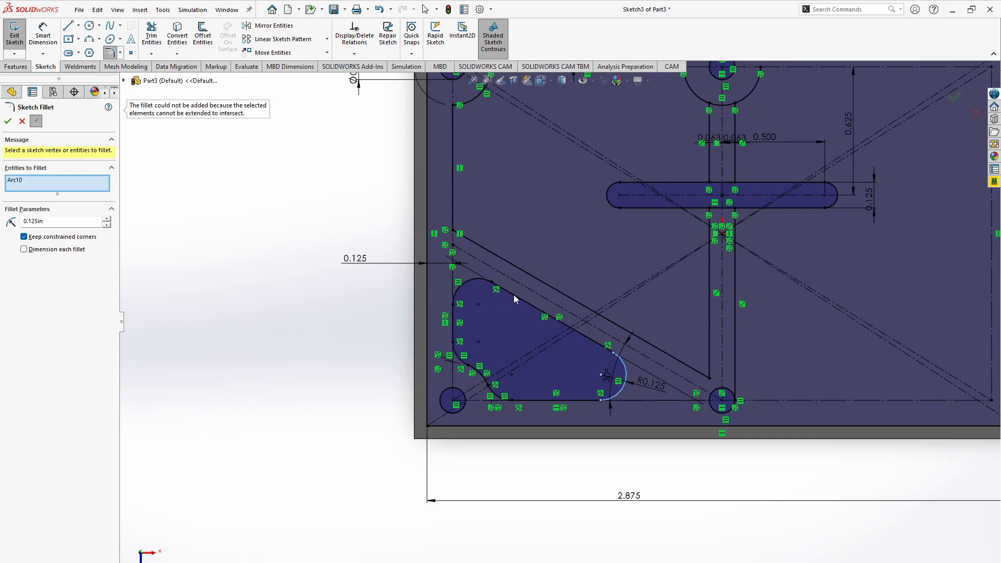
click(9, 121)
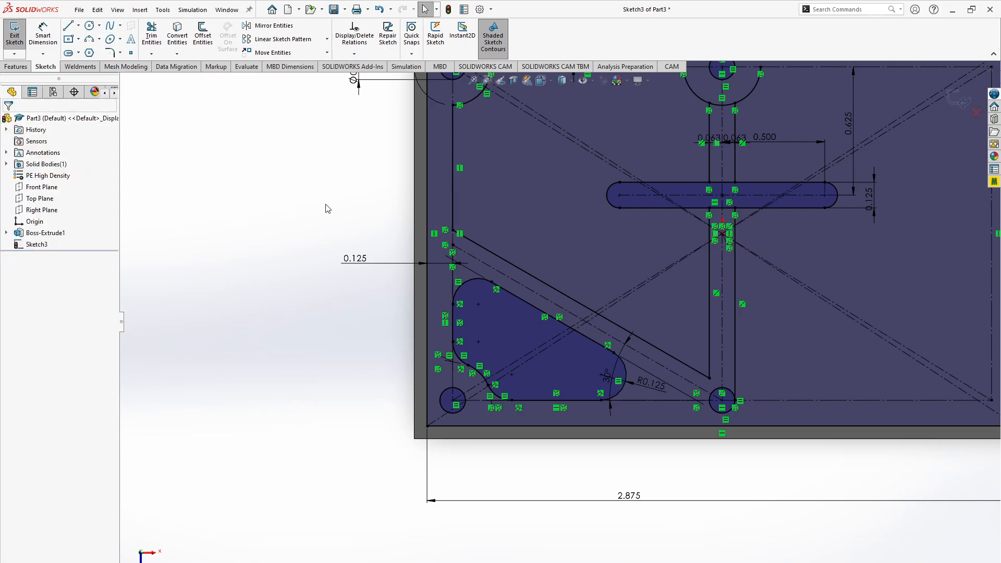
click(530, 305)
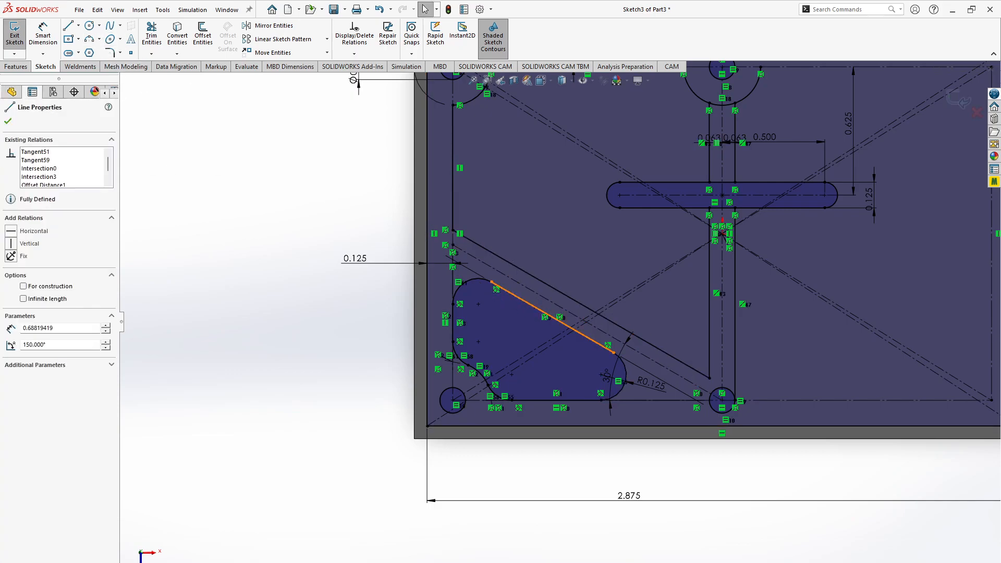
click(475, 280)
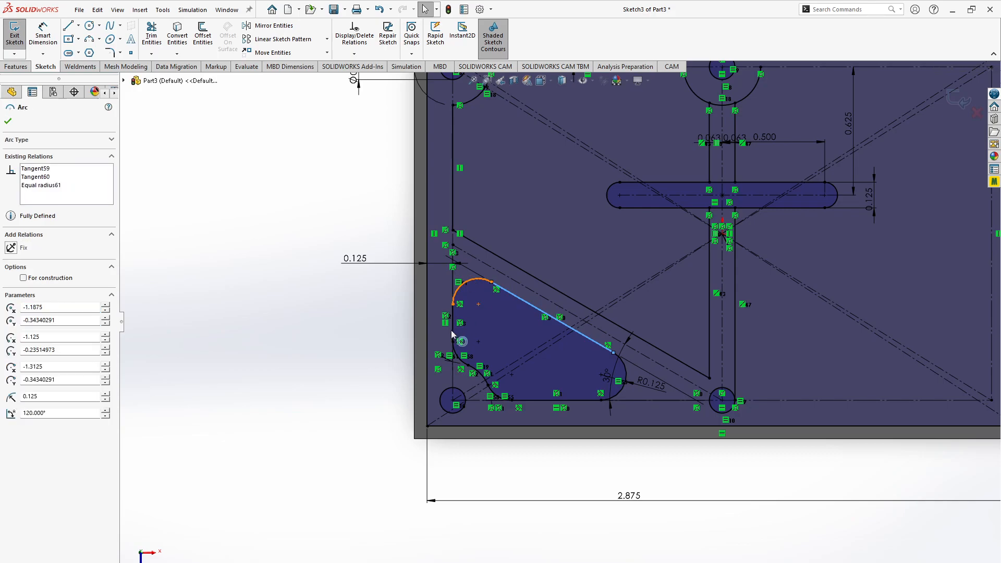
click(453, 336)
click(462, 360)
click(498, 395)
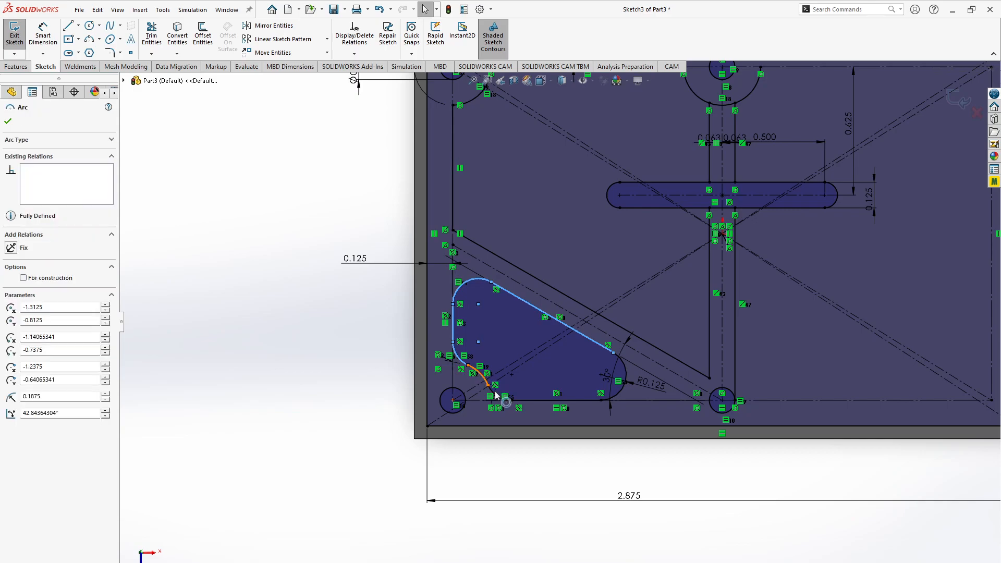
click(523, 404)
click(527, 401)
click(620, 398)
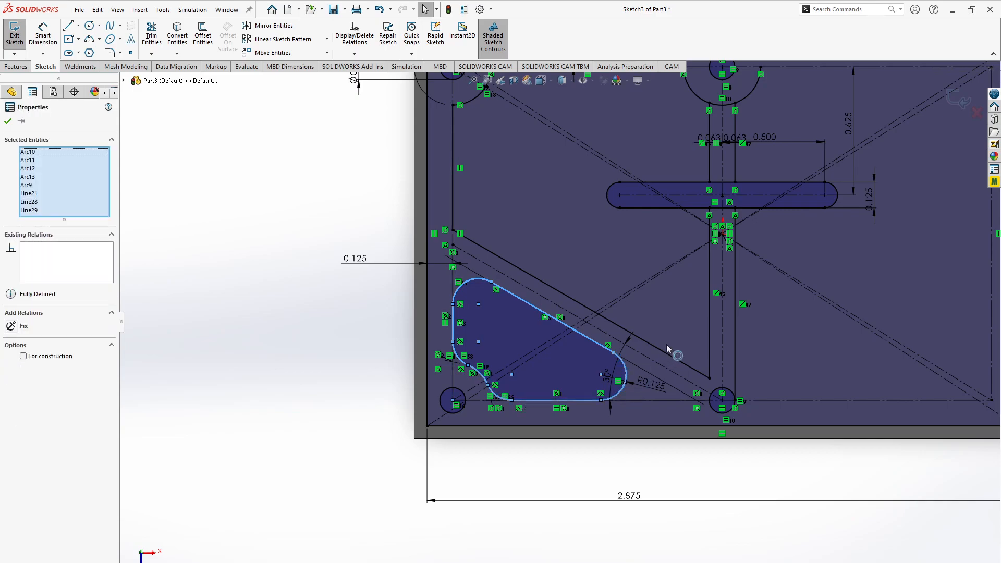
click(666, 355)
click(710, 348)
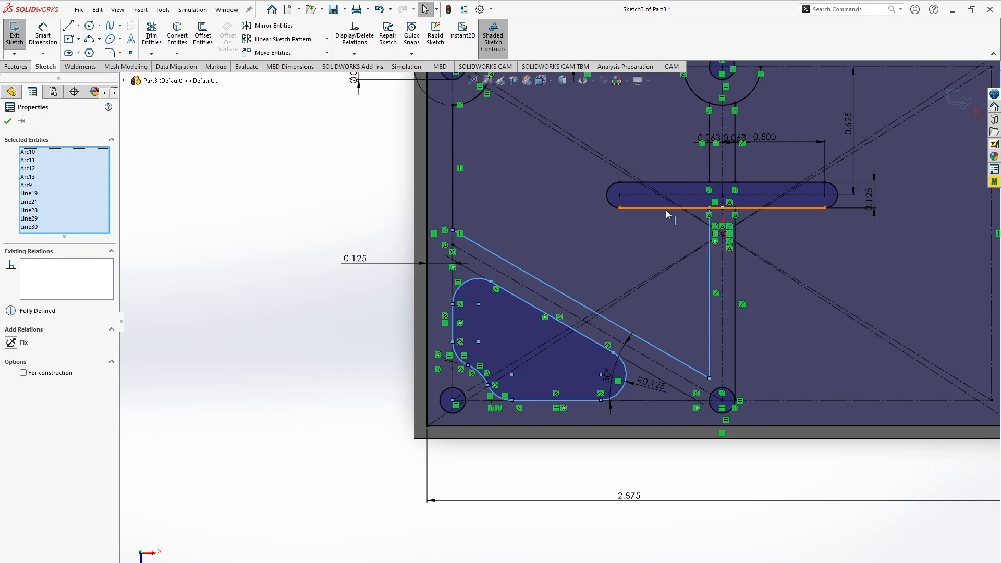
ctrl+click(667, 210)
ctrl+click(610, 202)
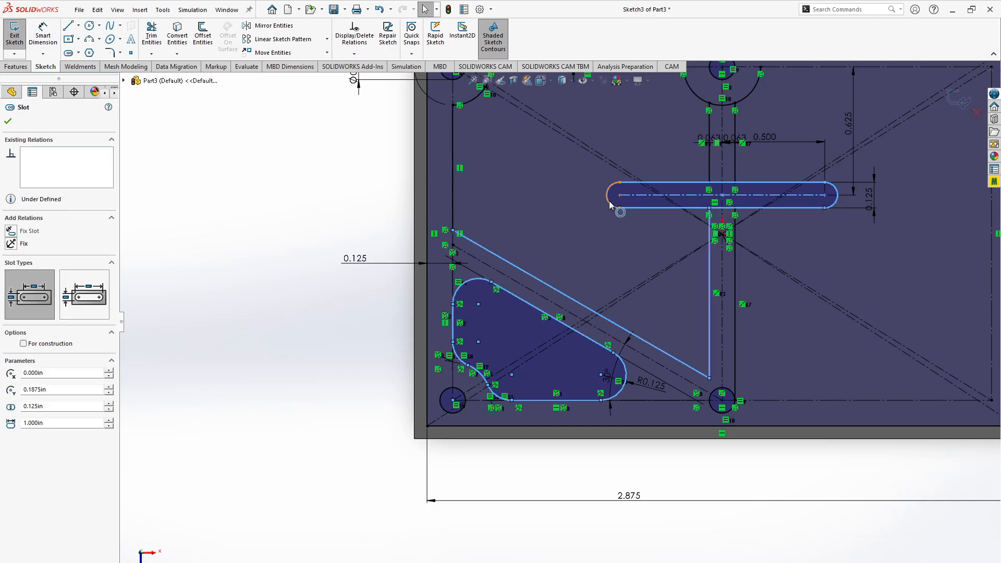
ctrl+click(668, 207)
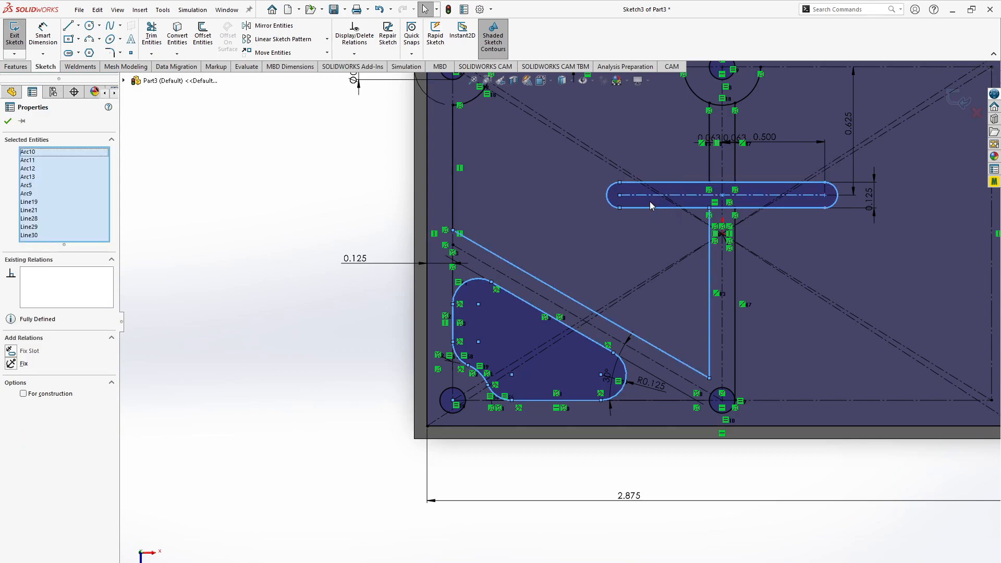
ctrl+click(631, 208)
click(193, 235)
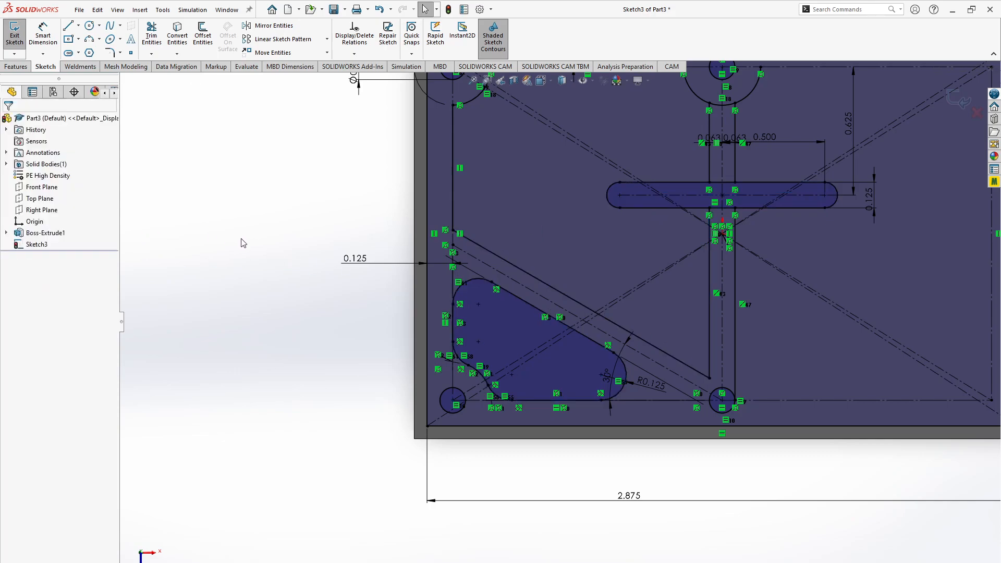
- Select all lines and arcs of the filleted lower-left pocket outline
click(469, 285)
click(467, 288)
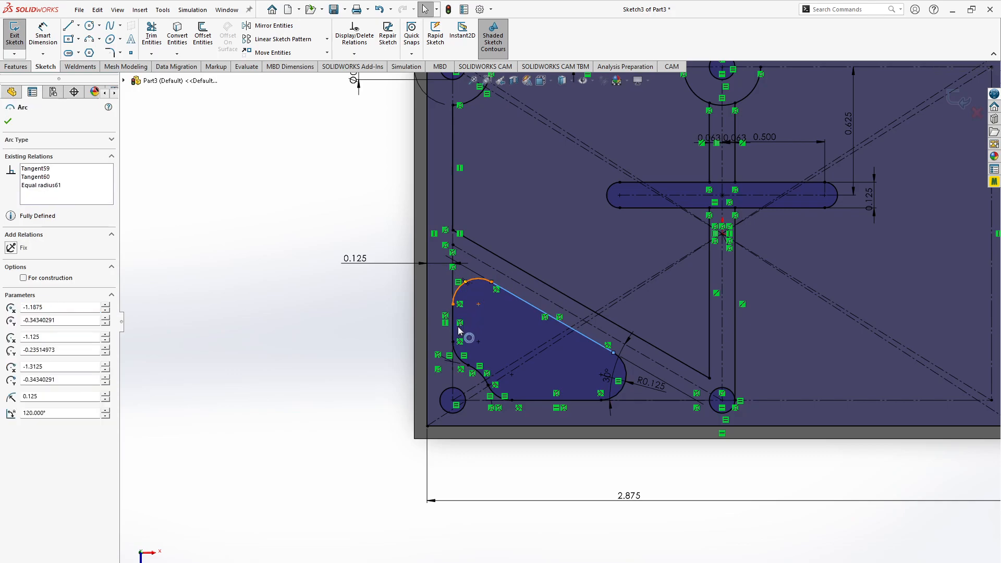
click(463, 367)
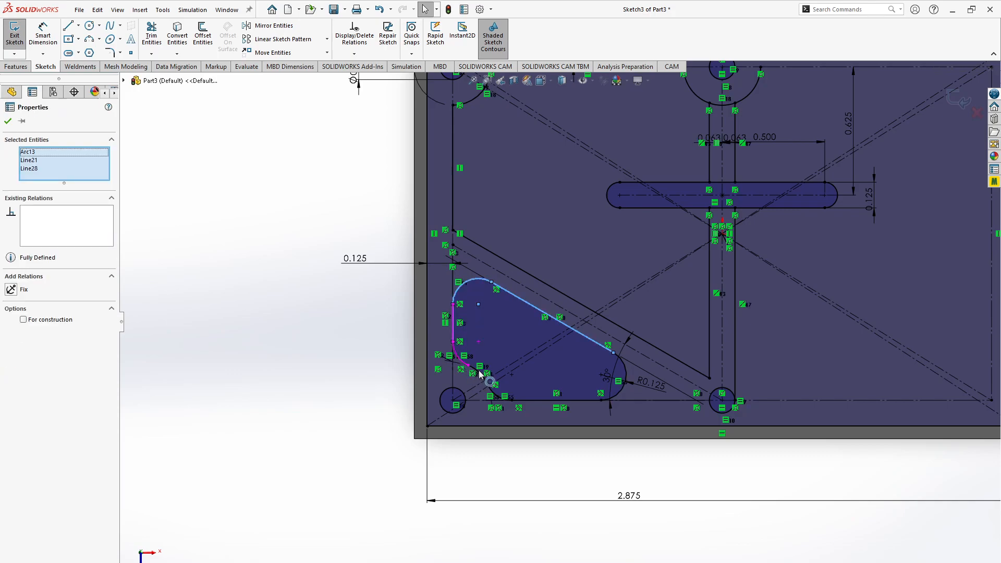
ctrl+click(491, 390)
ctrl+click(497, 395)
ctrl+click(525, 402)
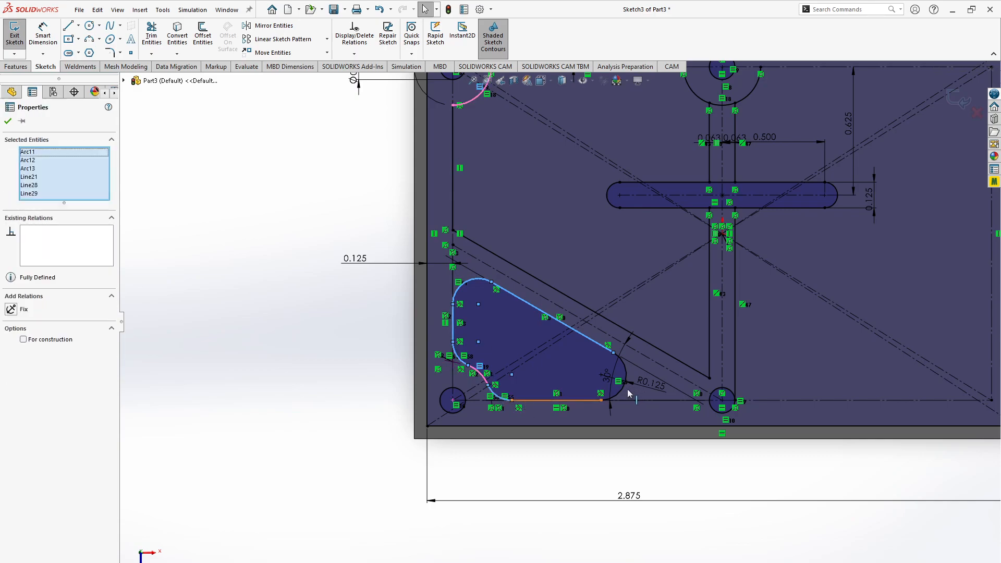
- Add the left-half upper pocket outline to the selection: the slanted web line, vertical lines, top line and both arcs around the upper holes
click(547, 286)
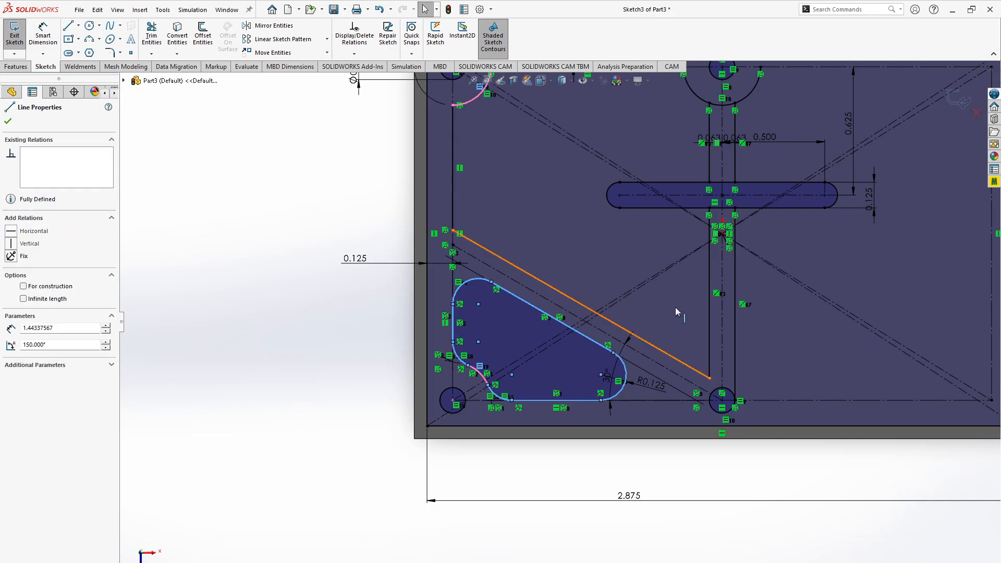
ctrl+click(709, 312)
ctrl+click(453, 186)
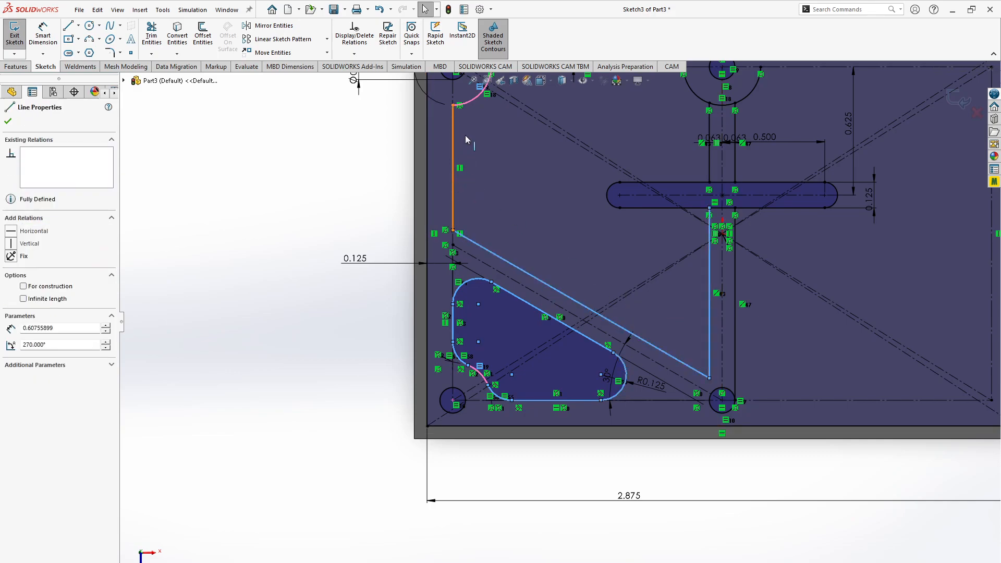
ctrl+click(471, 102)
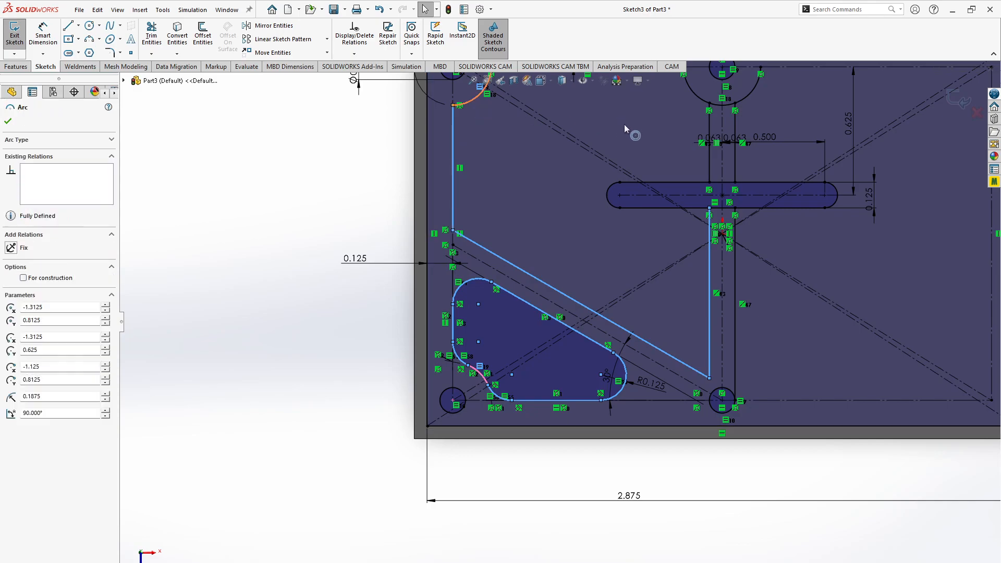
ctrl+click(711, 167)
scroll(711, 167, down, 5)
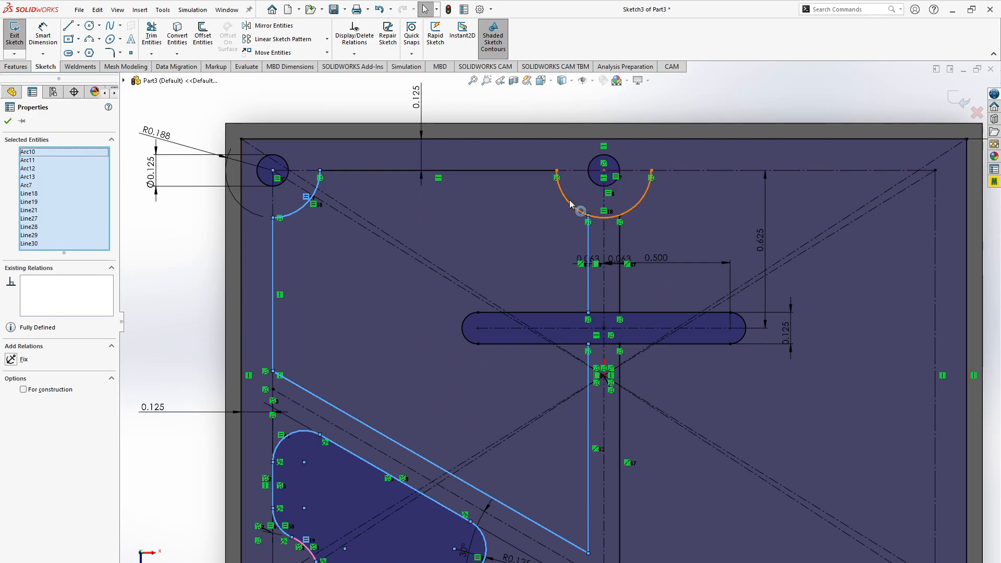
ctrl+click(569, 205)
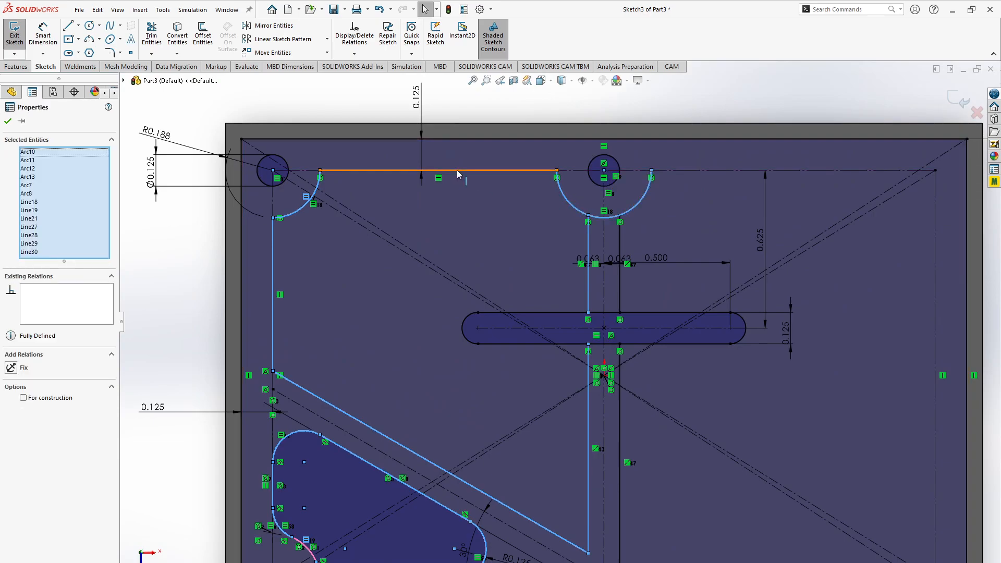
click(457, 170)
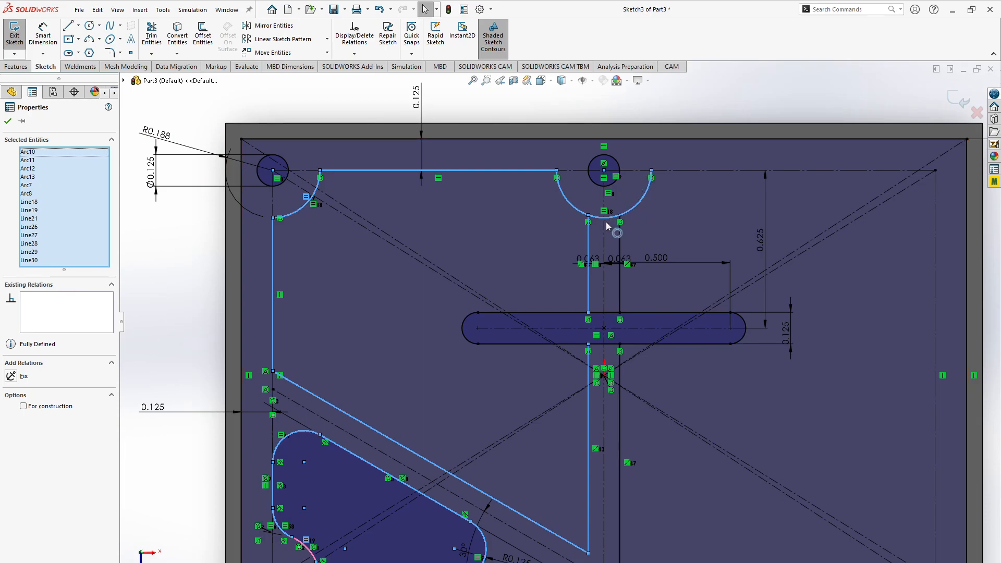
scroll(605, 318, down, 8)
scroll(597, 318, up, 5)
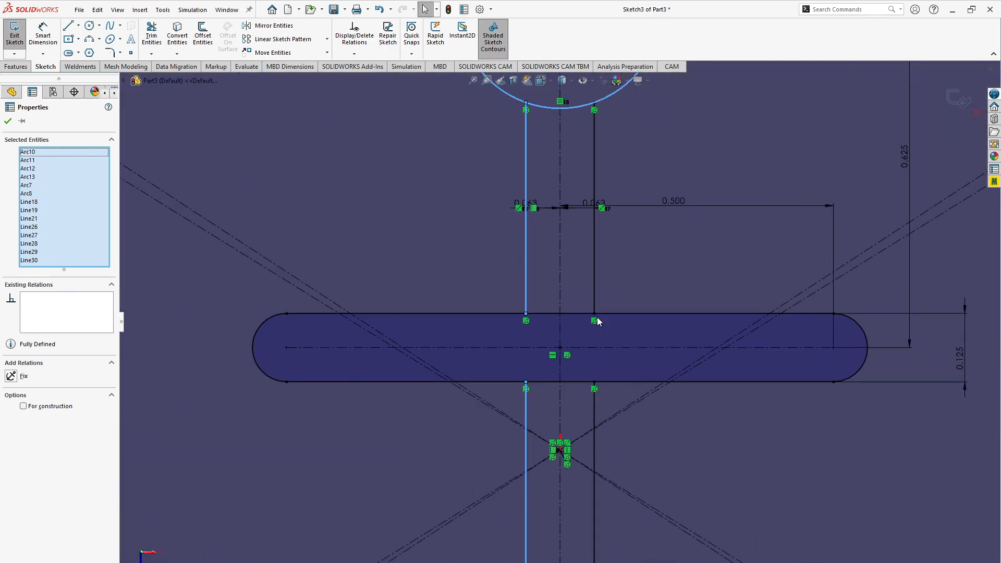
scroll(515, 506, up, 4)
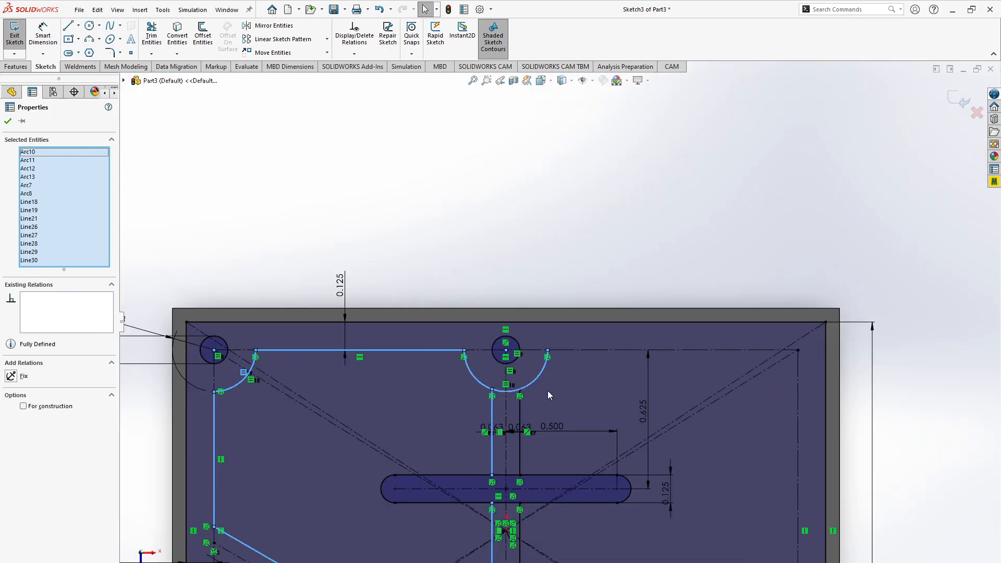
scroll(512, 506, down, 4)
scroll(532, 401, up, 5)
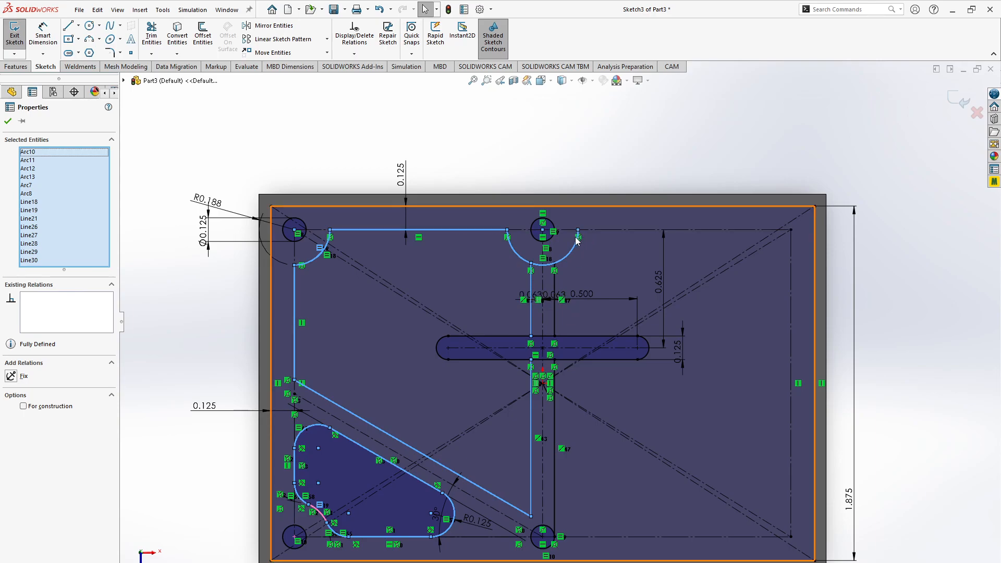
- Start Mirror Entities with the selected left-half outlines and add the central slot to the entities to mirror
click(266, 32)
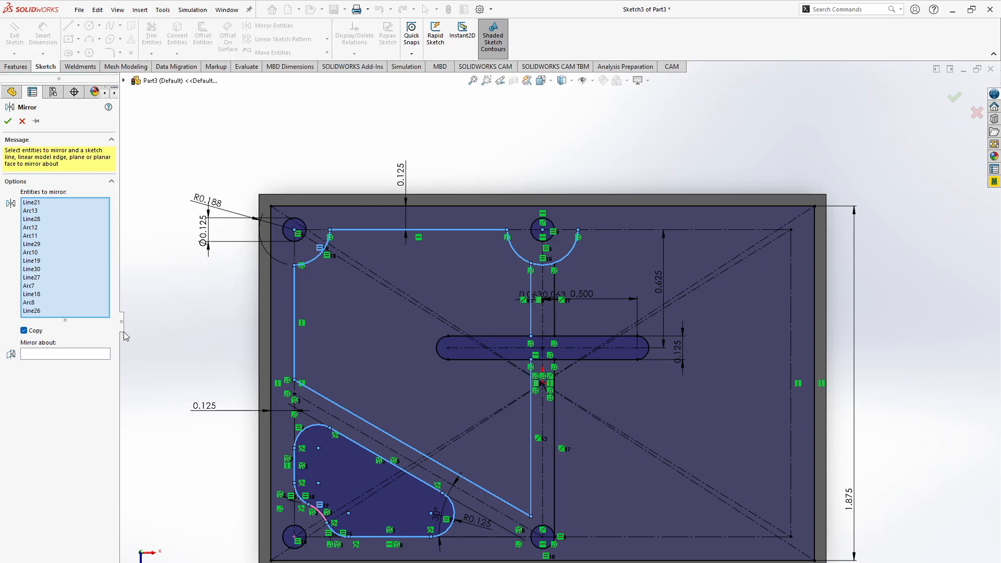
click(88, 312)
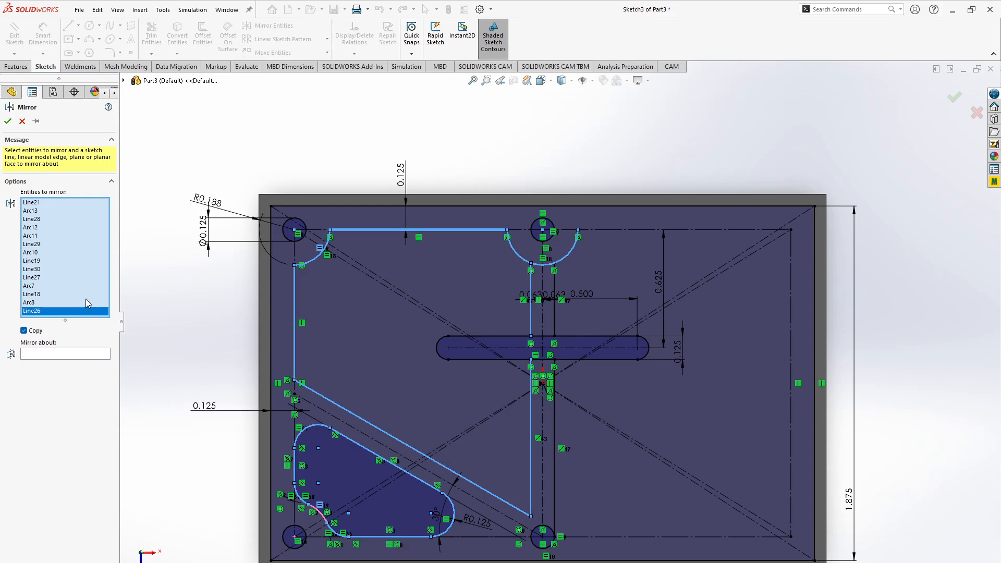
click(441, 360)
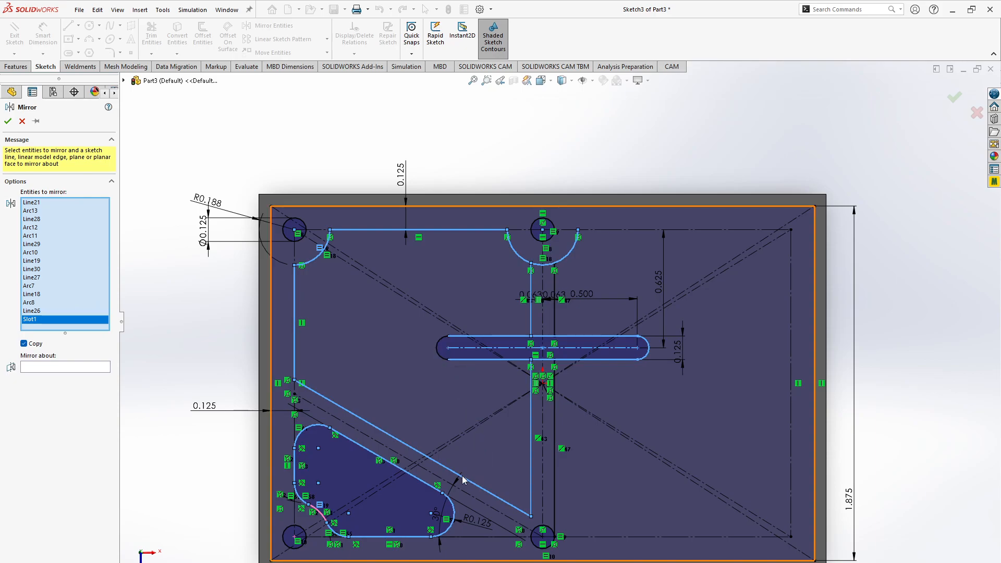
click(441, 358)
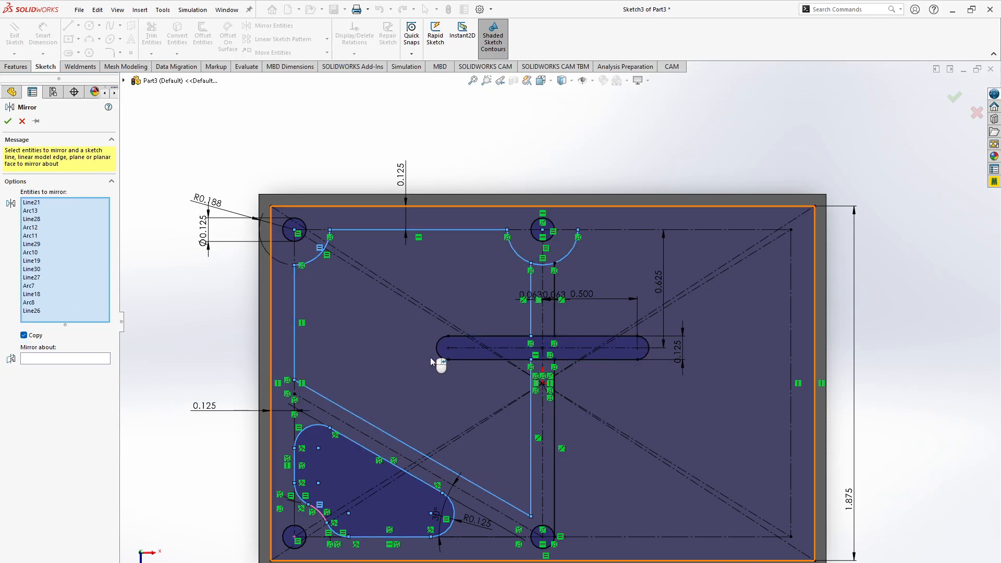
click(441, 359)
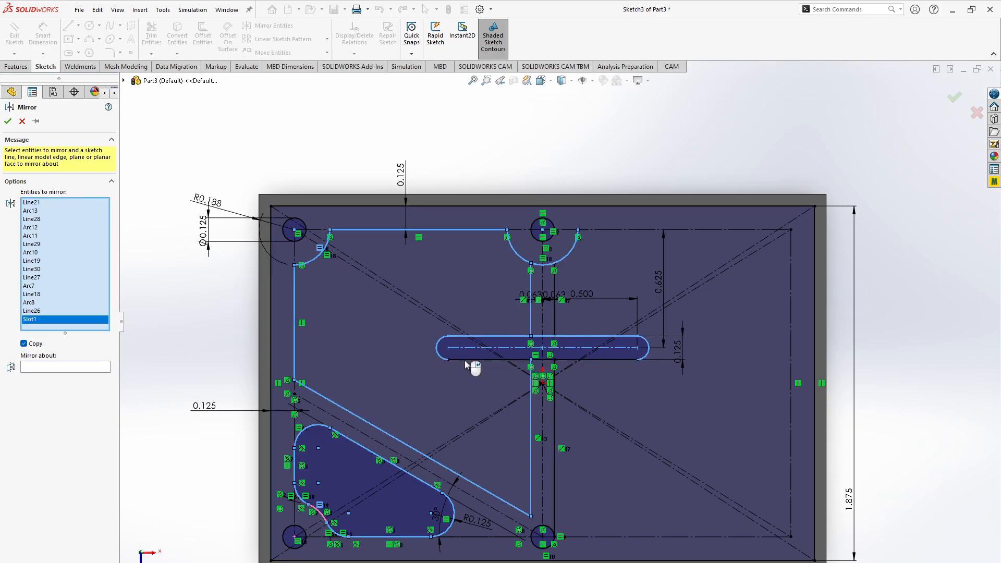
click(464, 360)
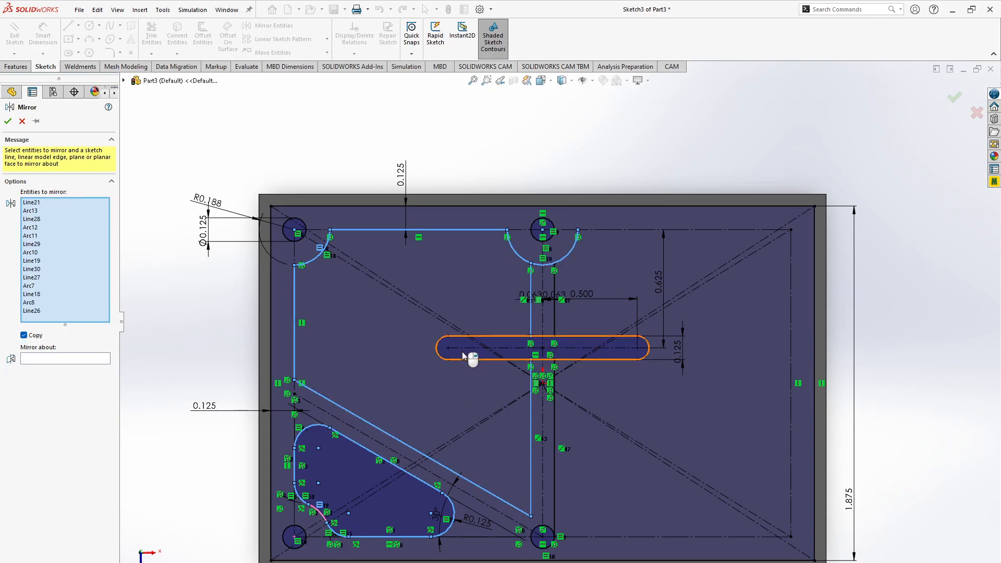
click(462, 353)
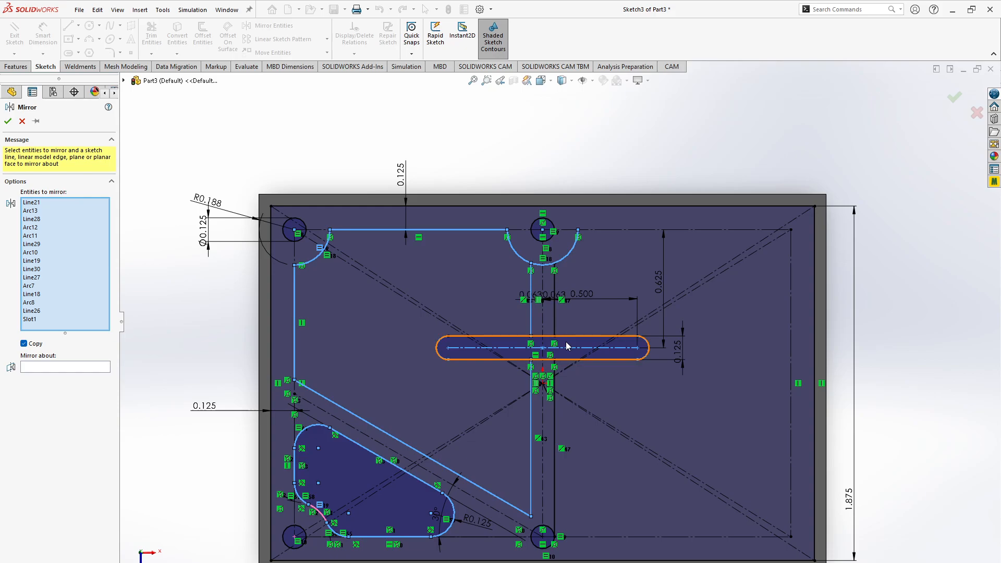
- Mirror the left-half outlines about the vertical centerline, excluding the central slot and including the arc at the lower-left hole
click(71, 370)
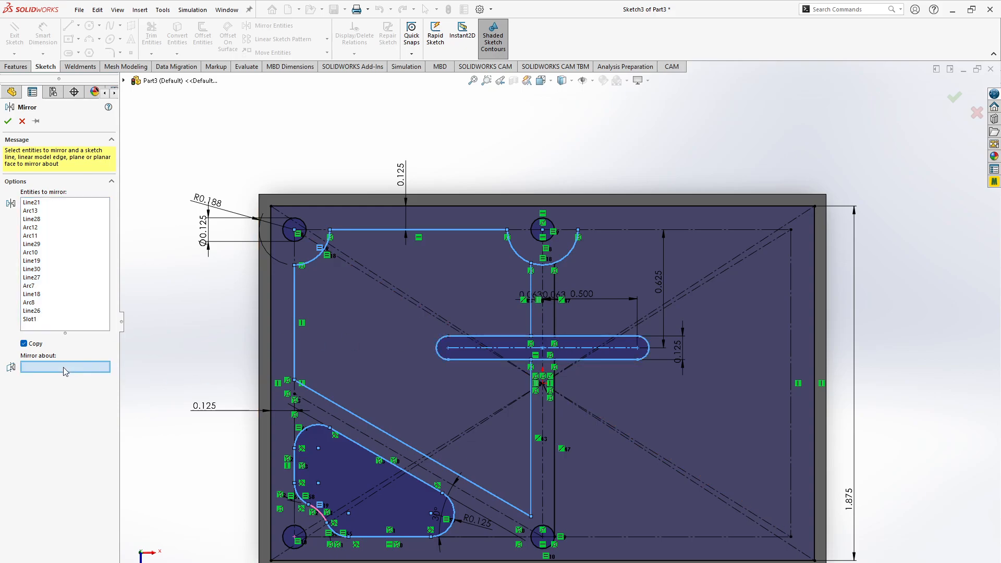
click(543, 451)
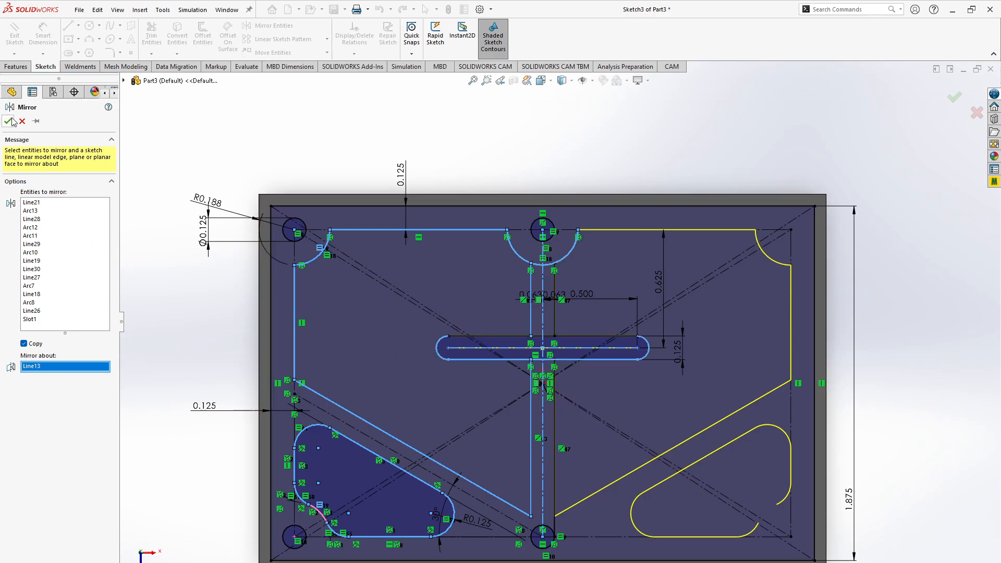
click(32, 319)
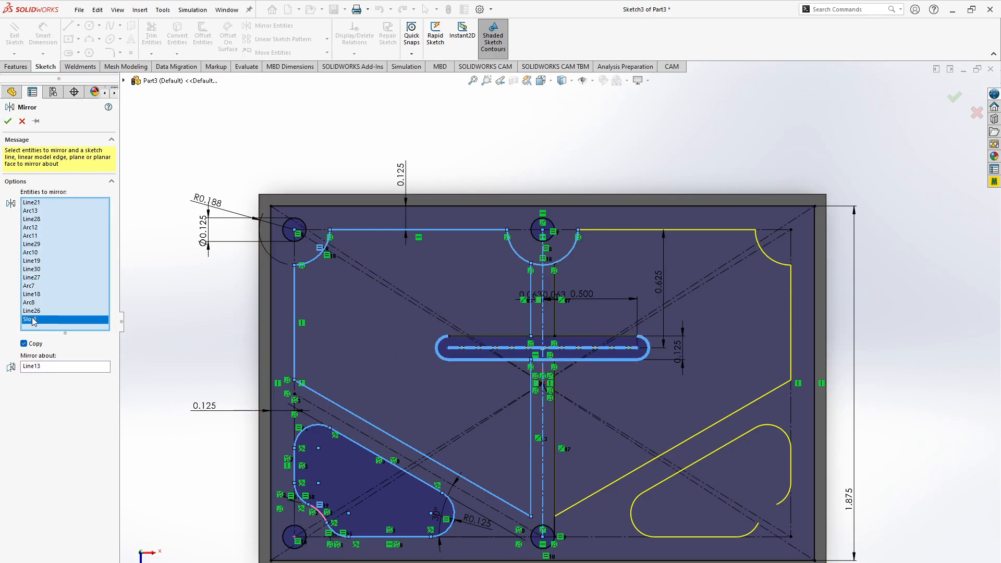
key(Delete)
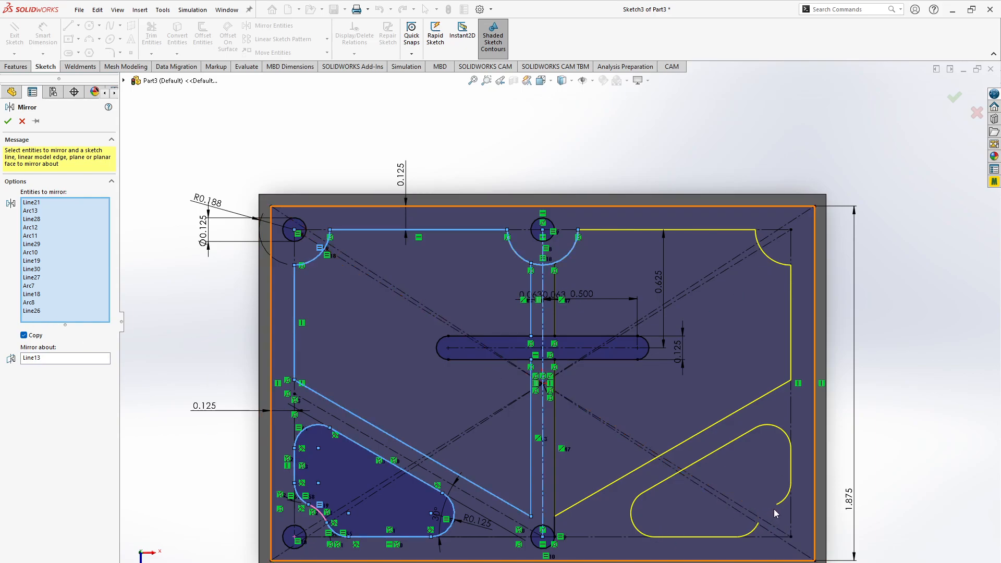
click(320, 515)
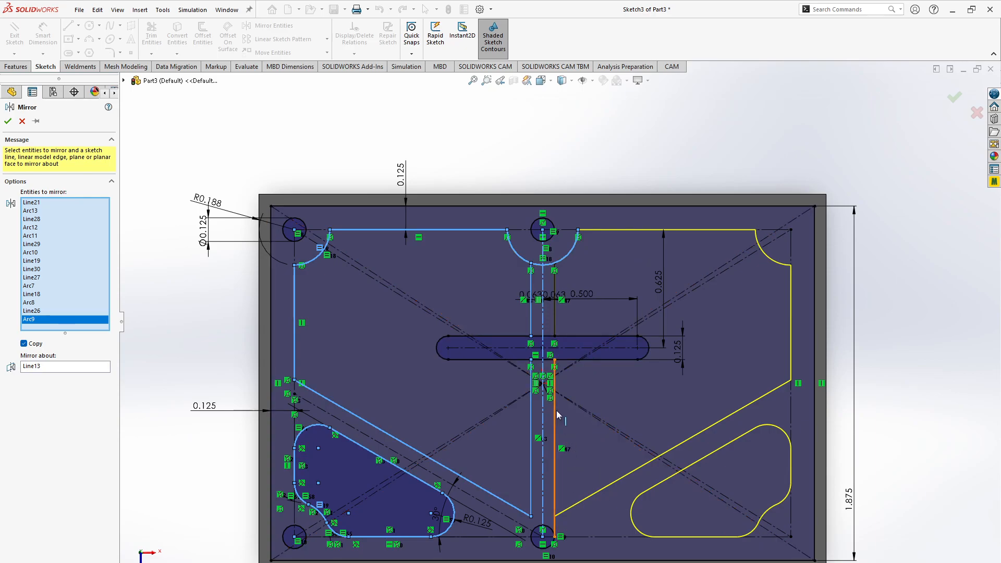
click(8, 122)
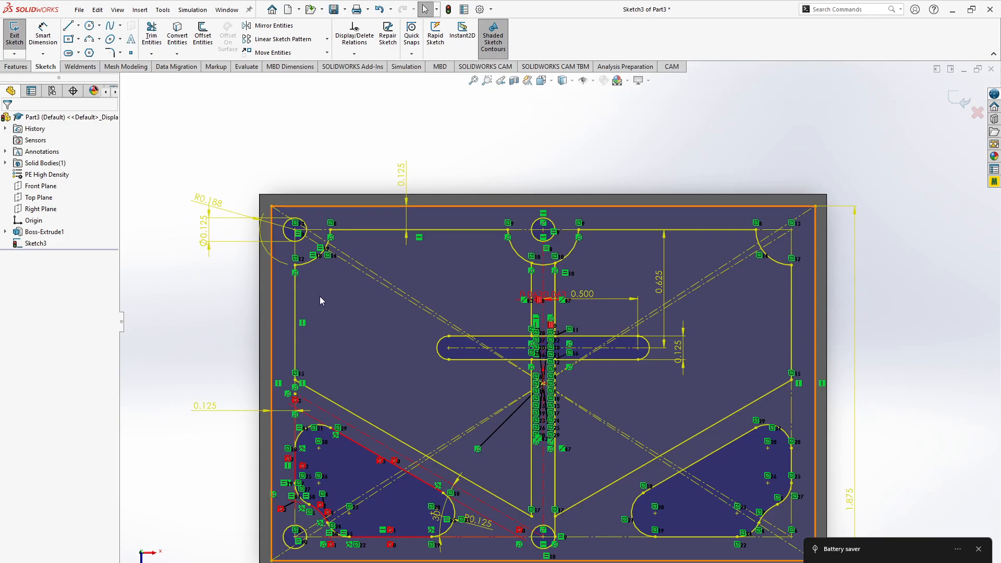
- Undo the mirror of the left-half outlines and clear the sketch selection
key(ctrl+z)
click(343, 295)
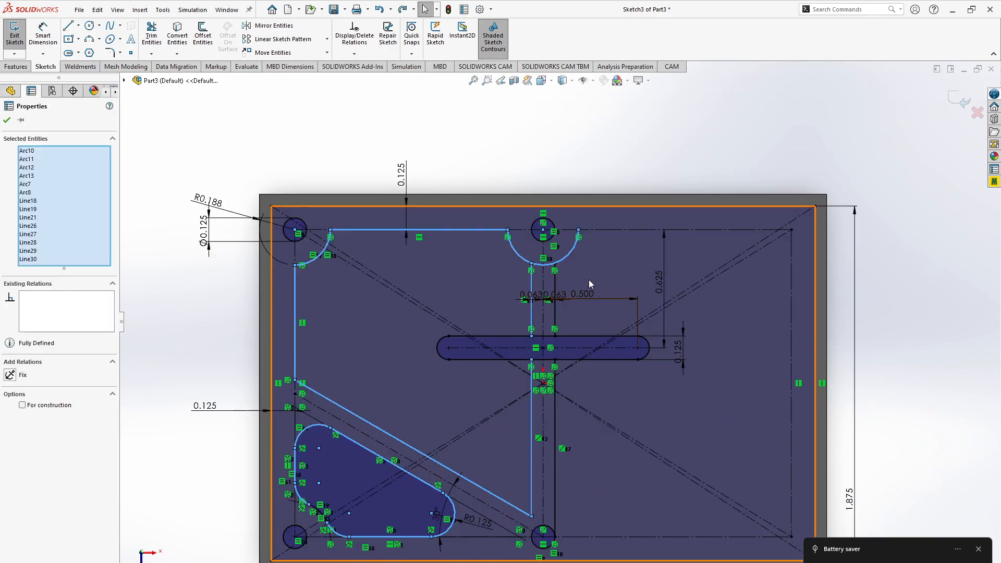
click(590, 279)
click(567, 256)
scroll(568, 292, up, 5)
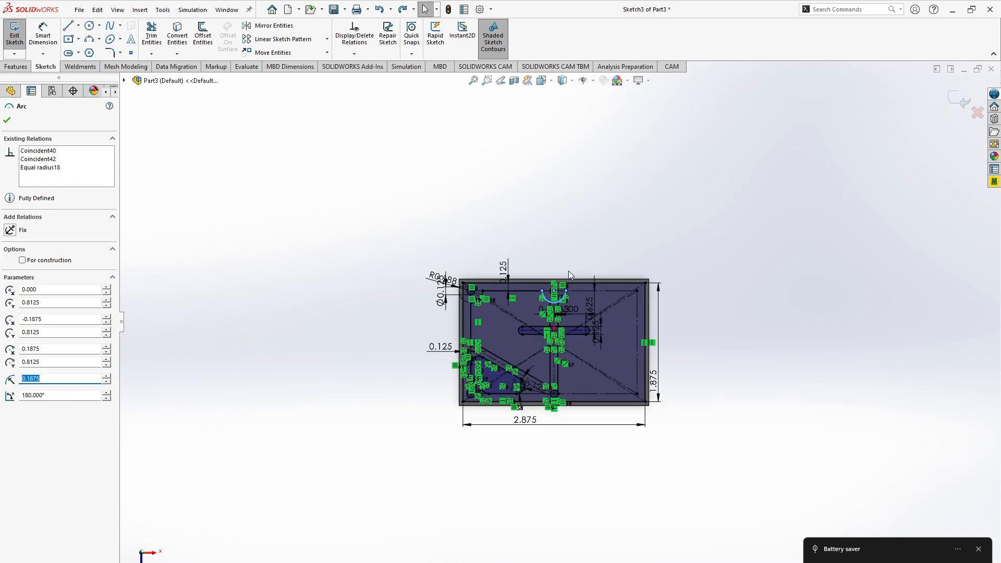
scroll(564, 318, down, 8)
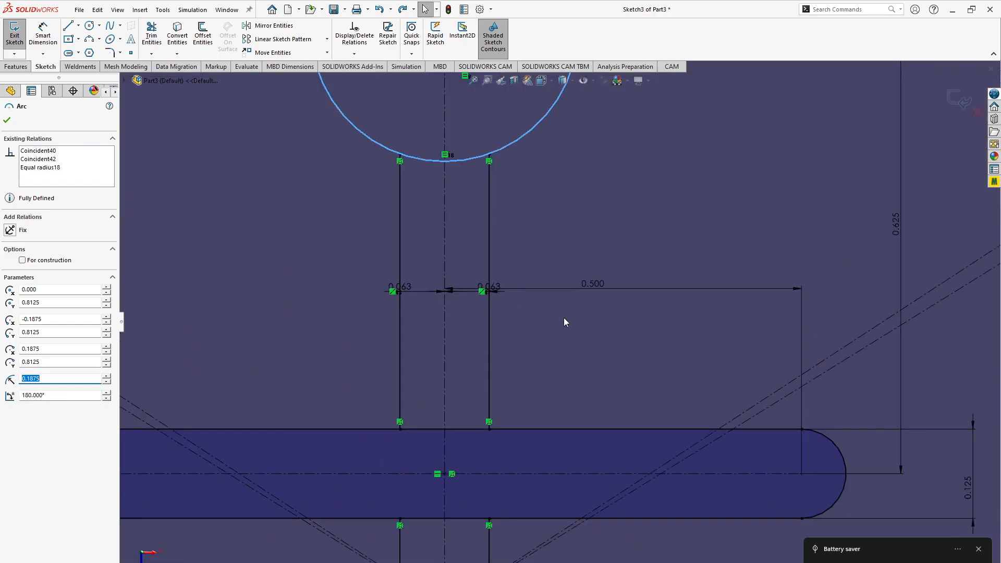
scroll(564, 318, up, 5)
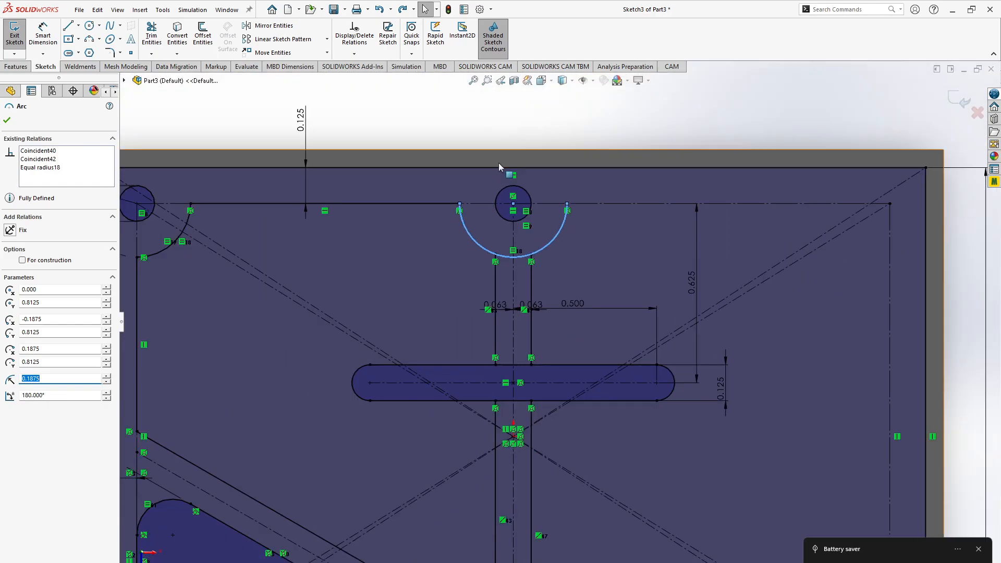
click(487, 127)
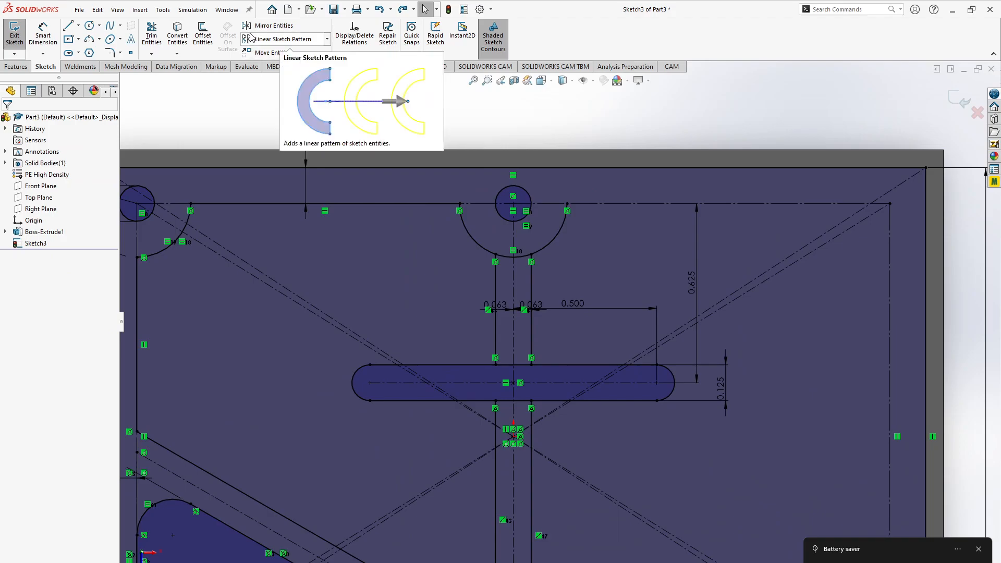
- Trim away the part of the arc around the upper middle hole that lies right of the vertical centerline
click(152, 36)
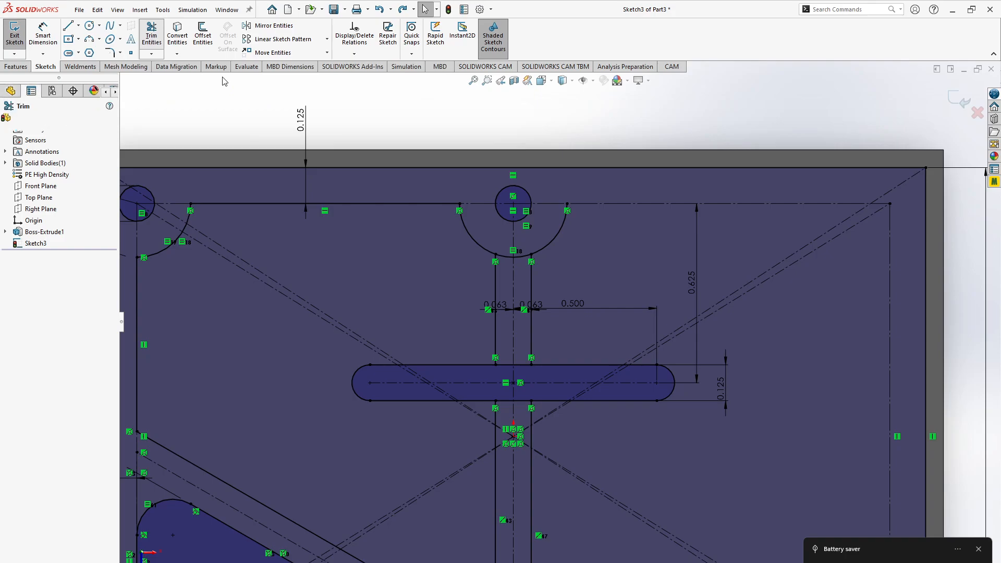
mouse_move(555, 255)
mouse_down()
mouse_move(545, 240)
mouse_move(523, 250)
mouse_up()
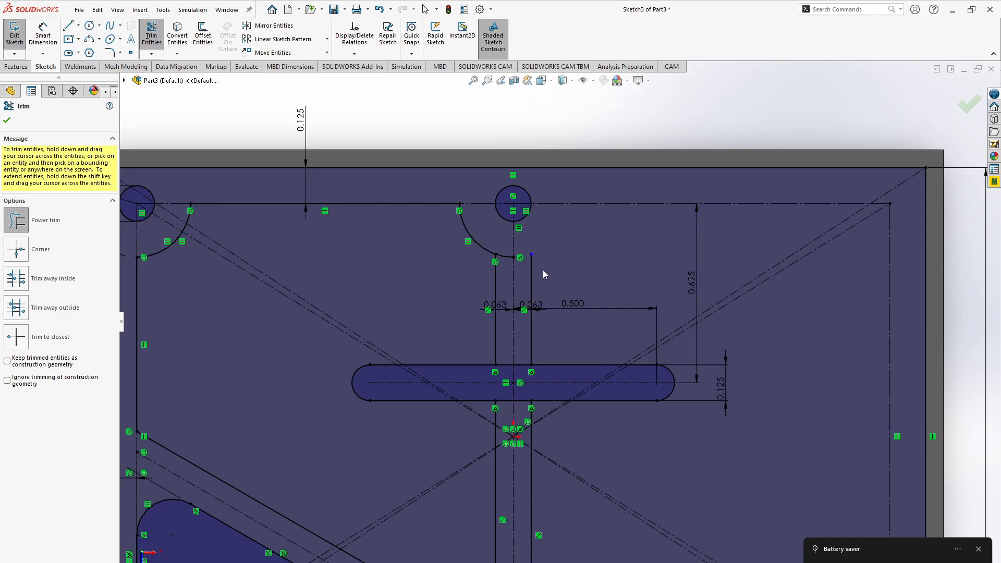
key(Escape)
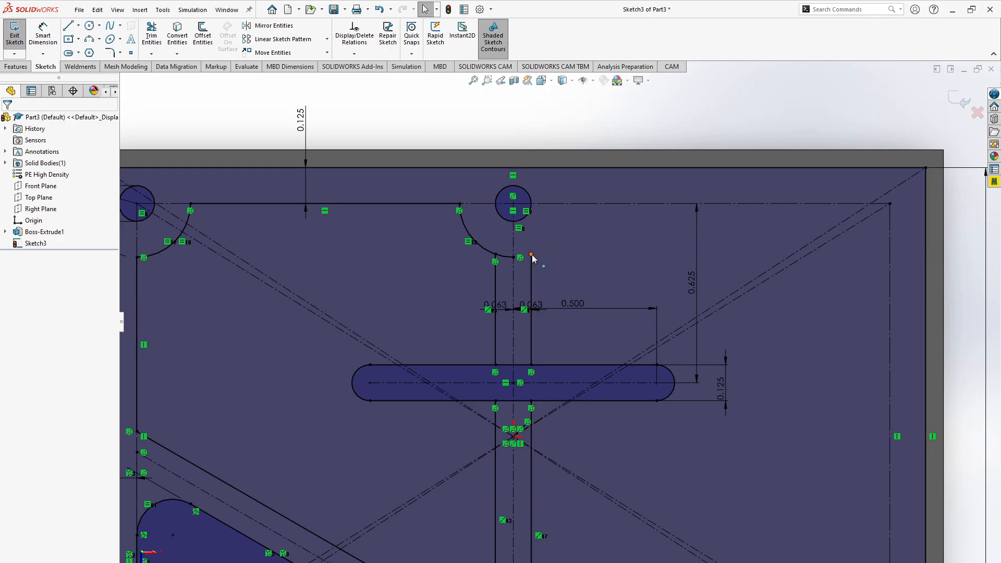
- Extend the right line of the vertical web above the slot up to the upper middle hole
click(531, 255)
click(560, 289)
click(152, 54)
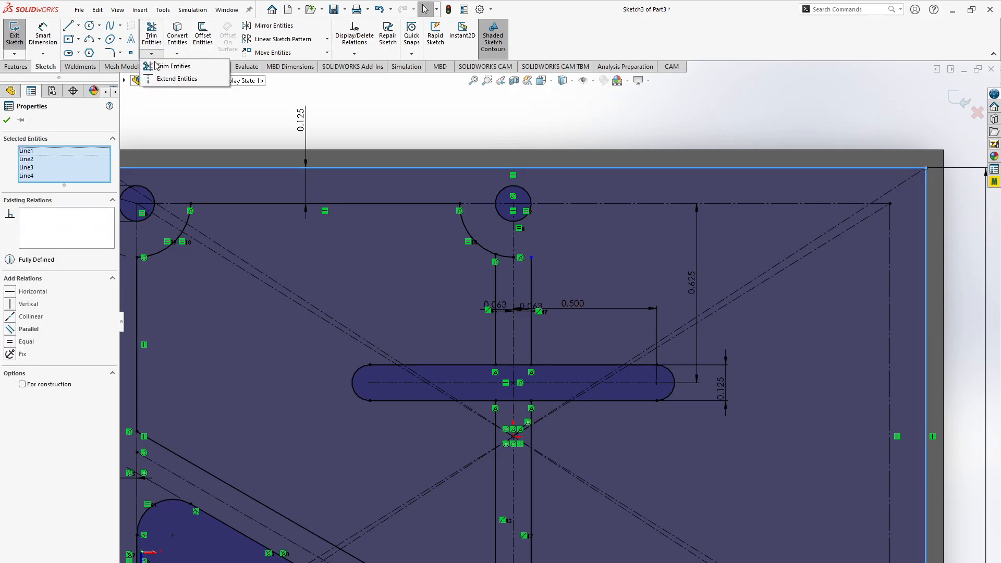
click(163, 66)
click(533, 282)
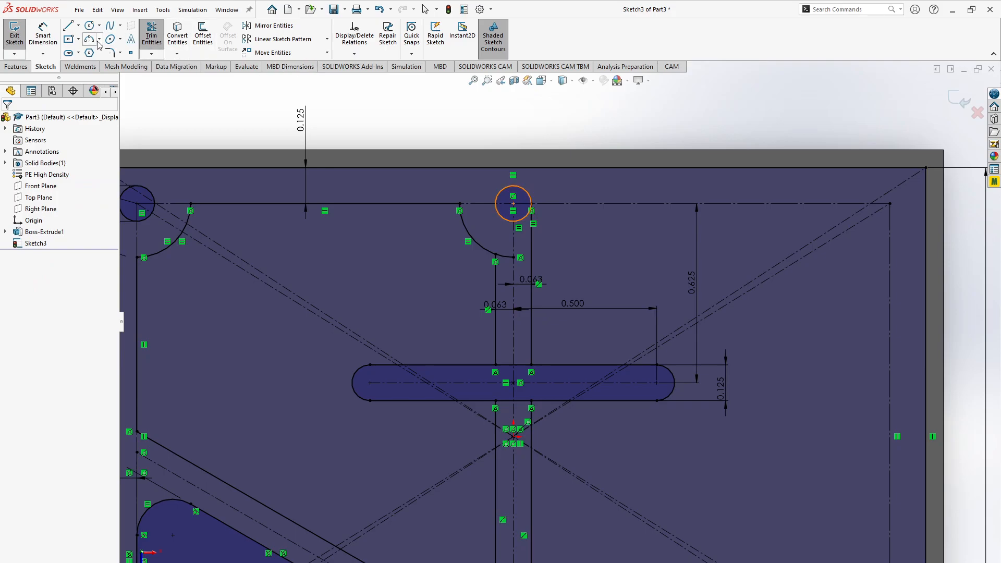
click(152, 34)
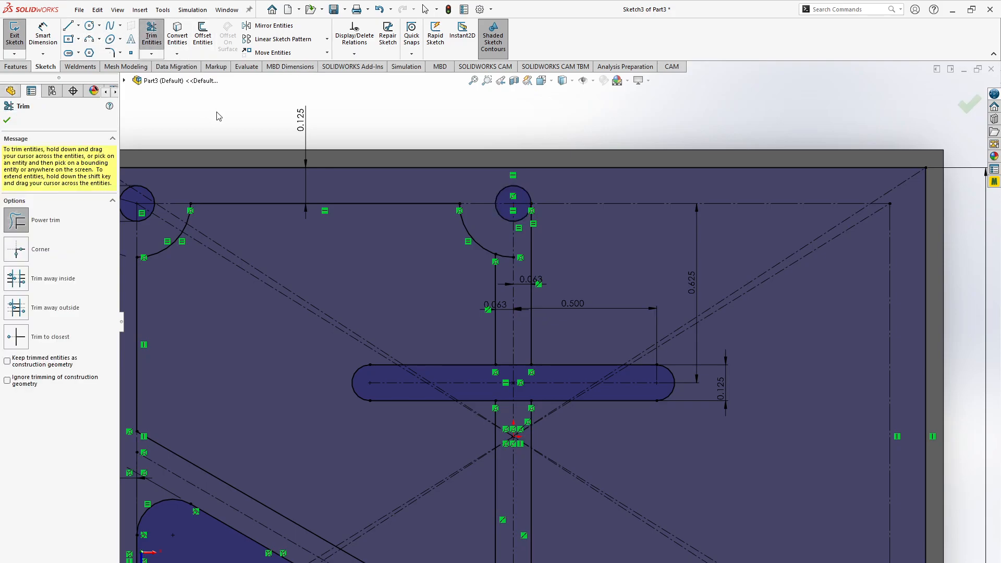
key(Escape)
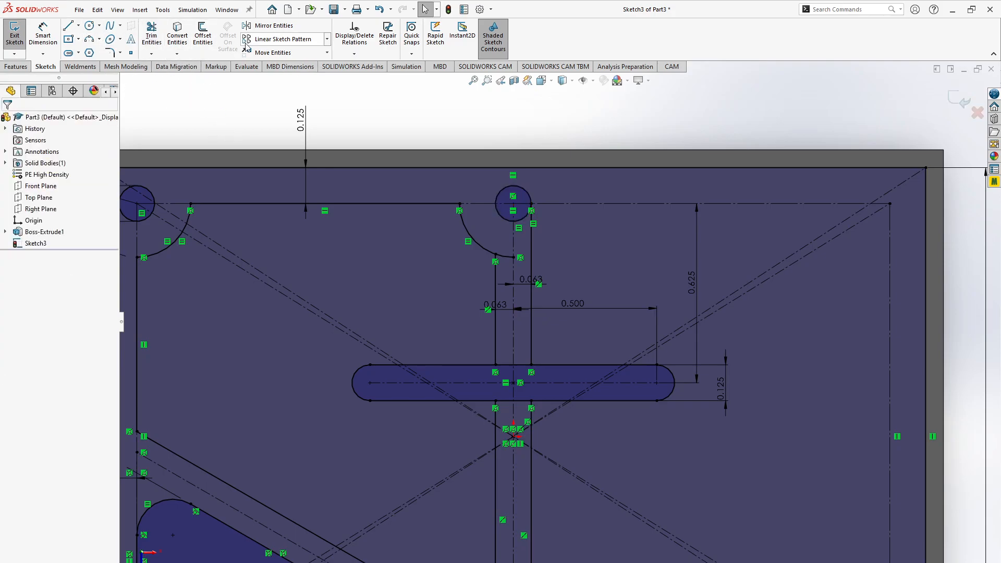
- Start mirroring sketch entities and pick the upper-left pocket's lines and arcs, including both web line segments above and below the slot
click(269, 25)
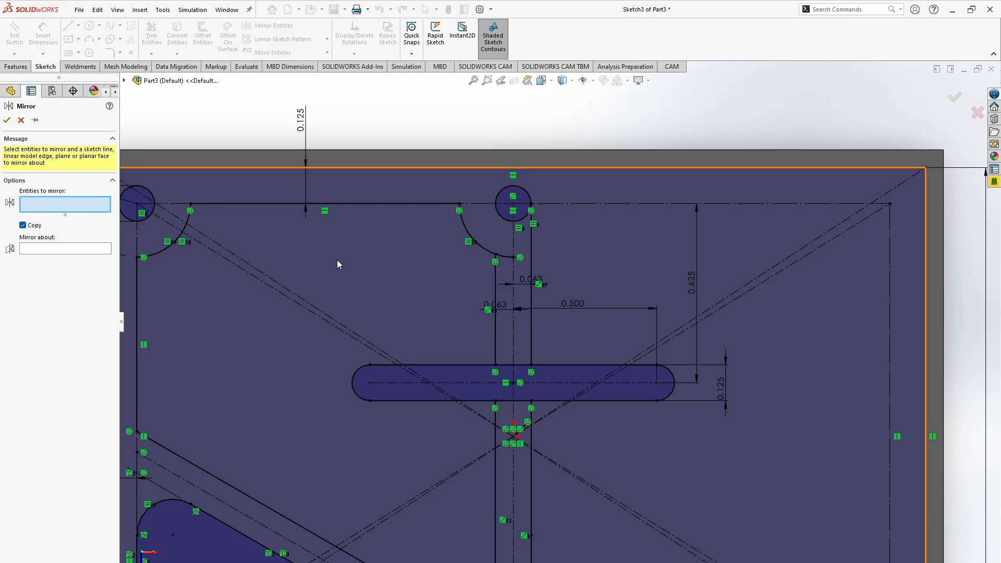
scroll(395, 313, down, 5)
scroll(396, 313, up, 5)
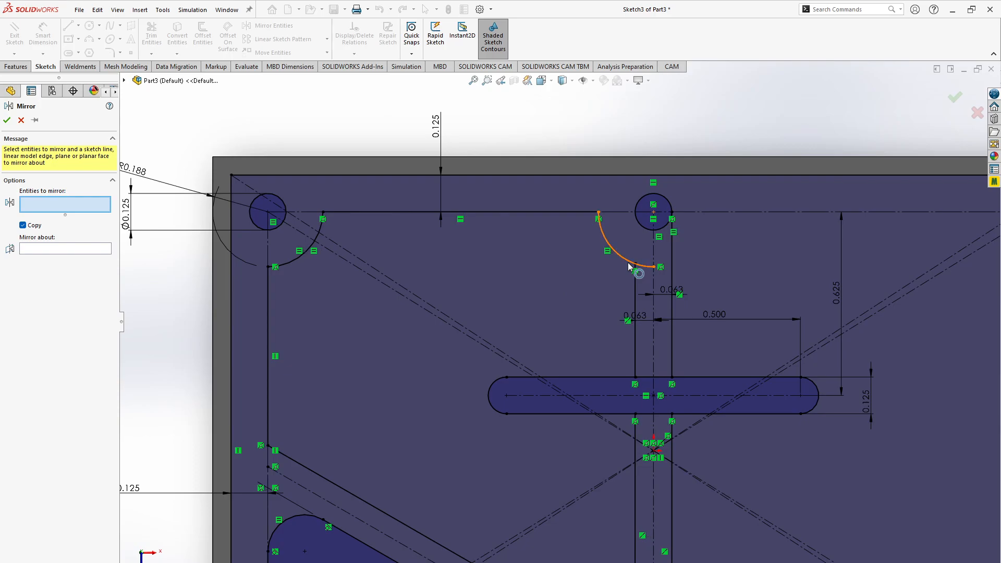
scroll(616, 361, down, 10)
scroll(615, 361, up, 12)
scroll(616, 361, down, 1)
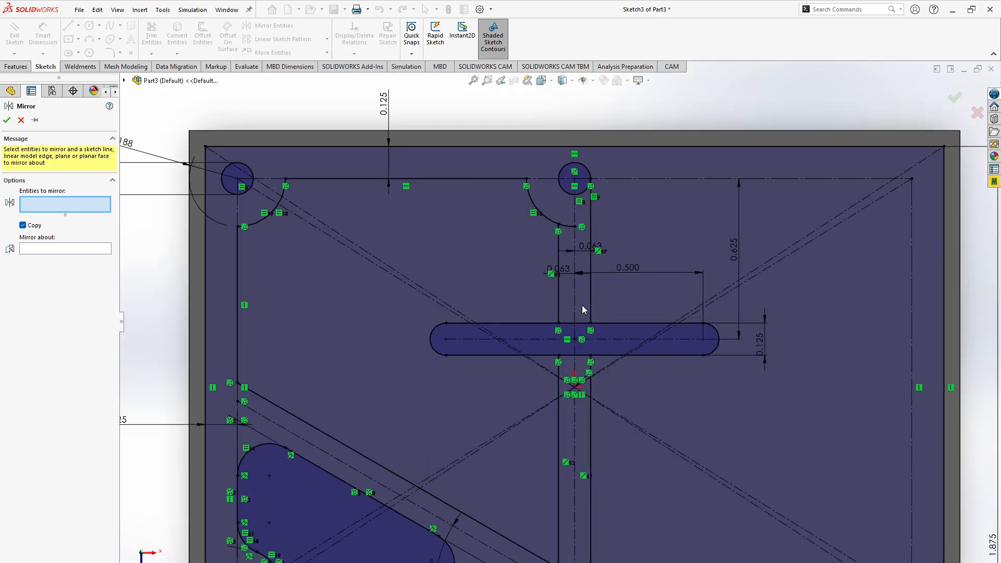
click(559, 277)
click(542, 215)
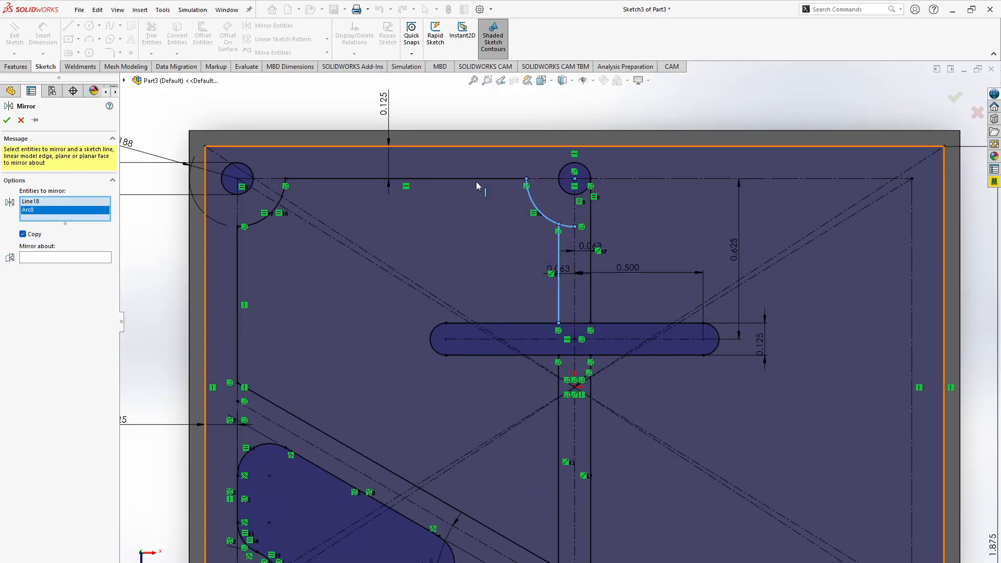
click(476, 180)
click(249, 232)
click(237, 291)
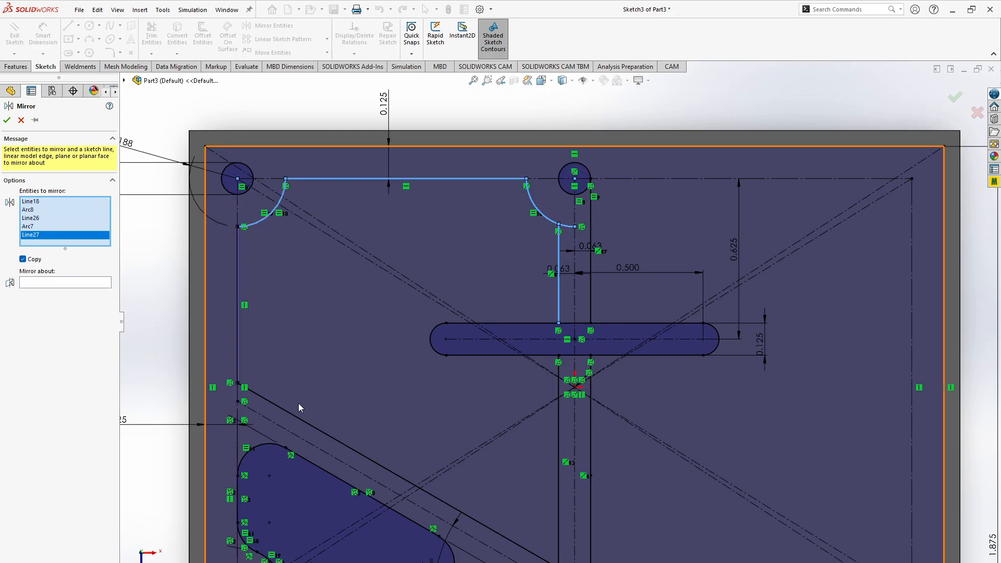
click(360, 455)
click(557, 506)
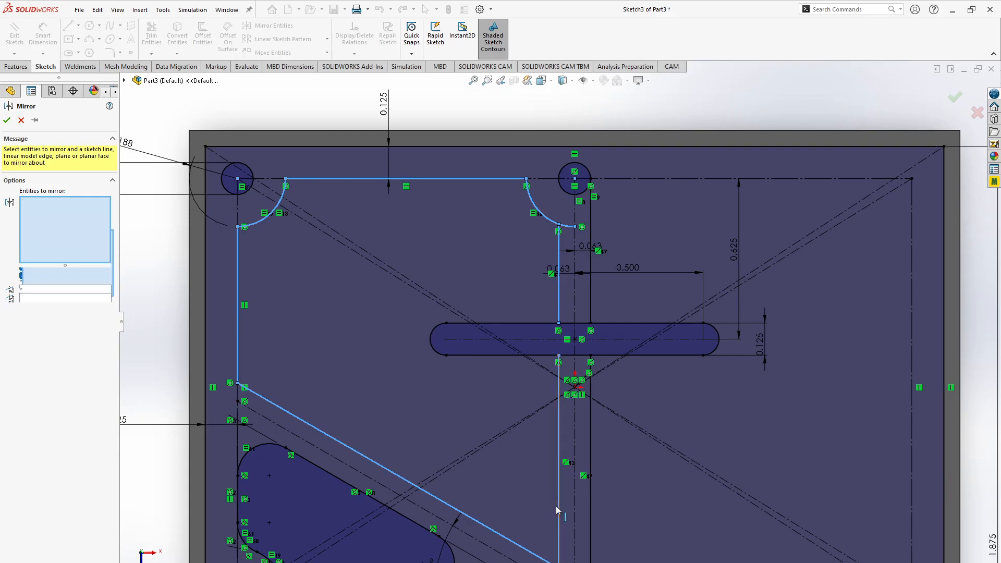
- Add the lines and arcs of the lower-left triangular pocket outline to the entities to mirror
scroll(496, 495, down, 5)
scroll(496, 495, up, 5)
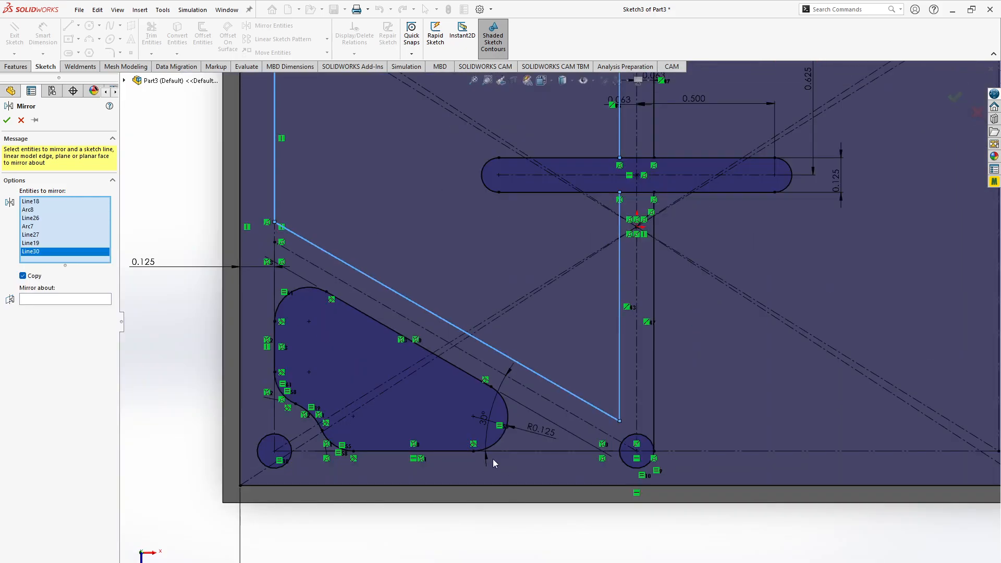
click(494, 446)
click(459, 451)
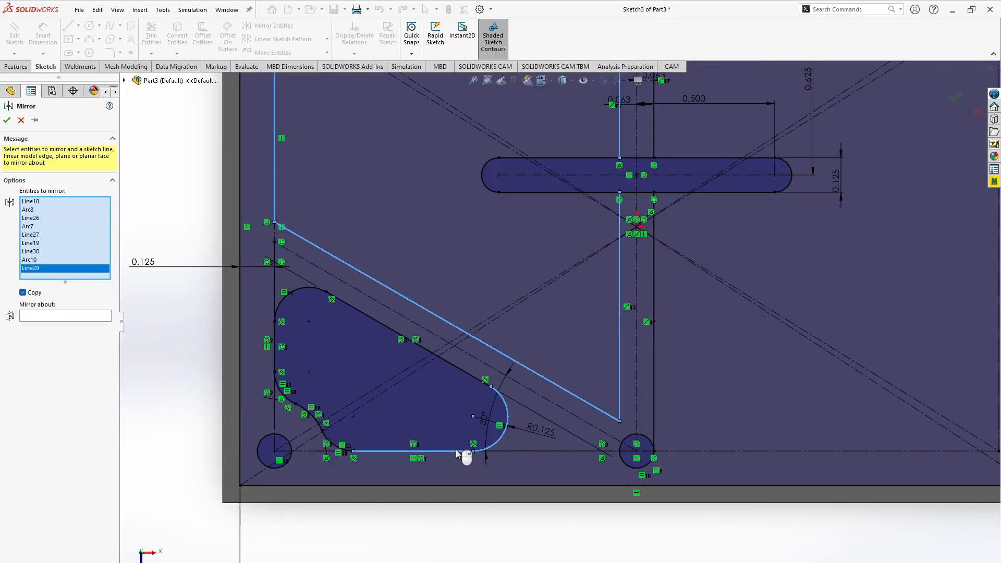
click(333, 445)
click(284, 394)
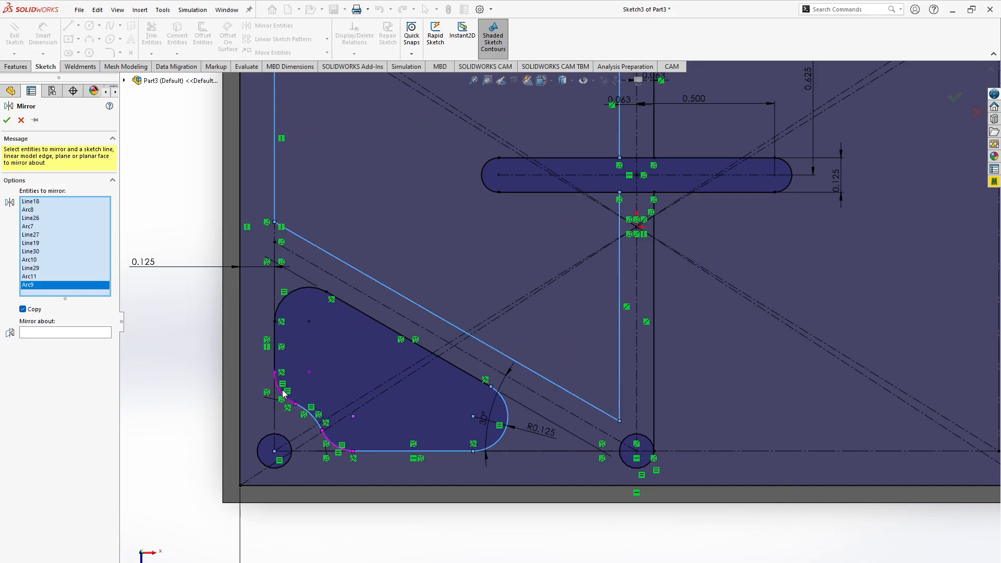
click(278, 385)
click(275, 347)
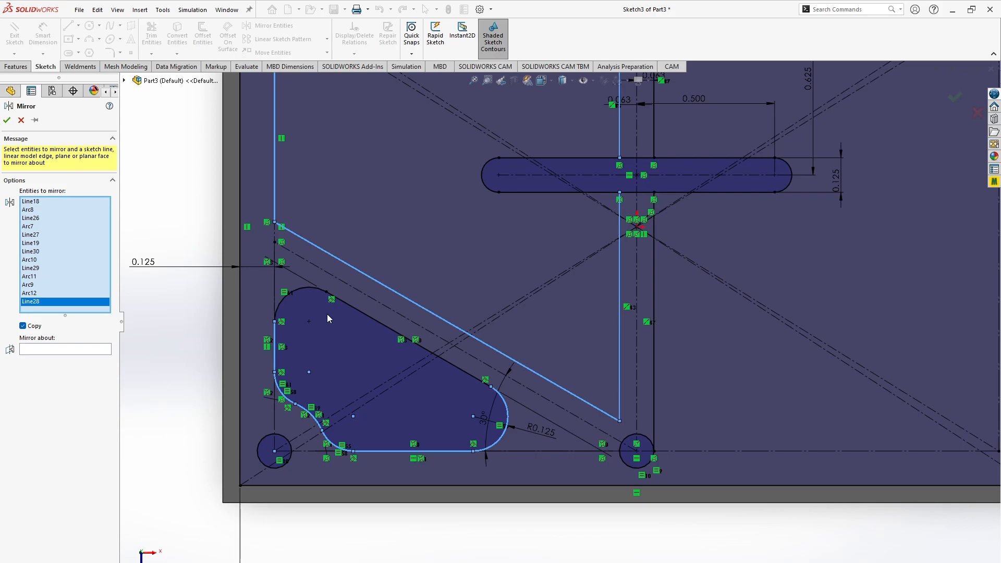
click(309, 290)
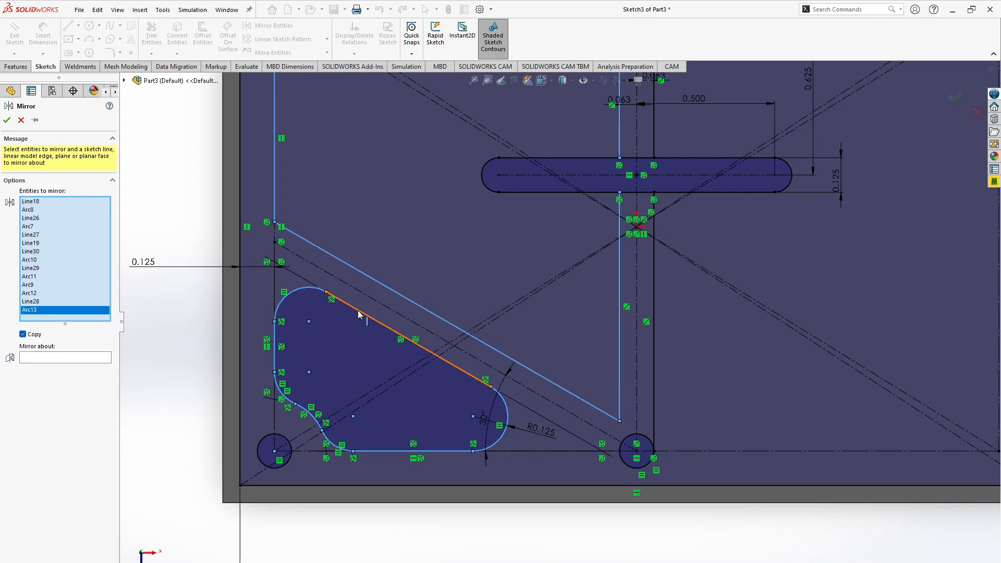
click(358, 314)
- Try to mirror the selected left-half pocket outlines about the vertical centerline, keeping the originals
scroll(578, 290, down, 2)
key(f)
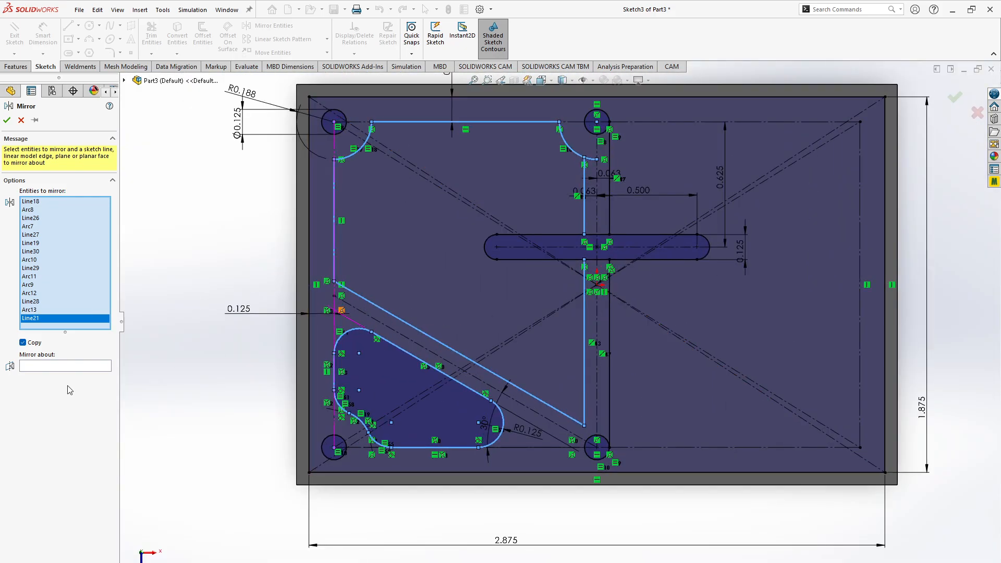
click(62, 367)
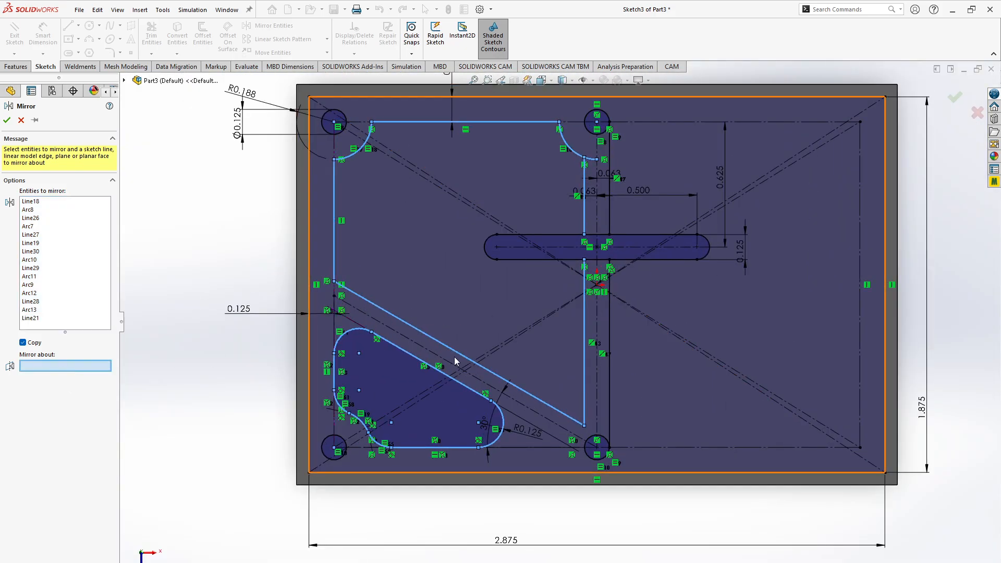
click(597, 379)
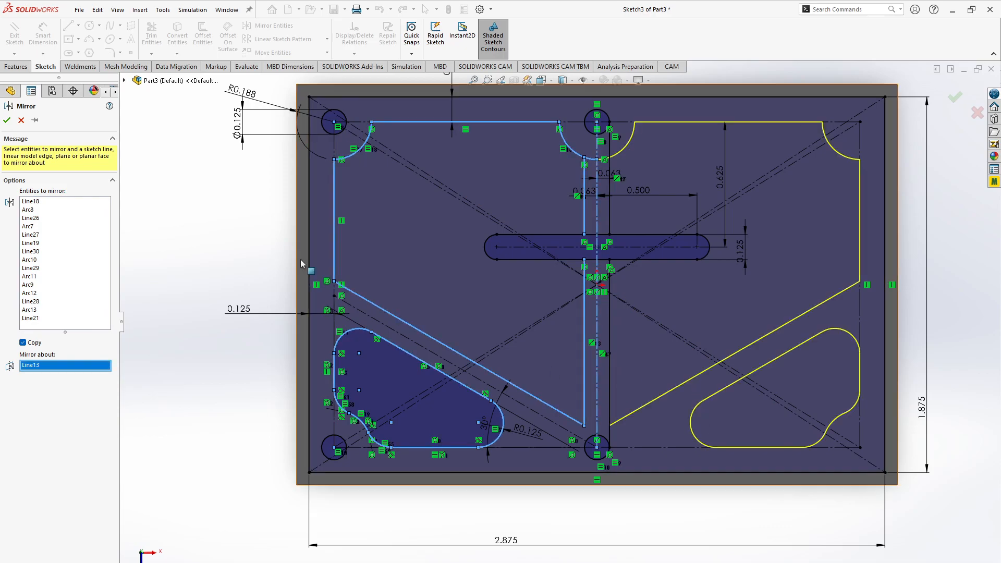
click(7, 120)
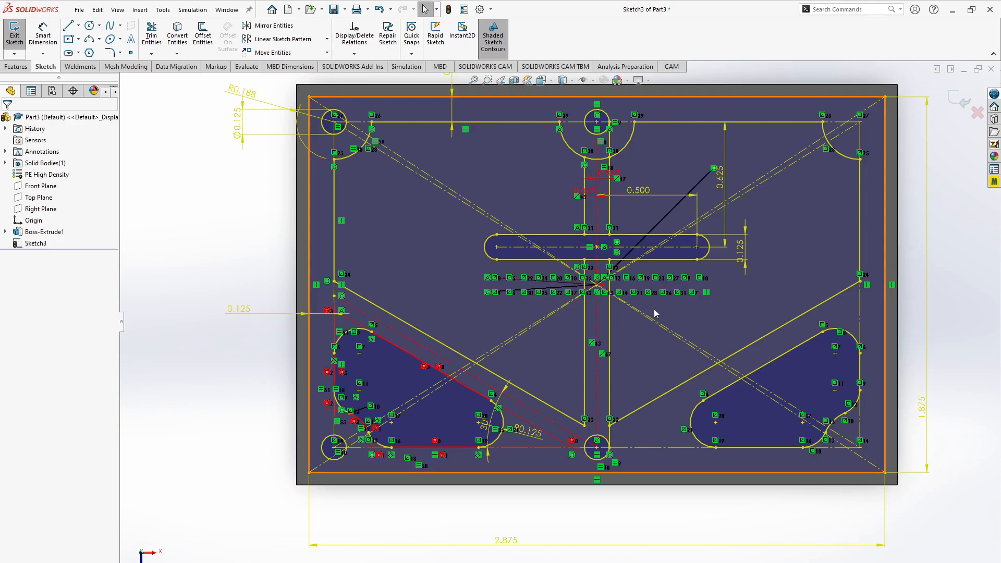
scroll(654, 309, down, 4)
scroll(654, 309, up, 6)
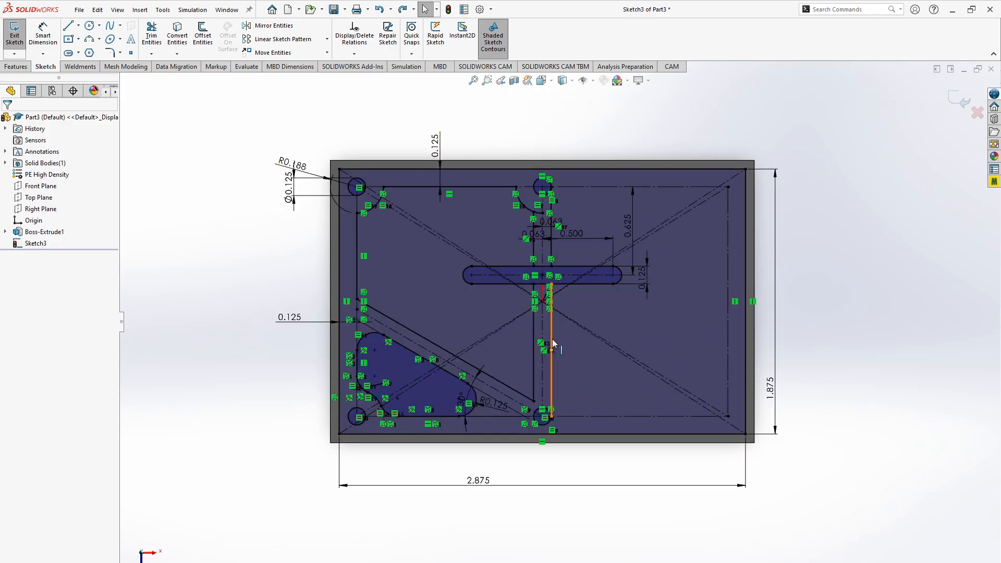
- Delete the right lines of the vertical web above and below the central slot
click(554, 344)
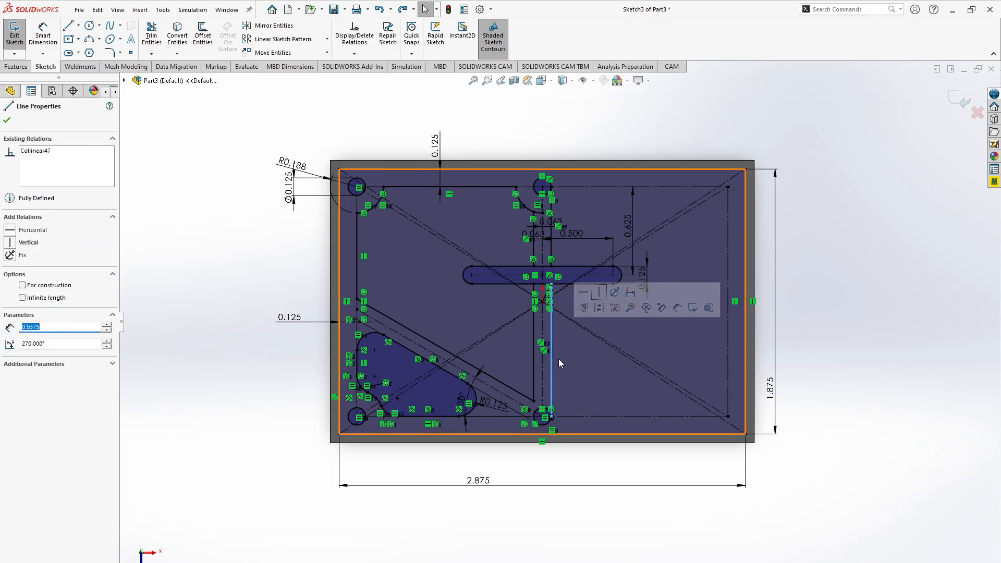
ctrl+click(553, 258)
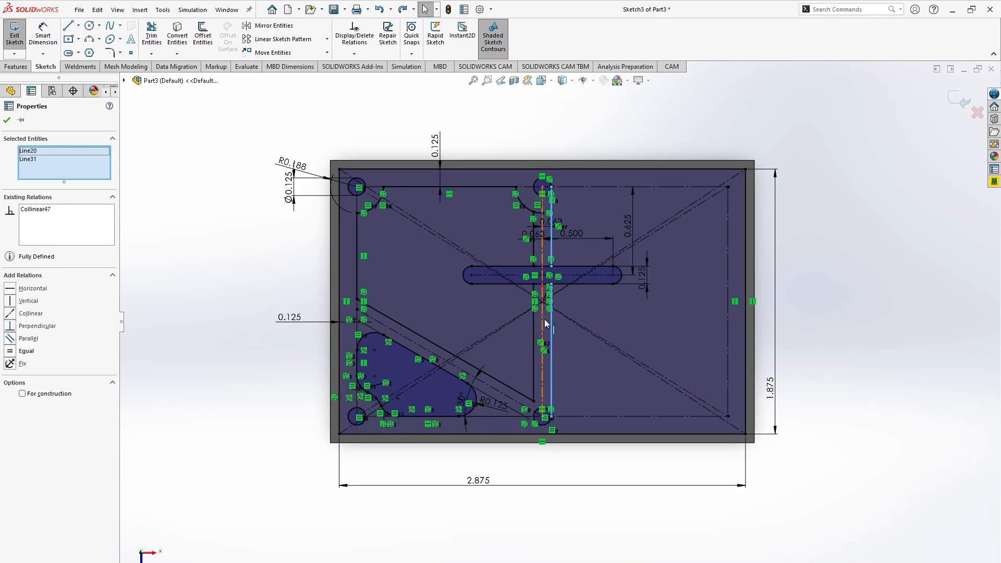
key(Delete)
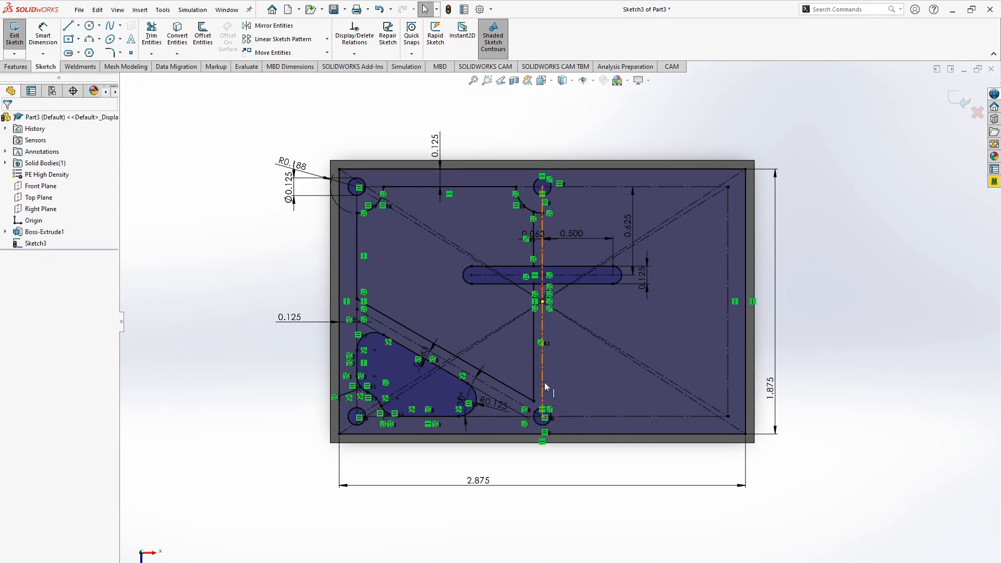
- Mirror the lower-left triangular pocket outline and the upper-left pocket's lines and arcs, including both web segments, about the vertical centerline
click(256, 30)
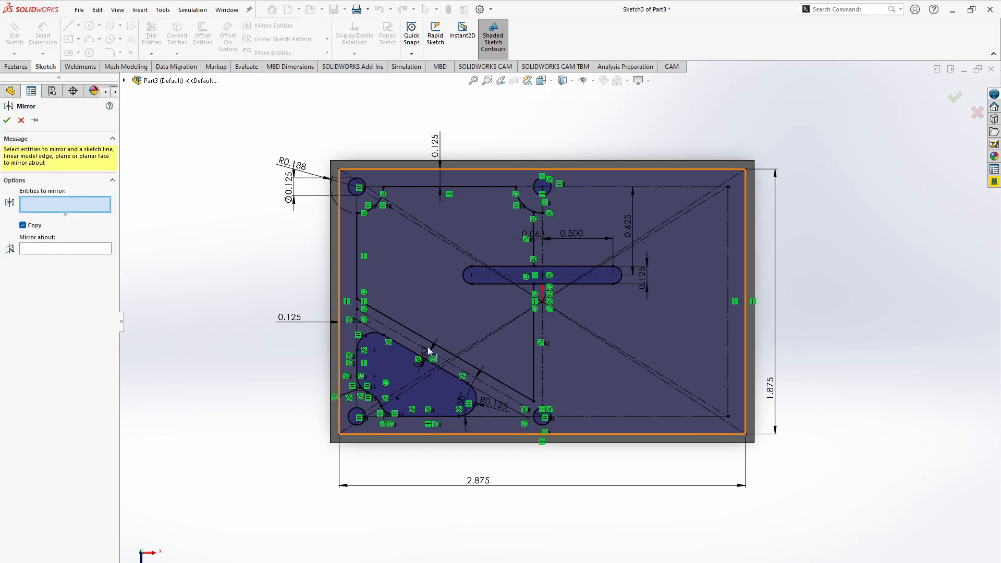
click(400, 365)
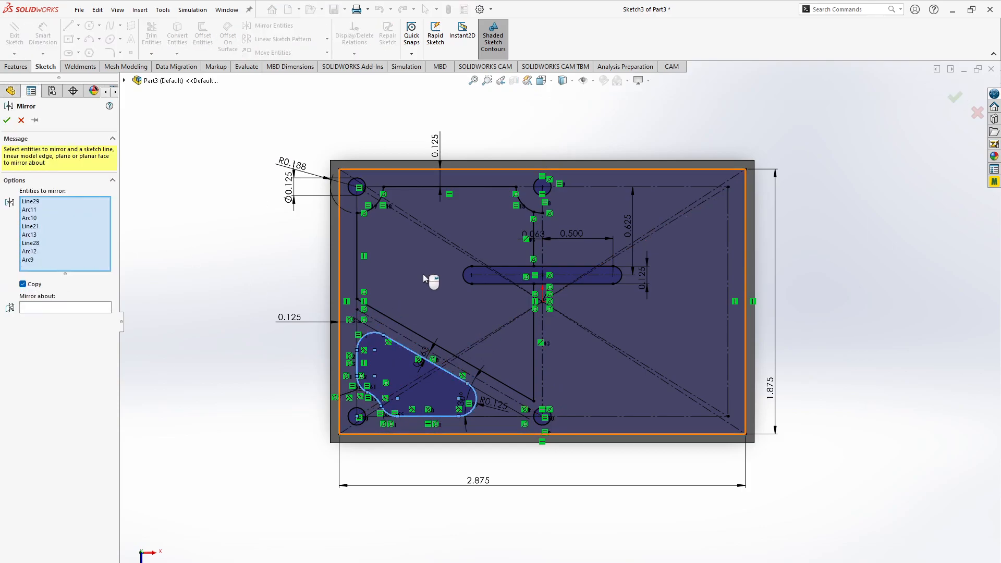
click(426, 340)
click(357, 286)
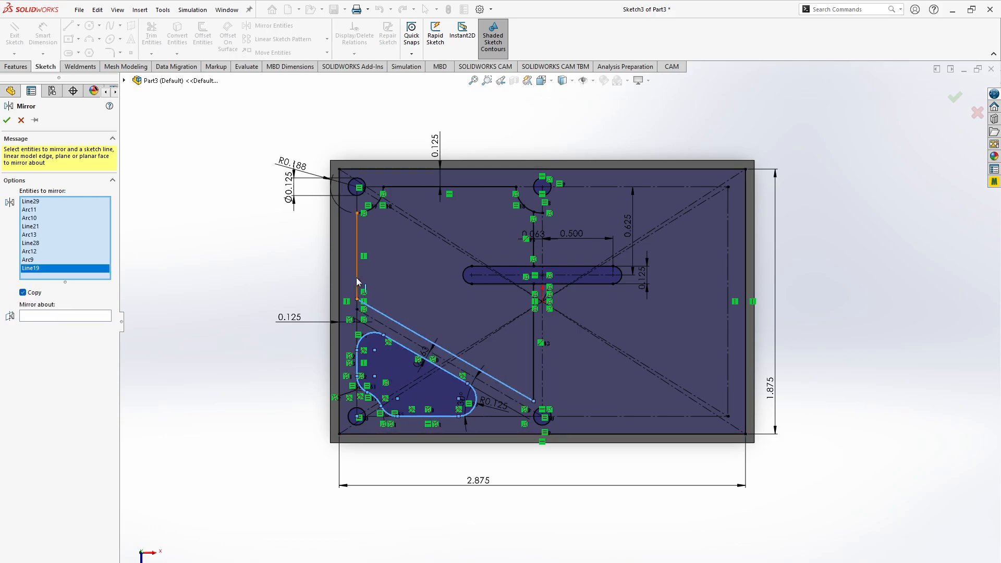
click(373, 210)
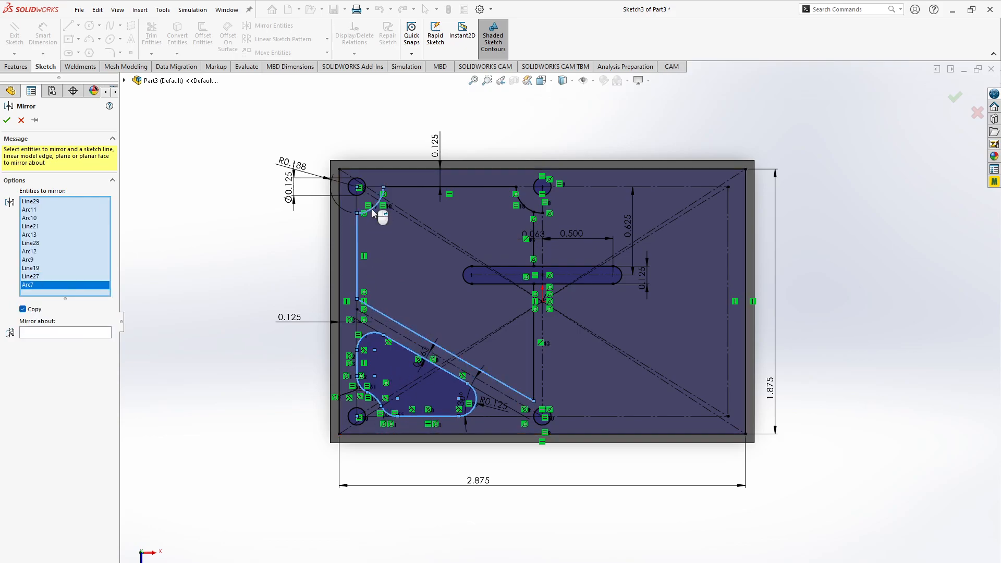
click(421, 187)
click(532, 211)
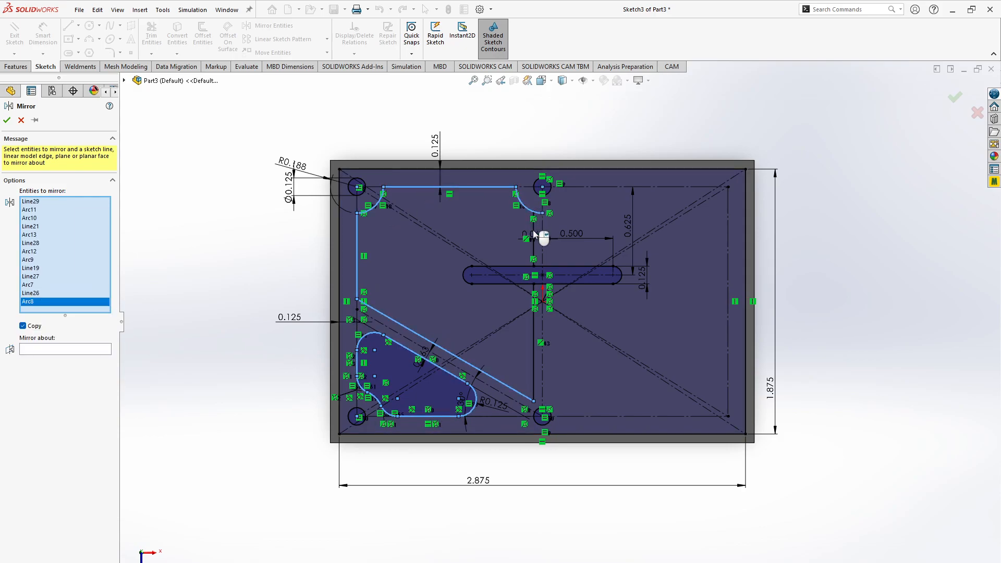
click(533, 254)
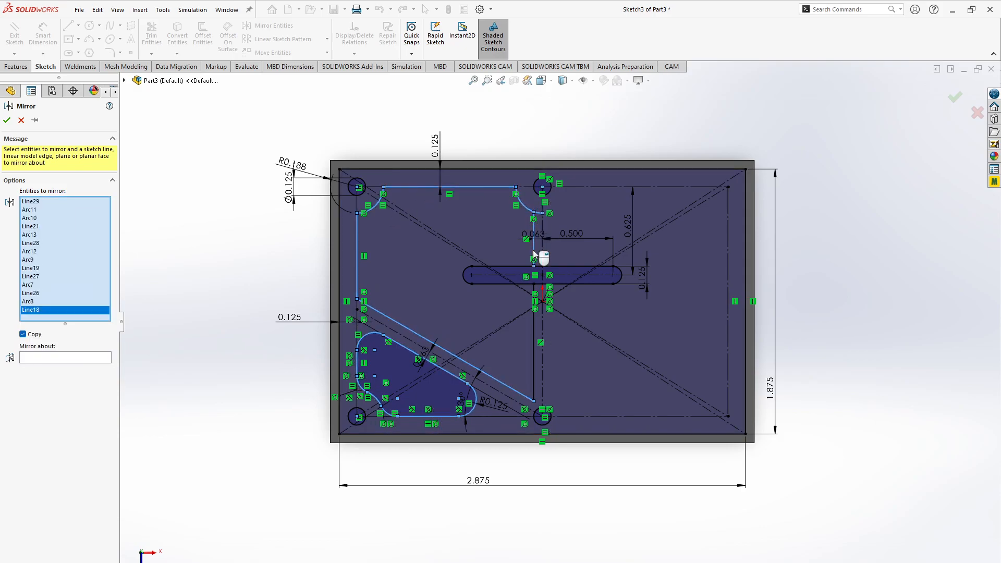
click(534, 359)
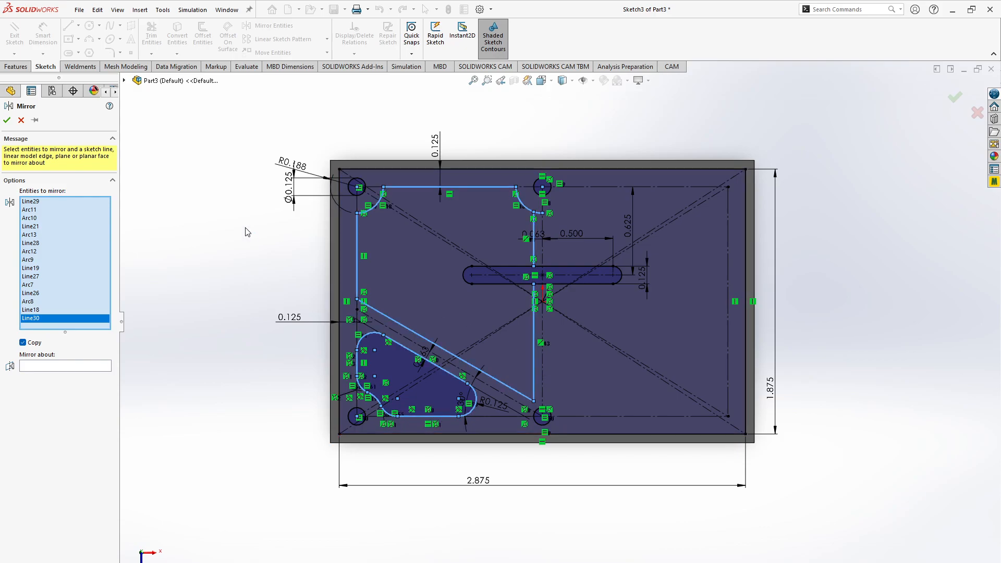
click(50, 367)
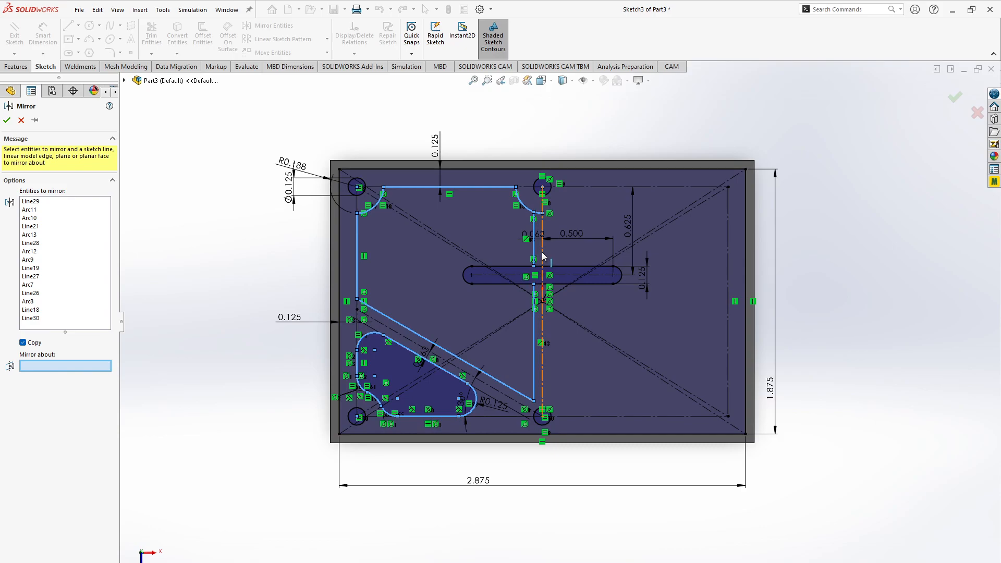
click(542, 256)
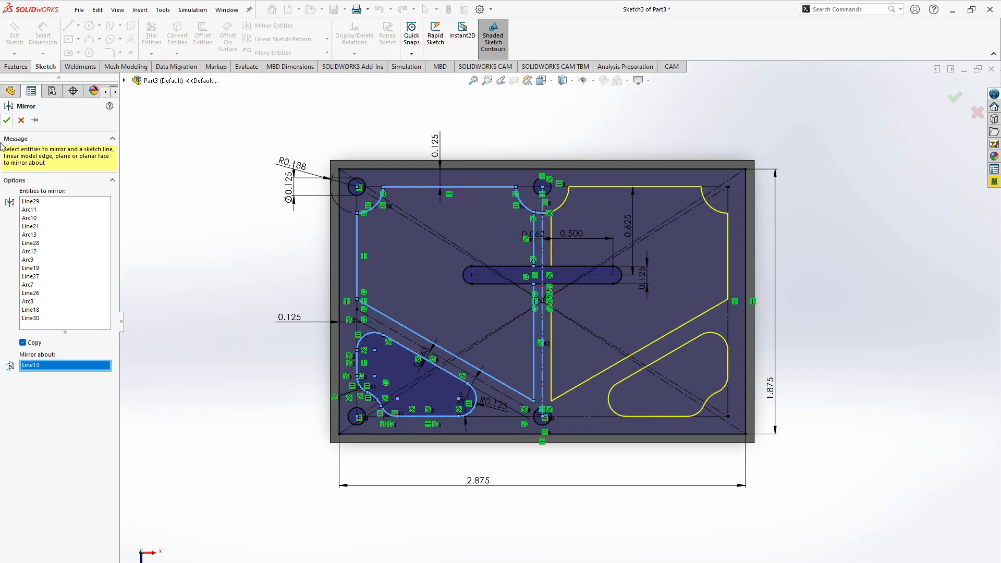
click(6, 121)
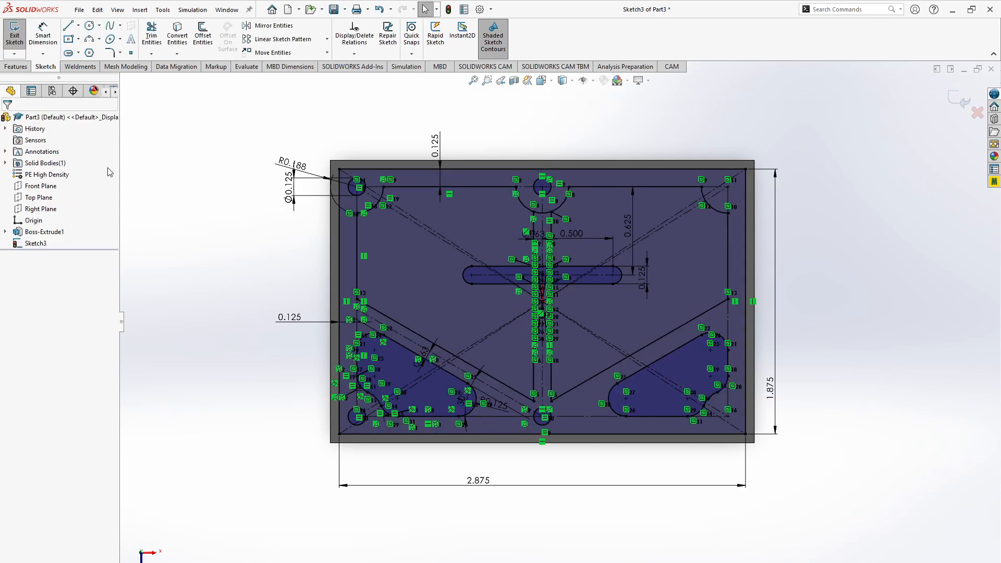
- Examine the mirrored outlines, check the webbed block drawing in the browser, and return to the SOLIDWORKS sketch
scroll(625, 317, up, 6)
scroll(625, 317, down, 6)
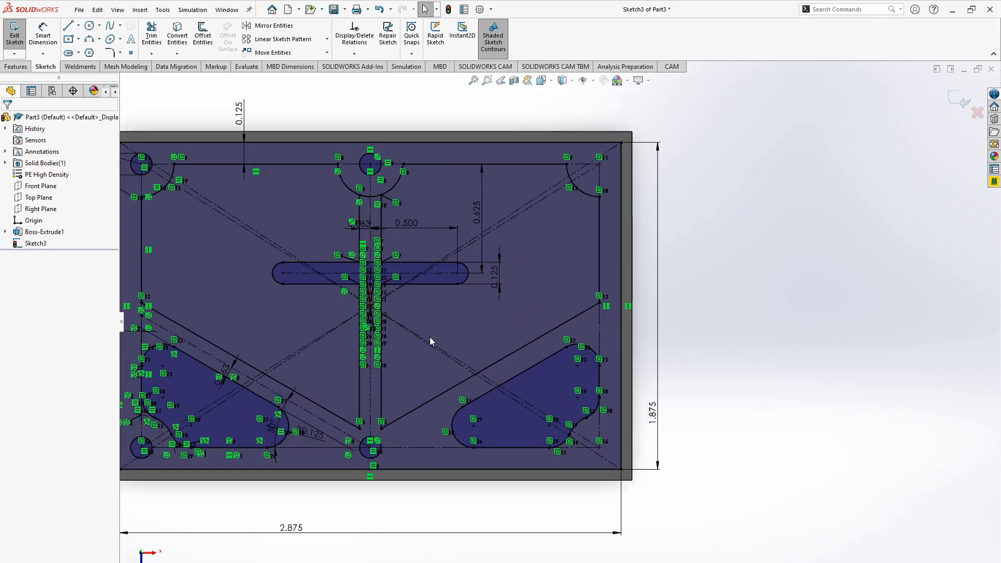
scroll(333, 343, down, 5)
key(f)
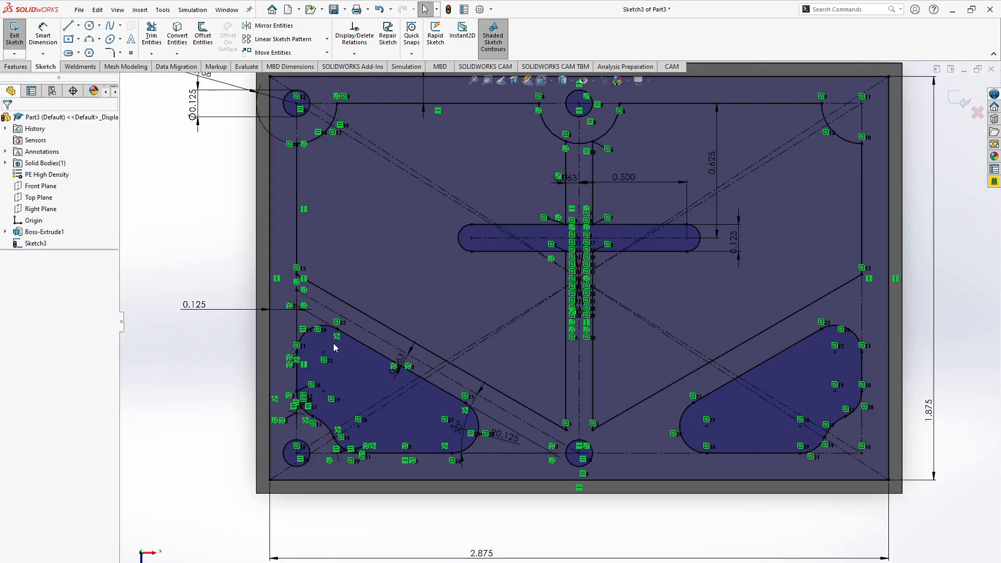
scroll(710, 332, up, 3)
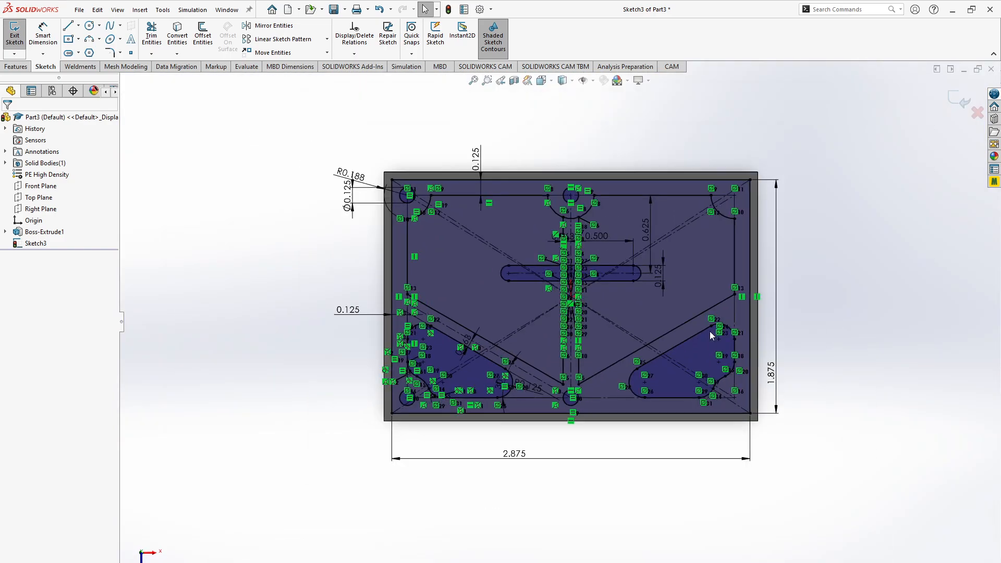
scroll(710, 331, down, 3)
scroll(711, 332, up, 1)
key(alt+Tab)
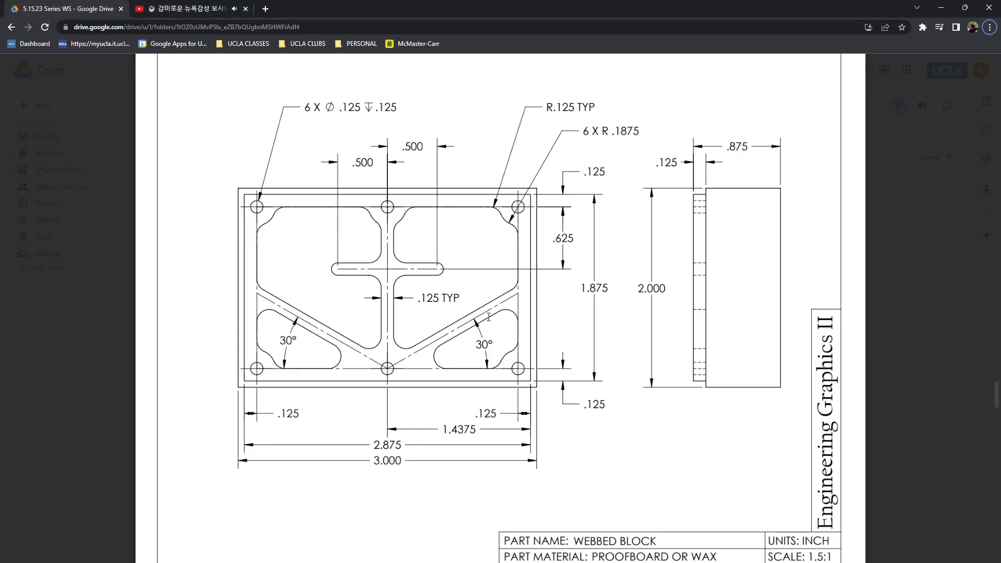
key(alt+Tab)
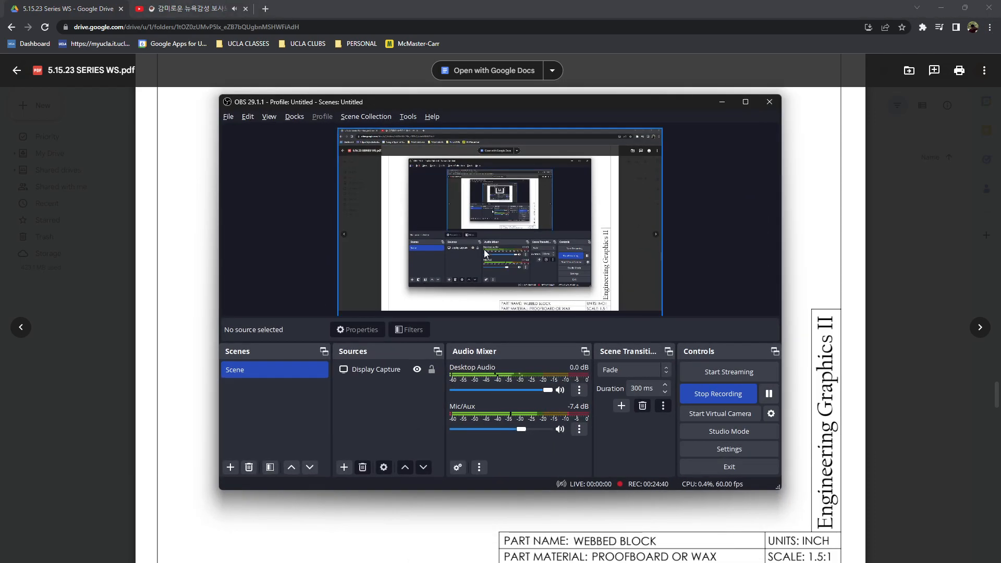
key(alt+Tab)
key(alt+Tab)
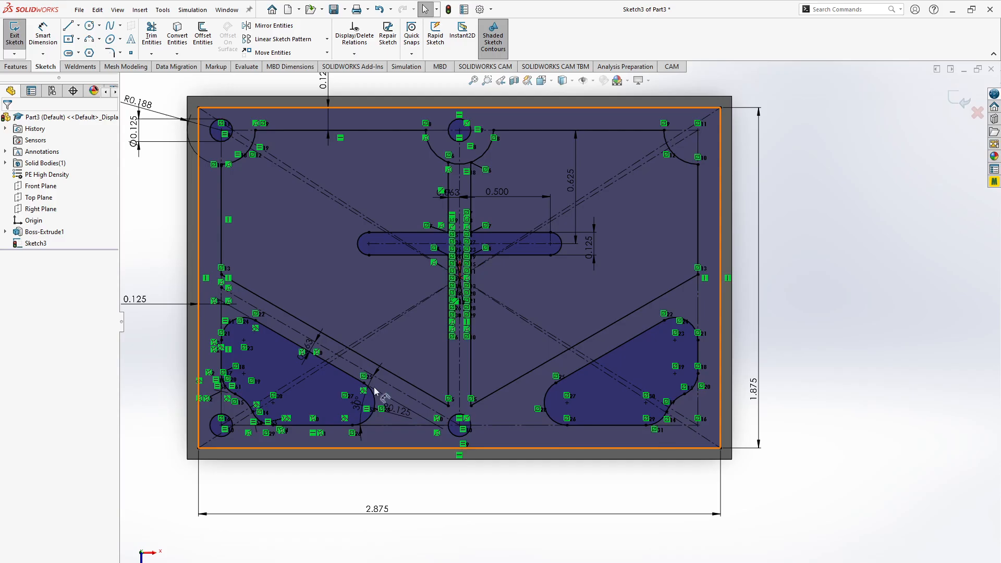
- Compare the mirrored sketch with the webbed block drawing in the browser and return to SOLIDWORKS
key(alt+Tab)
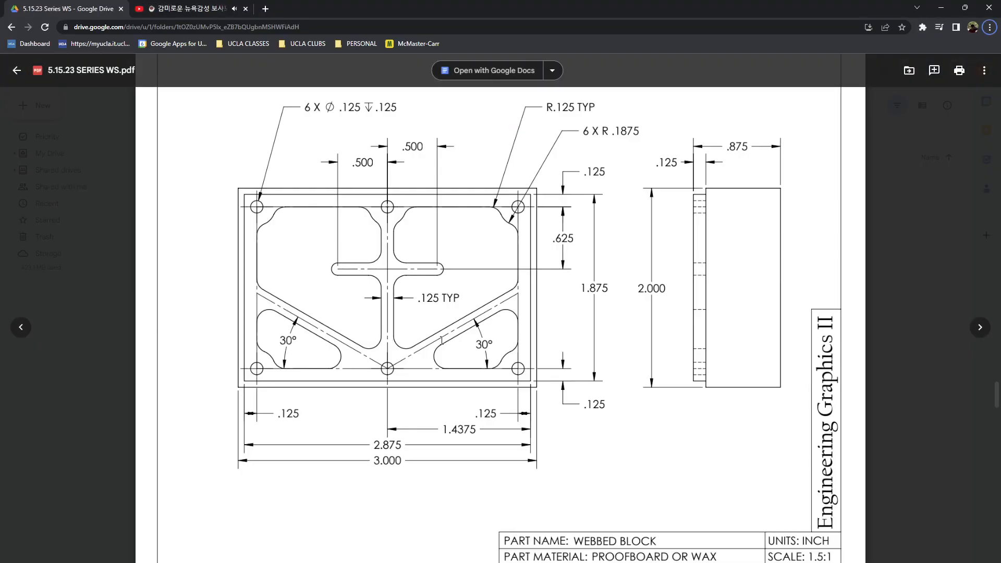
key(alt+Tab)
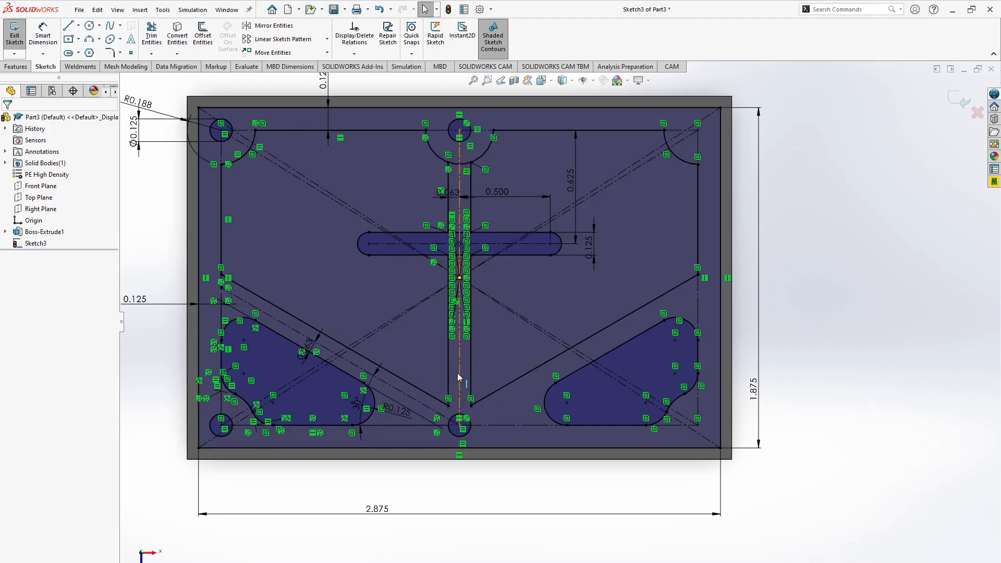
key(alt+Tab)
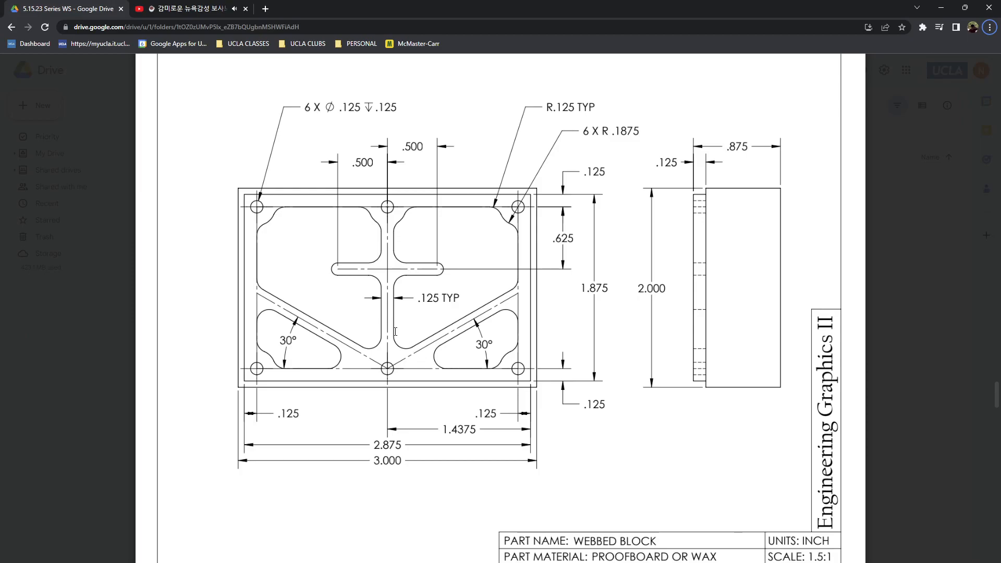
key(alt+Tab)
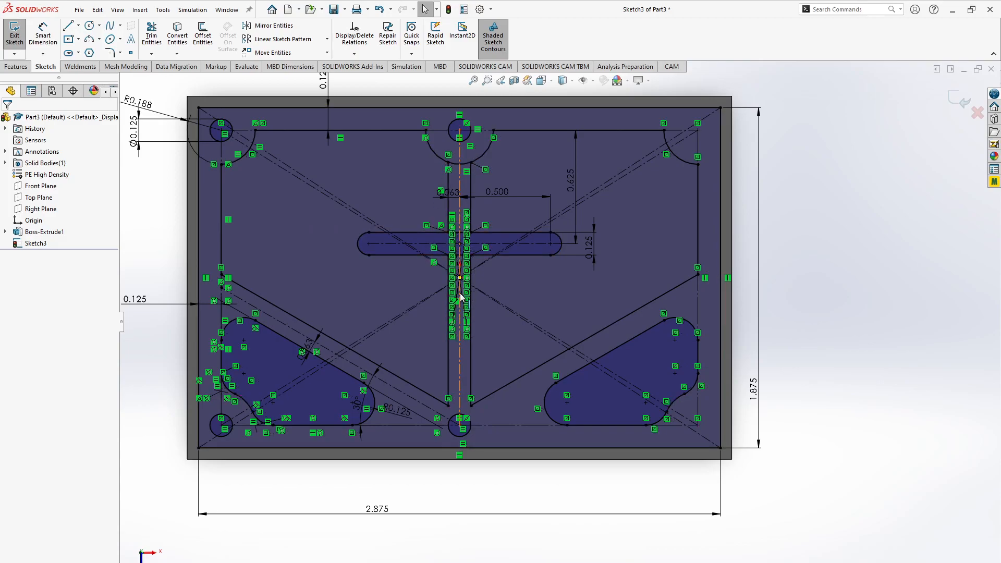
click(20, 67)
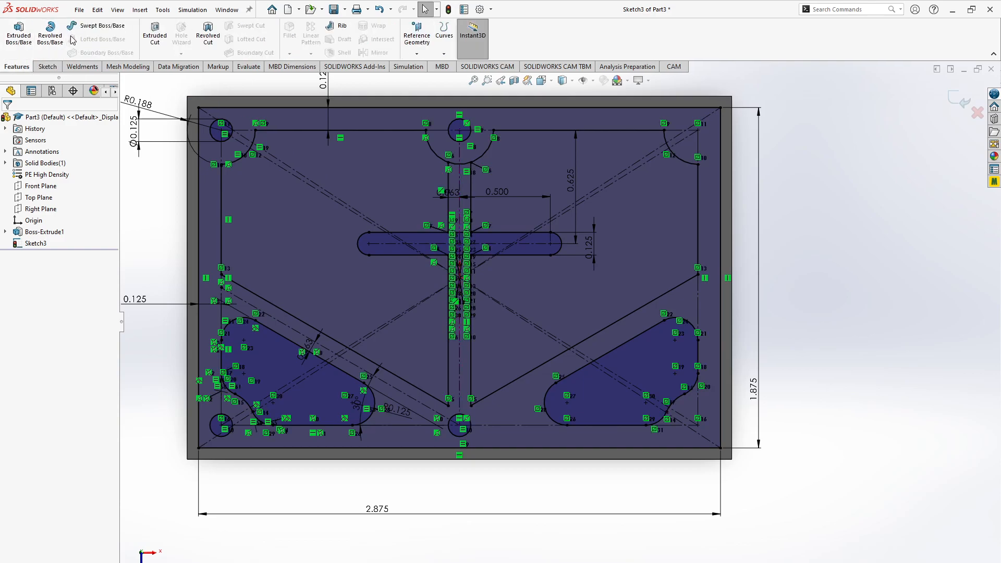
click(155, 32)
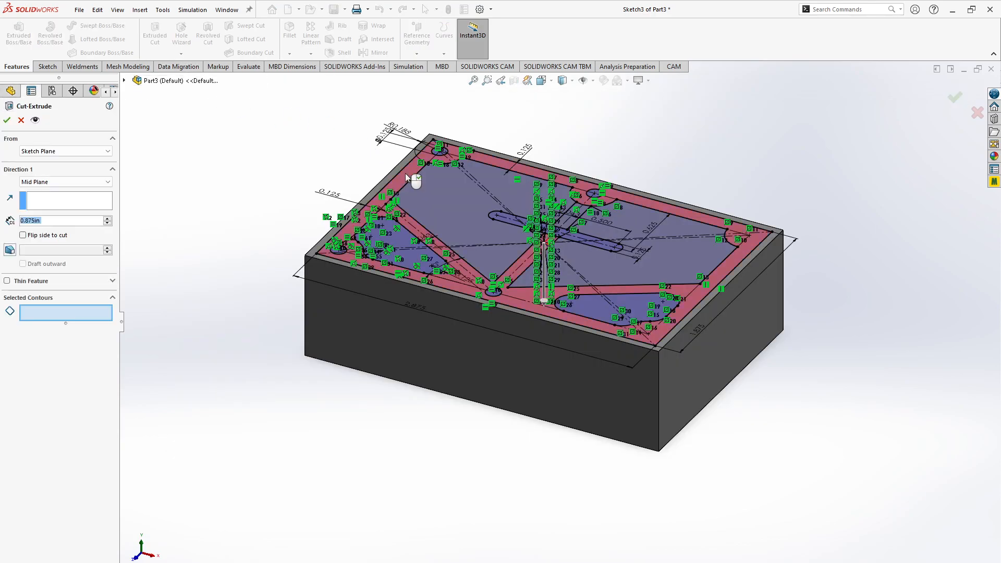
click(442, 202)
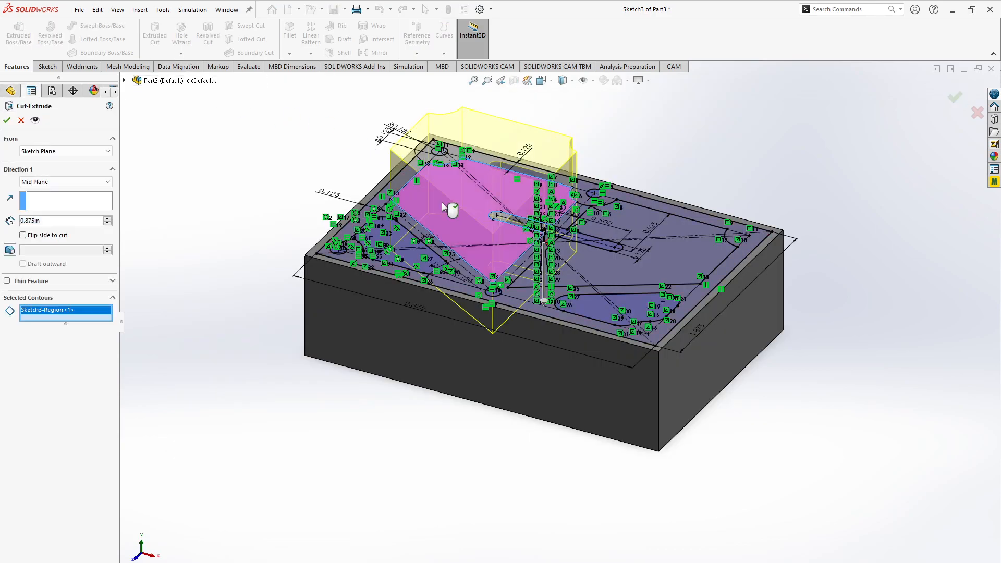
click(403, 237)
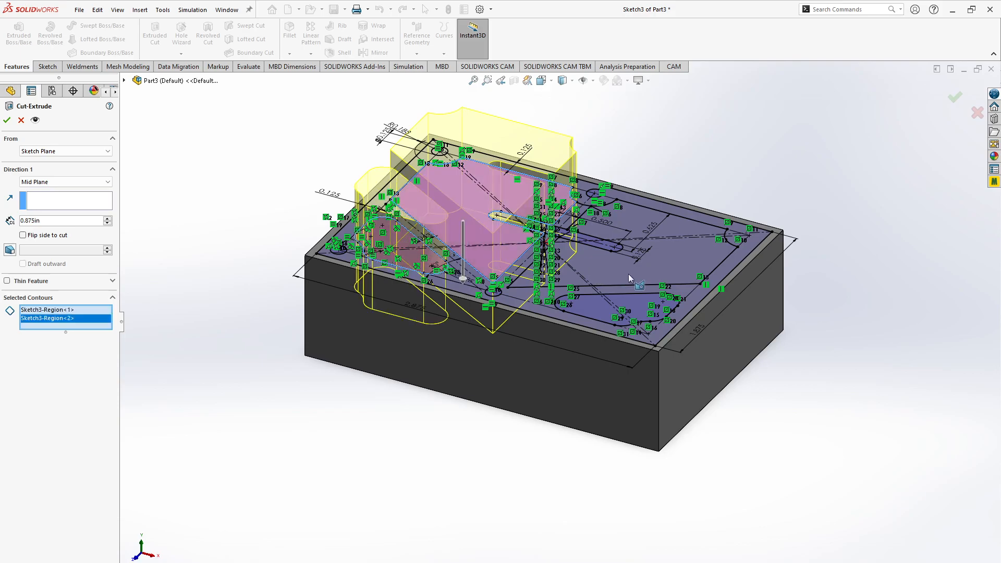
click(636, 271)
click(638, 303)
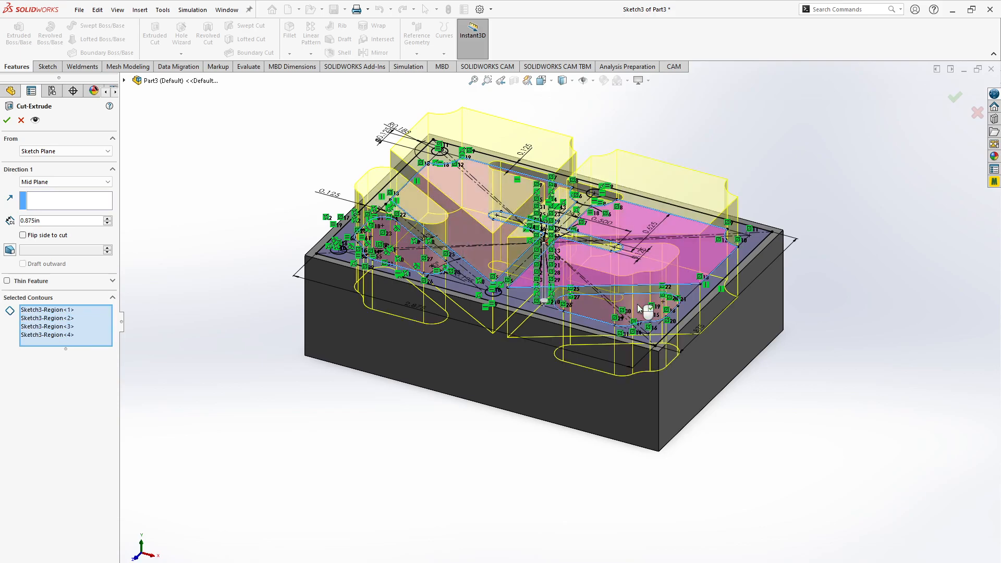
click(56, 182)
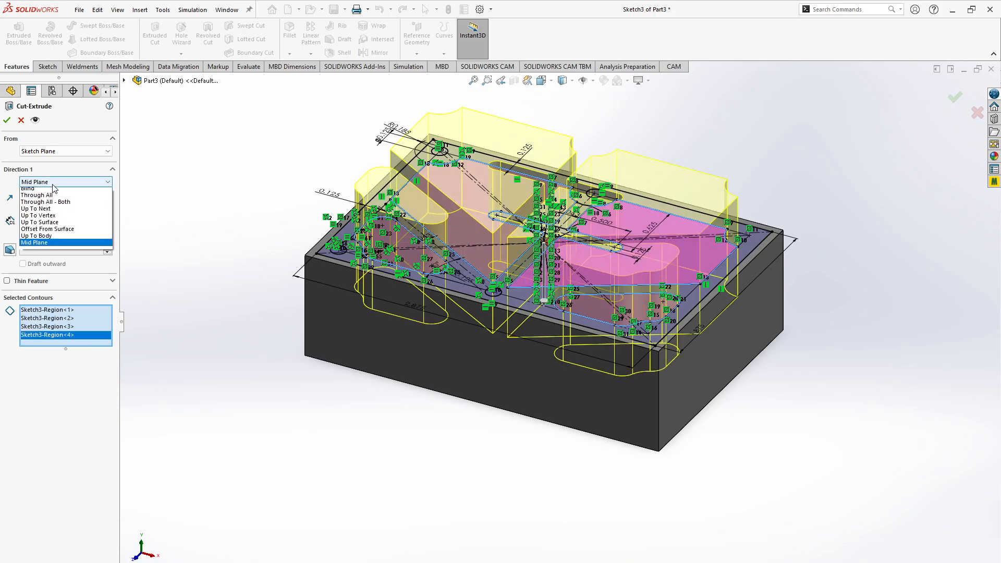
click(51, 191)
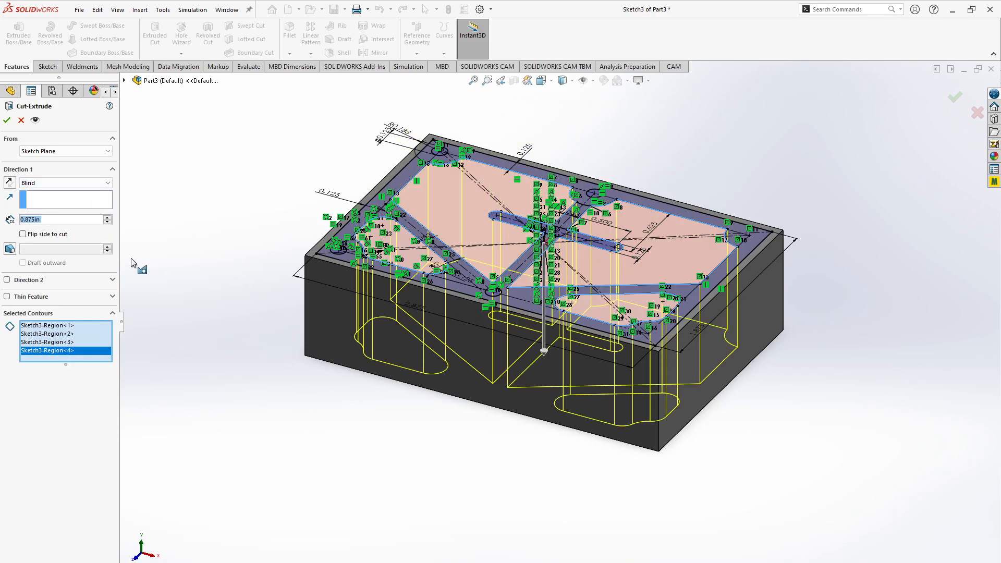
text(.)
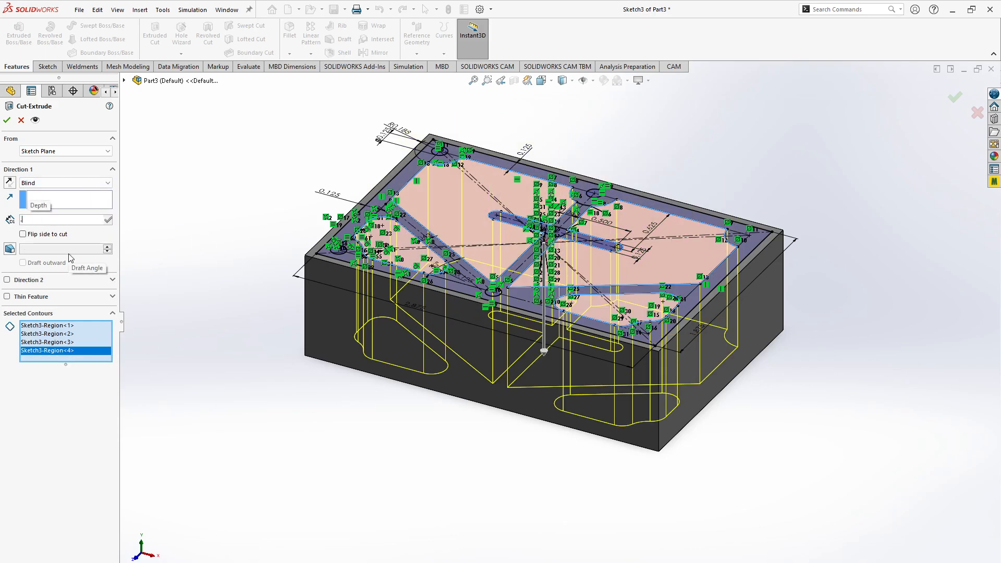
text(125)
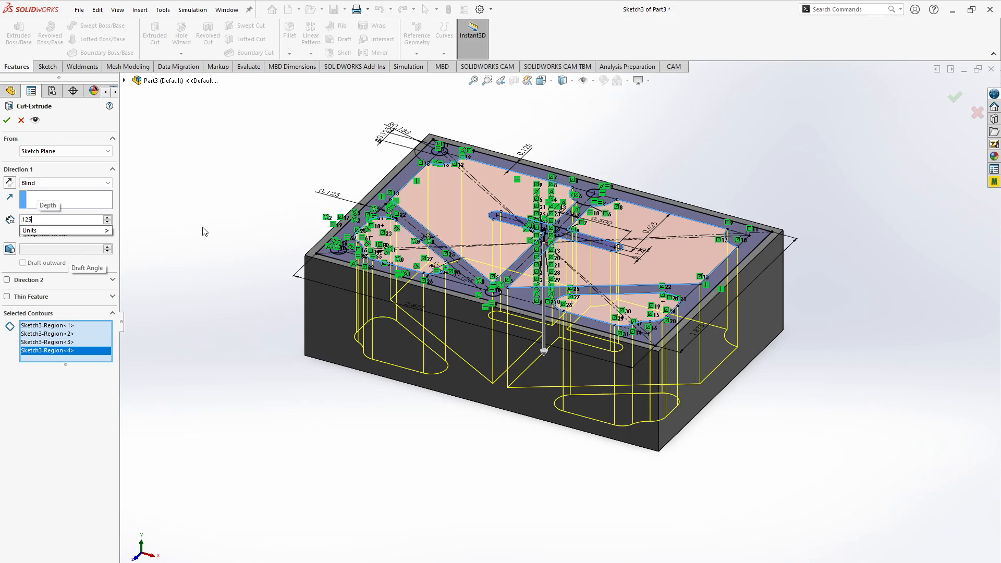
key(Return)
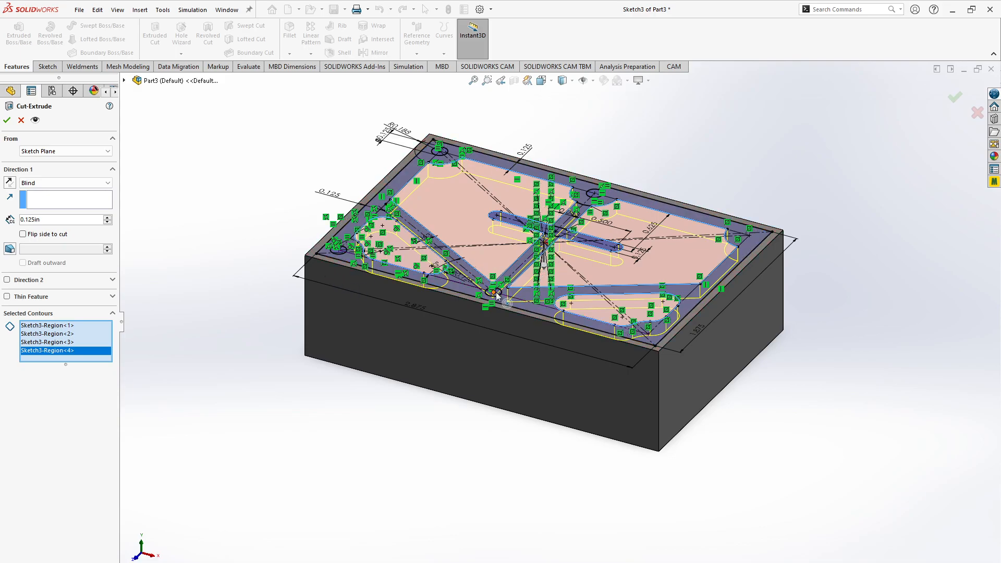
click(21, 120)
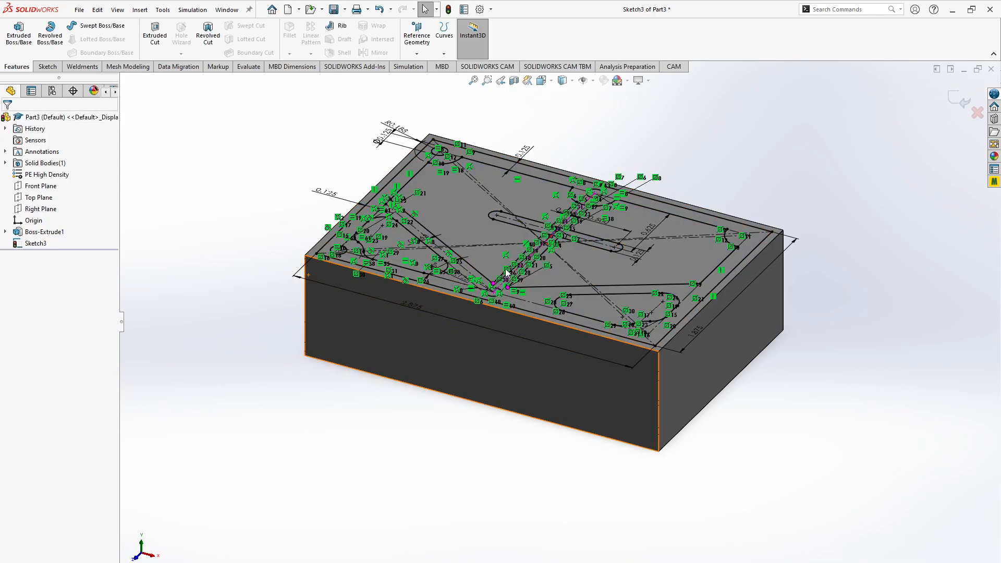
double_click(470, 149)
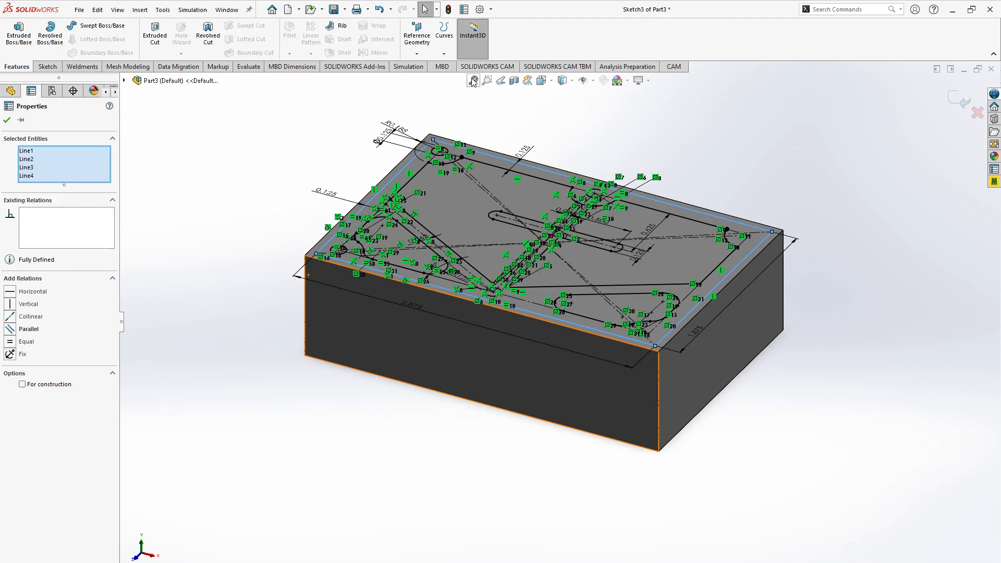
click(473, 81)
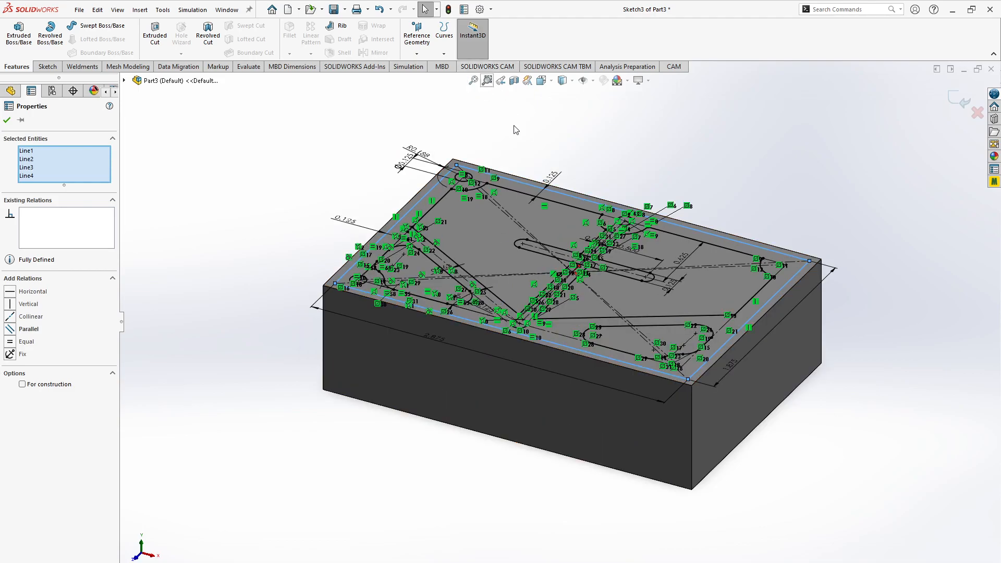
click(532, 147)
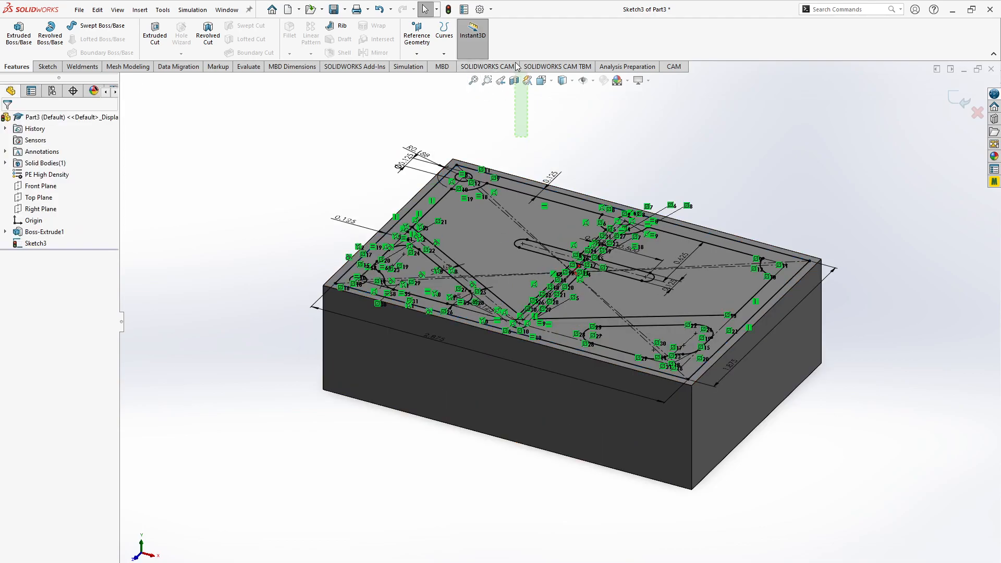
click(491, 231)
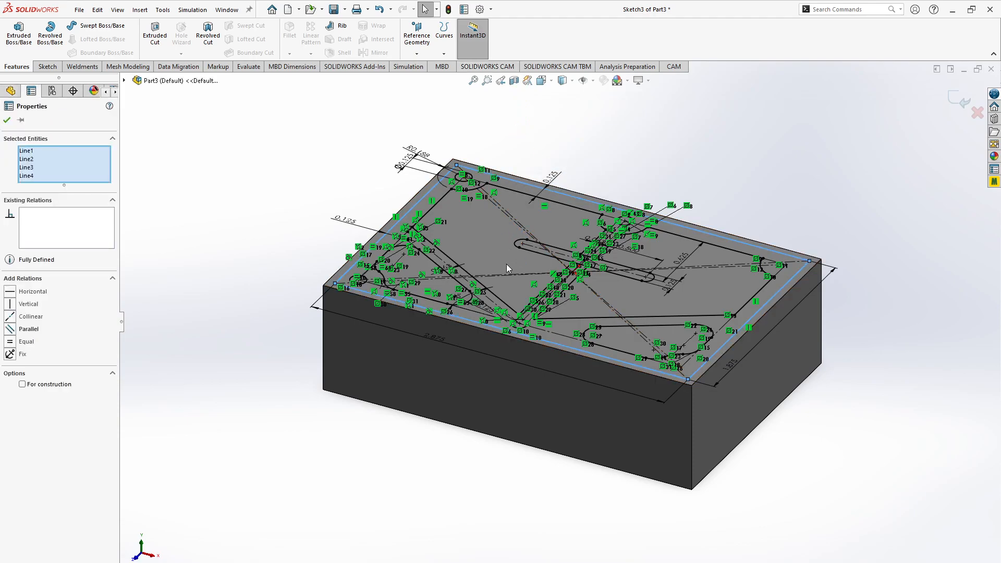
click(612, 163)
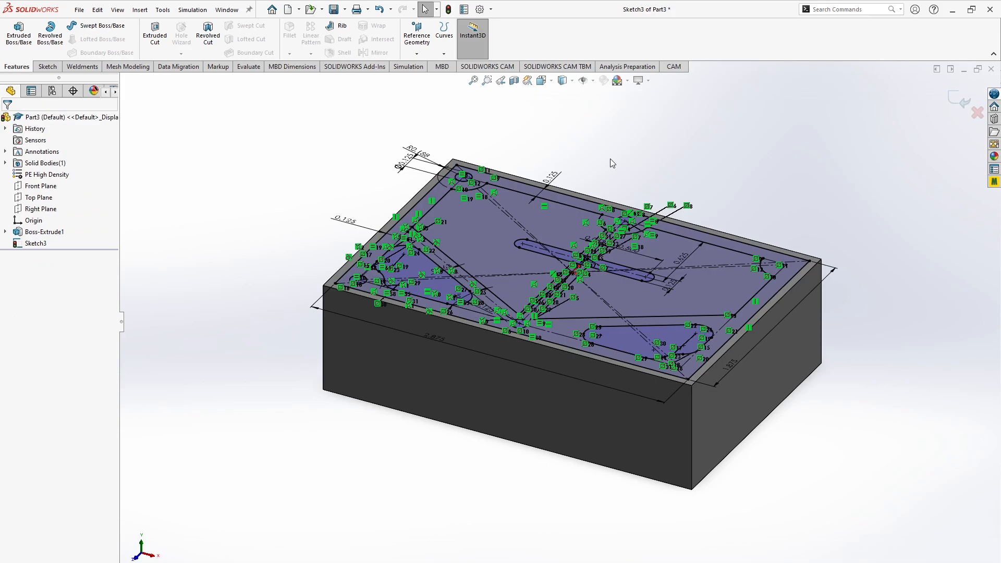
right_click(612, 163)
right_click(590, 158)
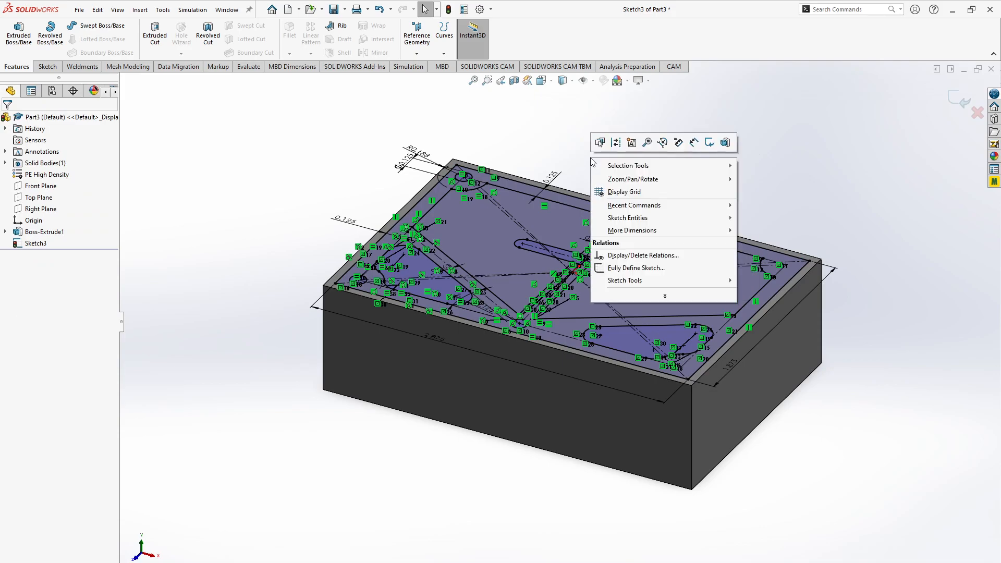
click(559, 144)
click(512, 230)
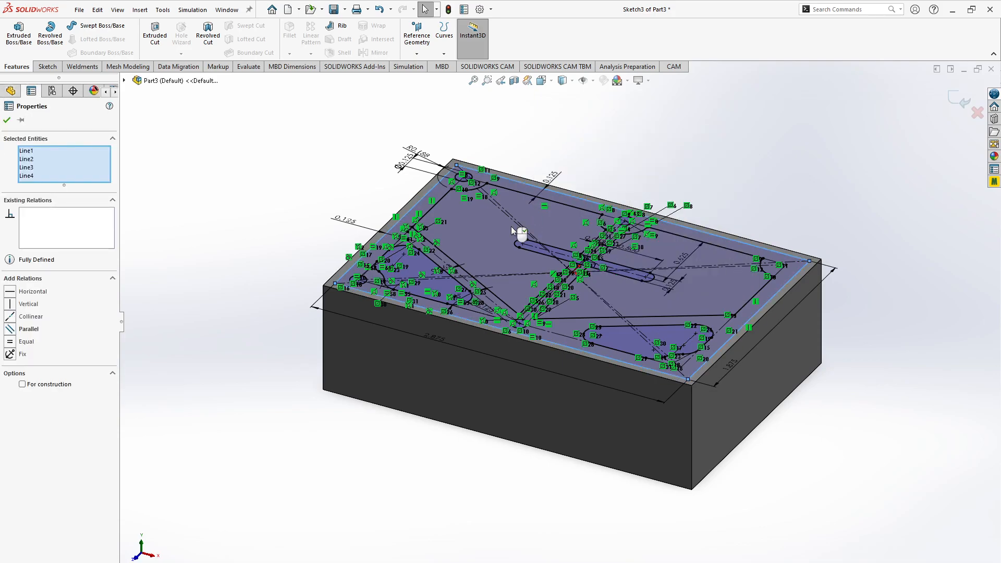
- Mirror the upper-left and lower-left corner hole circles about the vertical centerline, keeping the originals
key(ctrl+8)
click(859, 238)
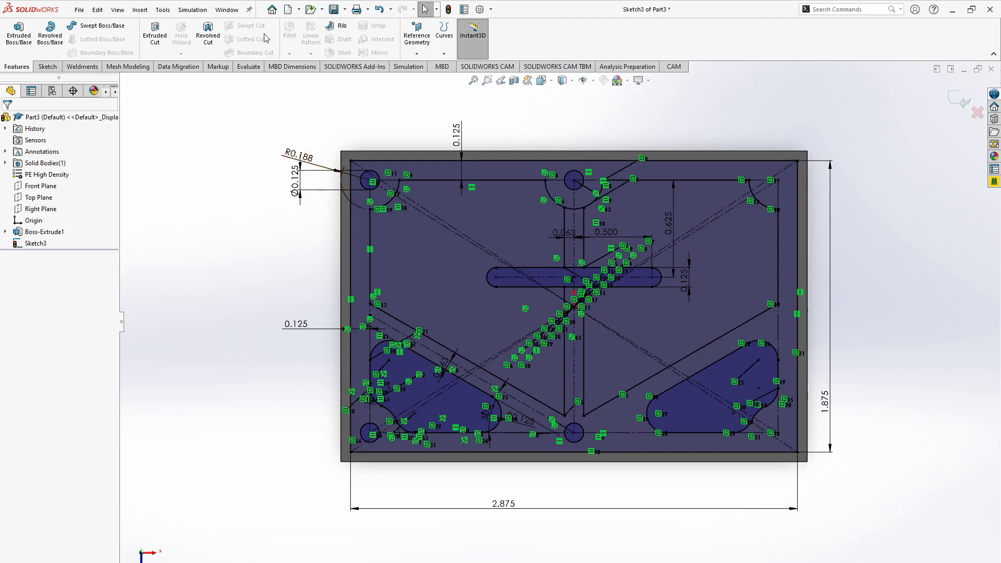
click(49, 66)
click(271, 25)
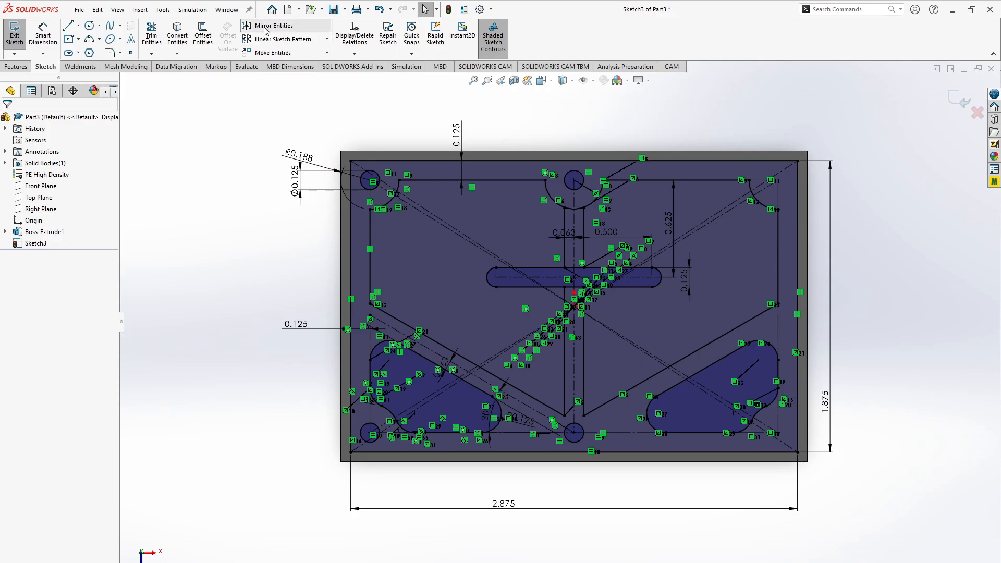
click(364, 177)
click(366, 434)
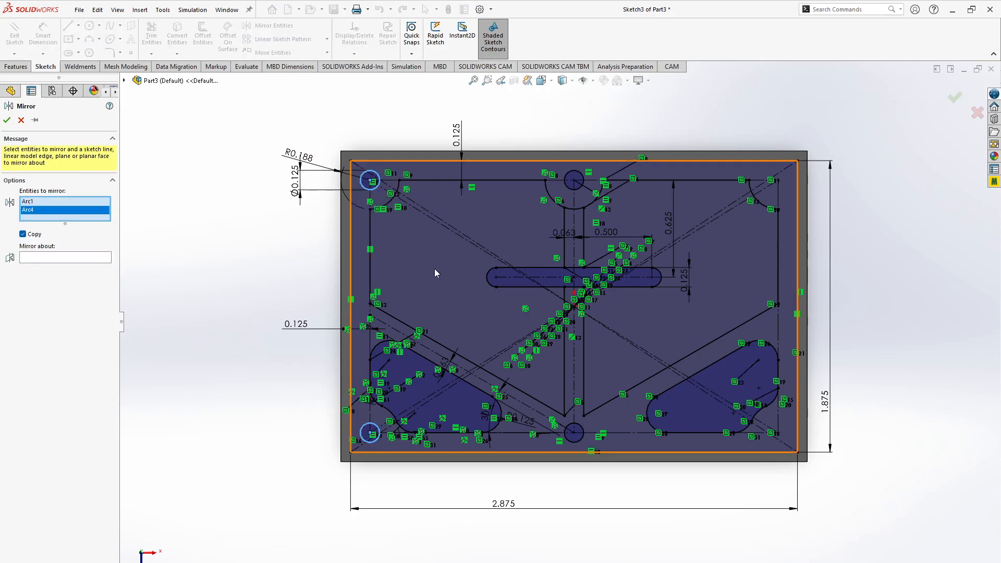
click(52, 258)
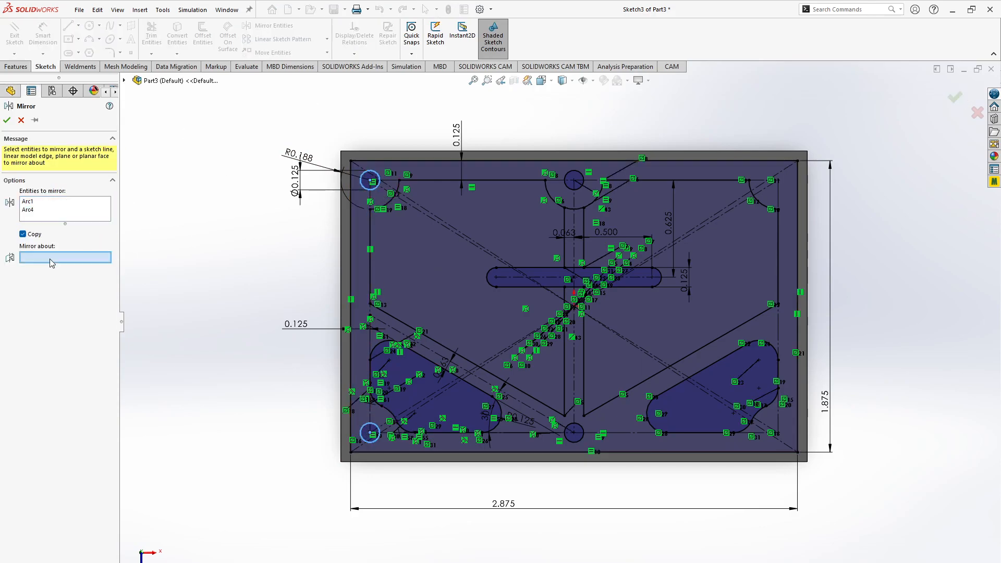
click(574, 378)
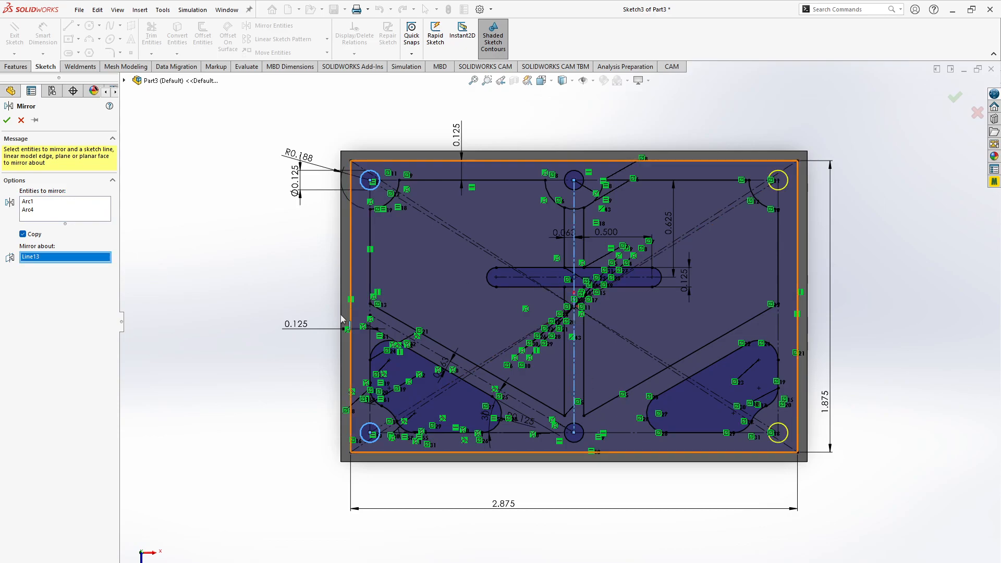
click(6, 120)
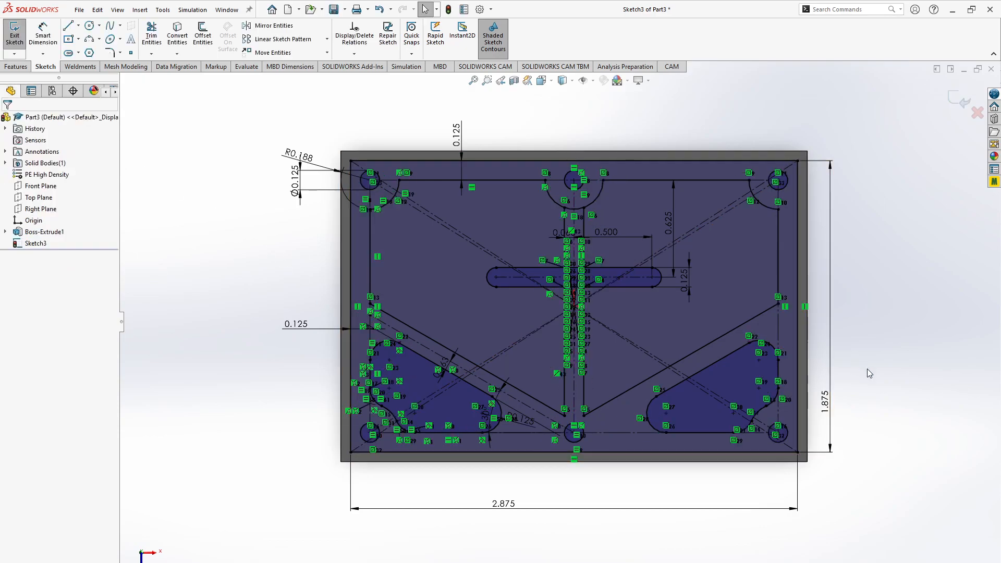
- Check the webbed block drawing in the browser, return to SOLIDWORKS, and start an extruded cut of the top sketch 0.125 in deep
key(alt+Tab)
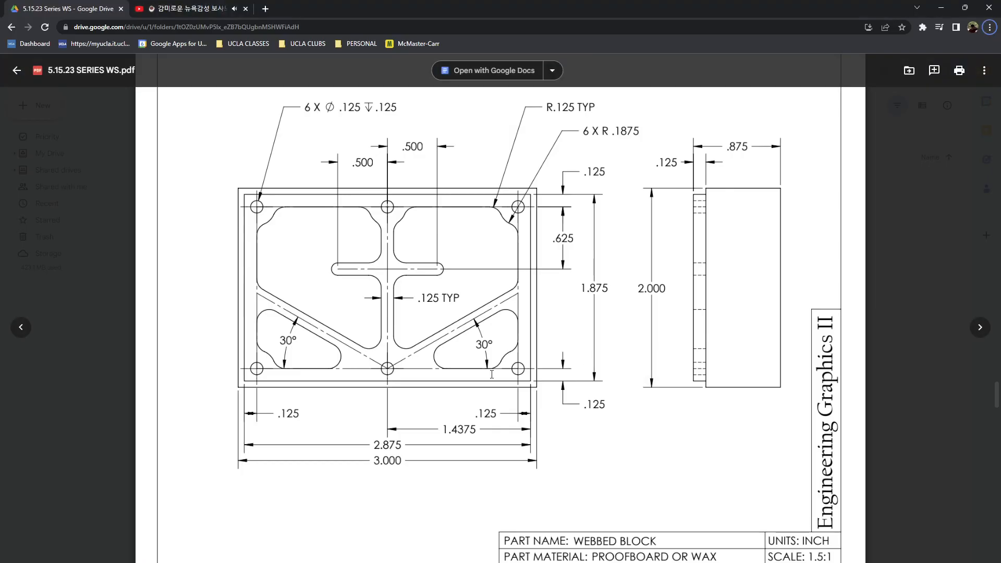
key(alt+Tab)
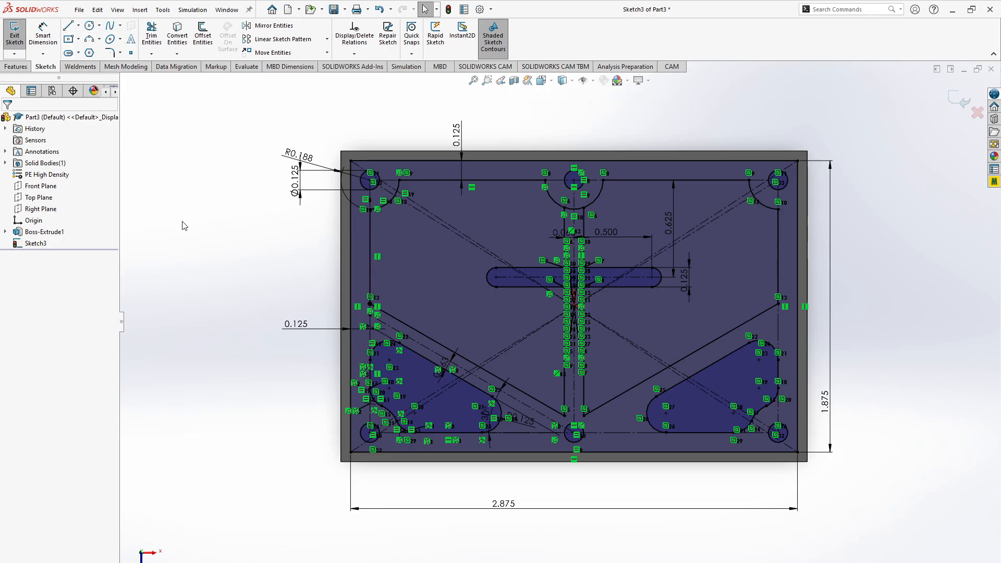
click(14, 48)
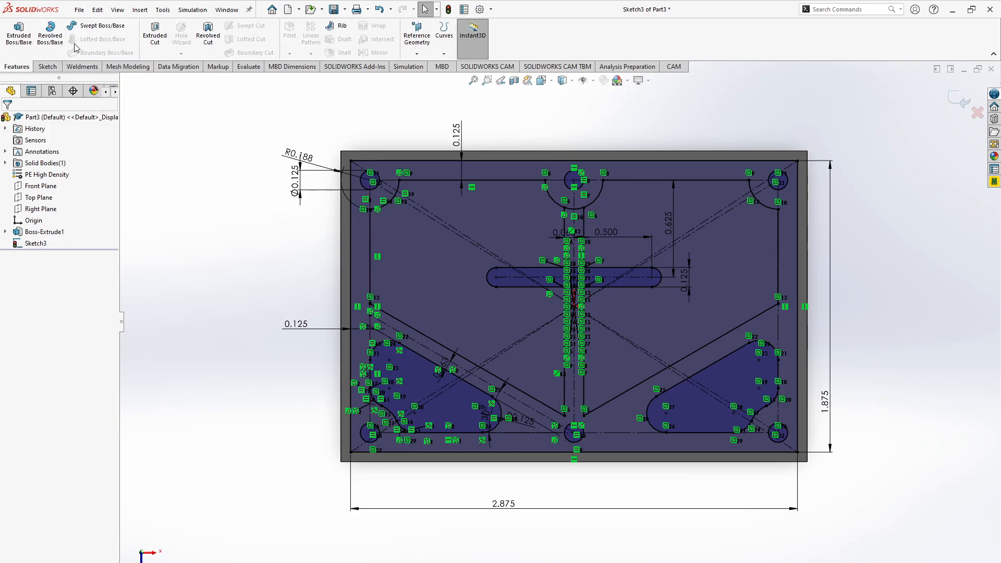
click(154, 34)
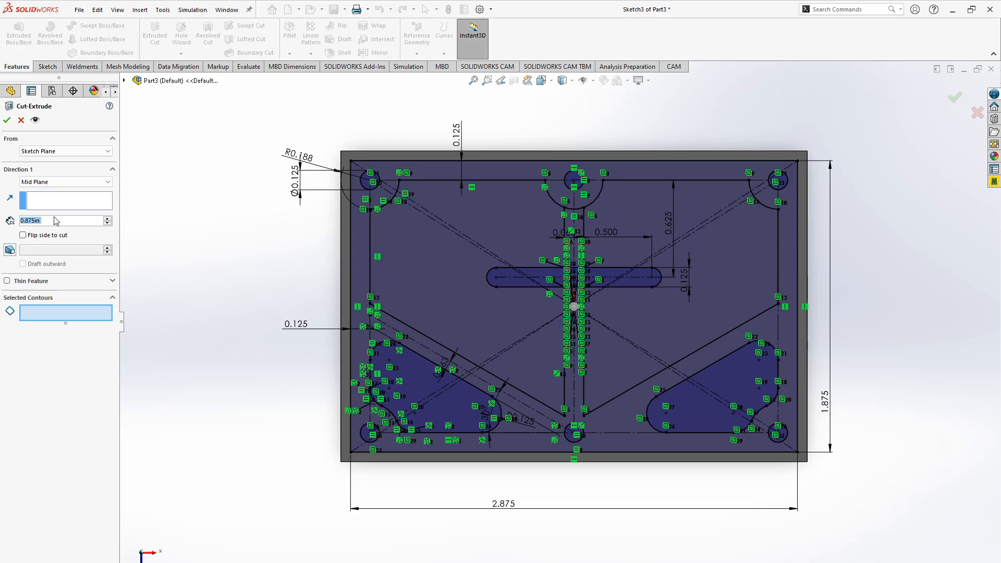
text(0.125)
key(Return)
- Select the four pocket regions, the four corner holes and the upper center hole as contours of the cut
click(58, 314)
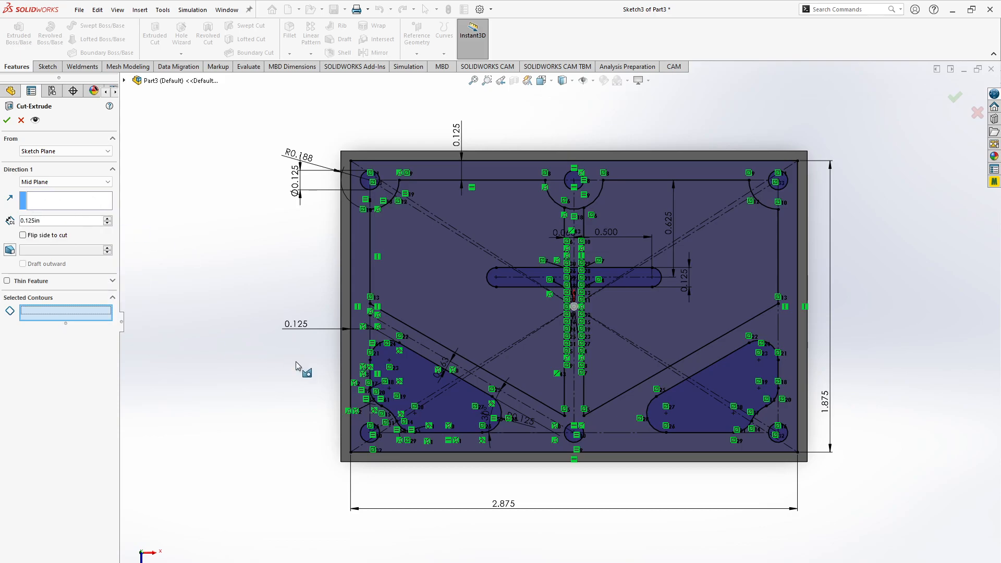
click(368, 435)
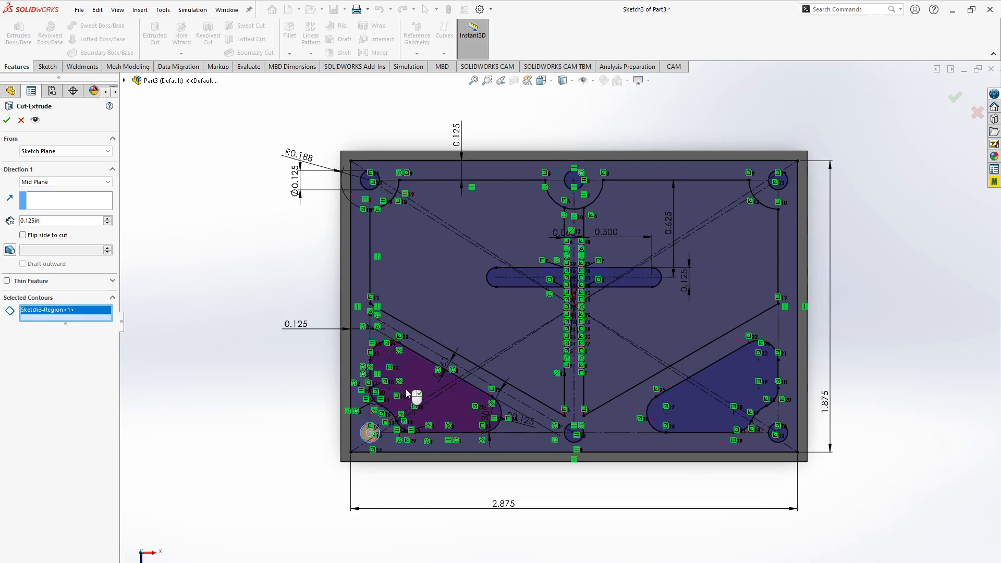
click(412, 396)
click(453, 287)
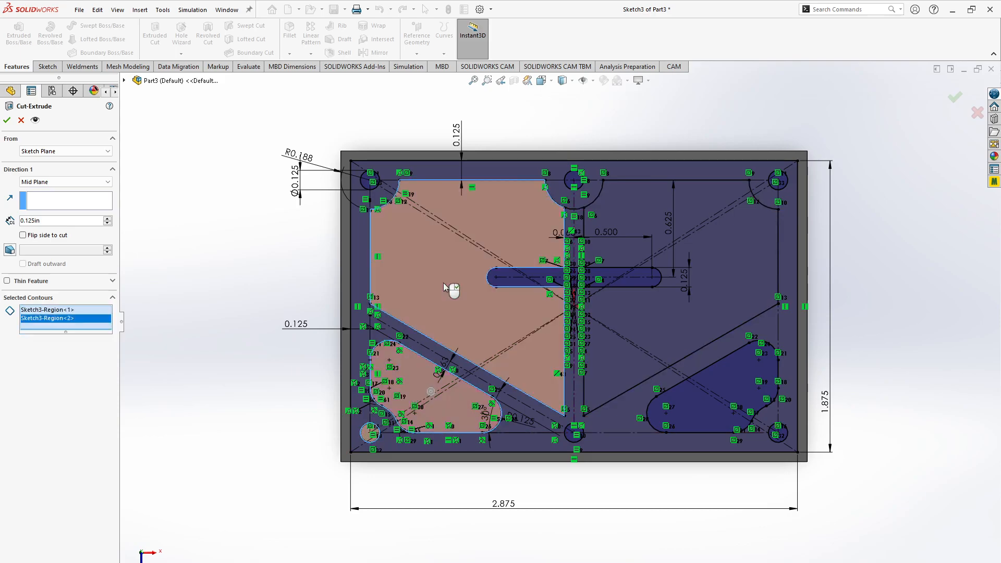
click(369, 180)
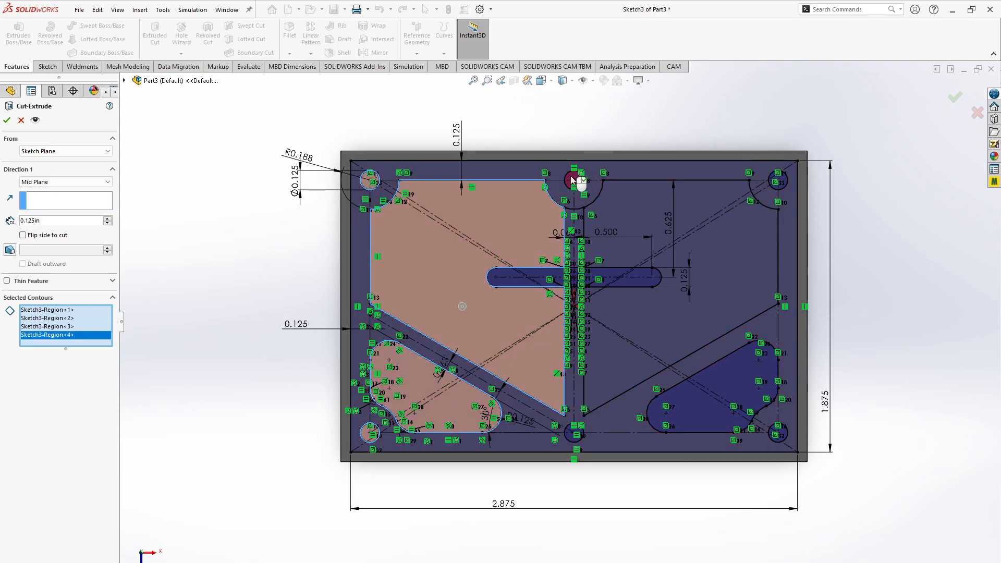
click(573, 180)
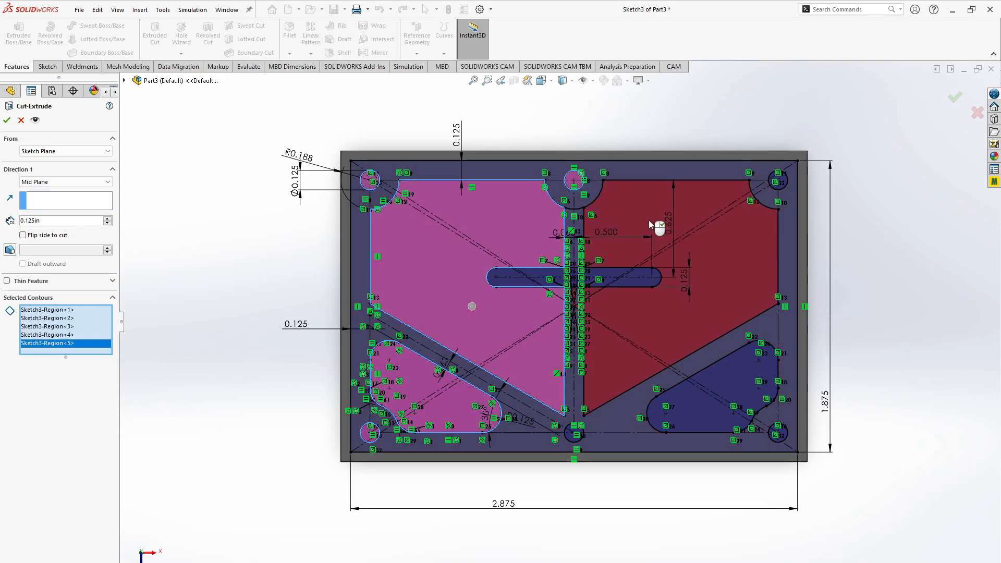
click(778, 181)
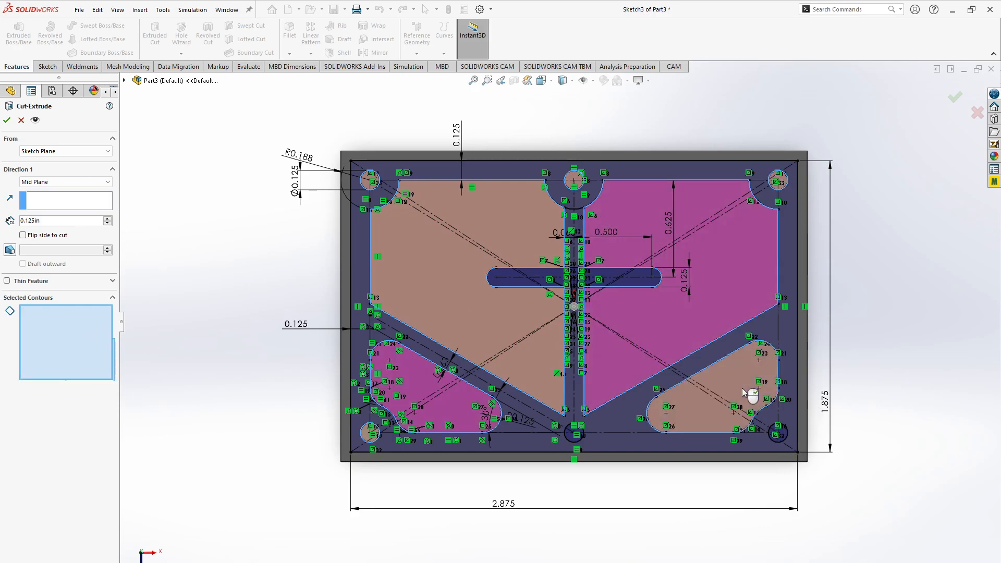
click(783, 433)
click(782, 433)
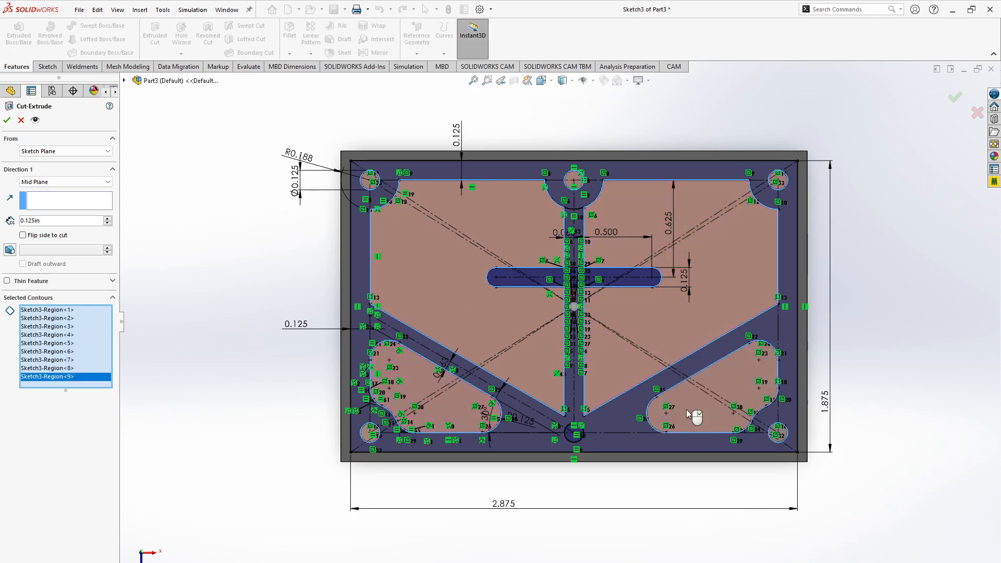
- Add the outer rim region around the 2.875 by 1.875 rectangle to the cut's contours
scroll(624, 368, up, 3)
scroll(624, 368, down, 10)
scroll(624, 367, up, 5)
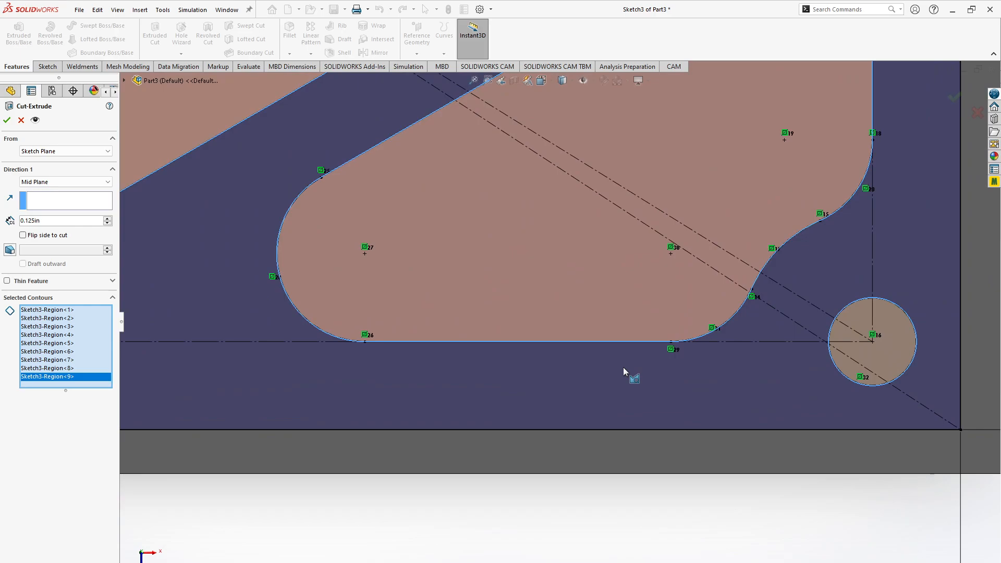
click(505, 364)
scroll(425, 336, down, 5)
scroll(425, 336, up, 5)
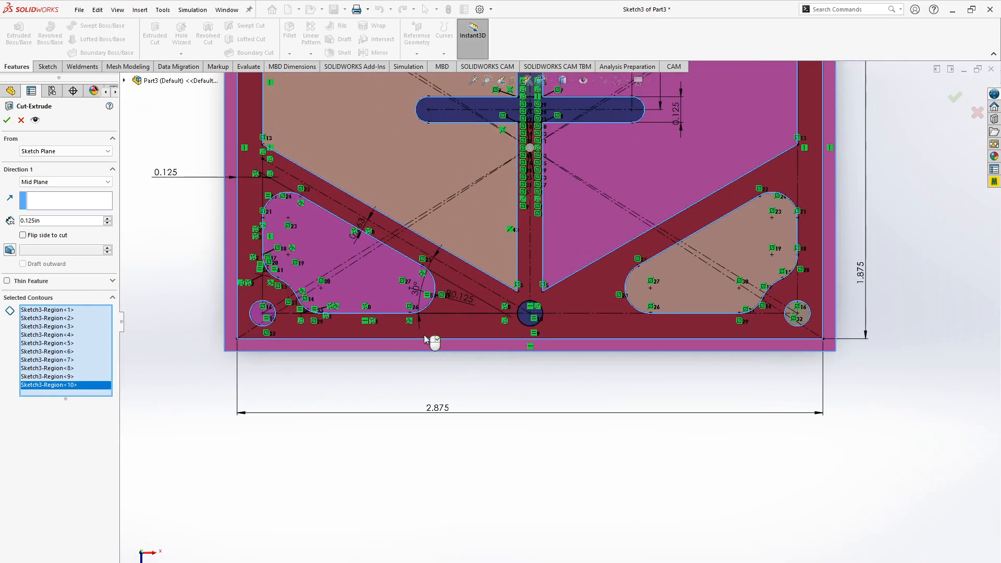
scroll(518, 375, up, 10)
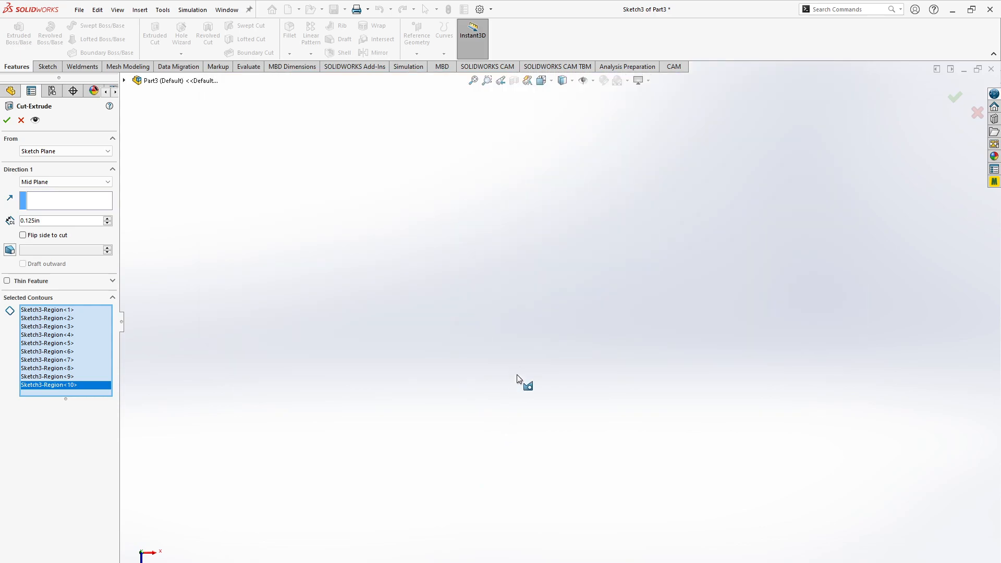
click(473, 80)
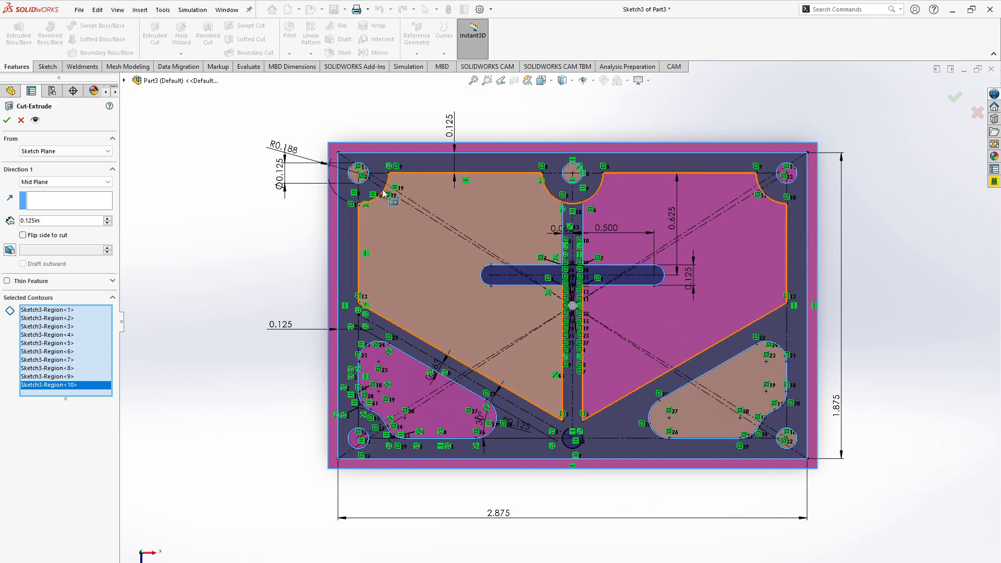
click(551, 432)
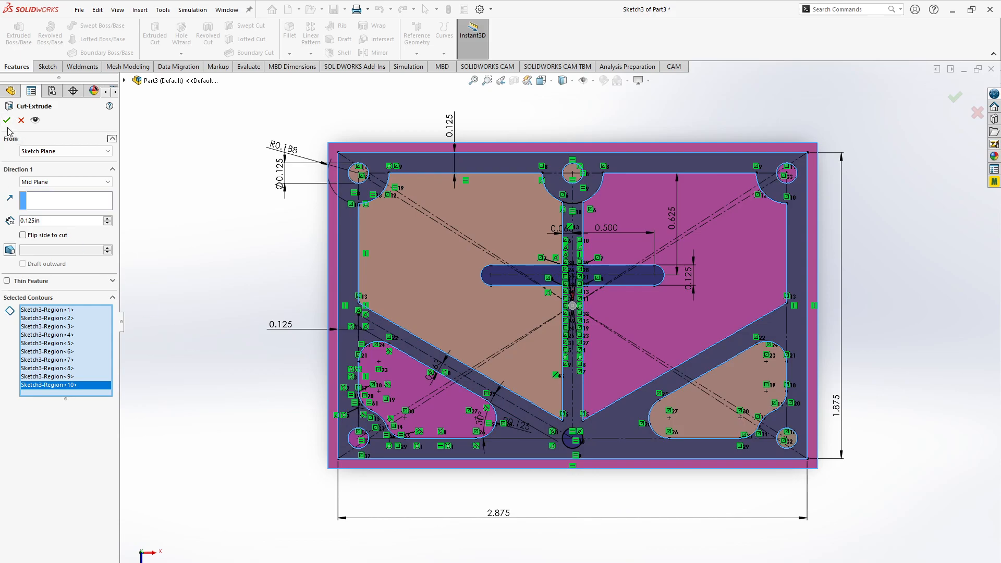
- Compare the Blind and Mid Plane end conditions, set Blind, and complete the 0.125 in deep cut
click(61, 184)
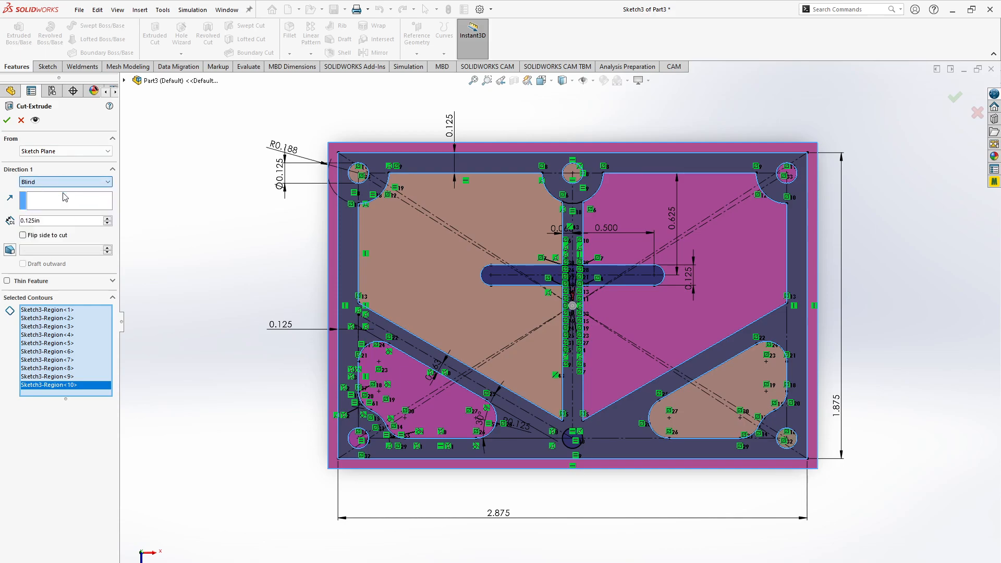
click(31, 191)
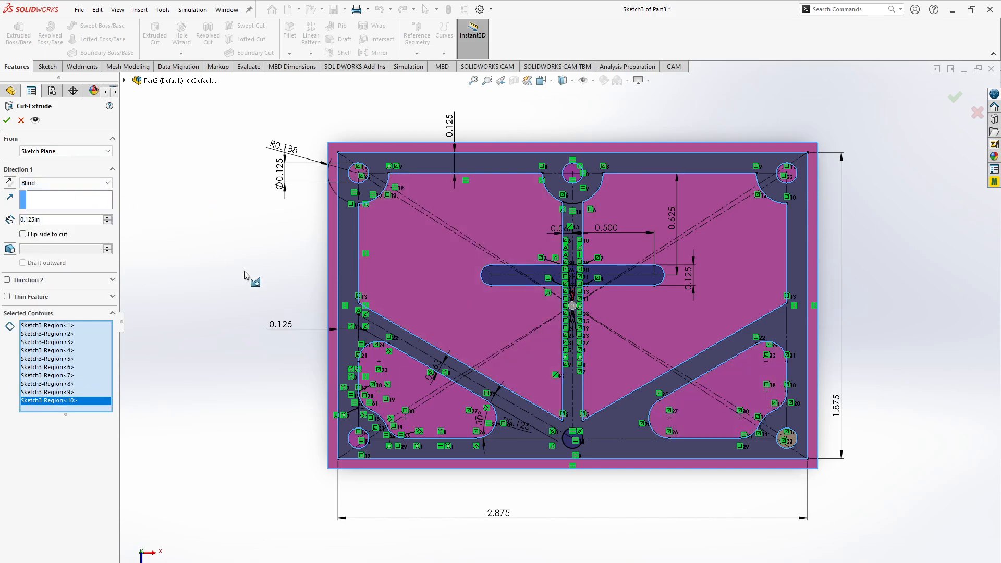
key(ctrl+1)
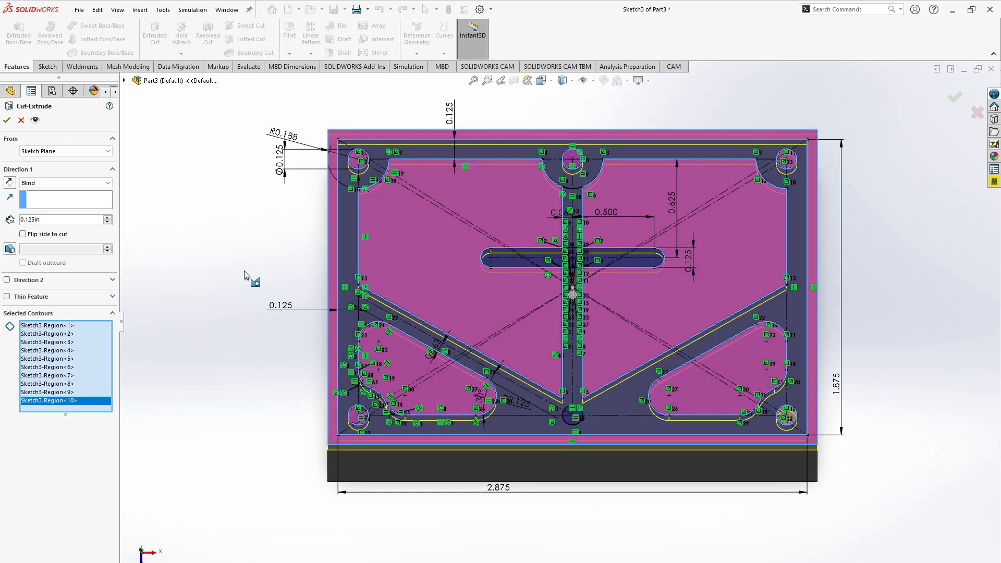
click(84, 182)
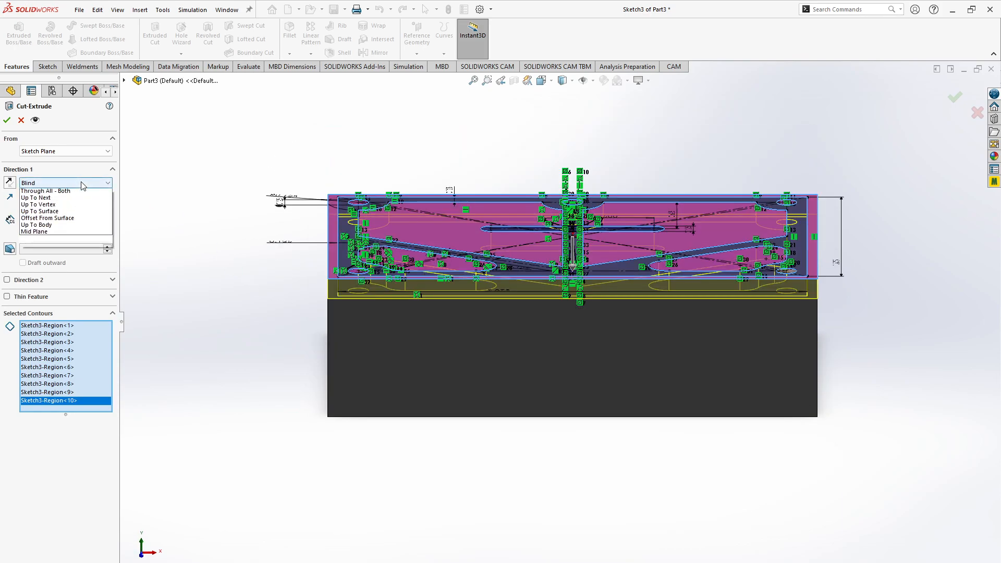
click(64, 247)
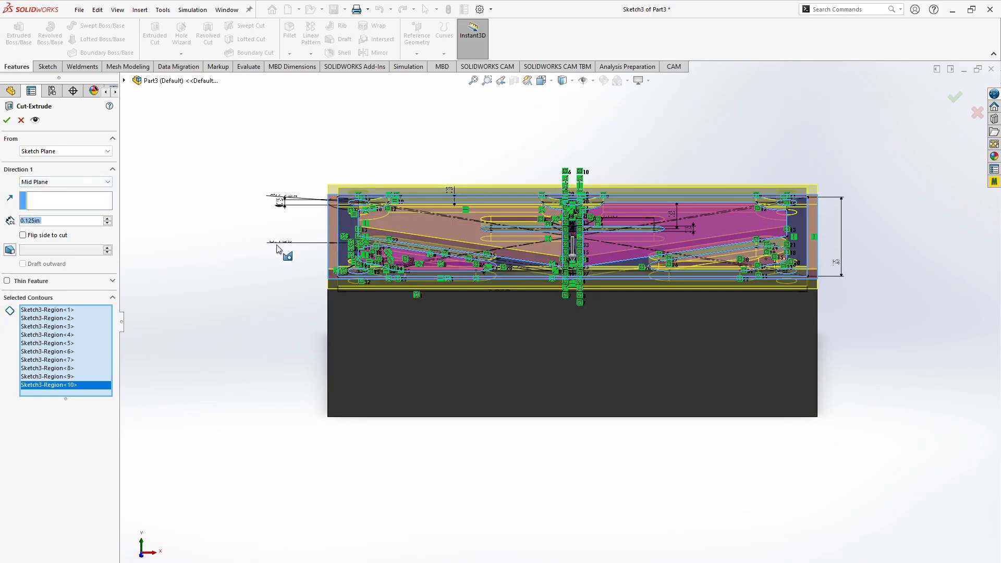
click(61, 182)
click(55, 191)
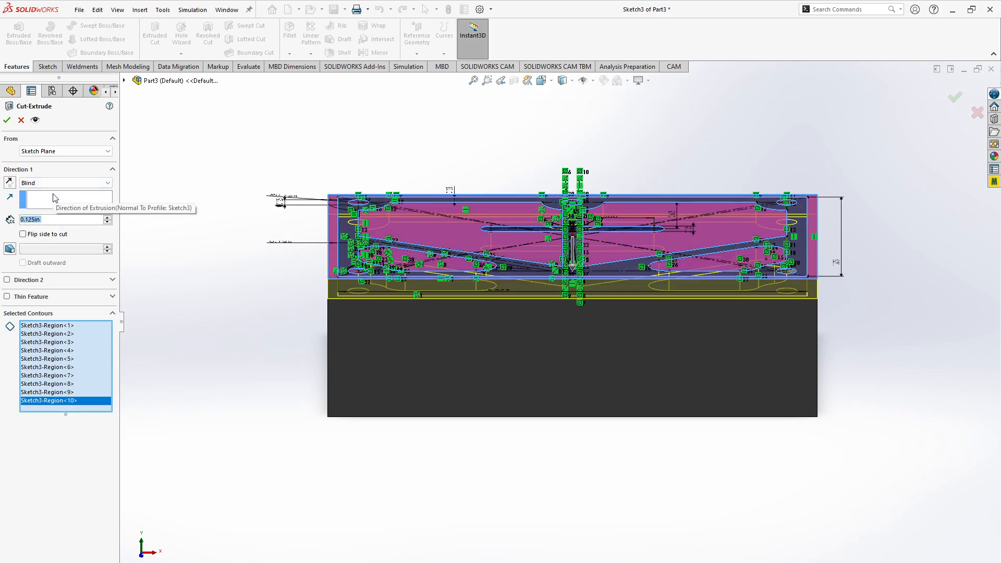
click(8, 123)
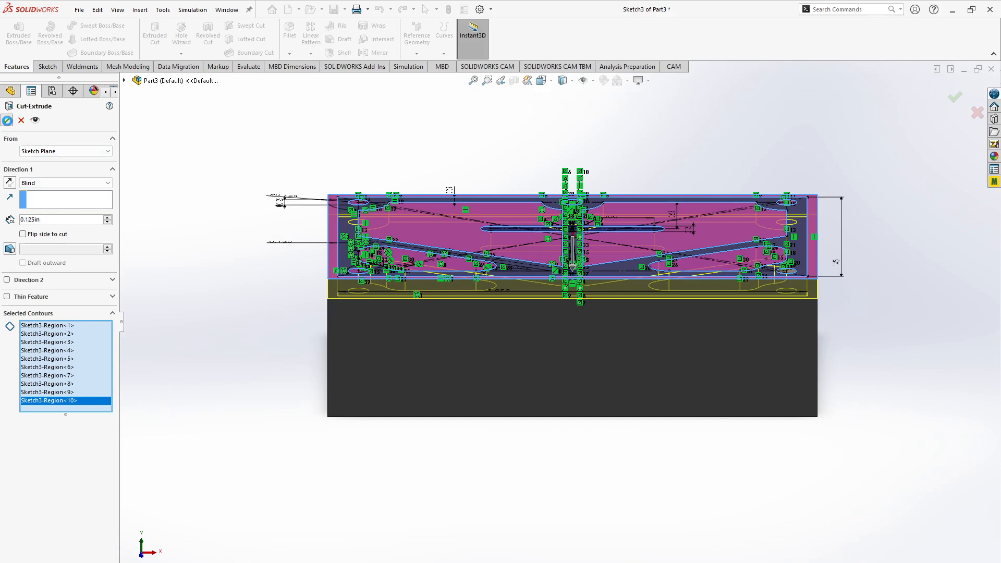
- Examine the cut pockets, holes and outer step of the block from above and at a tilt
click(191, 238)
key(ctrl+5)
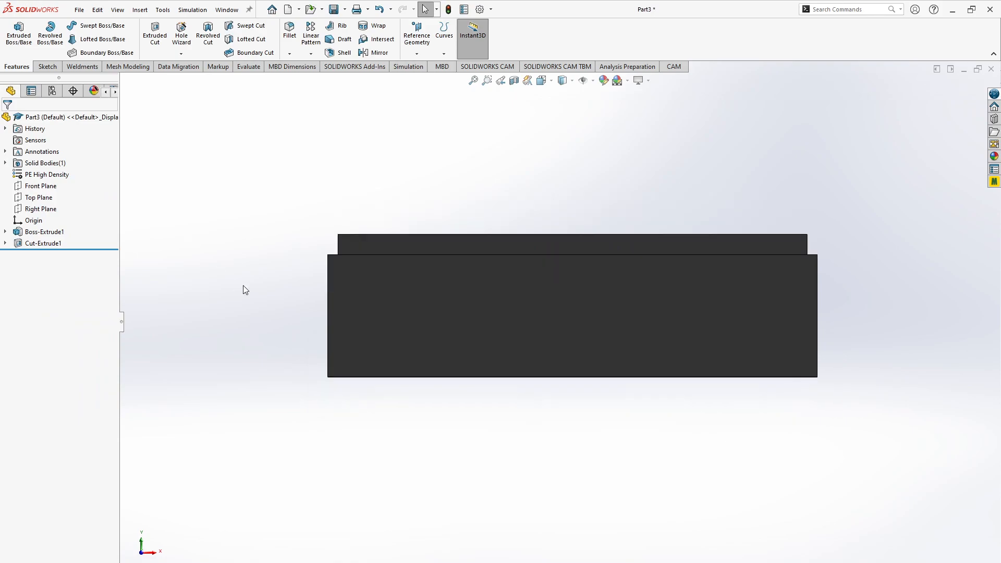
key(Up)
key(Down)
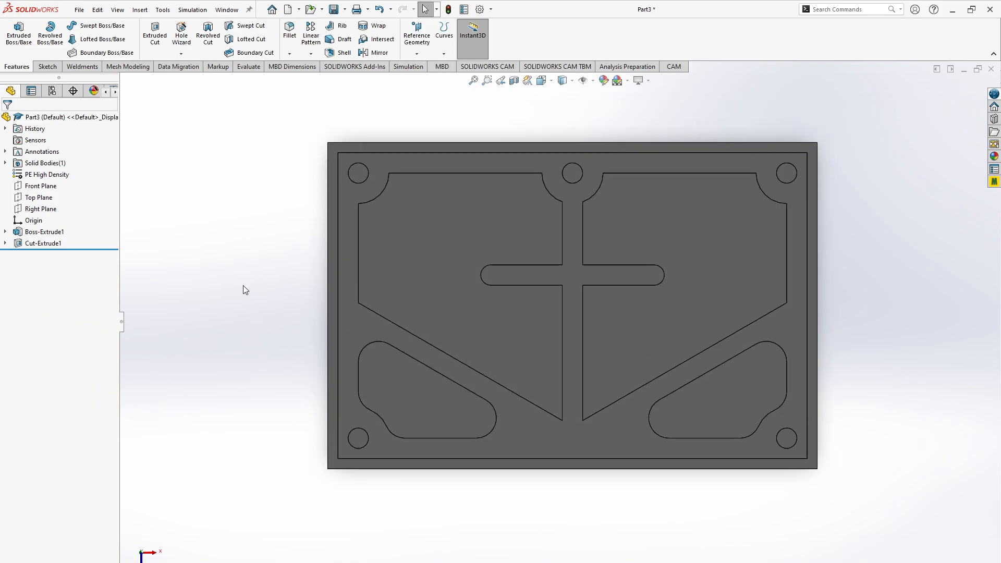
key(Up)
key(Up)
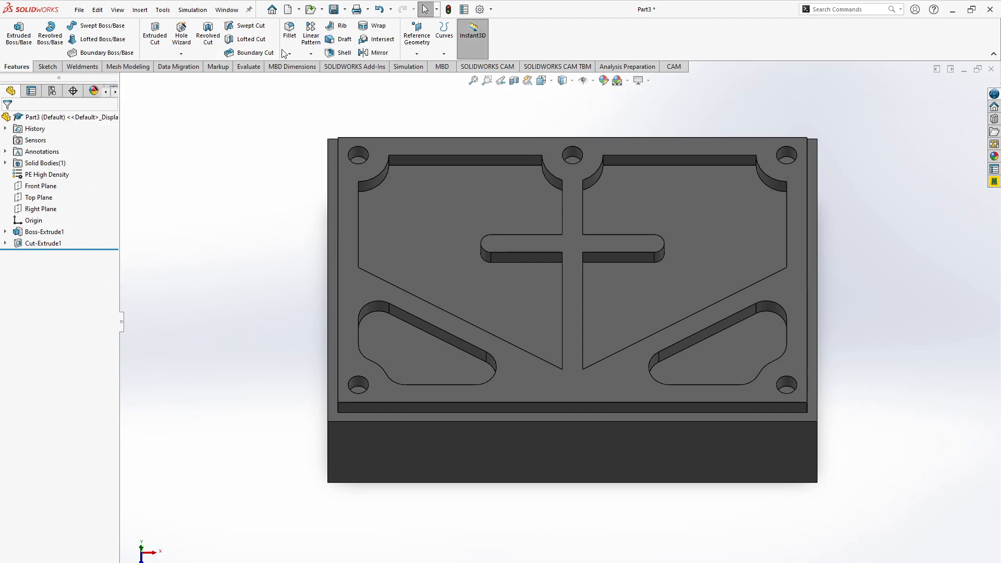
- Start a fillet and select the upper-left pocket's vertical corner edge beside the upper center hole, plus the seven connected edges
click(290, 31)
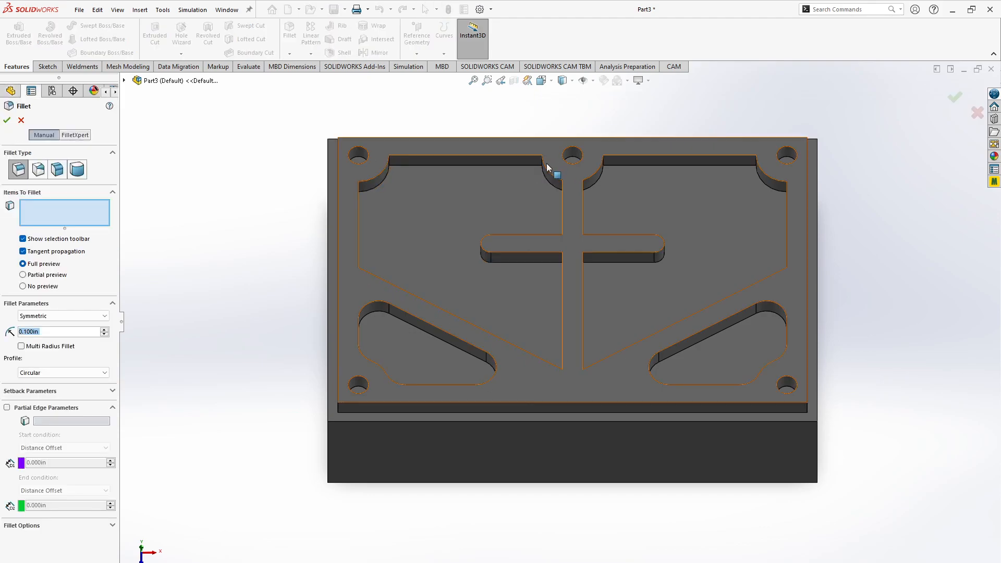
scroll(538, 164, up, 5)
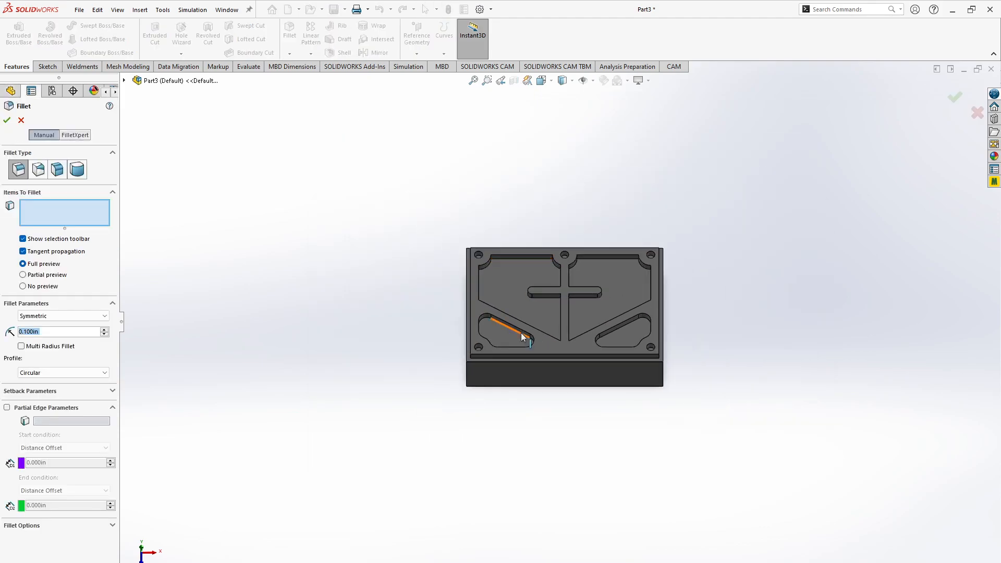
scroll(522, 337, down, 5)
scroll(632, 159, down, 2)
scroll(632, 158, up, 3)
scroll(572, 277, up, 5)
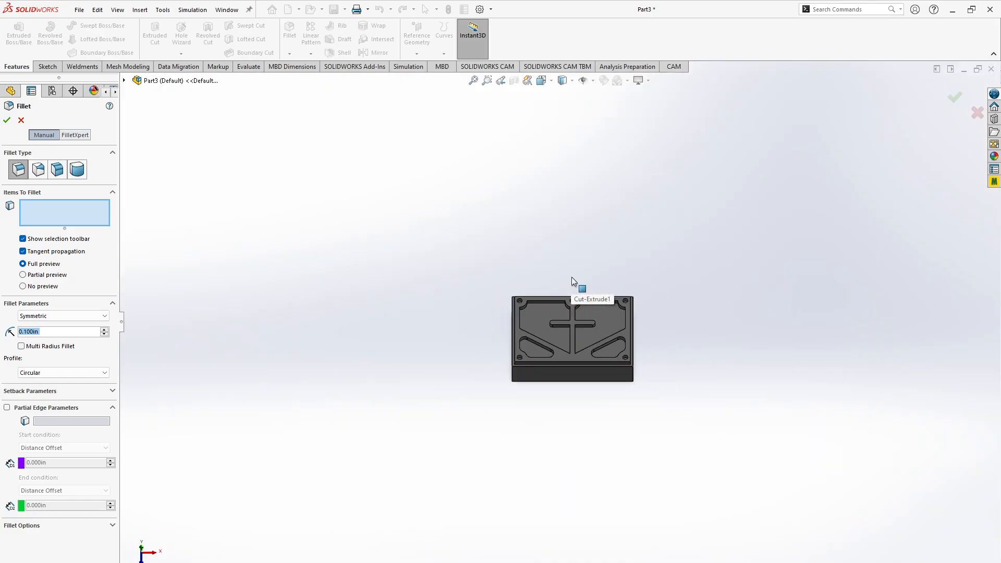
scroll(556, 350, down, 5)
scroll(563, 247, down, 3)
scroll(562, 245, down, 3)
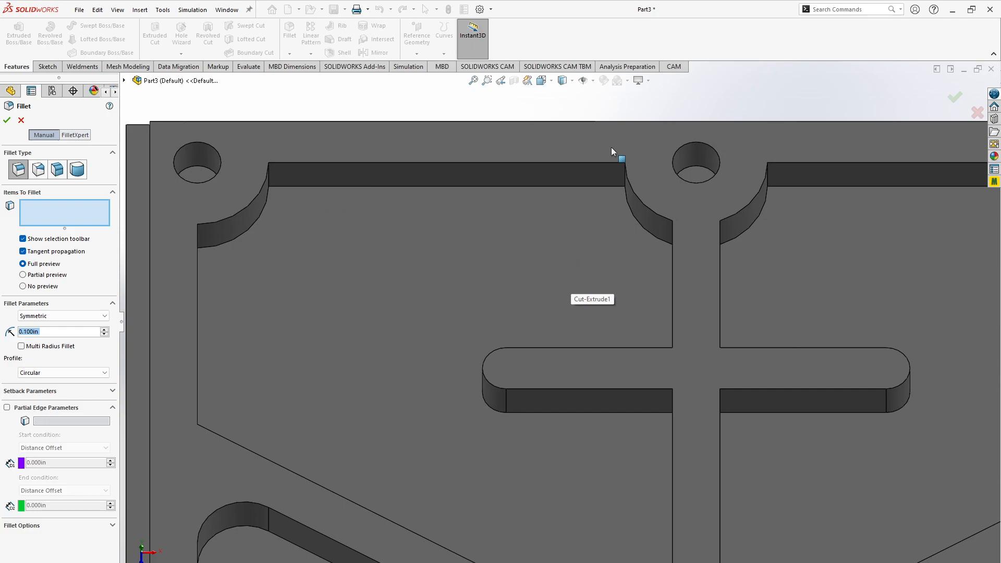
click(626, 179)
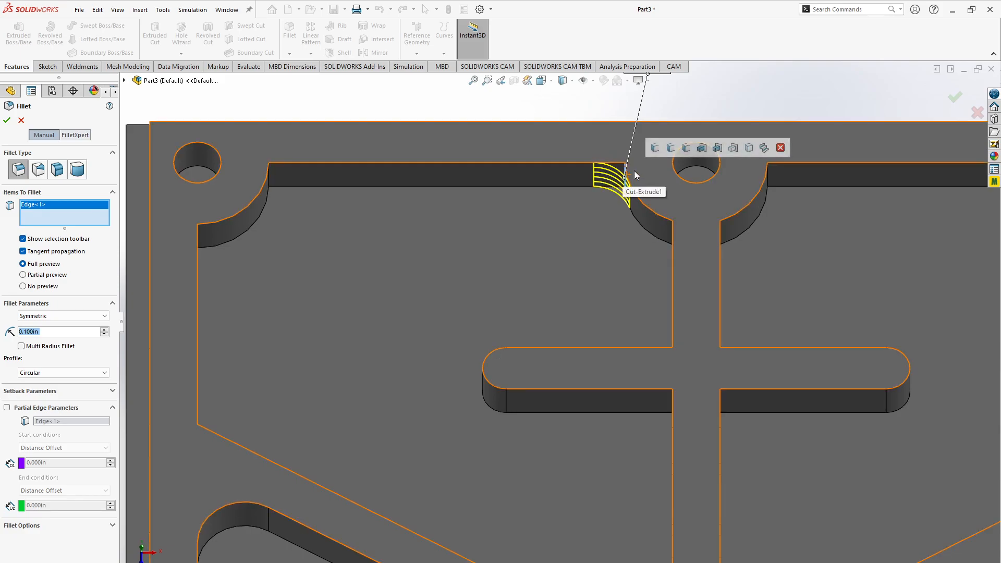
click(655, 150)
- Add the upper-right pocket's vertical corner edge beside the upper center hole, plus its seven connected edges, to the fillet
scroll(592, 321, down, 3)
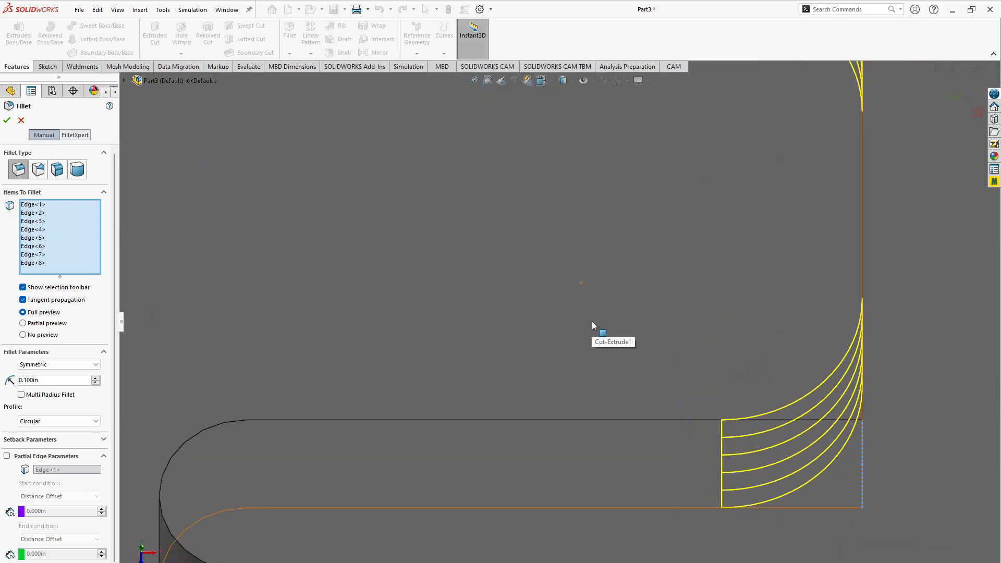
scroll(592, 321, up, 8)
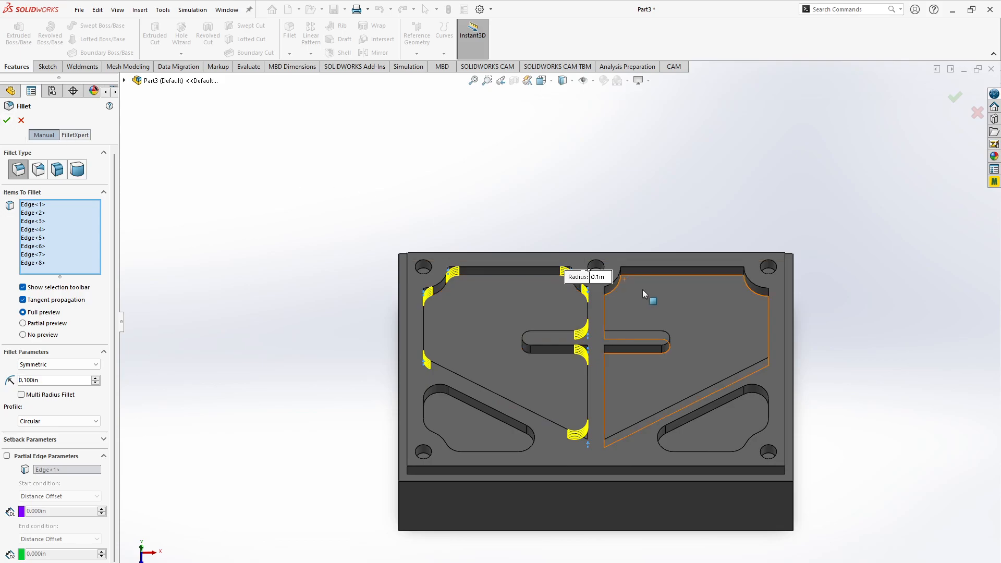
scroll(624, 280, up, 5)
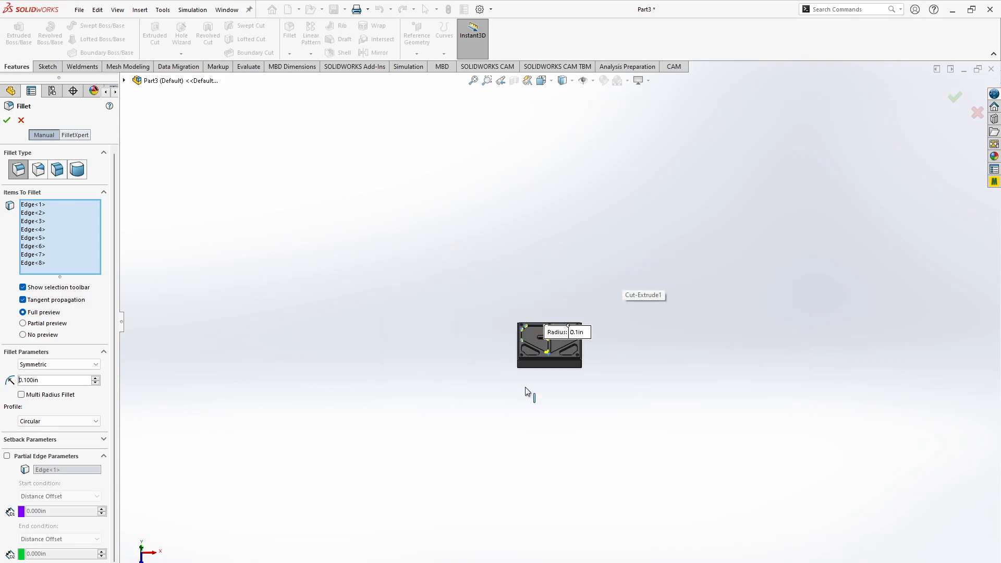
scroll(529, 393, down, 4)
scroll(678, 125, down, 5)
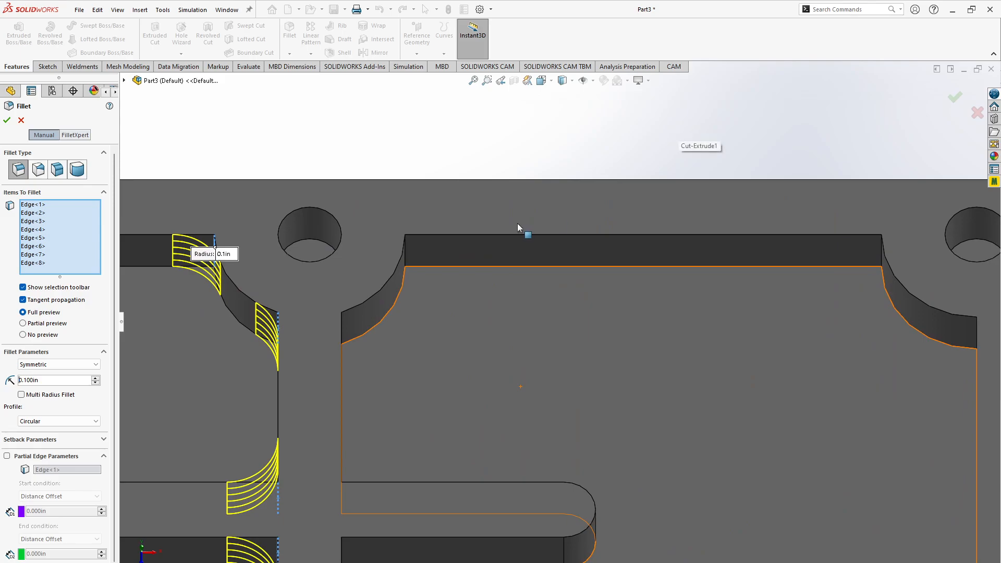
click(405, 253)
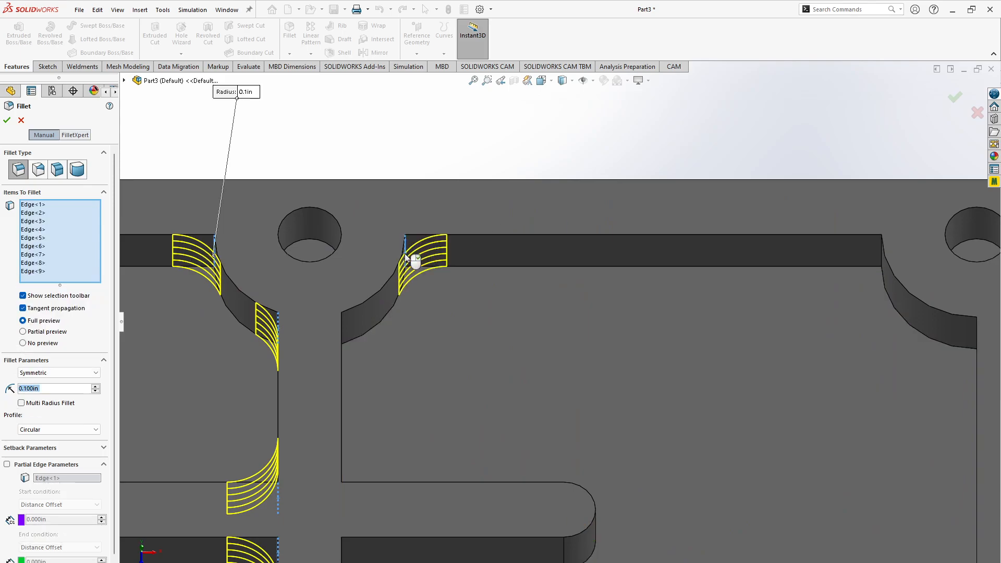
click(438, 223)
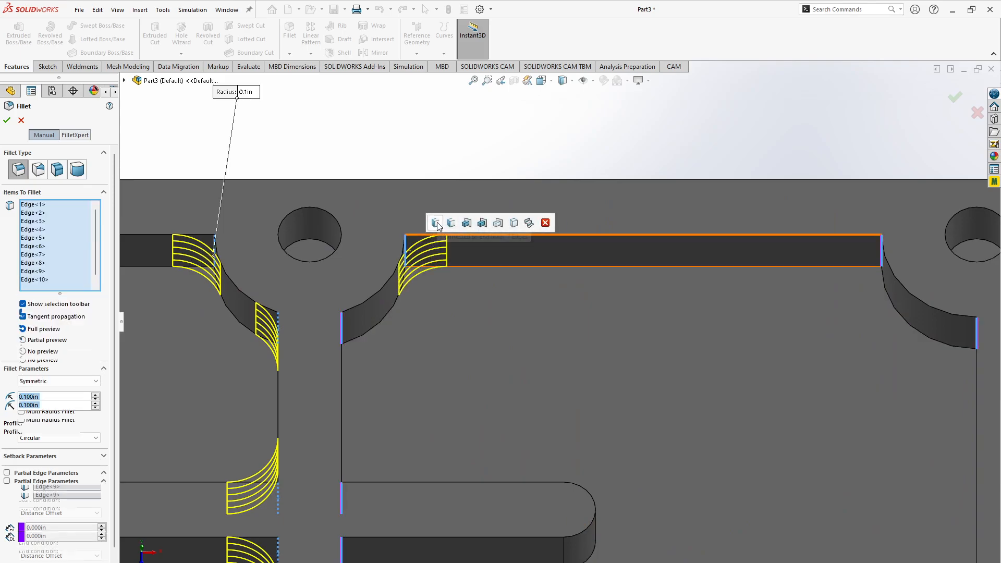
- Set the fillet radius to 0.125 in and complete the fillet on the corners of both large pockets
scroll(455, 304, up, 6)
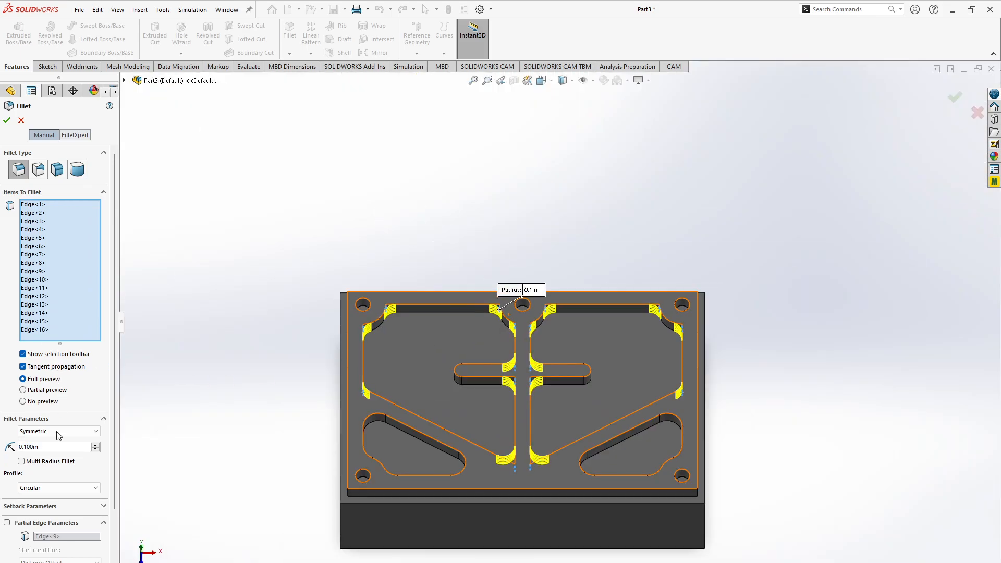
click(52, 447)
key(BackSpace)
key(BackSpace)
key(BackSpace)
key(BackSpace)
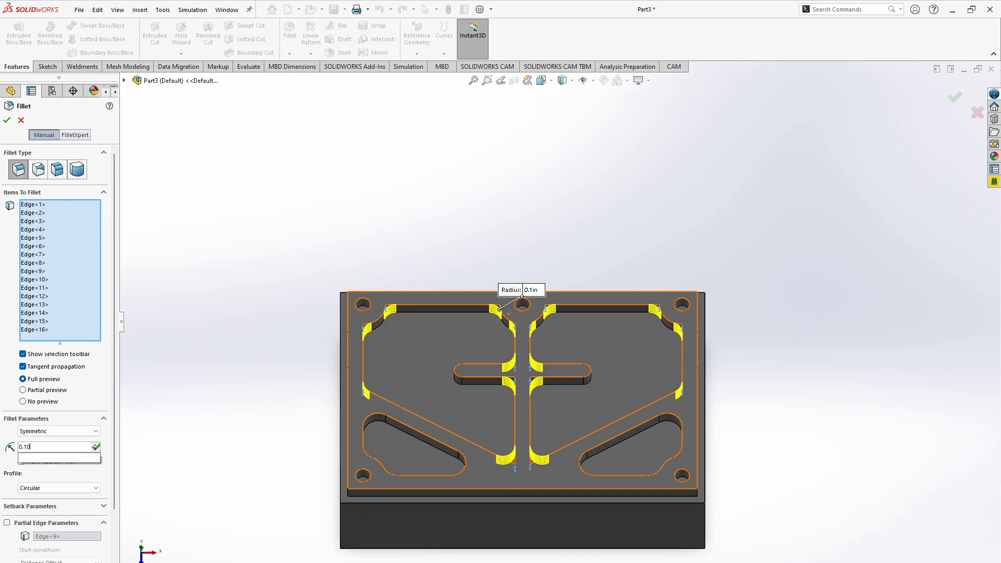
text(12)
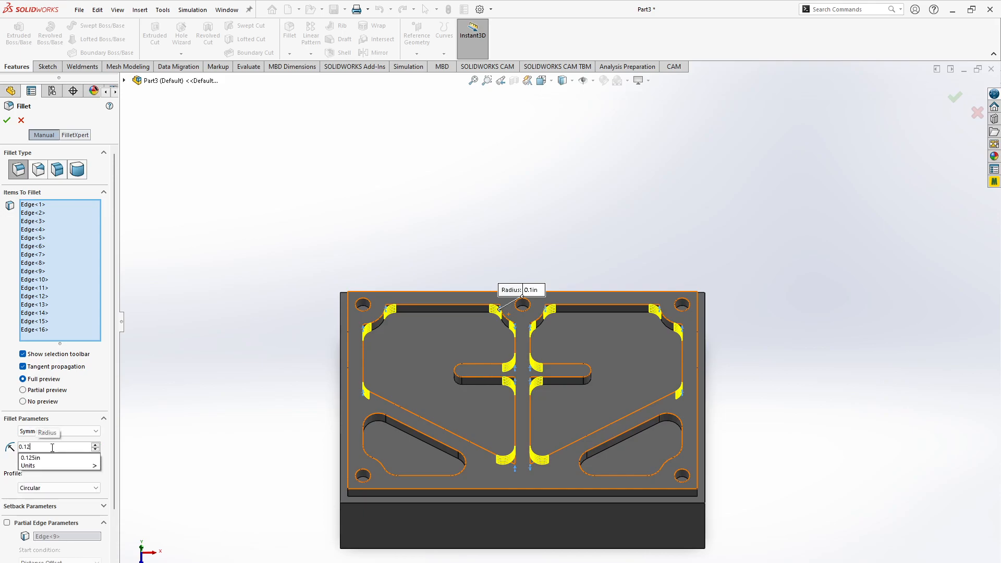
text(5)
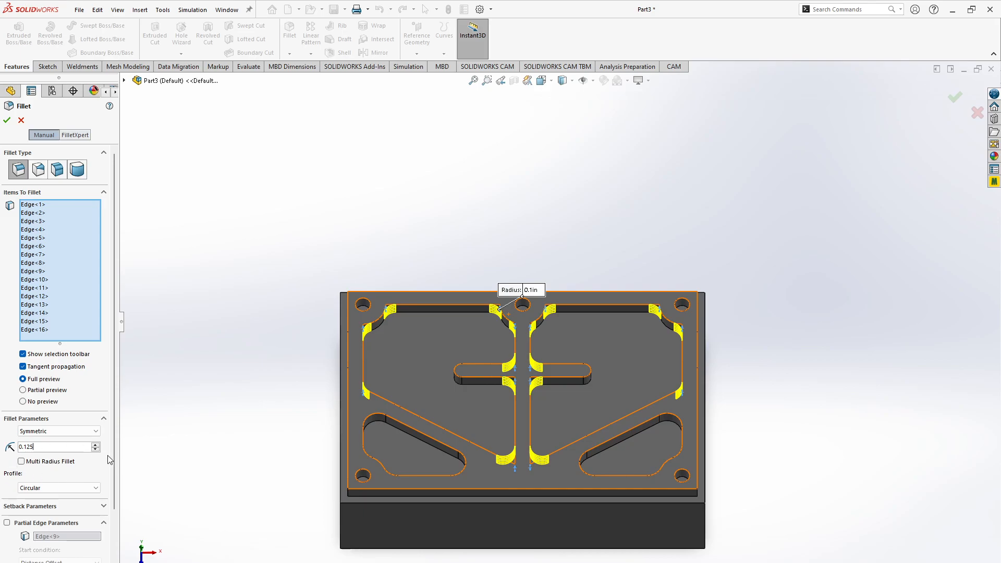
click(7, 120)
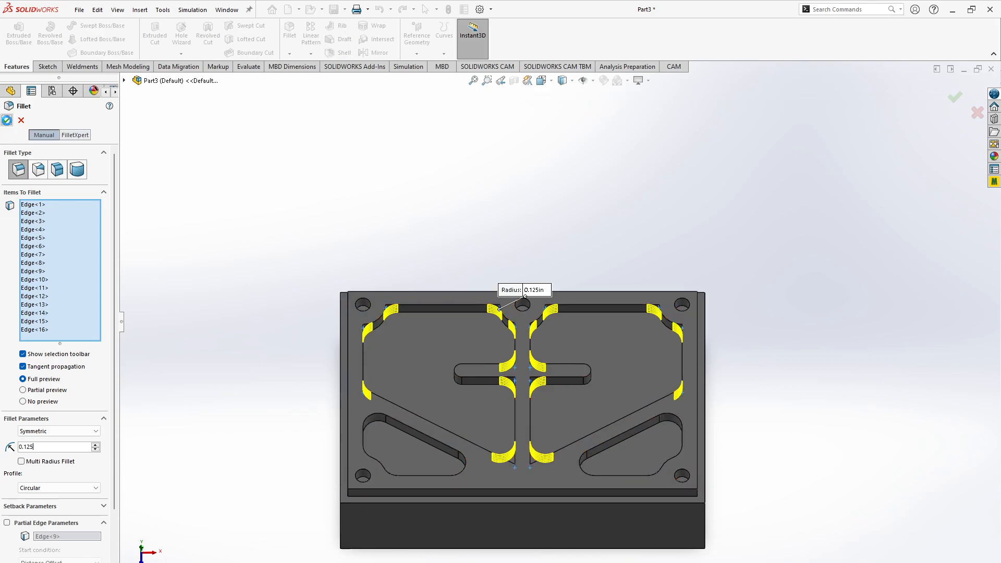
- View the block normal to the left large pocket's floor and clear the selection
click(426, 404)
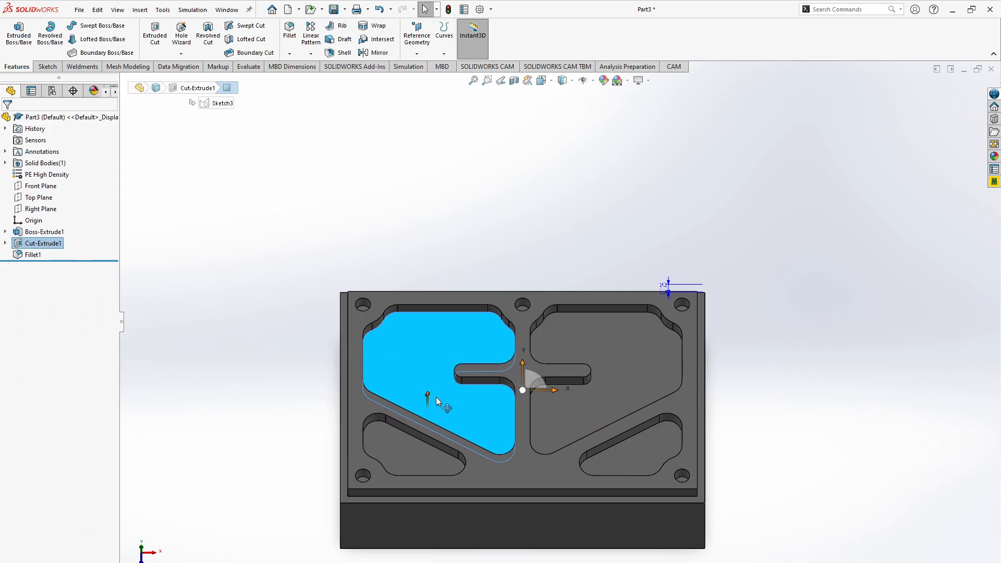
right_click(446, 391)
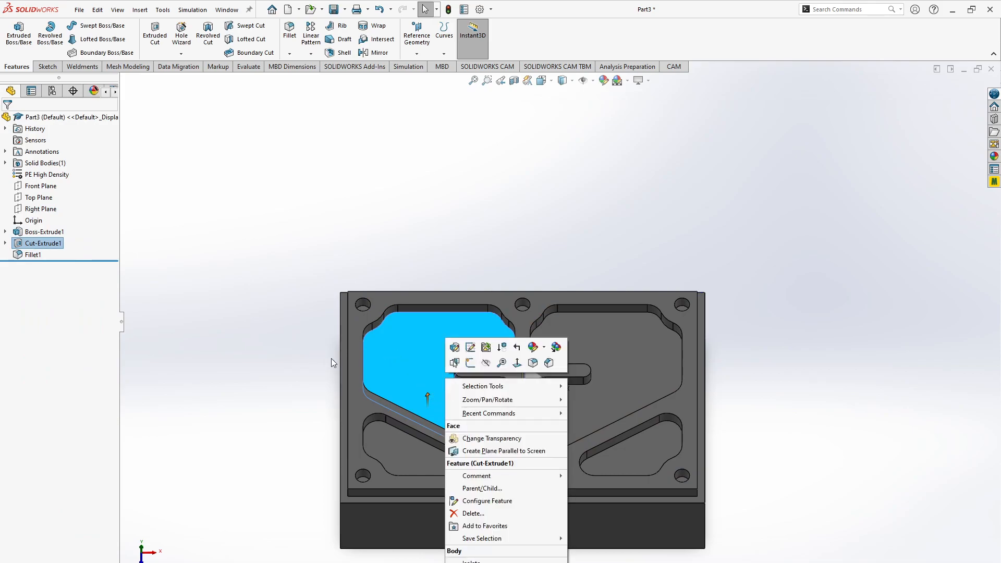
right_click(518, 363)
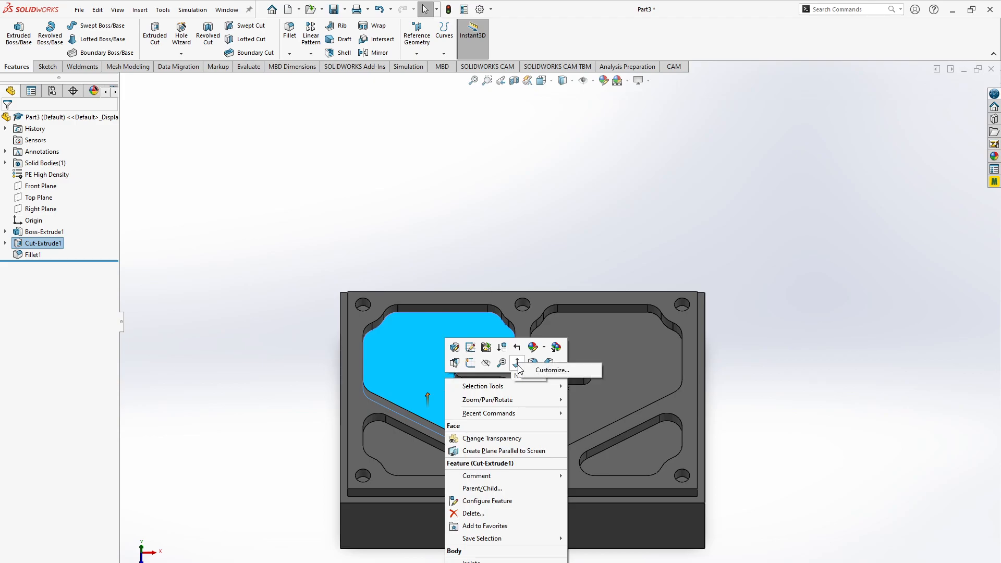
click(514, 361)
click(446, 386)
click(541, 356)
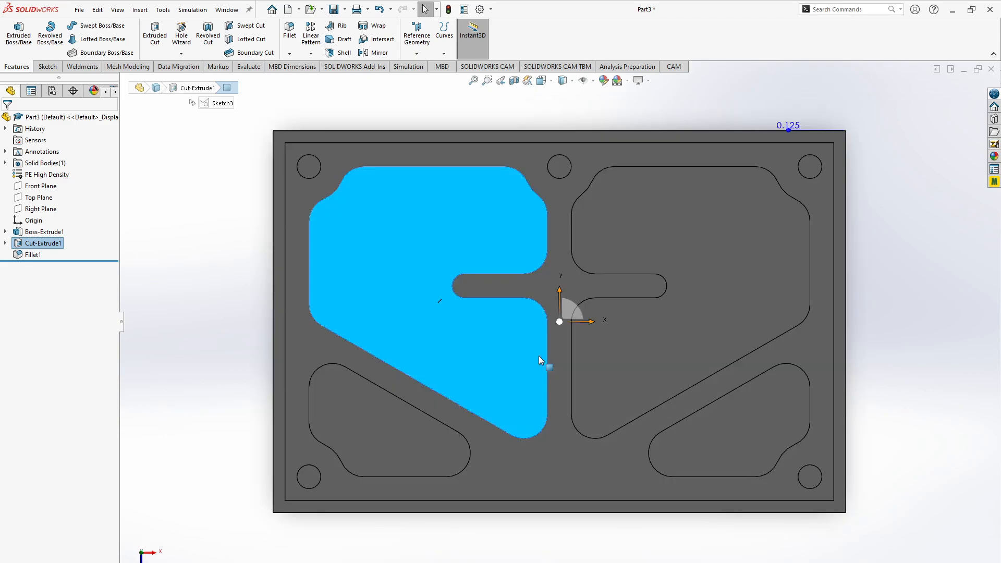
click(894, 371)
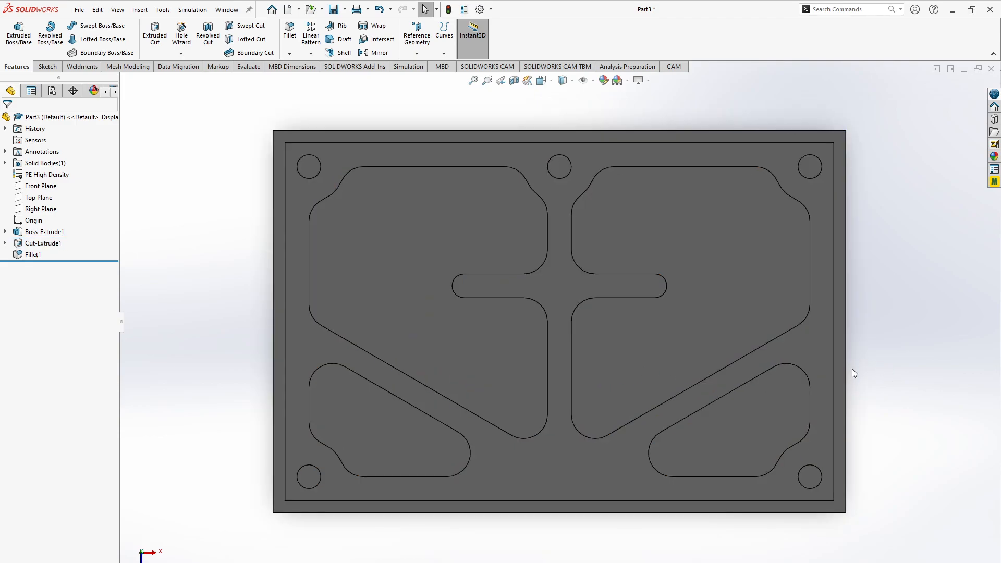
- Switch to the webbed block drawing in the browser, compare it with the model, and return to SOLIDWORKS
key(alt+Tab)
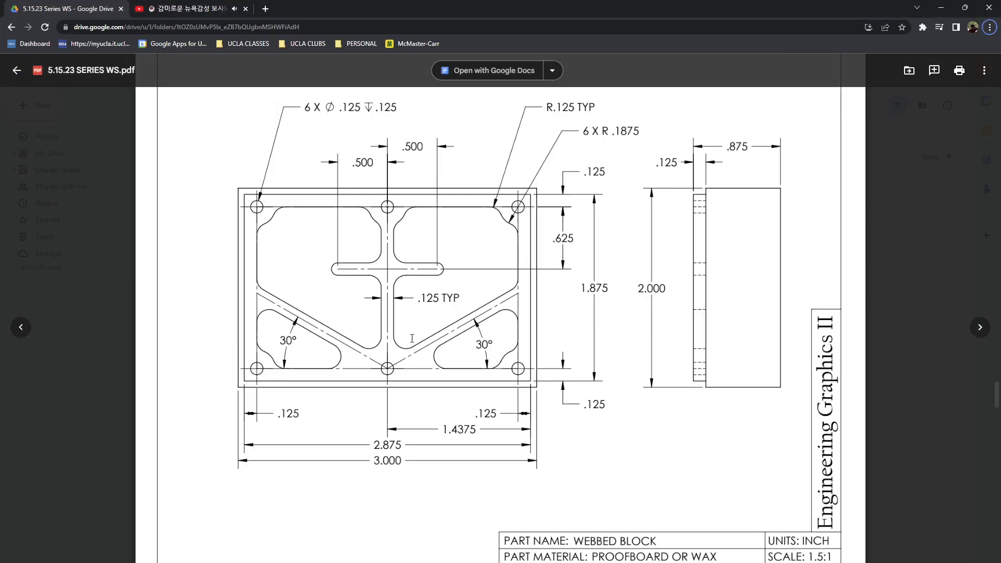
key(alt+Tab)
key(alt+Tab)
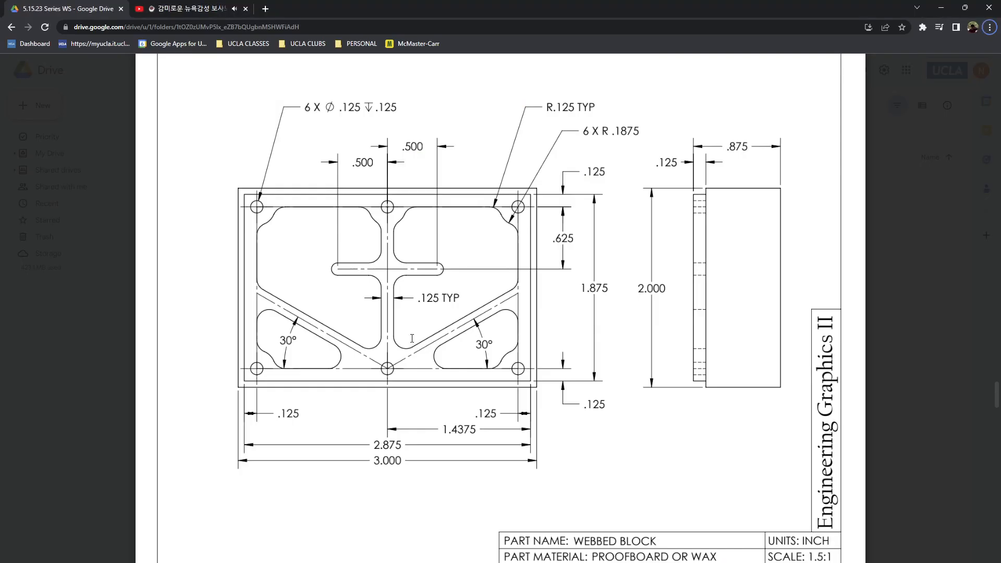
key(alt+Tab)
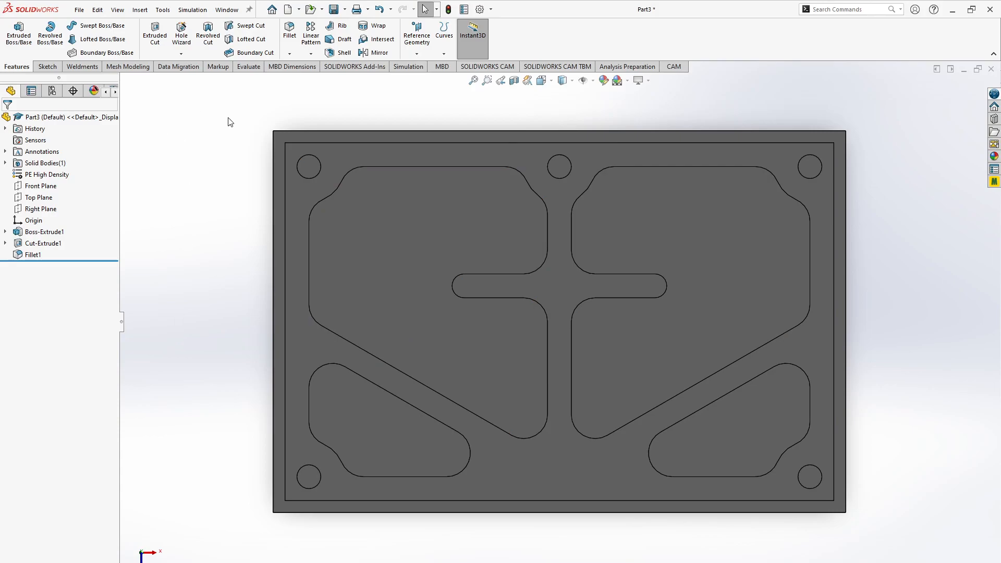
- Review the part's mass properties, including its mass, volume and surface area, and close the report
click(248, 67)
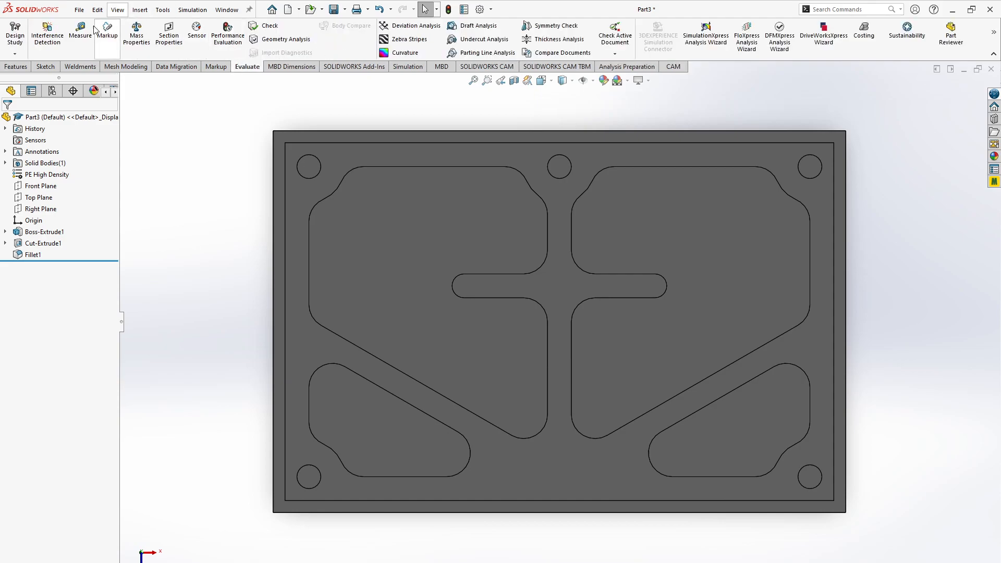
click(136, 34)
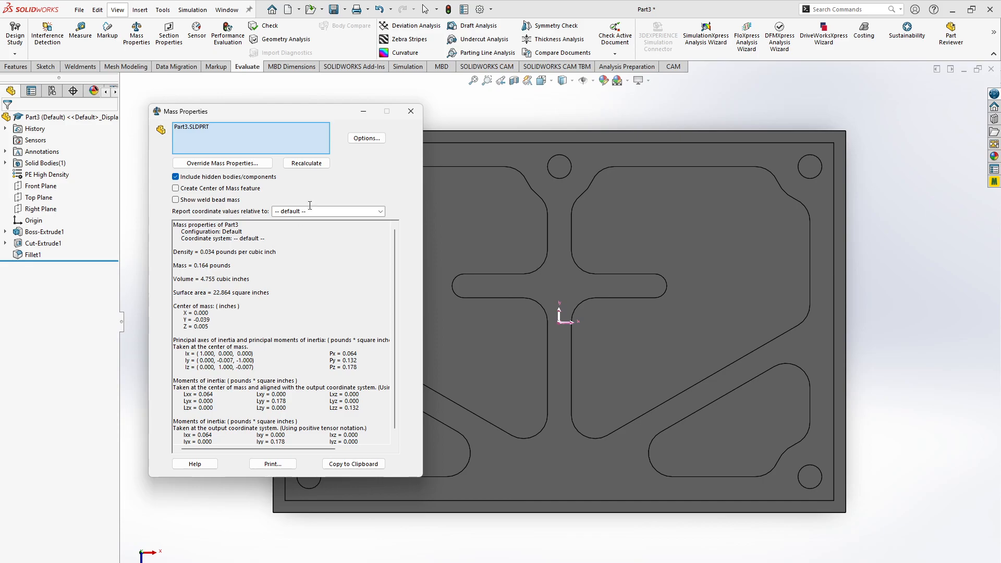
click(411, 112)
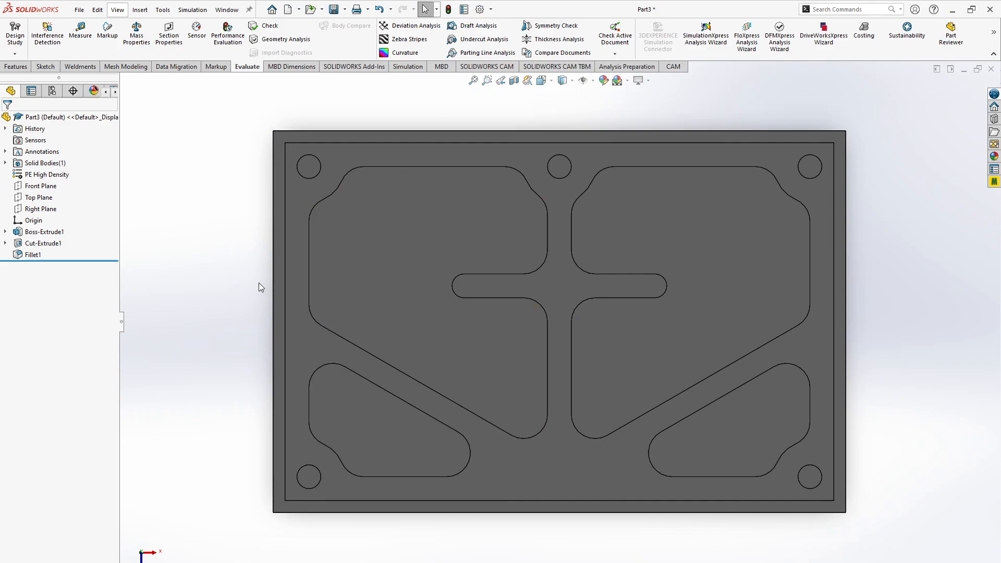
- Inspect the finished block's stepped side and pocket walls at an angle, ending in the isometric view
key(Right)
key(Left)
key(Left)
key(Left)
key(Left)
key(Left)
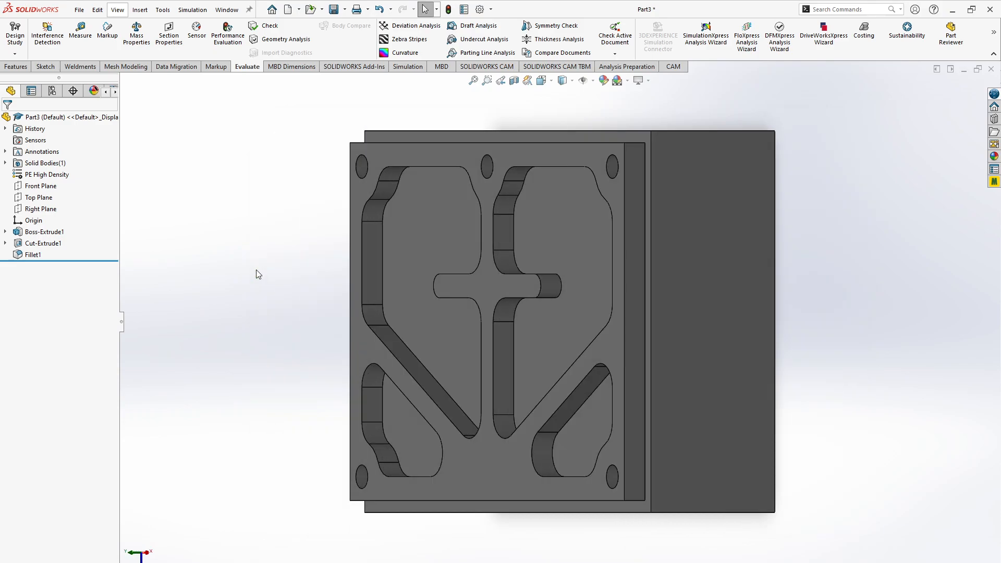
key(ctrl+7)
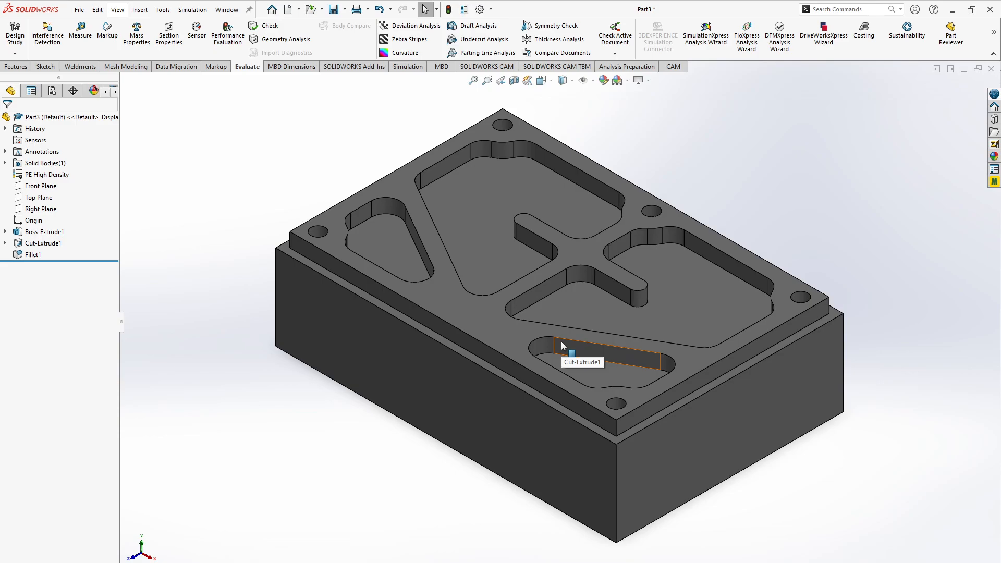
mouse_move(604, 562)
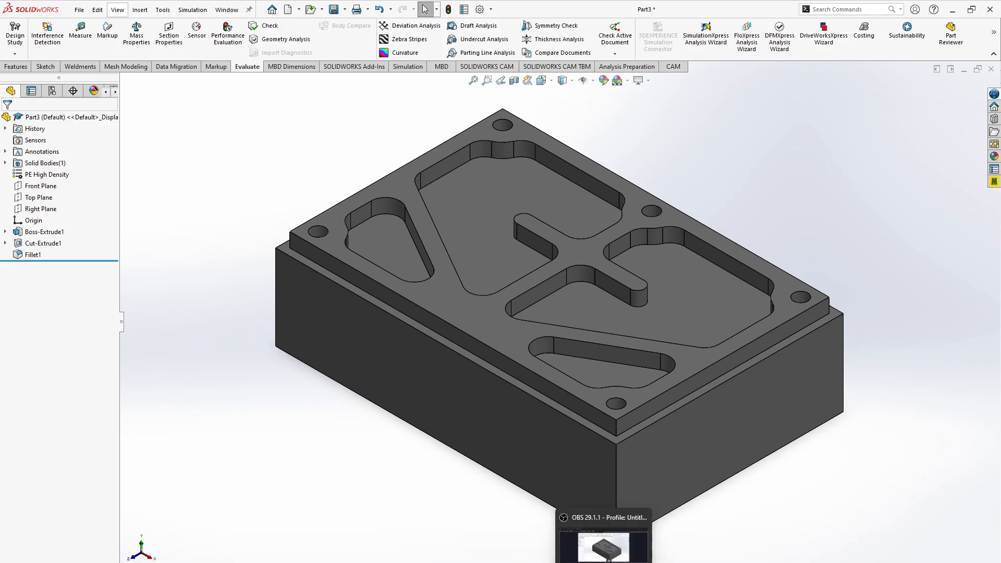